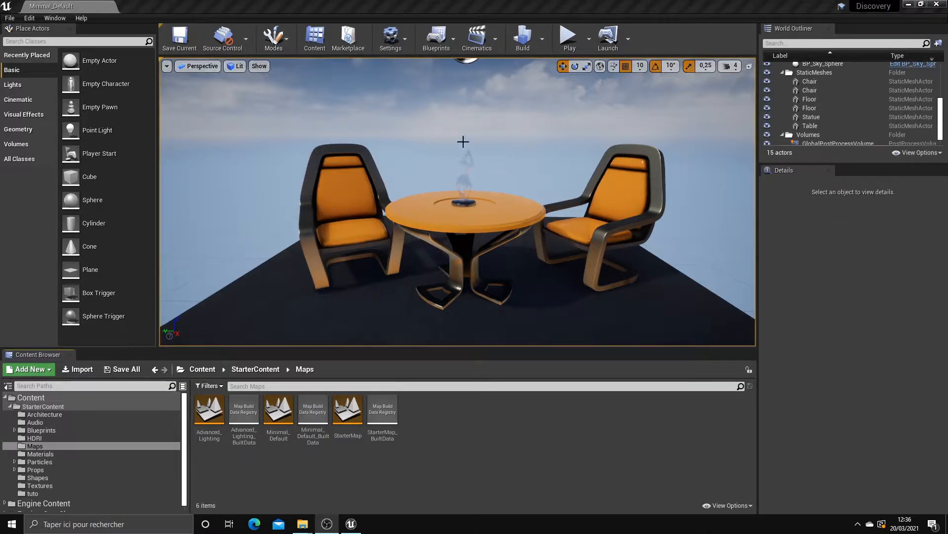
Step: Fly the perspective camera away from the table and chairs to view the whole floor and the actor markers
{"action": "right_click_drag", "start_coordinate": [379, 224], "coordinate": [340, 234]}
{"action": "key", "text": "w"}
{"action": "key", "text": "s"}
{"action": "key", "text": "w"}
{"action": "key", "text": "a"}
{"action": "key", "text": "d"}
{"action": "key", "text": "s"}
{"action": "key", "text": "s"}
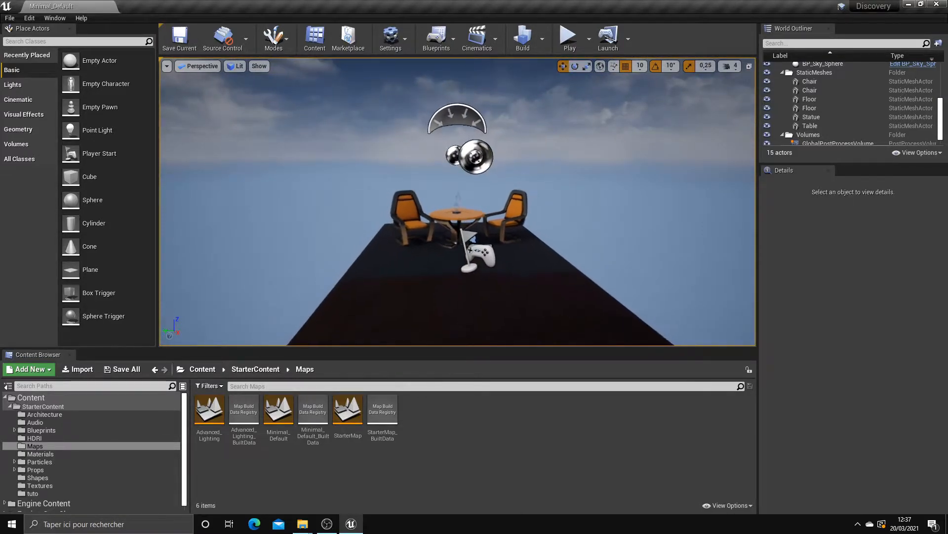
Step: Fly forward, backward and sideways around the table and chairs to view the floor platform at an angle
{"action": "key", "text": "a"}
{"action": "right_click_drag", "start_coordinate": [339, 234], "coordinate": [342, 234]}
{"action": "key", "text": "d"}
{"action": "key", "text": "a"}
{"action": "key", "text": "s"}
{"action": "key", "text": "w"}
{"action": "key", "text": "s"}
{"action": "key", "text": "w"}
{"action": "key", "text": "d"}
{"action": "key", "text": "w"}
{"action": "key", "text": "s"}
{"action": "key", "text": "w"}
{"action": "key", "text": "s"}
{"action": "key", "text": "a"}
{"action": "key", "text": "s"}
{"action": "key", "text": "d"}
{"action": "key", "text": "w"}
{"action": "key", "text": "s"}
{"action": "key", "text": "w"}
{"action": "key", "text": "s"}
{"action": "key", "text": "w"}
{"action": "key", "text": "s"}
{"action": "key", "text": "w"}
{"action": "key", "text": "s"}
{"action": "key", "text": "a"}
{"action": "key", "text": "d"}
{"action": "key", "text": "a"}
{"action": "key", "text": "d"}
{"action": "key", "text": "a"}
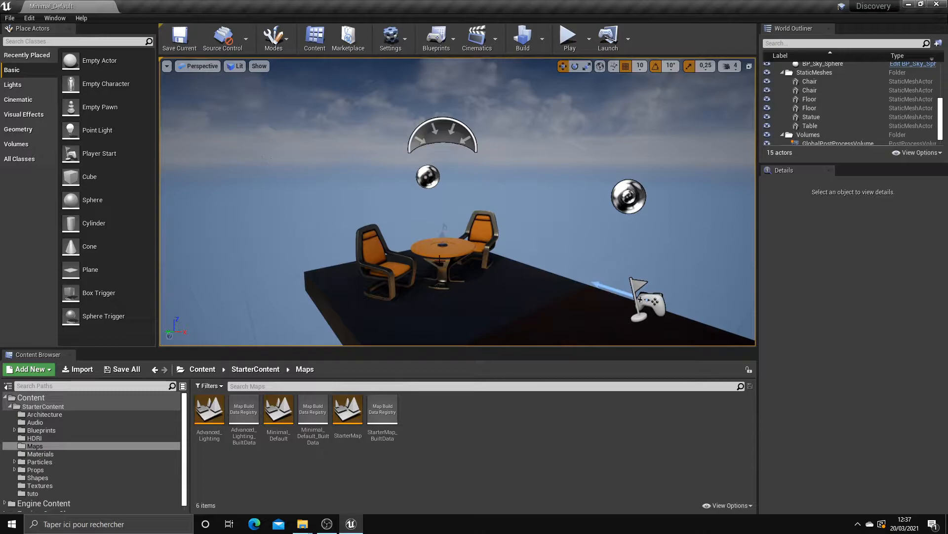
Step: Raise and lower the camera while flying around the platform to view the furniture and light markers from different heights
{"action": "key", "text": "e"}
{"action": "right_click_drag", "start_coordinate": [342, 234], "coordinate": [301, 231]}
{"action": "key", "text": "q"}
{"action": "key", "text": "w"}
{"action": "key", "text": "e"}
{"action": "key", "text": "s"}
{"action": "key", "text": "q"}
{"action": "key", "text": "w"}
{"action": "key", "text": "d"}
{"action": "key", "text": "a"}
{"action": "key", "text": "d"}
{"action": "key", "text": "e"}
{"action": "key", "text": "q"}
{"action": "key", "text": "e"}
{"action": "key", "text": "a"}
{"action": "key", "text": "q"}
{"action": "key", "text": "a"}
{"action": "key", "text": "e"}
{"action": "key", "text": "d"}
{"action": "key", "text": "q"}
{"action": "key", "text": "a"}
{"action": "key", "text": "e"}
{"action": "key", "text": "d"}
{"action": "key", "text": "w"}
{"action": "key", "text": "s"}
{"action": "key", "text": "w"}
{"action": "key", "text": "s"}
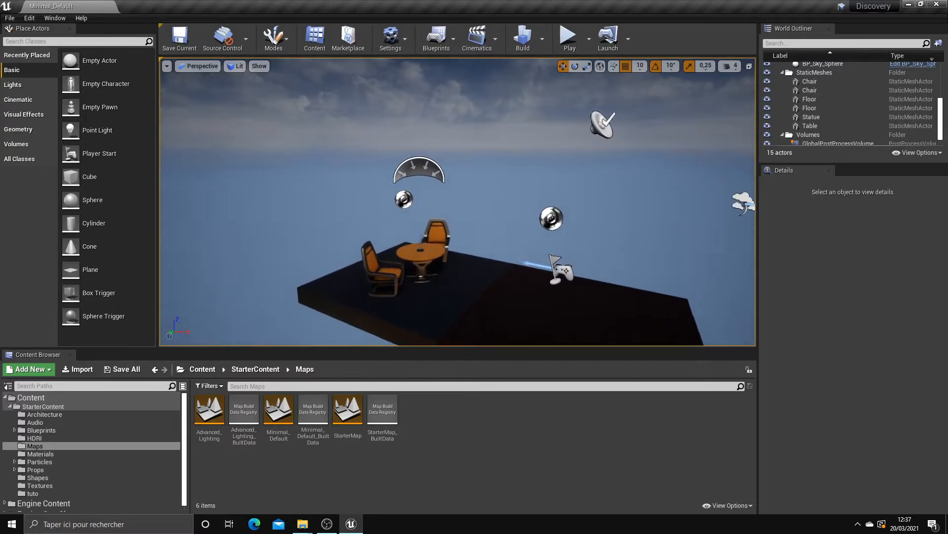
Step: Fly around the platform horizontally to view the table, chairs and player start from several sides
{"action": "right_click_drag", "start_coordinate": [432, 295], "coordinate": [432, 310]}
{"action": "key", "text": "w"}
{"action": "key", "text": "d"}
{"action": "key", "text": "s"}
{"action": "key", "text": "a"}
{"action": "key", "text": "w"}
{"action": "key", "text": "d"}
{"action": "key", "text": "s"}
{"action": "key", "text": "a"}
{"action": "key", "text": "w"}
{"action": "key", "text": "s"}
{"action": "key", "text": "d"}
Step: Orbit around the table and chairs, zooming in and out to examine them from near and far
{"action": "left_click_drag", "start_coordinate": [429, 281], "coordinate": [464, 233], "text": "alt"}
{"action": "right_click_drag", "start_coordinate": [464, 233], "coordinate": [524, 257]}
{"action": "mouse_move", "coordinate": [455, 270]}
{"action": "right_mouse_down"}
{"action": "mouse_move", "coordinate": [440, 267]}
{"action": "mouse_move", "coordinate": [455, 270]}
{"action": "right_mouse_up"}
{"action": "scroll", "coordinate": [455, 270], "scroll_direction": "down", "scroll_amount": 10}
{"action": "scroll", "coordinate": [455, 271], "scroll_direction": "up", "scroll_amount": 5}
{"action": "scroll", "coordinate": [454, 270], "scroll_direction": "down", "scroll_amount": 5}
{"action": "scroll", "coordinate": [453, 271], "scroll_direction": "up", "scroll_amount": 6}
{"action": "scroll", "coordinate": [452, 270], "scroll_direction": "down", "scroll_amount": 3}
{"action": "scroll", "coordinate": [452, 270], "scroll_direction": "up", "scroll_amount": 8}
{"action": "scroll", "coordinate": [452, 270], "scroll_direction": "down", "scroll_amount": 7}
{"action": "left_click_drag", "start_coordinate": [453, 273], "coordinate": [471, 273], "text": "alt"}
{"action": "scroll", "coordinate": [453, 274], "scroll_direction": "up", "scroll_amount": 7}
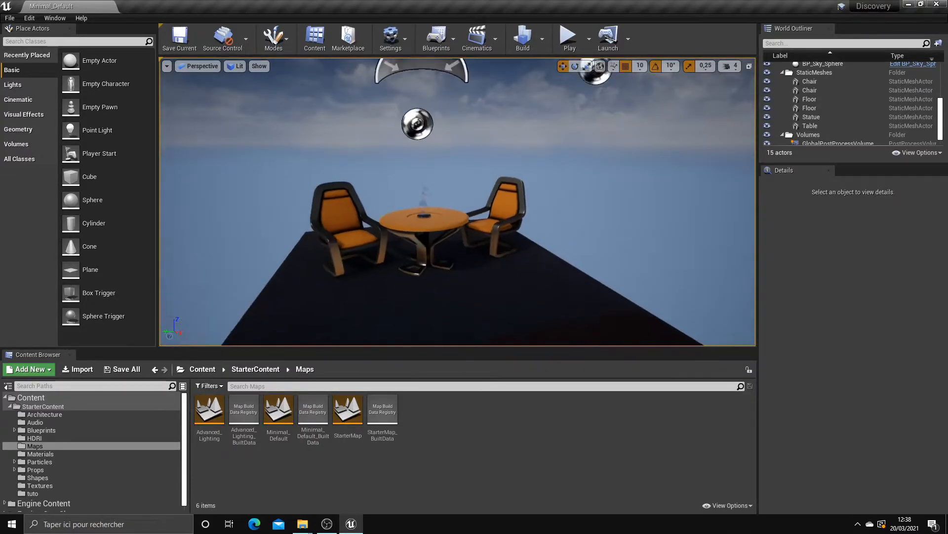
{"action": "left_click_drag", "start_coordinate": [430, 199], "coordinate": [354, 185], "text": "alt"}
{"action": "right_click_drag", "start_coordinate": [419, 225], "coordinate": [427, 252]}
{"action": "scroll", "coordinate": [430, 250], "scroll_direction": "down", "scroll_amount": 4}
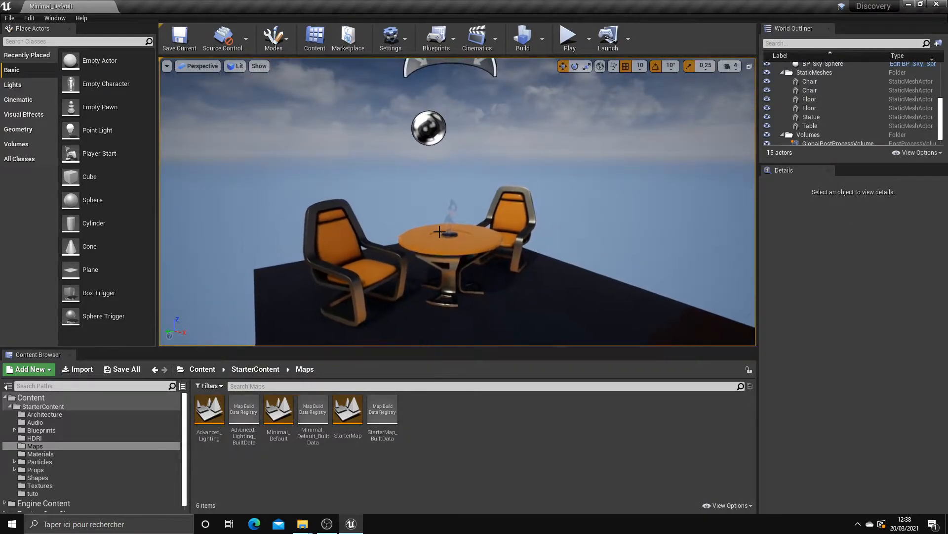
{"action": "right_click_drag", "start_coordinate": [440, 236], "coordinate": [447, 230]}
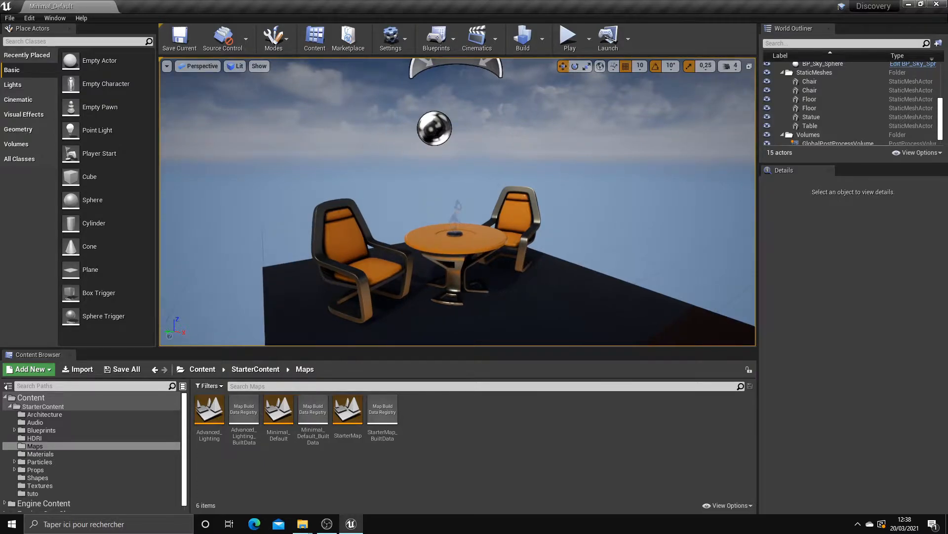
Step: Select the two chairs, the table and the statue one after another to inspect each actor's details
{"action": "left_click", "coordinate": [454, 232]}
{"action": "left_click", "coordinate": [410, 238]}
{"action": "left_click", "coordinate": [341, 230]}
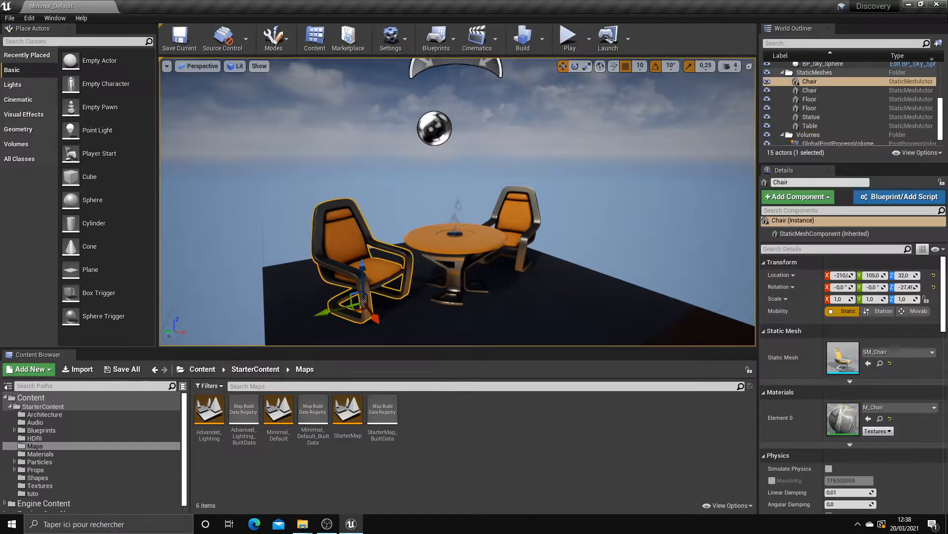
{"action": "left_click", "coordinate": [505, 216]}
{"action": "left_click", "coordinate": [453, 246]}
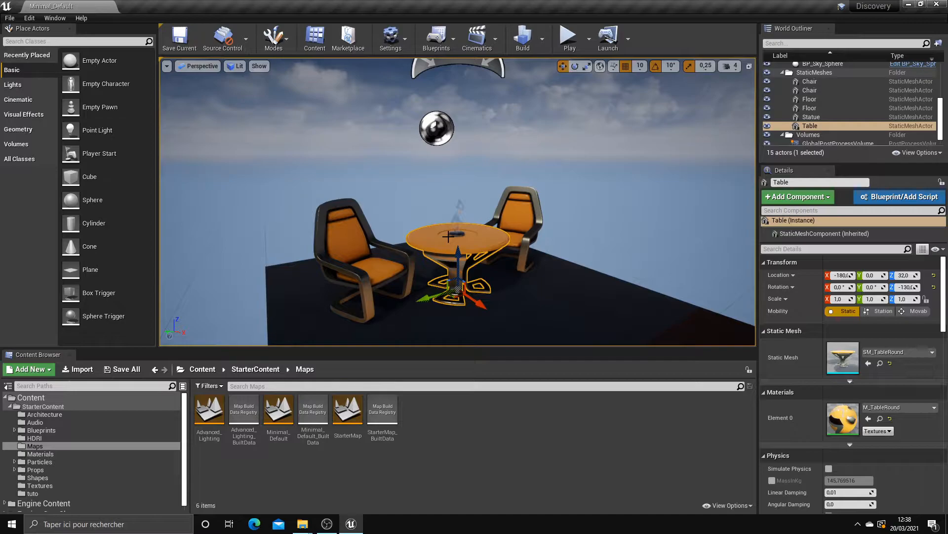
{"action": "left_click", "coordinate": [353, 235]}
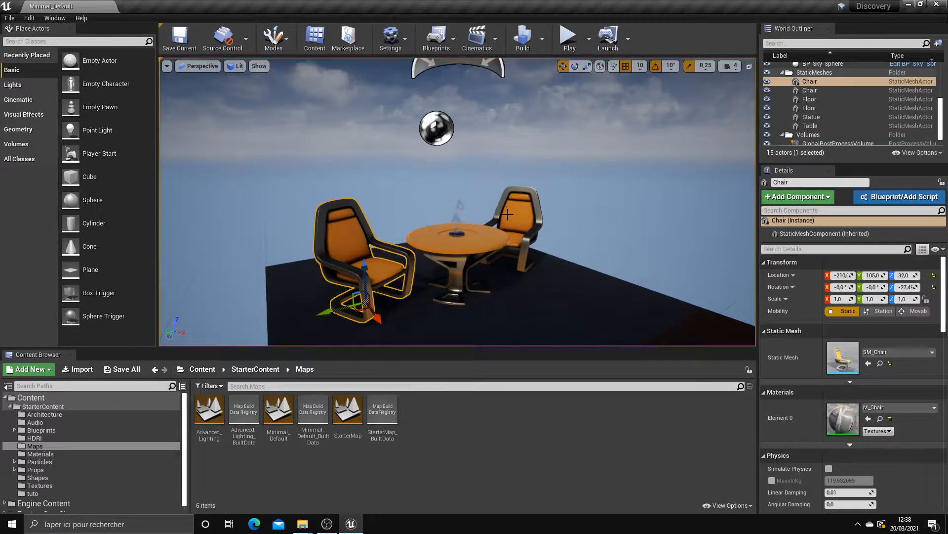
{"action": "left_click", "coordinate": [454, 234]}
{"action": "right_click_drag", "start_coordinate": [467, 235], "coordinate": [534, 237]}
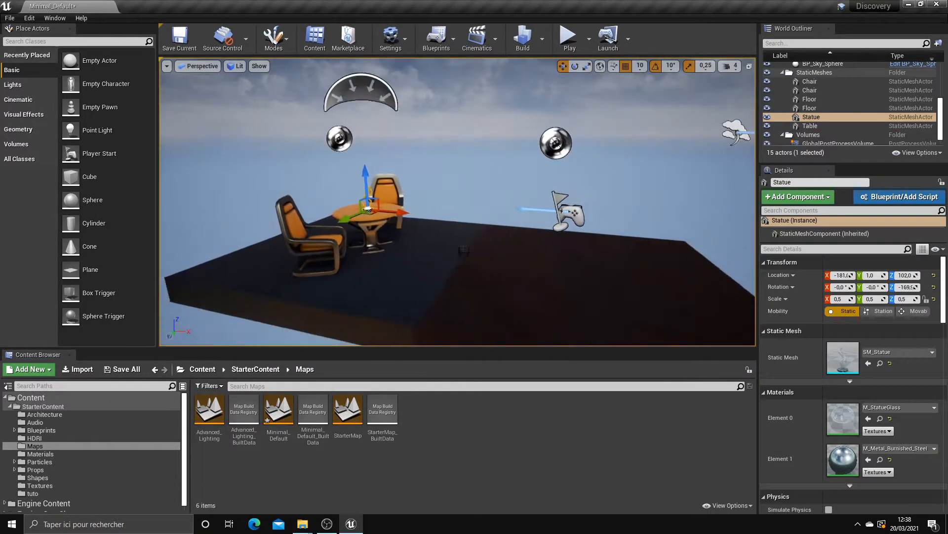
Step: Select the floor piece under the table and chairs to inspect its details
{"action": "left_click", "coordinate": [467, 236]}
{"action": "left_click", "coordinate": [500, 245]}
{"action": "left_click", "coordinate": [460, 242]}
{"action": "scroll", "coordinate": [413, 188], "scroll_direction": "up", "scroll_amount": 3}
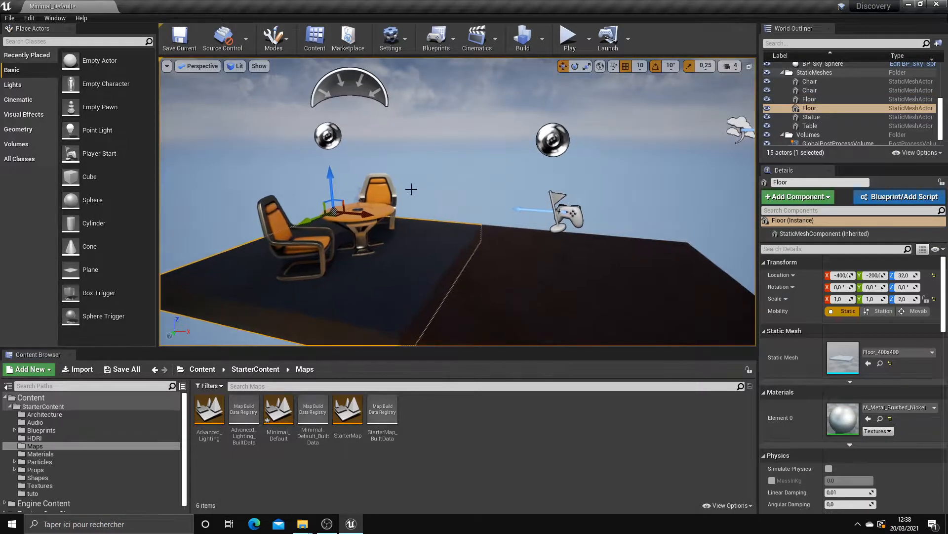
{"action": "right_click_drag", "start_coordinate": [390, 143], "coordinate": [368, 128]}
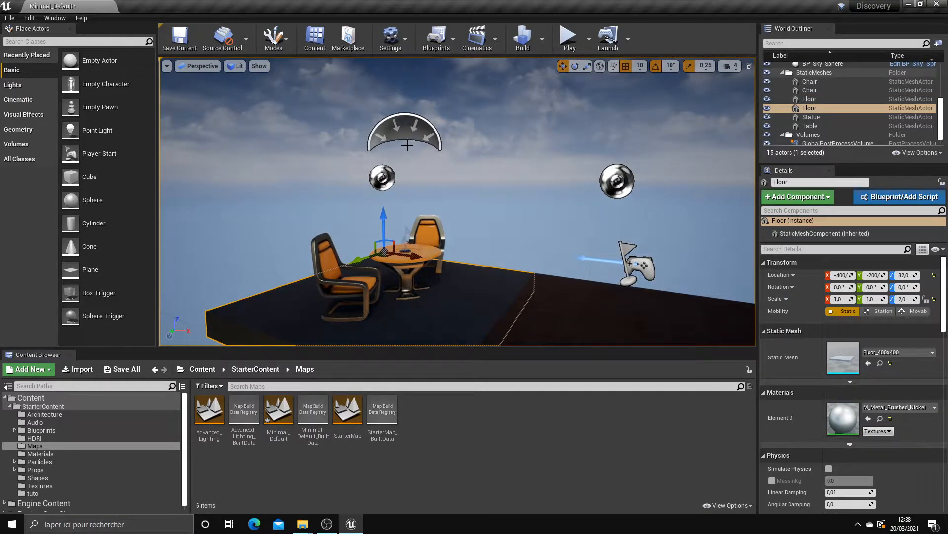
Step: Inspect the SkyLight, reflection capture spheres and atmospheric fog by selecting their markers in turn, ending on the SkyLight
{"action": "left_click", "coordinate": [407, 133]}
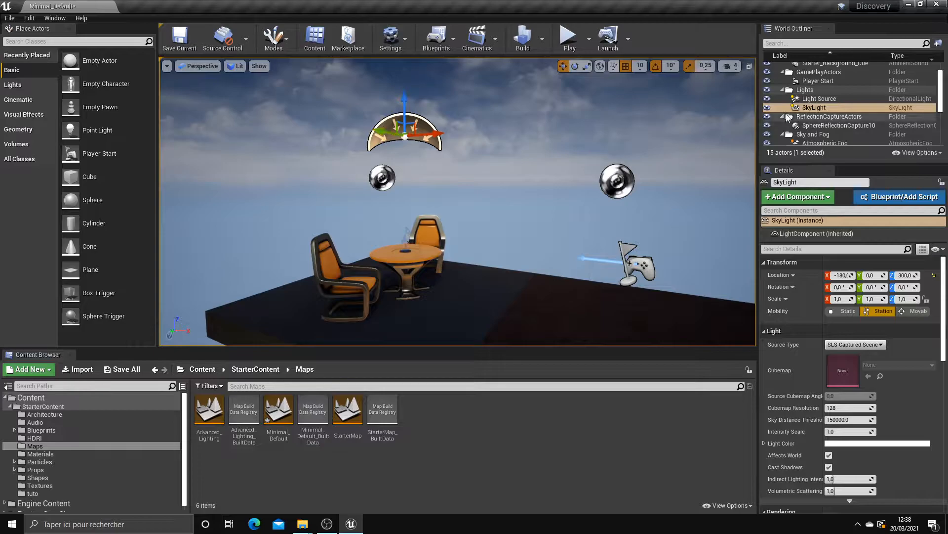
{"action": "left_click", "coordinate": [381, 179]}
{"action": "left_click", "coordinate": [616, 182]}
{"action": "right_click_drag", "start_coordinate": [559, 189], "coordinate": [633, 195]}
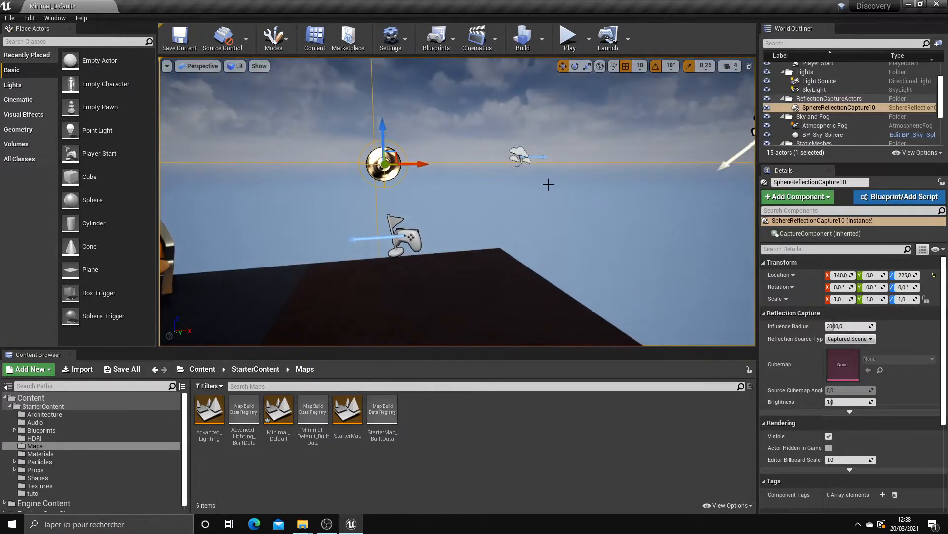
{"action": "left_click", "coordinate": [523, 157]}
{"action": "left_click", "coordinate": [383, 162]}
{"action": "right_click_drag", "start_coordinate": [381, 159], "coordinate": [375, 156]}
{"action": "left_click", "coordinate": [410, 125]}
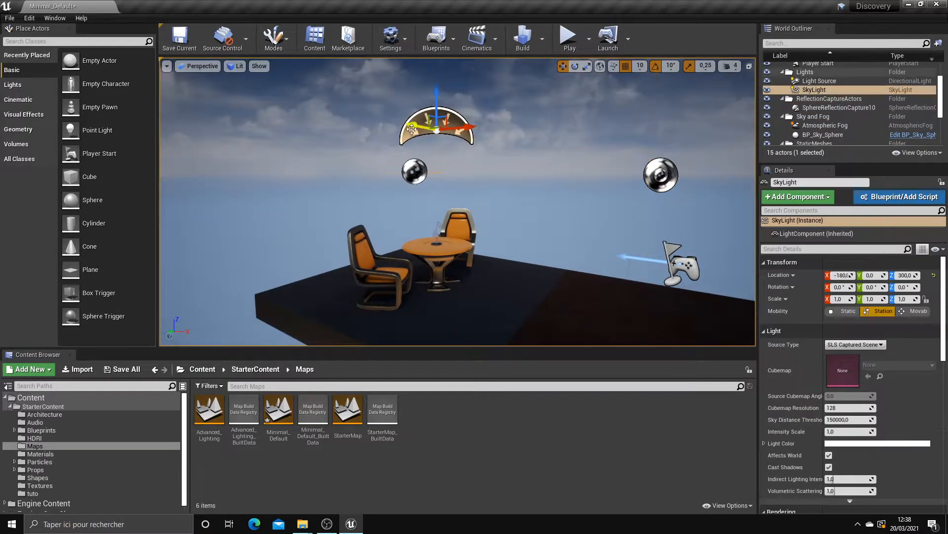
Step: Select the BP_Sky_Sphere actor, hide it and make it visible again
{"action": "right_click_drag", "start_coordinate": [411, 125], "coordinate": [435, 152]}
{"action": "left_click", "coordinate": [513, 165]}
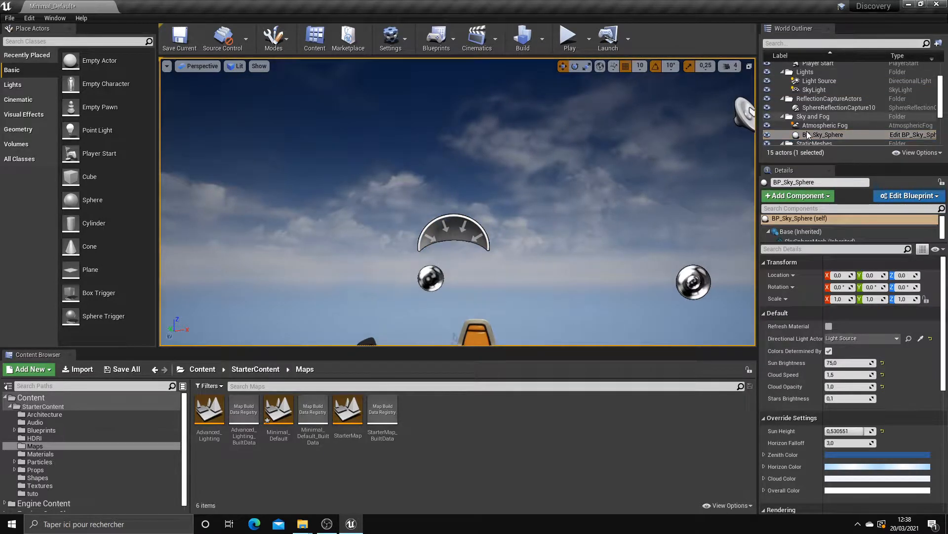
{"action": "scroll", "coordinate": [809, 138], "scroll_direction": "down", "scroll_amount": 1}
{"action": "left_click", "coordinate": [769, 120]}
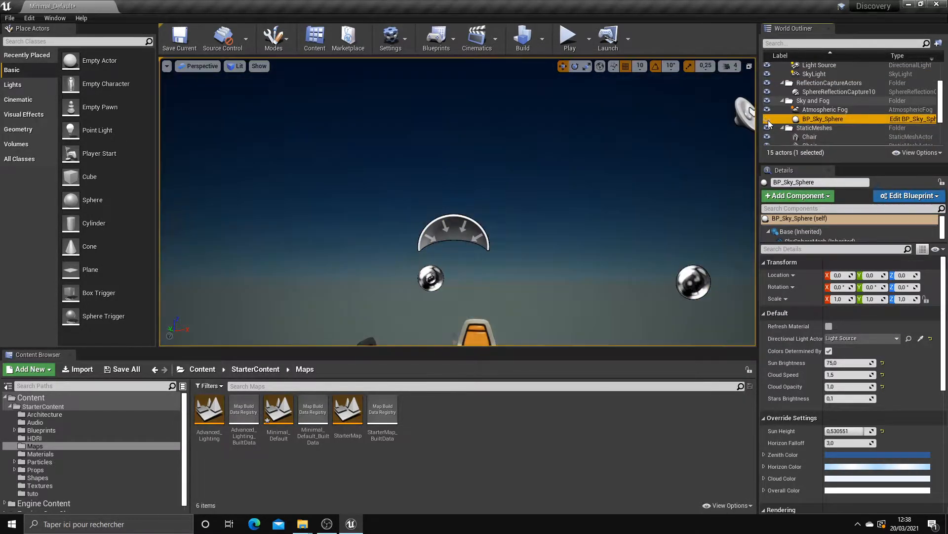
{"action": "left_click", "coordinate": [769, 120]}
Step: Reframe the table and chairs and select the chair behind the table
{"action": "scroll", "coordinate": [525, 231], "scroll_direction": "up", "scroll_amount": 3}
{"action": "right_click_drag", "start_coordinate": [526, 231], "coordinate": [521, 250]}
{"action": "scroll", "coordinate": [548, 214], "scroll_direction": "down", "scroll_amount": 8}
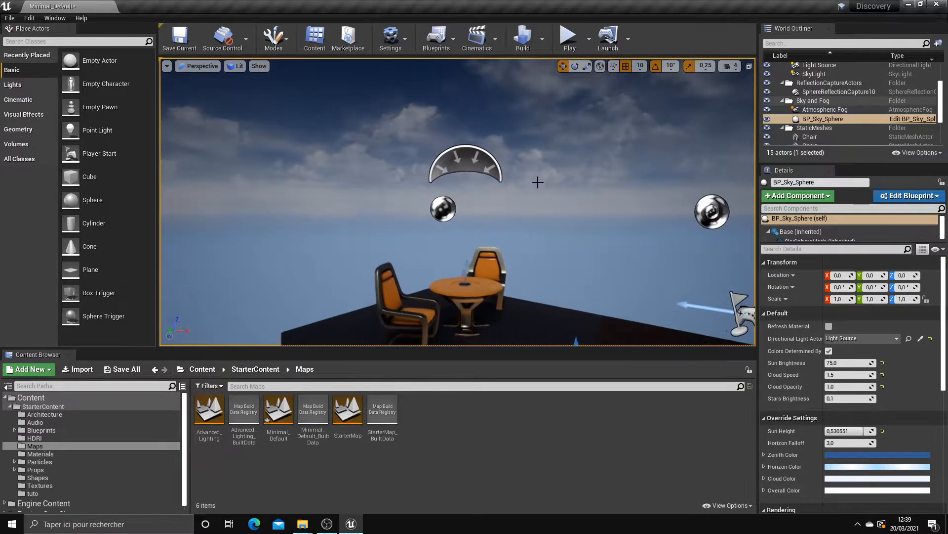
{"action": "right_click_drag", "start_coordinate": [544, 184], "coordinate": [557, 204]}
{"action": "scroll", "coordinate": [567, 149], "scroll_direction": "up", "scroll_amount": 6}
{"action": "right_click_drag", "start_coordinate": [493, 221], "coordinate": [491, 205]}
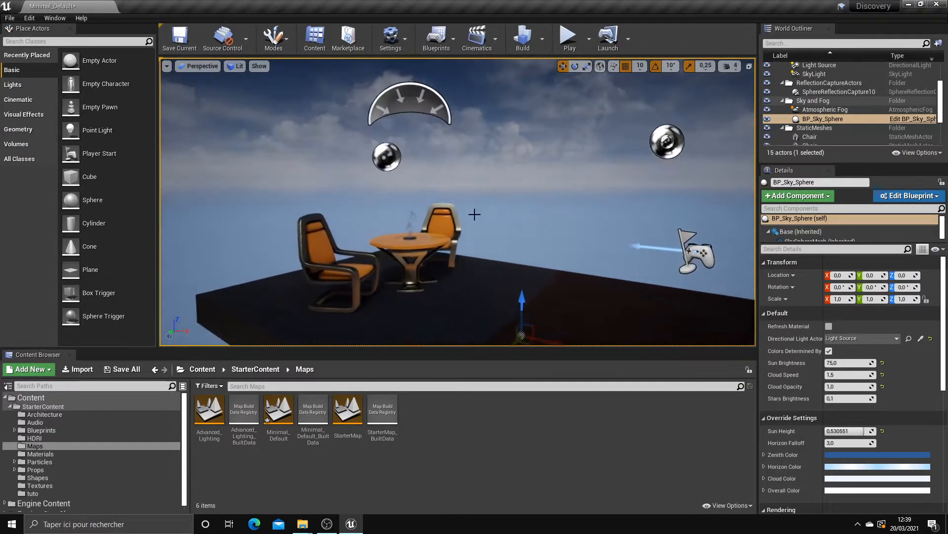
{"action": "left_click", "coordinate": [443, 225]}
{"action": "scroll", "coordinate": [472, 240], "scroll_direction": "up", "scroll_amount": 1}
{"action": "scroll", "coordinate": [471, 241], "scroll_direction": "down", "scroll_amount": 3}
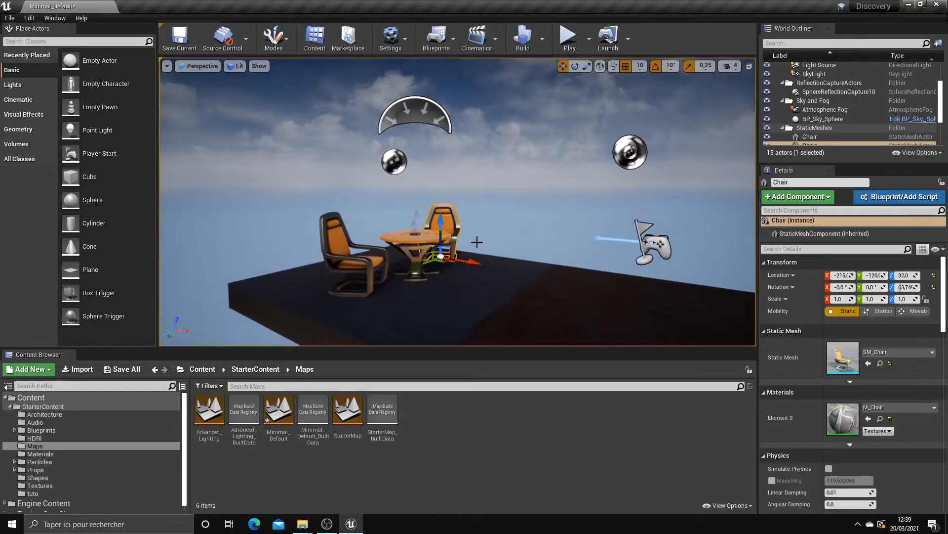
Step: Move in closer to the table and chairs and clear the actor selection
{"action": "left_click", "coordinate": [475, 237]}
{"action": "scroll", "coordinate": [473, 233], "scroll_direction": "up", "scroll_amount": 4}
{"action": "mouse_move", "coordinate": [474, 242]}
{"action": "right_mouse_down"}
{"action": "mouse_move", "coordinate": [476, 225]}
{"action": "mouse_move", "coordinate": [473, 275]}
{"action": "mouse_move", "coordinate": [480, 247]}
{"action": "right_mouse_up"}
{"action": "scroll", "coordinate": [476, 244], "scroll_direction": "down", "scroll_amount": 1}
{"action": "left_click", "coordinate": [453, 253]}
{"action": "key", "text": "Escape"}
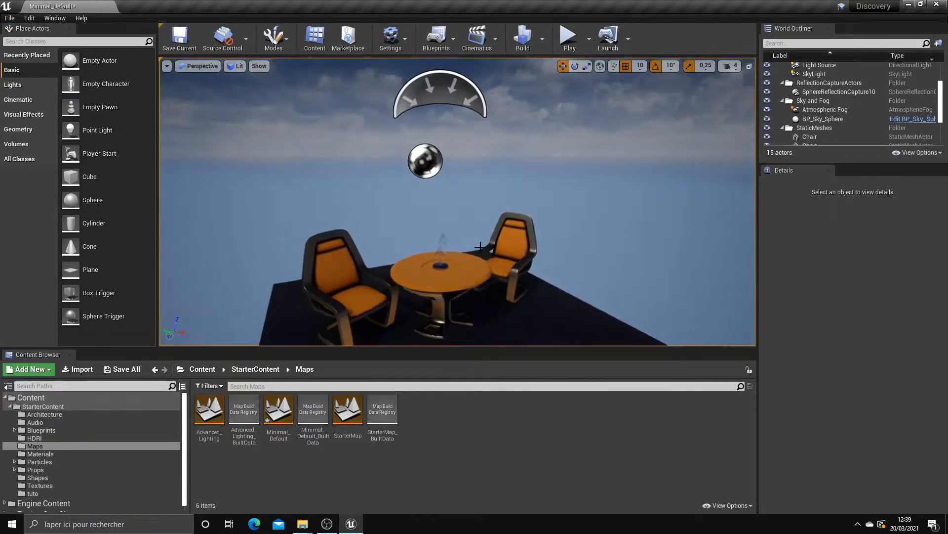
Step: Try moving both chairs, the table and the statue together as one selection, and undo the move
{"action": "left_click", "coordinate": [481, 247]}
{"action": "left_click", "coordinate": [451, 265], "text": "ctrl"}
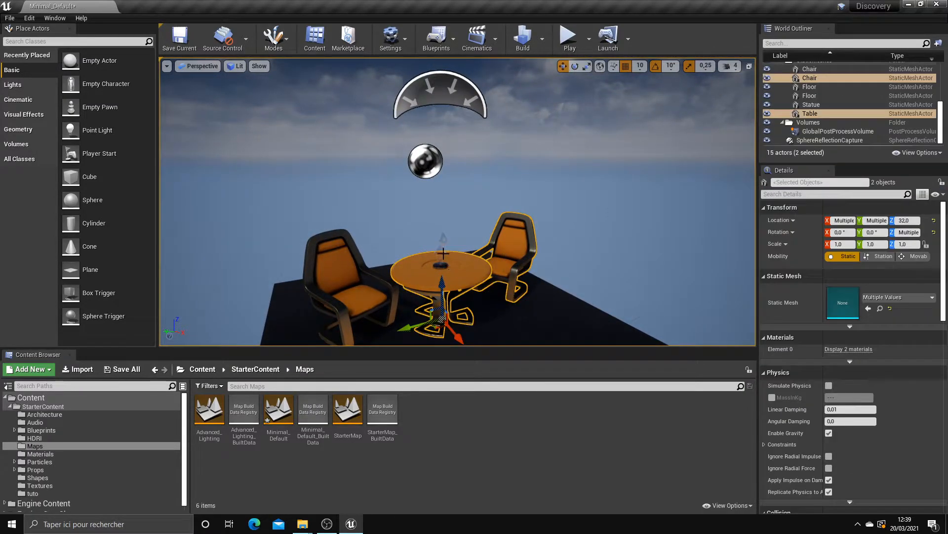
{"action": "left_click", "coordinate": [441, 265], "text": "ctrl"}
{"action": "left_click", "coordinate": [356, 271], "text": "ctrl"}
{"action": "right_click_drag", "start_coordinate": [356, 270], "coordinate": [481, 269], "text": "ctrl"}
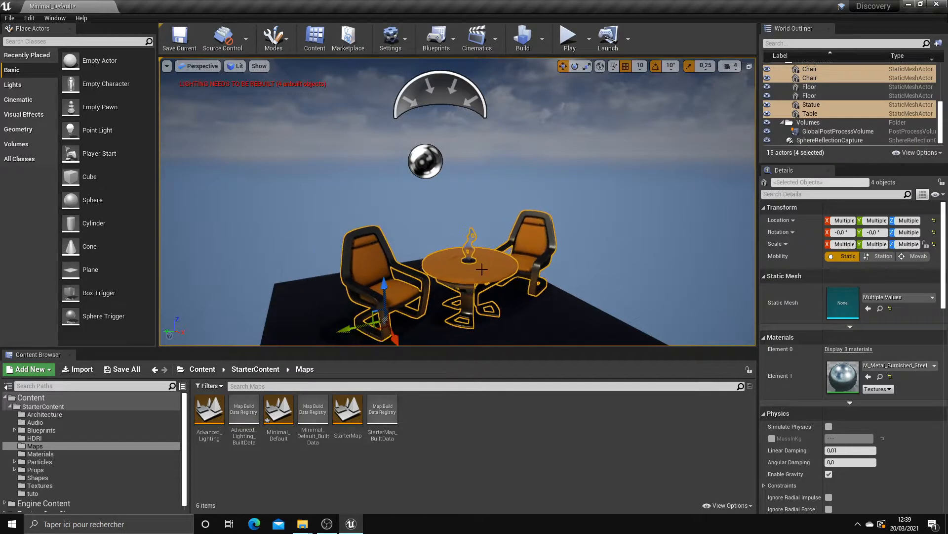
{"action": "key", "text": "ctrl+z"}
Step: Select both chairs, the table, the statue and the floor beneath them together
{"action": "left_click", "coordinate": [503, 265]}
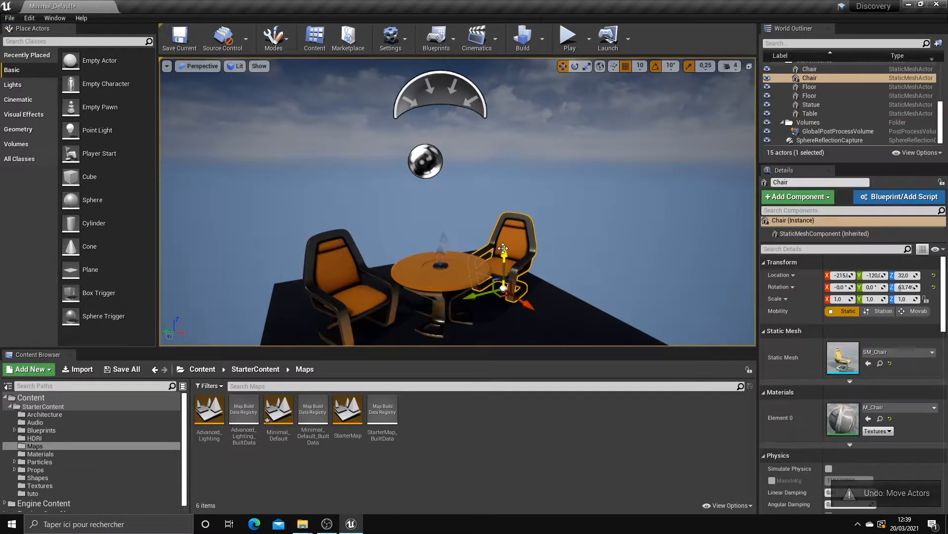
{"action": "left_click", "coordinate": [441, 271], "text": "ctrl"}
{"action": "left_click", "coordinate": [442, 252], "text": "ctrl"}
{"action": "left_click", "coordinate": [363, 278], "text": "ctrl"}
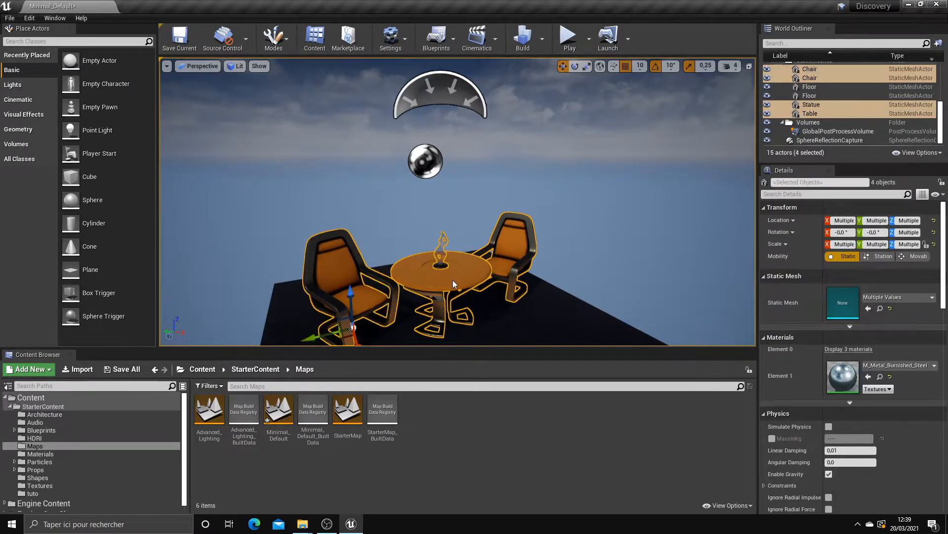
{"action": "left_click", "coordinate": [406, 330], "text": "ctrl"}
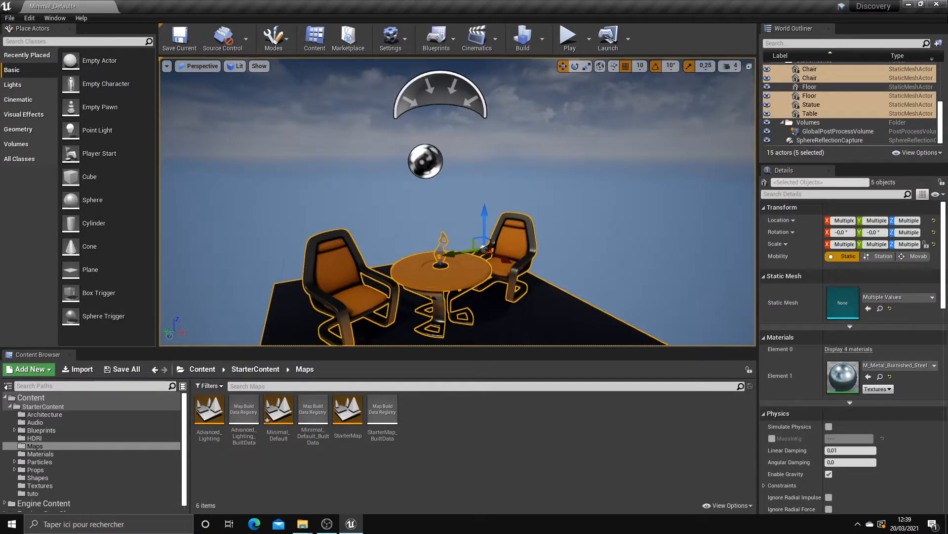
Step: Replace the selection with just the two chairs, the table and the statue, leaving out the floor
{"action": "left_click", "coordinate": [510, 263]}
{"action": "left_click", "coordinate": [460, 270], "text": "ctrl"}
{"action": "left_click", "coordinate": [438, 265], "text": "ctrl"}
{"action": "left_click", "coordinate": [353, 275], "text": "ctrl"}
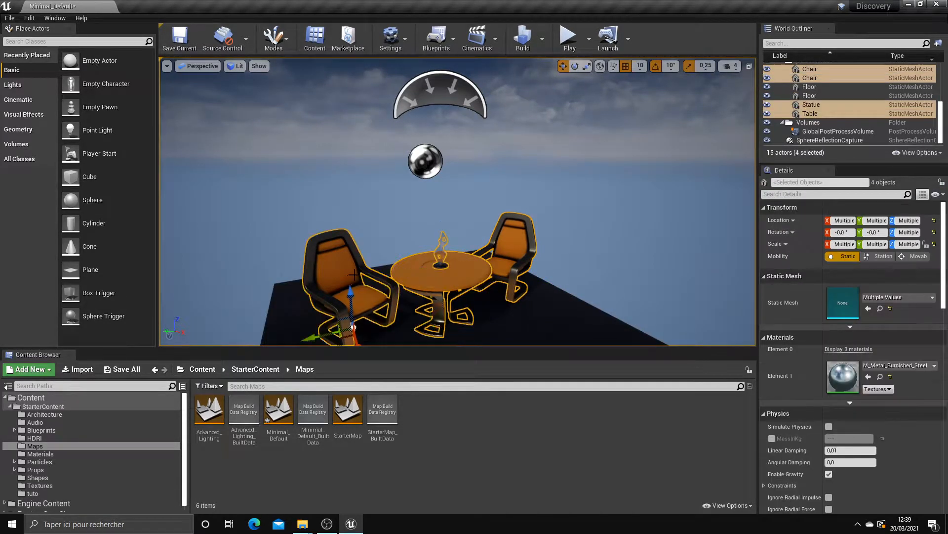
Step: Remove individual actors, including the table and the statue, from the multiple selection
{"action": "right_click_drag", "start_coordinate": [353, 275], "coordinate": [377, 285]}
{"action": "left_click", "coordinate": [408, 262], "text": "ctrl"}
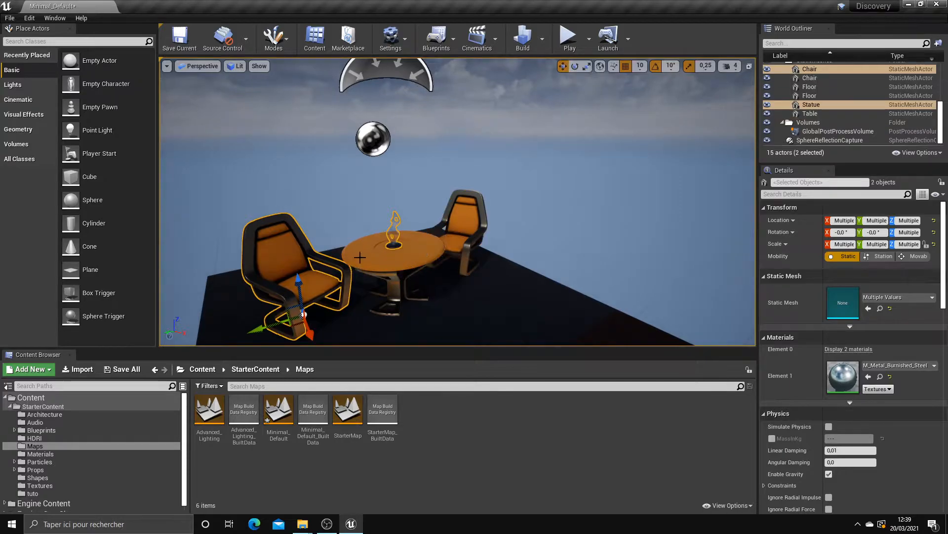
{"action": "left_click", "coordinate": [394, 249], "text": "ctrl"}
Step: Select the chair behind the table, add the table to the selection and remove it again
{"action": "left_click", "coordinate": [452, 243]}
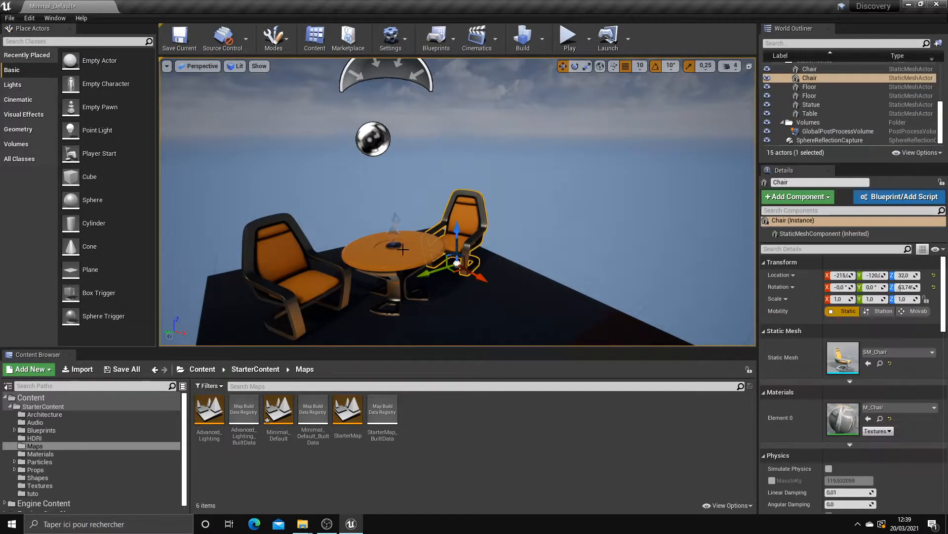
{"action": "left_click", "coordinate": [411, 251], "text": "ctrl"}
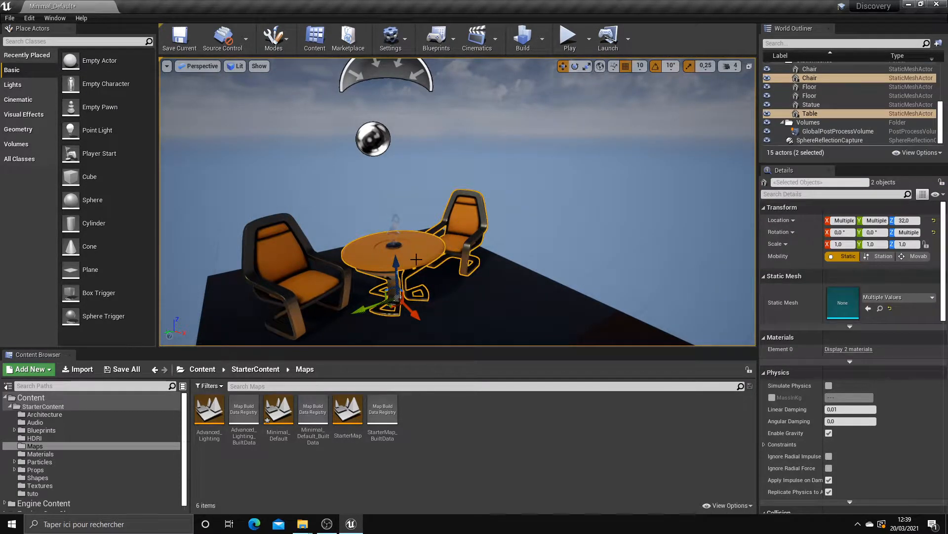
{"action": "left_click", "coordinate": [382, 261], "text": "ctrl"}
Step: Bring up the selected chair's context options, look over the selection commands, and dismiss them
{"action": "mouse_move", "coordinate": [505, 220]}
{"action": "right_mouse_down"}
{"action": "mouse_move", "coordinate": [496, 230]}
{"action": "mouse_move", "coordinate": [502, 221]}
{"action": "right_mouse_up"}
{"action": "right_click", "coordinate": [503, 221]}
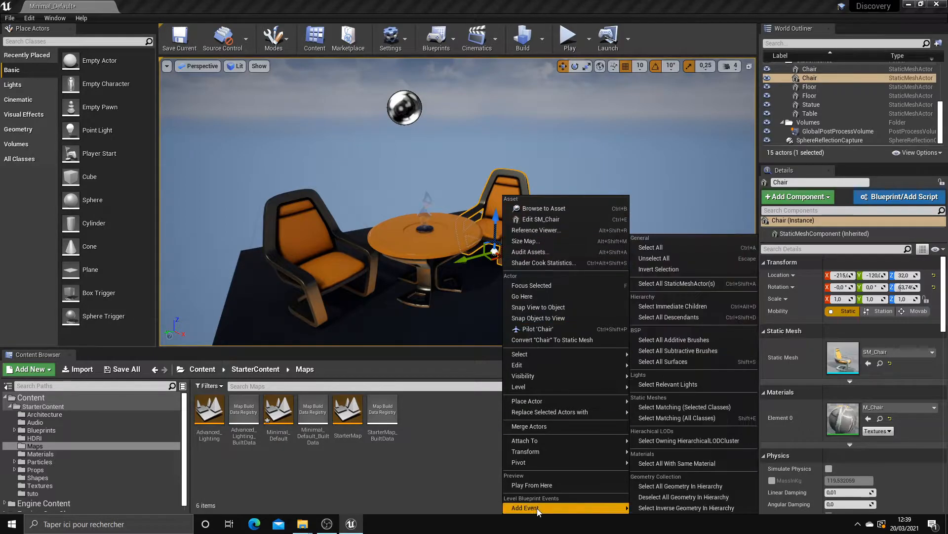
{"action": "left_click", "coordinate": [441, 247]}
{"action": "right_click_drag", "start_coordinate": [441, 247], "coordinate": [442, 282]}
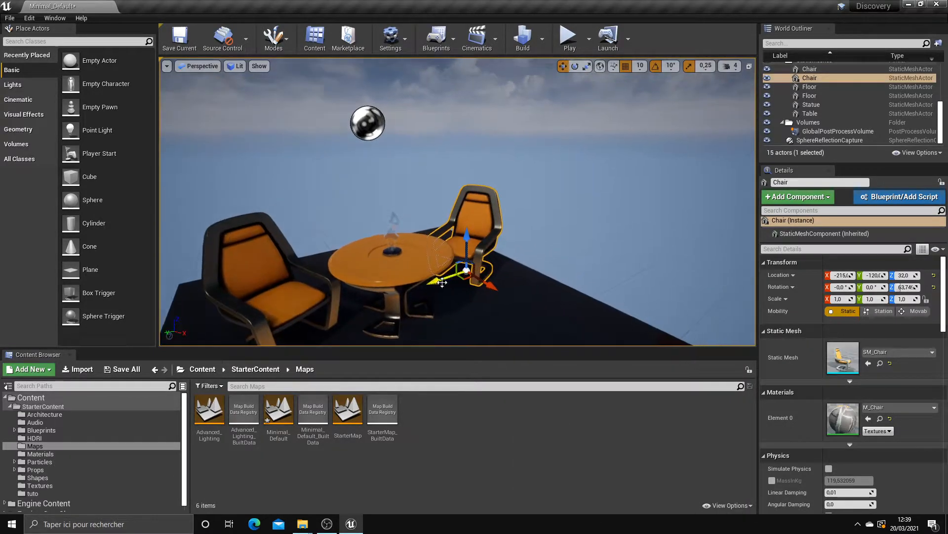
Step: Compare the context options of the sphere reflection capture with those of the chair behind the table, dismissing each set
{"action": "left_click", "coordinate": [366, 139]}
{"action": "right_click", "coordinate": [366, 119]}
{"action": "mouse_move", "coordinate": [390, 296]}
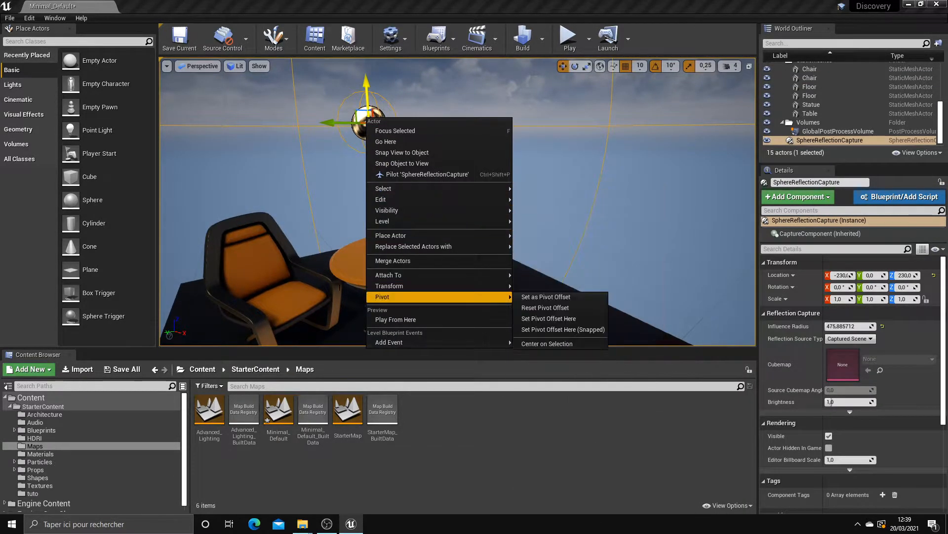
{"action": "left_click", "coordinate": [316, 279]}
{"action": "right_click_drag", "start_coordinate": [432, 258], "coordinate": [447, 268]}
{"action": "left_click", "coordinate": [503, 231]}
{"action": "right_click", "coordinate": [504, 229]}
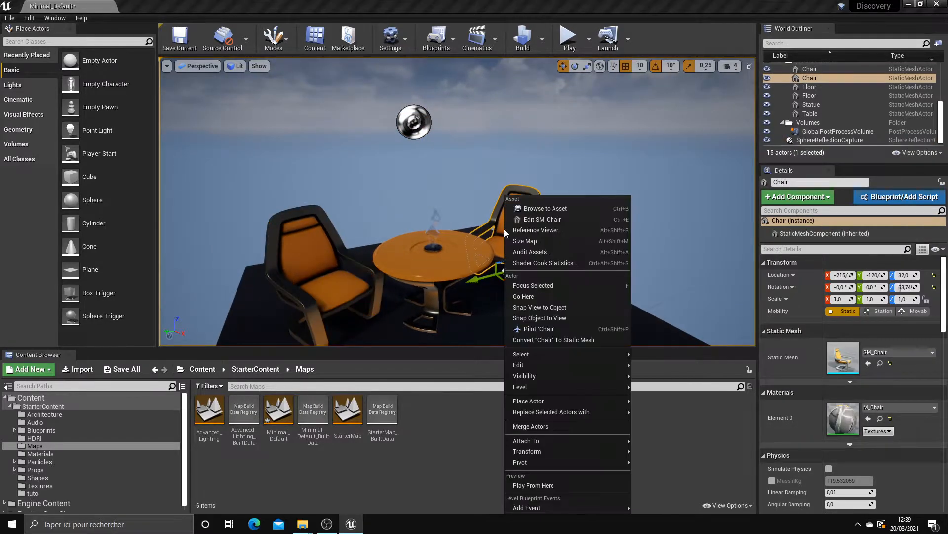
{"action": "mouse_move", "coordinate": [432, 259]}
{"action": "right_mouse_down"}
{"action": "mouse_move", "coordinate": [462, 263]}
{"action": "mouse_move", "coordinate": [454, 276]}
{"action": "mouse_move", "coordinate": [489, 271]}
{"action": "mouse_move", "coordinate": [439, 273]}
{"action": "right_mouse_up"}
Step: Select the table and rotate it about its vertical axis to about -150°, undoing any excess transform
{"action": "scroll", "coordinate": [448, 276], "scroll_direction": "up", "scroll_amount": 4}
{"action": "scroll", "coordinate": [448, 276], "scroll_direction": "down", "scroll_amount": 10}
{"action": "scroll", "coordinate": [448, 276], "scroll_direction": "up", "scroll_amount": 5}
{"action": "scroll", "coordinate": [448, 276], "scroll_direction": "down", "scroll_amount": 3}
{"action": "left_click", "coordinate": [440, 252]}
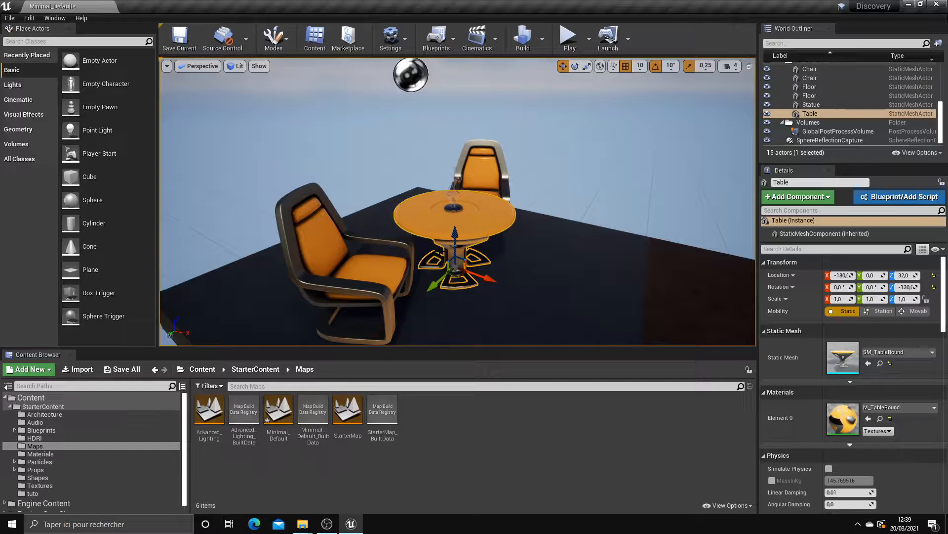
{"action": "mouse_move", "coordinate": [457, 272]}
{"action": "left_mouse_down"}
{"action": "mouse_move", "coordinate": [471, 271]}
{"action": "mouse_move", "coordinate": [455, 271]}
{"action": "left_mouse_up"}
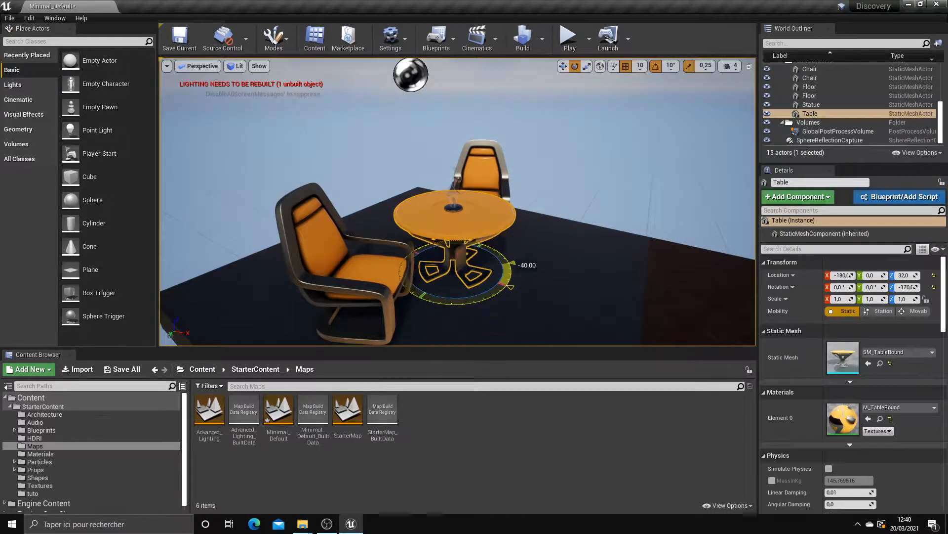
{"action": "key", "text": "r"}
{"action": "mouse_move", "coordinate": [457, 265]}
{"action": "left_mouse_down"}
{"action": "mouse_move", "coordinate": [462, 249]}
{"action": "mouse_move", "coordinate": [452, 276]}
{"action": "left_mouse_up"}
{"action": "key", "text": "ctrl+z"}
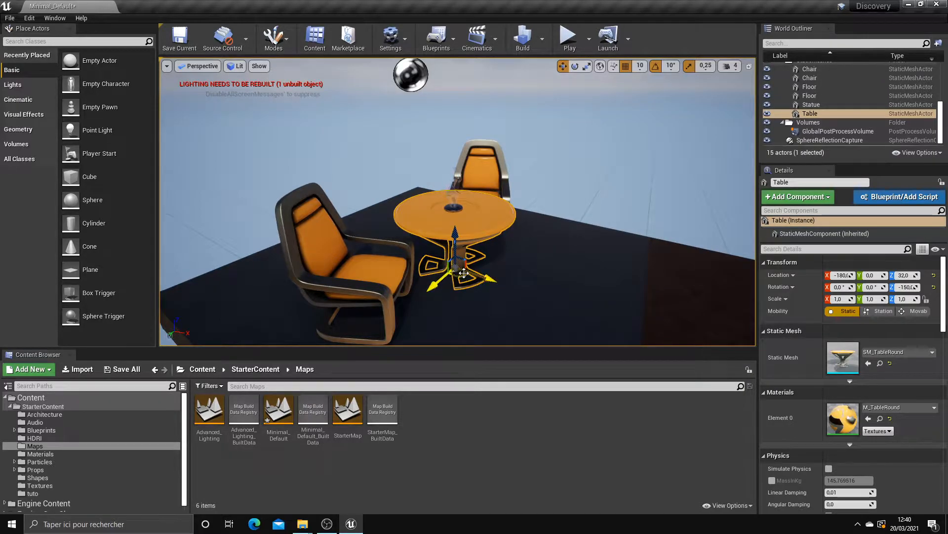
Step: Try moving the table off the floor past the chairs, rotating it and scaling its height to 0.75, and undo the trial changes
{"action": "left_click_drag", "start_coordinate": [473, 274], "coordinate": [580, 169]}
{"action": "key", "text": "e"}
{"action": "mouse_move", "coordinate": [580, 210]}
{"action": "left_mouse_down"}
{"action": "mouse_move", "coordinate": [644, 195]}
{"action": "mouse_move", "coordinate": [592, 200]}
{"action": "left_mouse_up"}
{"action": "key", "text": "r"}
{"action": "key", "text": "ctrl+z"}
{"action": "key", "text": "ctrl+z"}
{"action": "key", "text": "ctrl+z"}
{"action": "key", "text": "ctrl+z"}
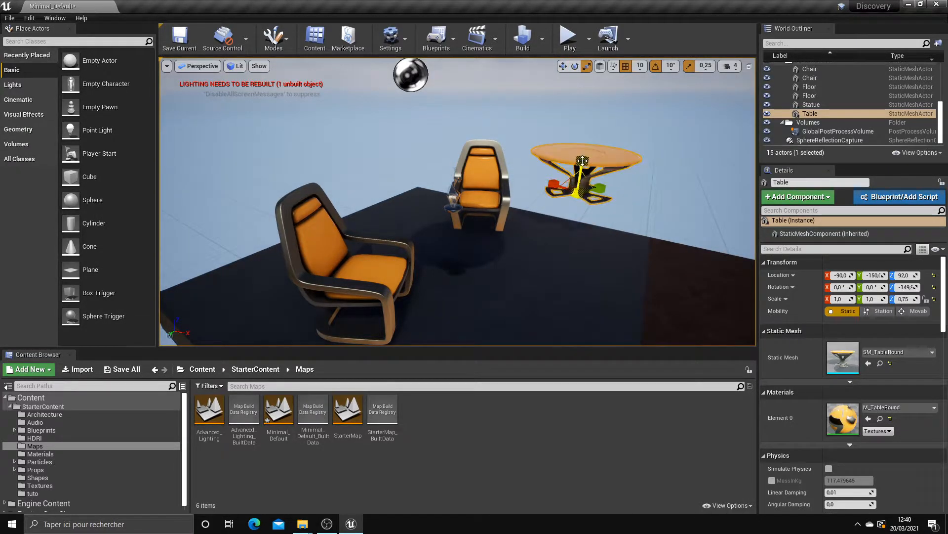
Step: Cycle through the scale, move and rotate modes, and move the table away from the chairs to X -50, Y -70, Z 32
{"action": "key", "text": "r"}
{"action": "key", "text": "w"}
{"action": "key", "text": "e"}
{"action": "key", "text": "w"}
{"action": "left_click_drag", "start_coordinate": [577, 243], "coordinate": [603, 289]}
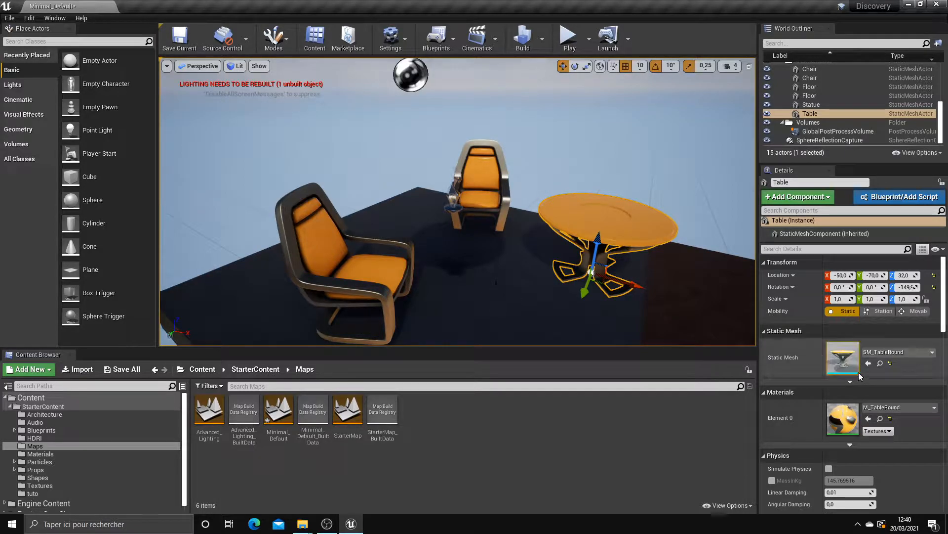
Step: Move the table back between the two chairs to X -170, Y 10, with the camera following the last adjustment
{"action": "left_click_drag", "start_coordinate": [592, 272], "coordinate": [453, 269]}
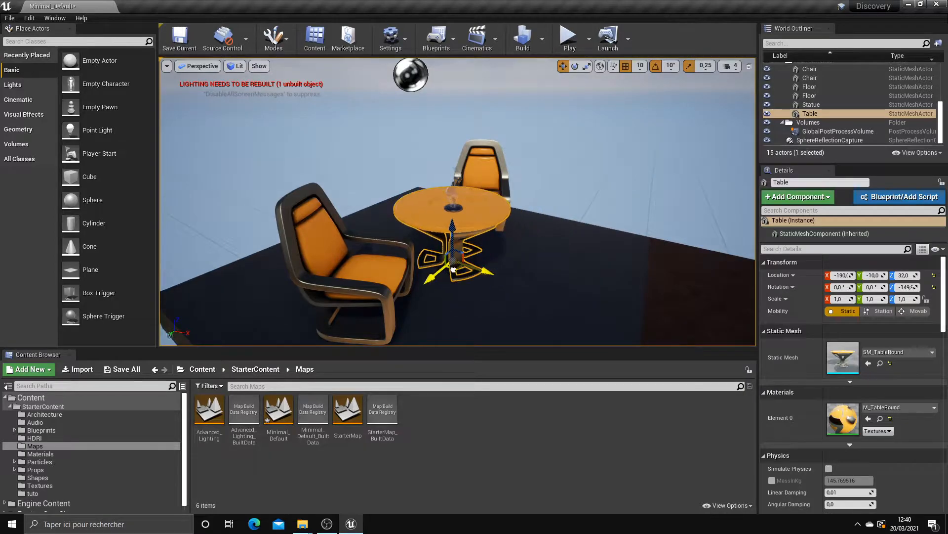
{"action": "right_click_drag", "start_coordinate": [470, 277], "coordinate": [524, 286]}
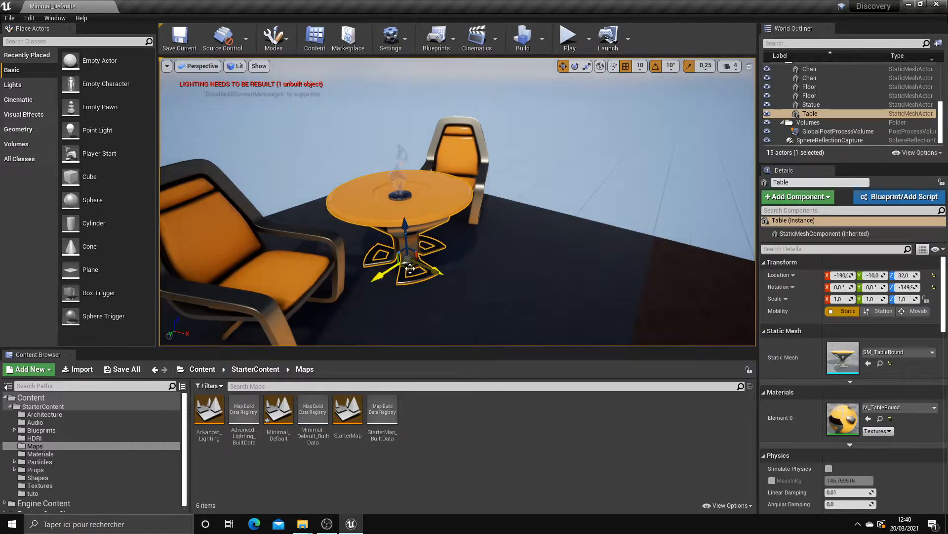
{"action": "mouse_move", "coordinate": [406, 267]}
{"action": "left_mouse_down", "text": "shift"}
{"action": "mouse_move", "coordinate": [388, 270]}
{"action": "mouse_move", "coordinate": [404, 266]}
{"action": "left_mouse_up", "text": "shift"}
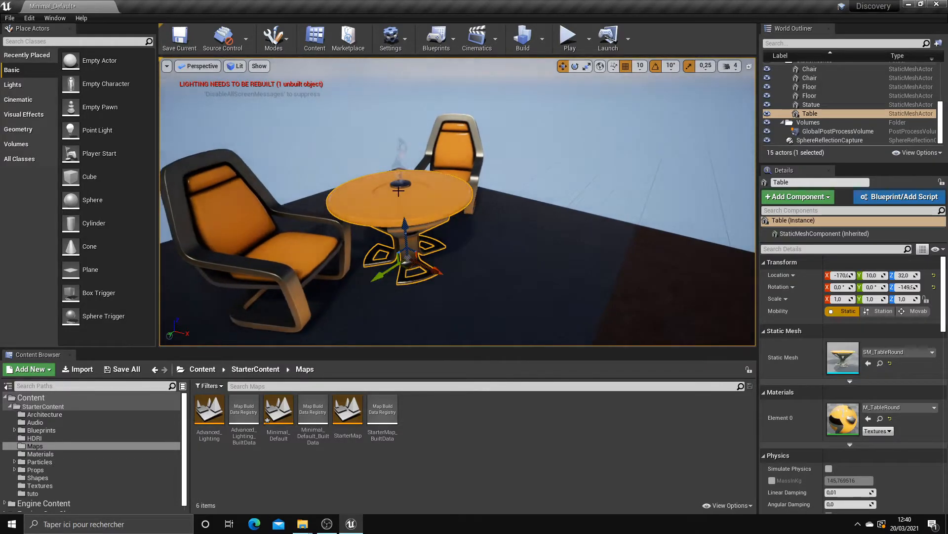
Step: Select the statue on the table, focus the view on it and move it with the camera following
{"action": "left_click", "coordinate": [414, 164]}
{"action": "key", "text": "f"}
{"action": "right_click_drag", "start_coordinate": [432, 220], "coordinate": [432, 230]}
{"action": "key", "text": "s"}
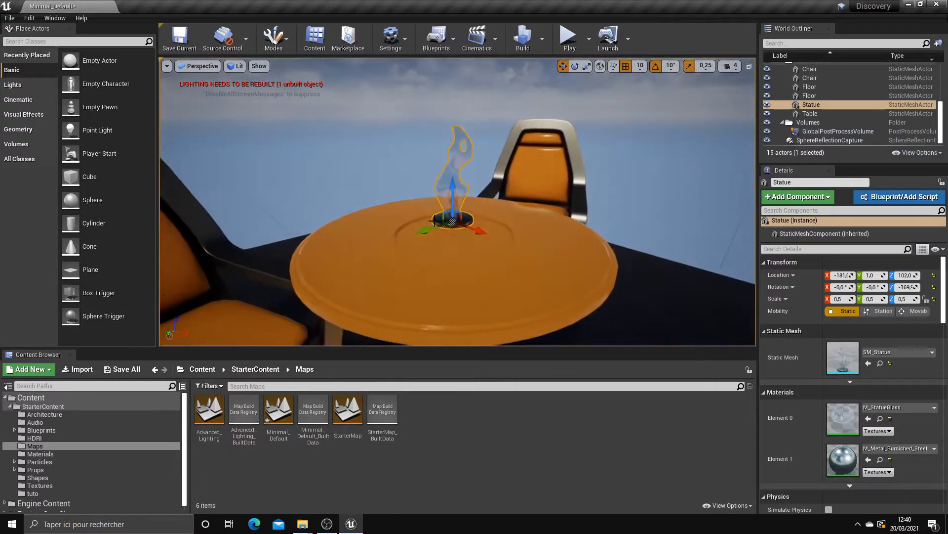
{"action": "mouse_move", "coordinate": [453, 227]}
{"action": "left_mouse_down", "text": "shift"}
{"action": "mouse_move", "coordinate": [445, 249]}
{"action": "mouse_move", "coordinate": [452, 221]}
{"action": "left_mouse_up", "text": "shift"}
{"action": "mouse_move", "coordinate": [452, 233]}
{"action": "right_mouse_down"}
{"action": "mouse_move", "coordinate": [452, 218]}
{"action": "mouse_move", "coordinate": [451, 242]}
{"action": "mouse_move", "coordinate": [451, 229]}
{"action": "right_mouse_up"}
{"action": "key", "text": "s"}
Step: Select the chair in front of the table, try moving it with the camera following, undo that and close its SM_Chair mesh editor
{"action": "left_click", "coordinate": [370, 218]}
{"action": "left_click_drag", "start_coordinate": [385, 231], "coordinate": [385, 226], "text": "shift"}
{"action": "key", "text": "ctrl+e"}
{"action": "key", "text": "ctrl+z"}
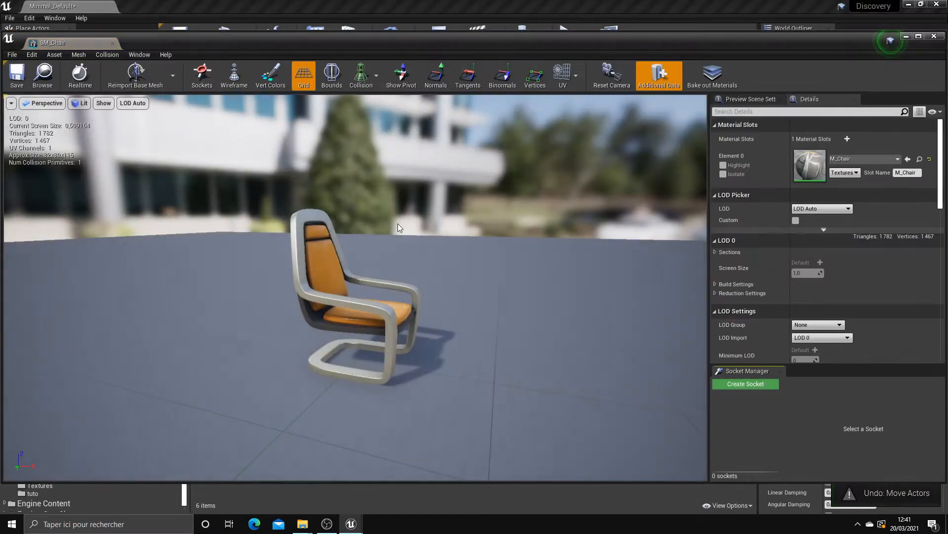
{"action": "left_click", "coordinate": [112, 44]}
{"action": "mouse_move", "coordinate": [316, 168]}
{"action": "right_mouse_down"}
{"action": "mouse_move", "coordinate": [302, 153]}
{"action": "mouse_move", "coordinate": [321, 128]}
{"action": "mouse_move", "coordinate": [321, 173]}
{"action": "right_mouse_up"}
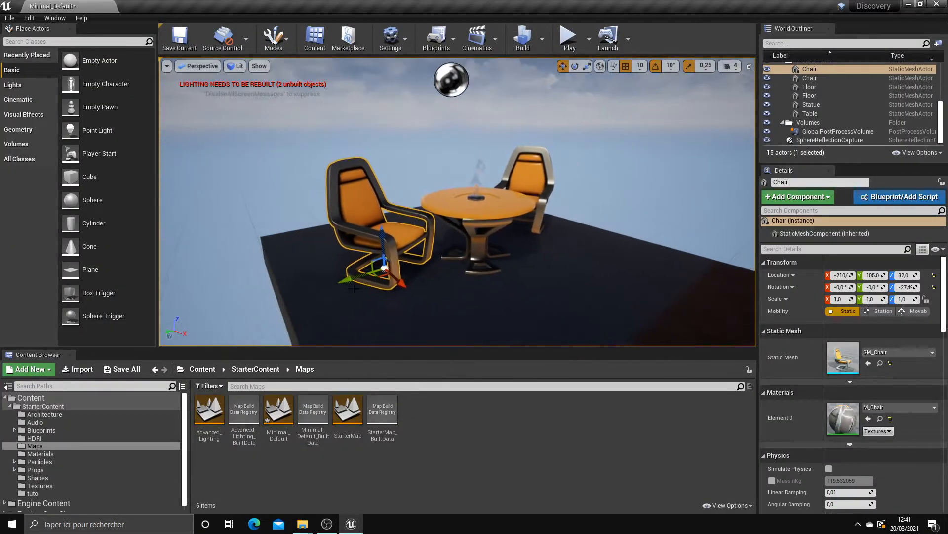
Step: Try moving the front chair in several directions, including to X -470, and undo each move
{"action": "left_click_drag", "start_coordinate": [407, 283], "coordinate": [476, 329]}
{"action": "key", "text": "ctrl+z"}
{"action": "left_click_drag", "start_coordinate": [409, 284], "coordinate": [494, 316]}
{"action": "key", "text": "ctrl+z"}
{"action": "left_click_drag", "start_coordinate": [399, 277], "coordinate": [313, 207]}
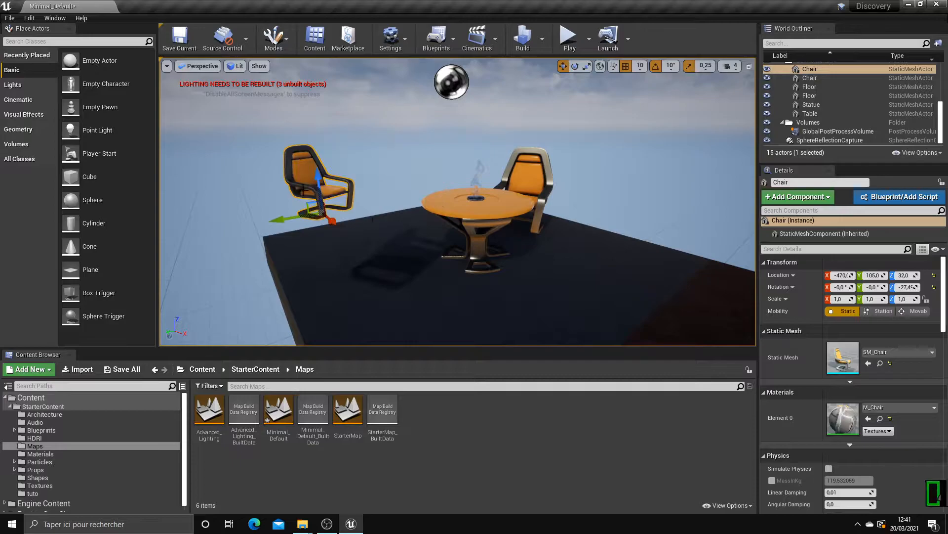
{"action": "key", "text": "ctrl+z"}
Step: Redo the undone chair moves one at a time, and undo them again from the edit history commands
{"action": "left_click", "coordinate": [28, 18]}
{"action": "left_click", "coordinate": [28, 19]}
{"action": "left_click", "coordinate": [28, 19]}
{"action": "left_click", "coordinate": [41, 50]}
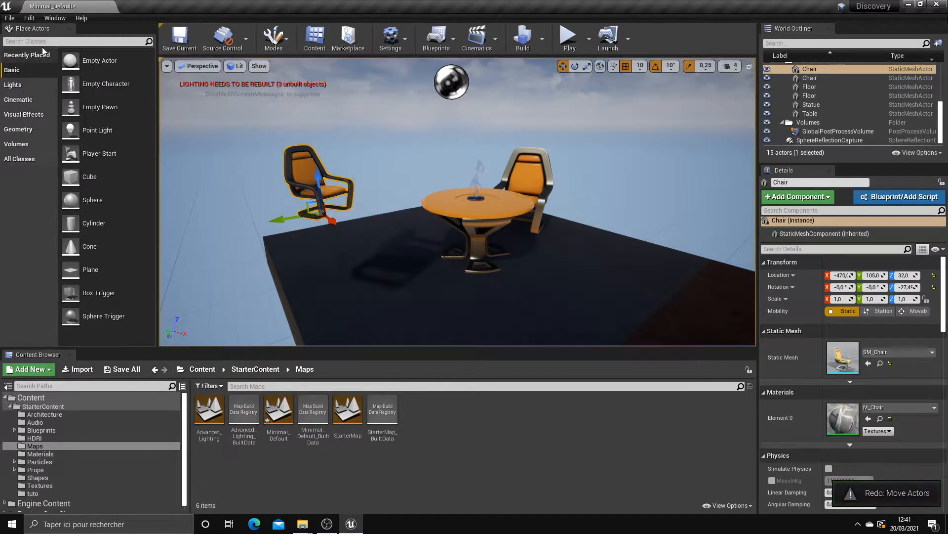
{"action": "left_click", "coordinate": [22, 20]}
{"action": "left_click", "coordinate": [52, 50]}
{"action": "left_click", "coordinate": [29, 19]}
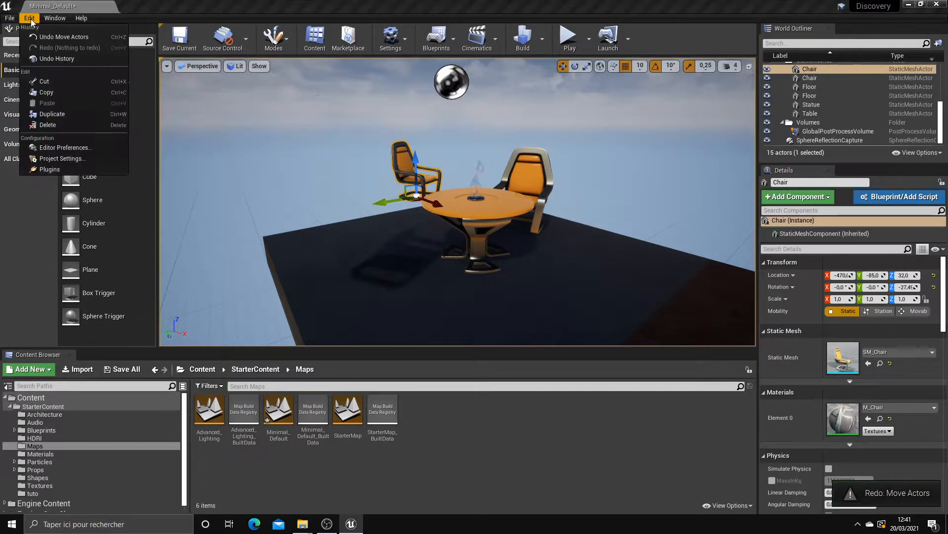
{"action": "left_click", "coordinate": [43, 36]}
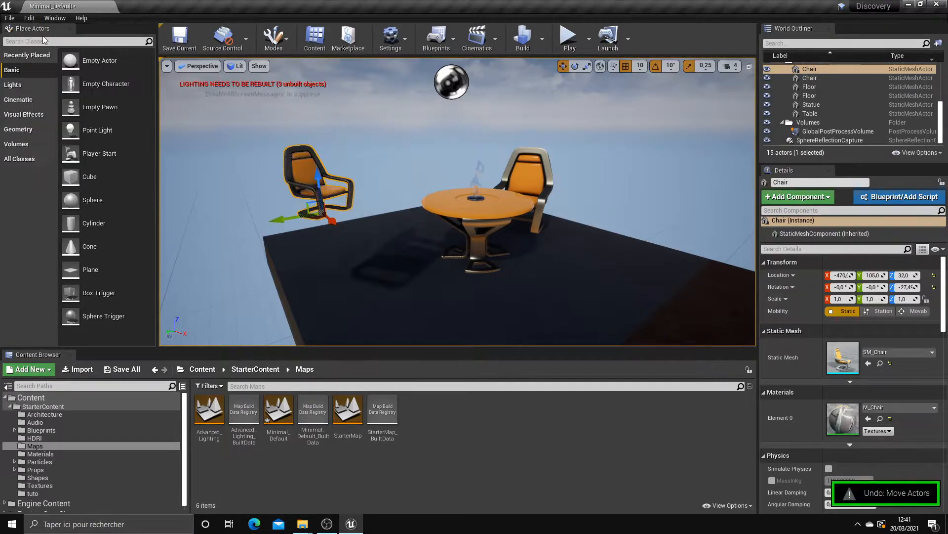
{"action": "left_click", "coordinate": [29, 18]}
{"action": "left_click", "coordinate": [34, 35]}
Step: Deselect the chair and frame the whole furniture group on the floor
{"action": "right_click_drag", "start_coordinate": [474, 249], "coordinate": [489, 257]}
{"action": "key", "text": "Escape"}
{"action": "scroll", "coordinate": [489, 256], "scroll_direction": "up", "scroll_amount": 8}
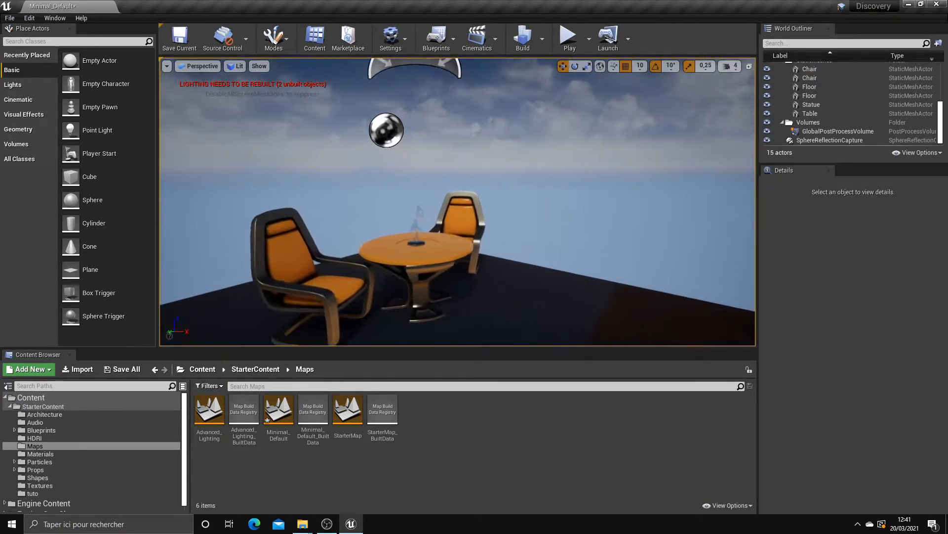
{"action": "scroll", "coordinate": [582, 269], "scroll_direction": "down", "scroll_amount": 10}
{"action": "right_click_drag", "start_coordinate": [534, 222], "coordinate": [534, 222]}
Step: View the scene in the Top, Bottom and Left orthographic views, and return to the Perspective view
{"action": "left_click", "coordinate": [212, 69]}
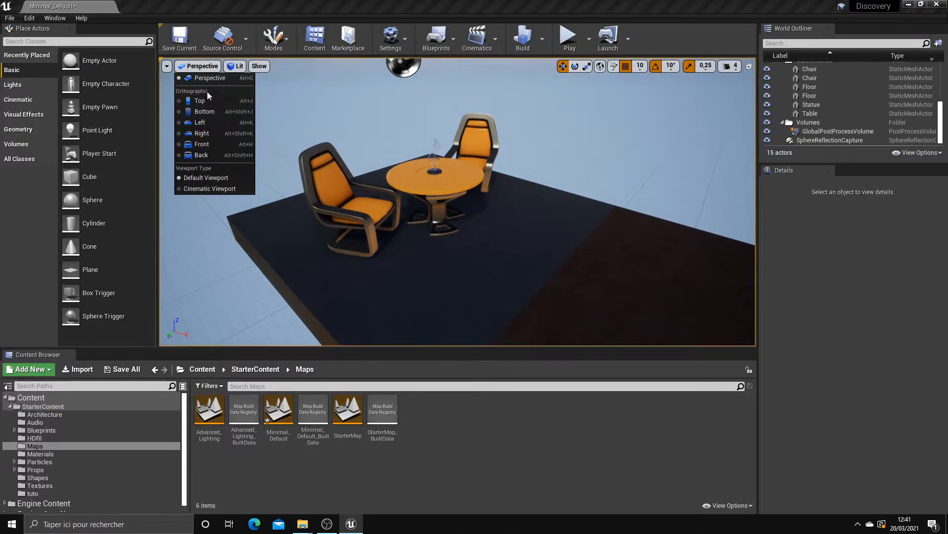
{"action": "left_click", "coordinate": [206, 73]}
{"action": "left_click", "coordinate": [206, 67]}
{"action": "left_click", "coordinate": [205, 100]}
{"action": "left_click", "coordinate": [198, 66]}
{"action": "left_click", "coordinate": [205, 111]}
{"action": "left_click", "coordinate": [197, 68]}
{"action": "left_click", "coordinate": [212, 122]}
{"action": "left_click", "coordinate": [191, 66]}
{"action": "left_click", "coordinate": [199, 79]}
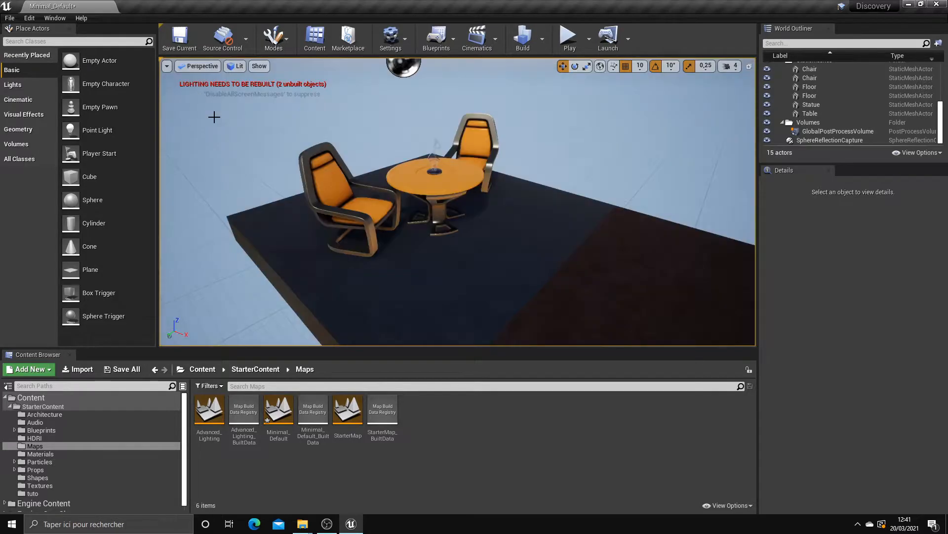
{"action": "left_click", "coordinate": [232, 66]}
{"action": "left_click", "coordinate": [191, 70]}
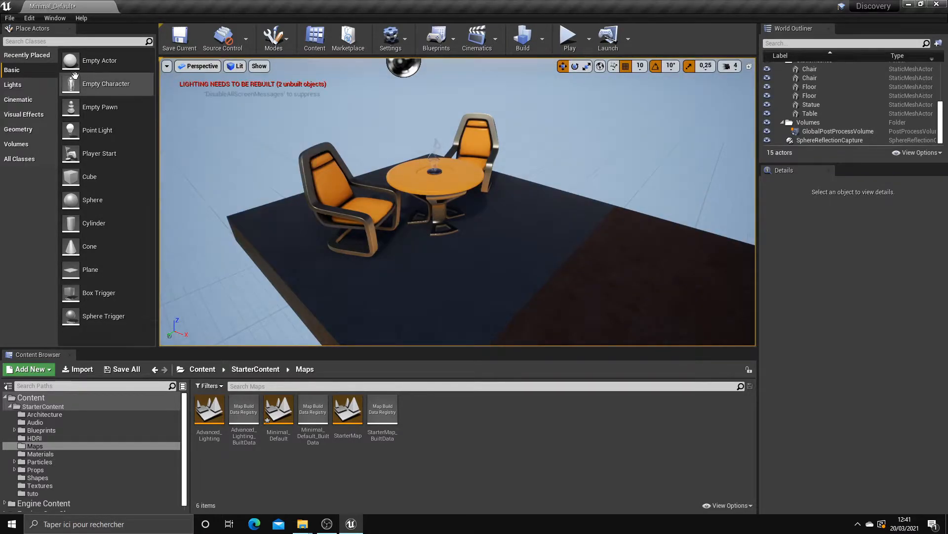
Step: Search the placeable actors for "came" and place a Camera on the floor beside the table at X 0, Y -20, Z 80
{"action": "left_click", "coordinate": [80, 45]}
{"action": "type", "text": "came"}
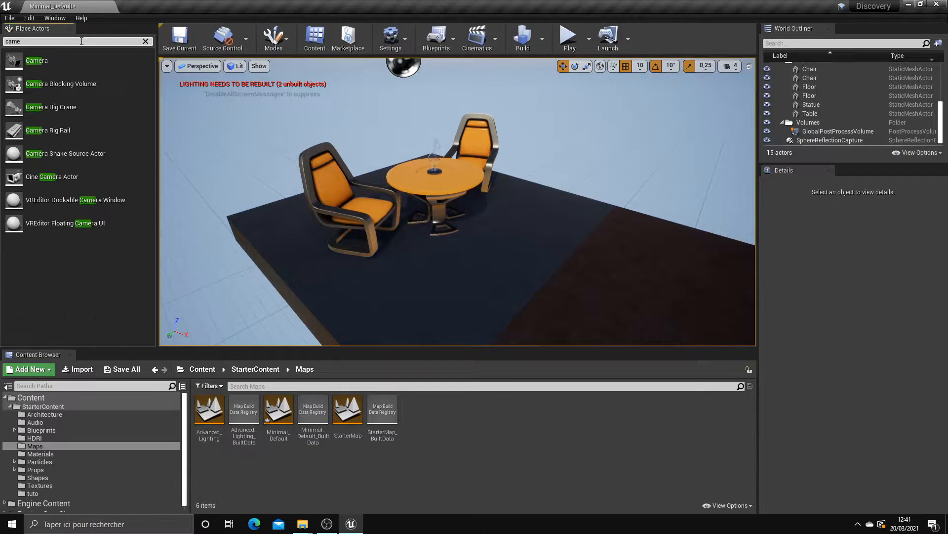
{"action": "left_click_drag", "start_coordinate": [37, 61], "coordinate": [563, 259]}
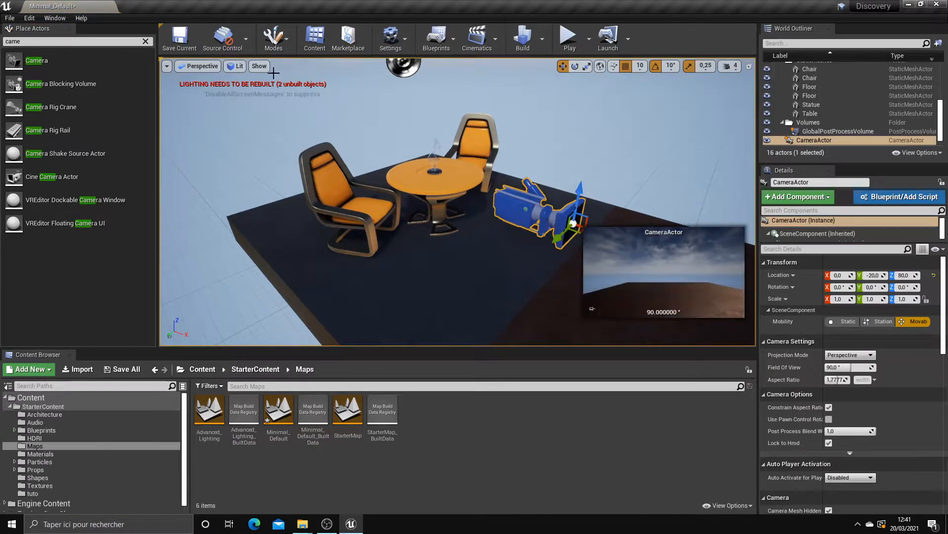
Step: View the scene through the placed CameraActor and pilot it to about X 183, Y 312, Z 209, facing the table and chairs
{"action": "left_click", "coordinate": [193, 66]}
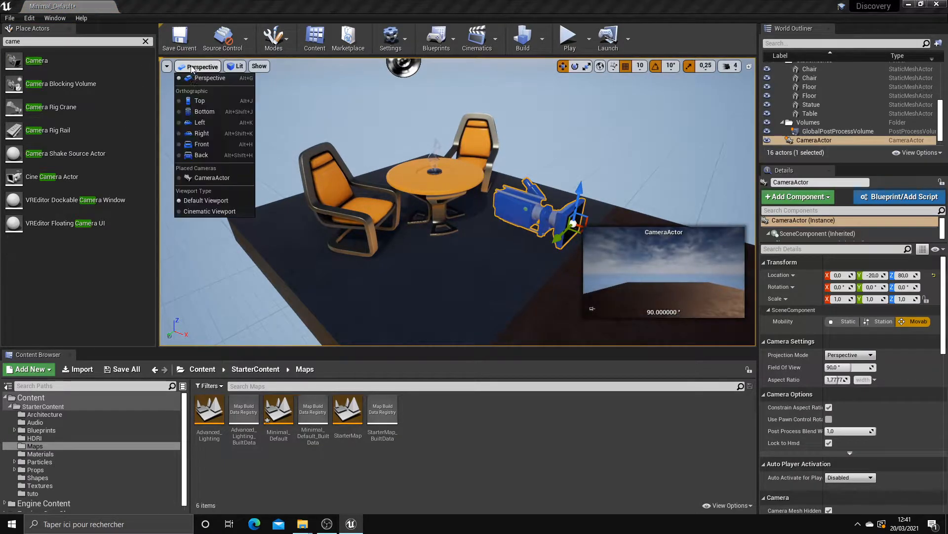
{"action": "left_click", "coordinate": [230, 178]}
{"action": "left_click", "coordinate": [200, 67]}
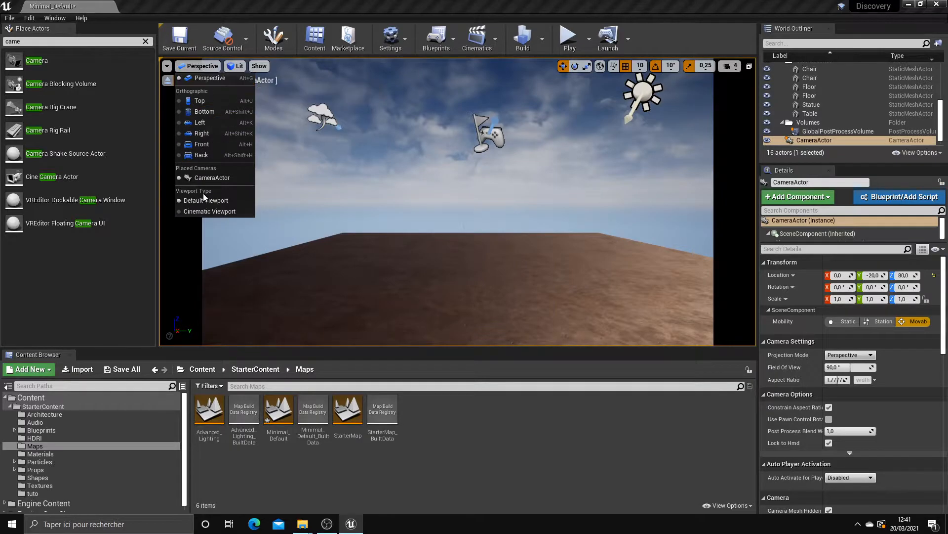
{"action": "left_click", "coordinate": [222, 181]}
{"action": "right_click_drag", "start_coordinate": [224, 189], "coordinate": [286, 149]}
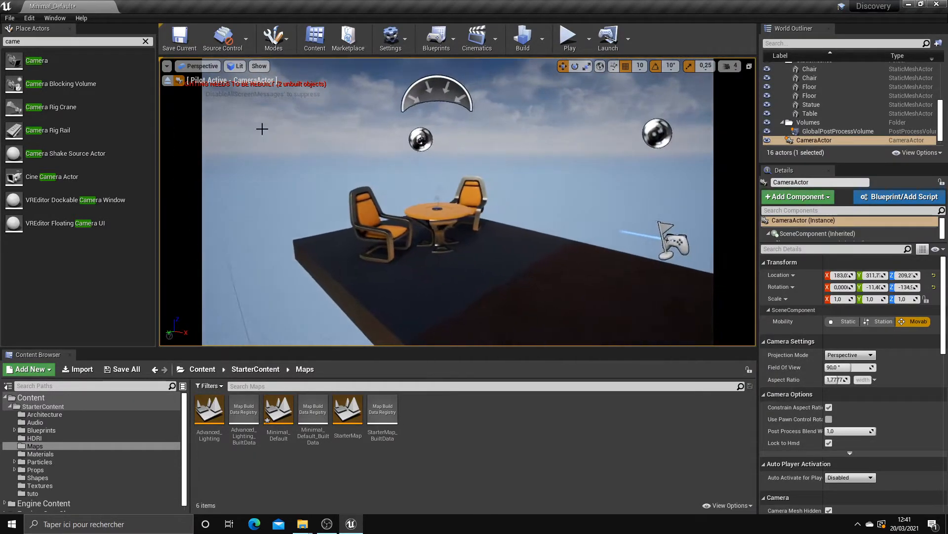
Step: Stop piloting the CameraActor and delete it from the level
{"action": "left_click", "coordinate": [208, 68]}
{"action": "left_click", "coordinate": [205, 78]}
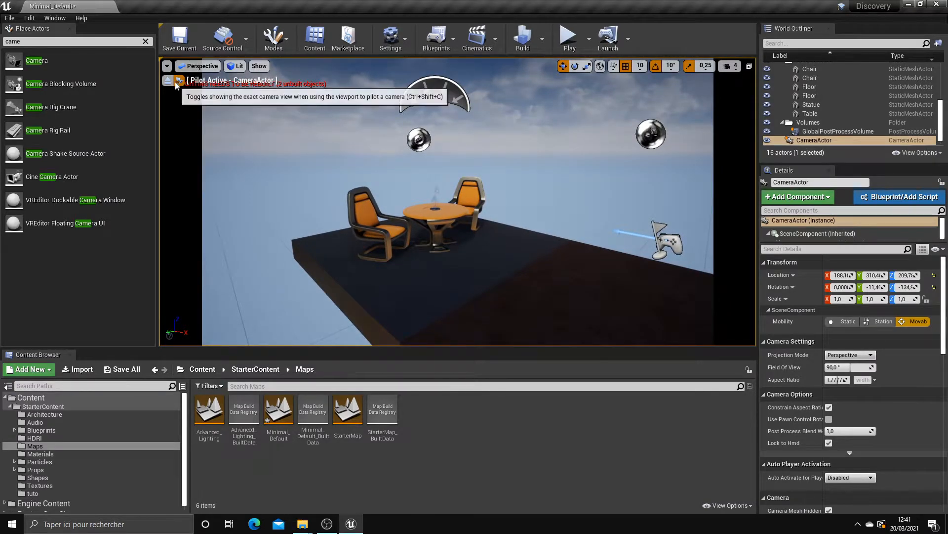
{"action": "left_click", "coordinate": [167, 81]}
{"action": "right_click_drag", "start_coordinate": [512, 237], "coordinate": [386, 222]}
{"action": "key", "text": "Delete"}
Step: Preview the scene in the Unlit view mode and switch back to Lit
{"action": "scroll", "coordinate": [500, 252], "scroll_direction": "down", "scroll_amount": 3}
{"action": "left_click", "coordinate": [235, 66]}
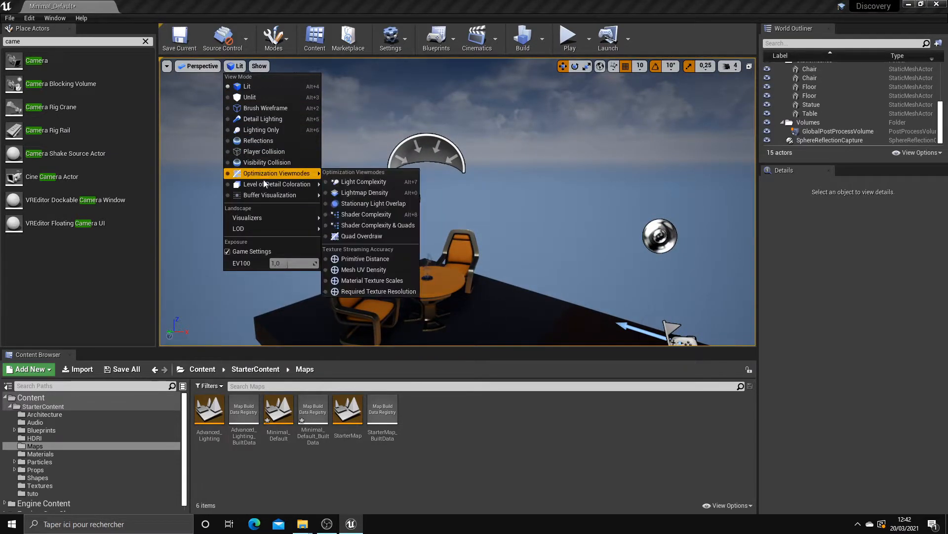
{"action": "left_click", "coordinate": [251, 96]}
{"action": "scroll", "coordinate": [383, 187], "scroll_direction": "up", "scroll_amount": 5}
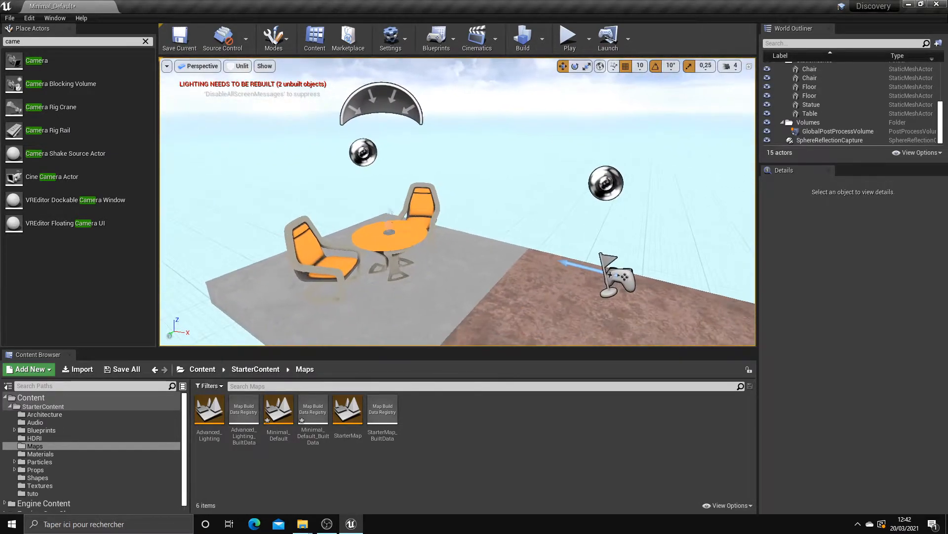
{"action": "scroll", "coordinate": [390, 190], "scroll_direction": "down", "scroll_amount": 3}
{"action": "left_click", "coordinate": [241, 66]}
{"action": "left_click", "coordinate": [245, 87]}
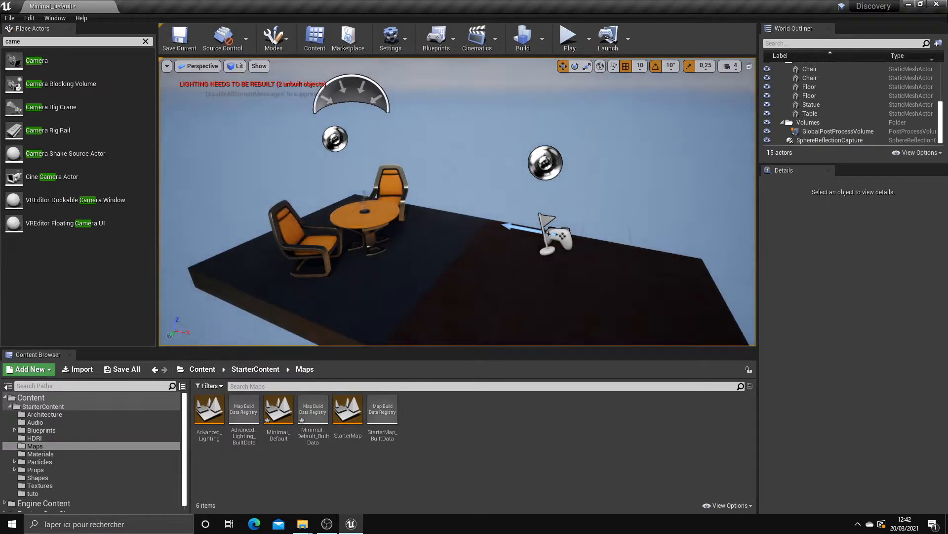
Step: Select the table and preview the scene in the Unlit, Brush Wireframe and Detail Lighting view modes
{"action": "left_click", "coordinate": [365, 214]}
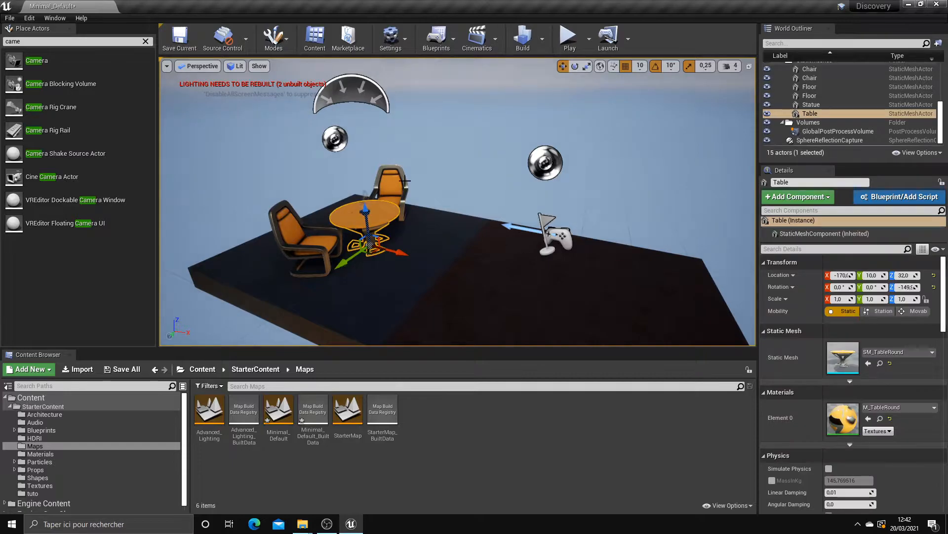
{"action": "left_click", "coordinate": [246, 66]}
{"action": "left_click", "coordinate": [241, 96]}
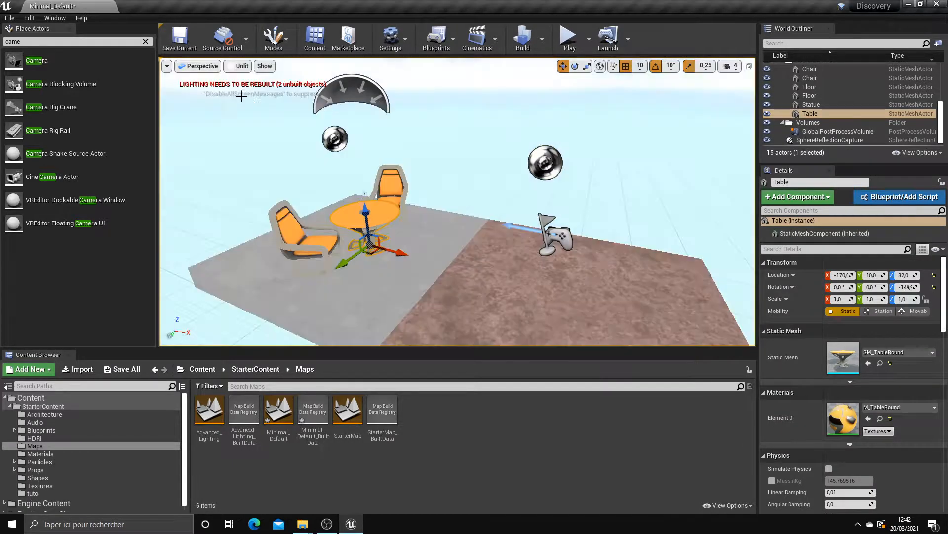
{"action": "left_click", "coordinate": [242, 67]}
{"action": "left_click", "coordinate": [260, 106]}
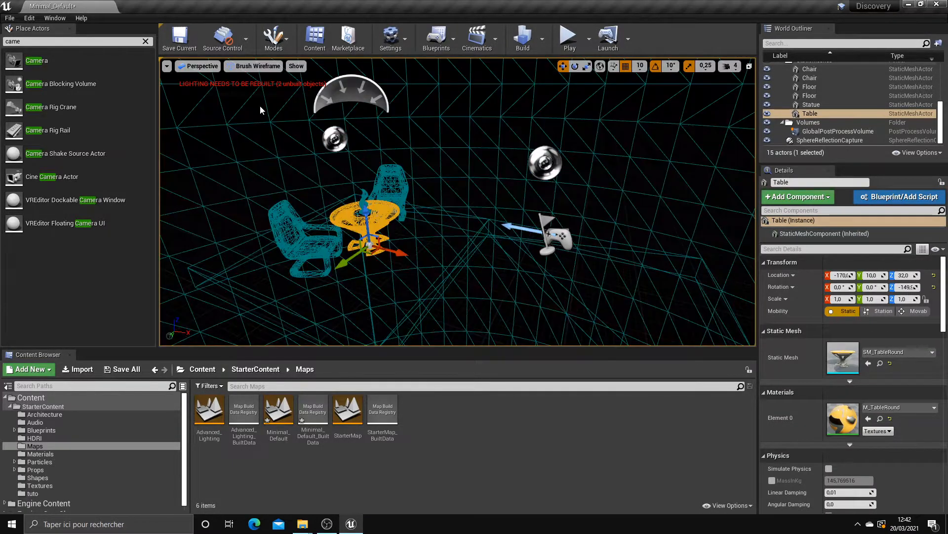
{"action": "left_click", "coordinate": [255, 66]}
{"action": "left_click", "coordinate": [263, 119]}
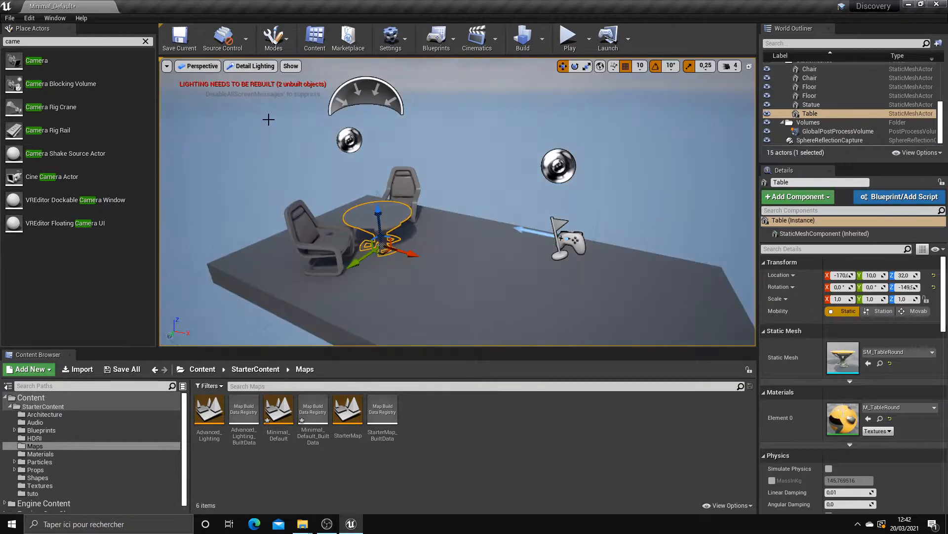
Step: Preview the scene in the Lighting Only and Reflections view modes
{"action": "left_click", "coordinate": [252, 66]}
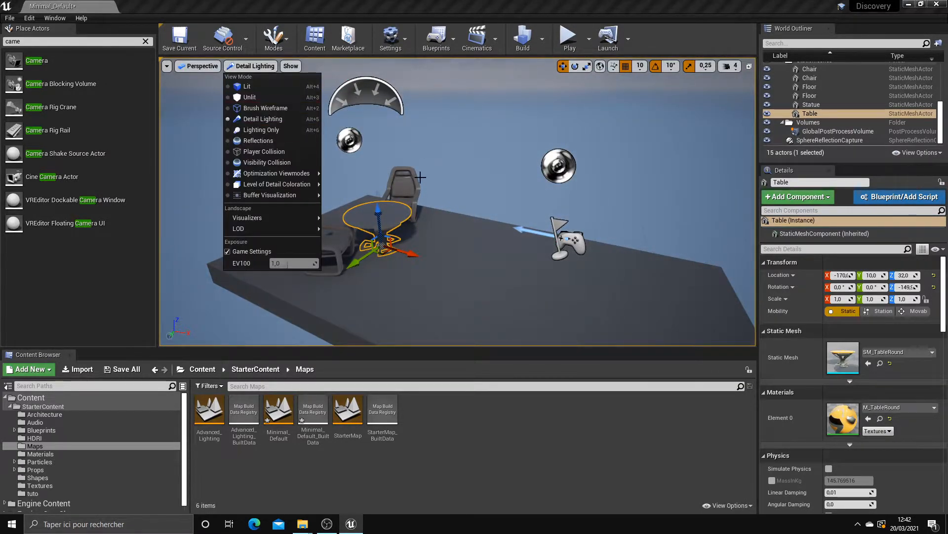
{"action": "left_click", "coordinate": [252, 129]}
{"action": "left_click", "coordinate": [242, 70]}
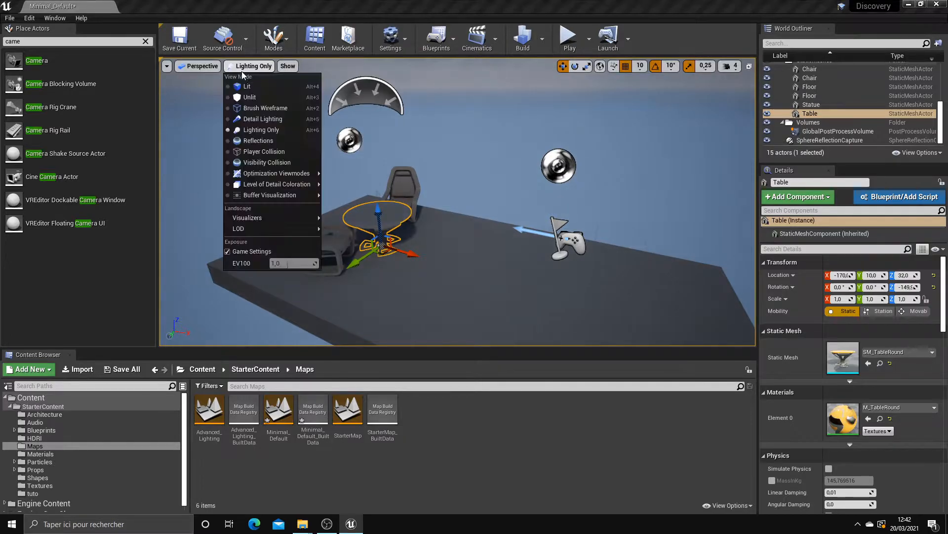
{"action": "left_click", "coordinate": [257, 141]}
Step: Inspect the table area in the Shader Complexity view mode and select the statue standing on the table
{"action": "left_click", "coordinate": [260, 69]}
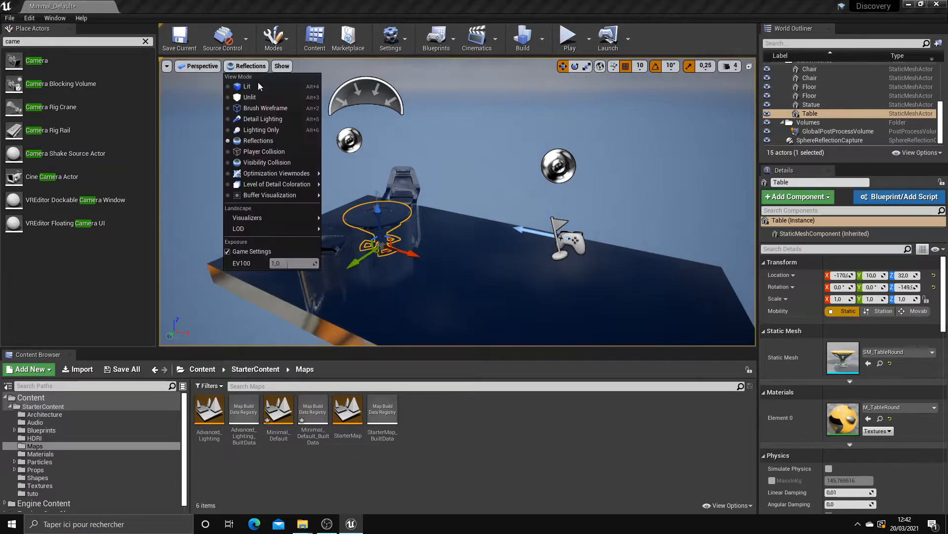
{"action": "mouse_move", "coordinate": [261, 174]}
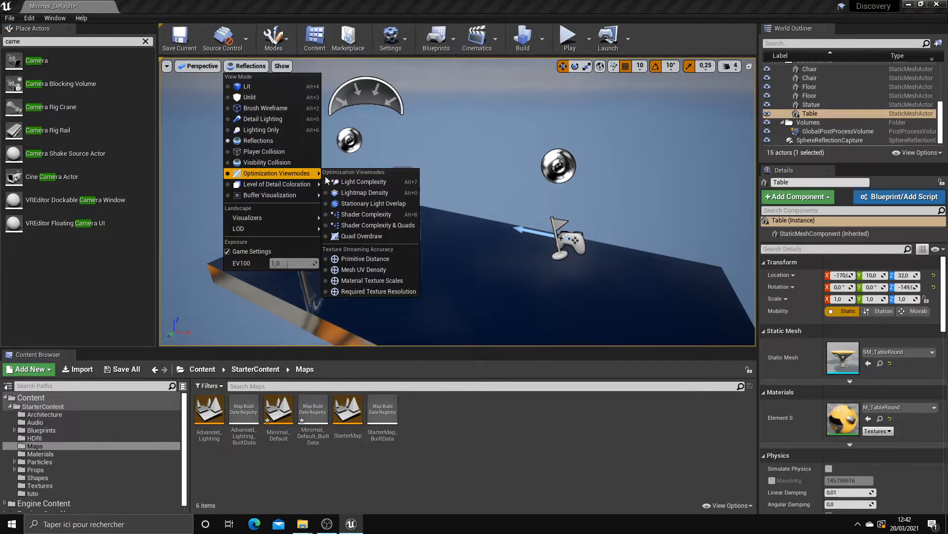
{"action": "left_click", "coordinate": [363, 214]}
{"action": "mouse_move", "coordinate": [457, 201]}
{"action": "right_mouse_down"}
{"action": "mouse_move", "coordinate": [449, 200]}
{"action": "mouse_move", "coordinate": [457, 202]}
{"action": "right_mouse_up"}
{"action": "key", "text": "w"}
{"action": "key", "text": "a"}
{"action": "right_click_drag", "start_coordinate": [405, 236], "coordinate": [409, 201]}
{"action": "key", "text": "d"}
{"action": "key", "text": "w"}
{"action": "key", "text": "Escape"}
{"action": "key", "text": "w"}
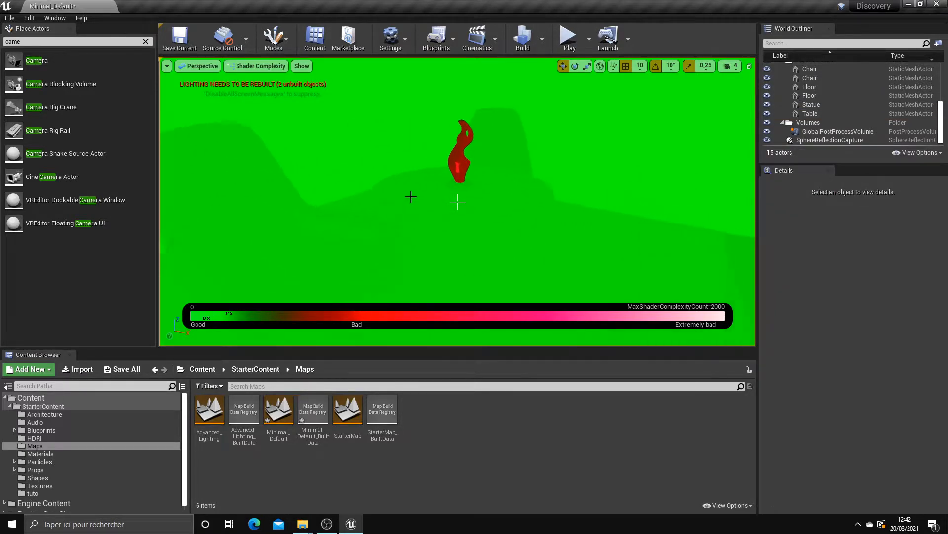
{"action": "left_click", "coordinate": [455, 161]}
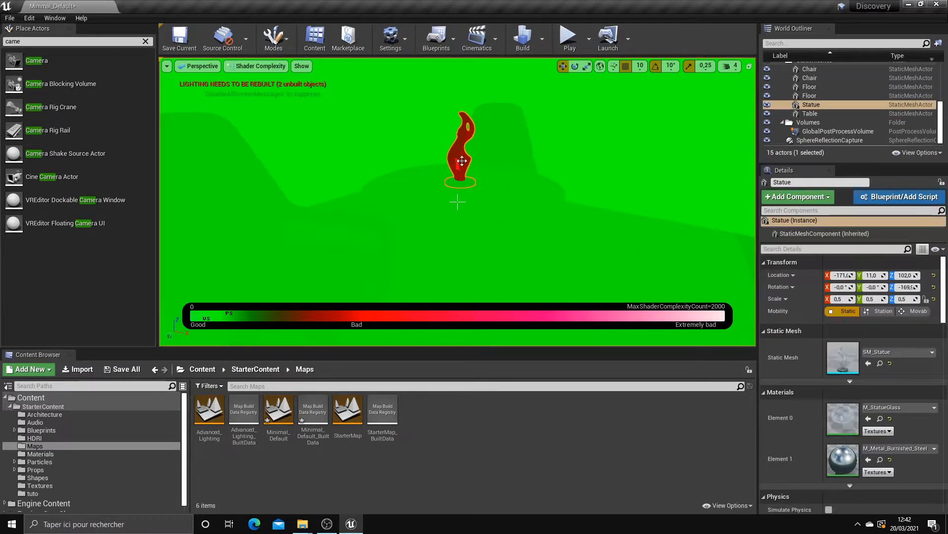
Step: Return the viewport to Lit and preview the scene in the Light Complexity view mode
{"action": "left_click", "coordinate": [257, 66]}
{"action": "left_click", "coordinate": [248, 87]}
{"action": "left_click", "coordinate": [240, 67]}
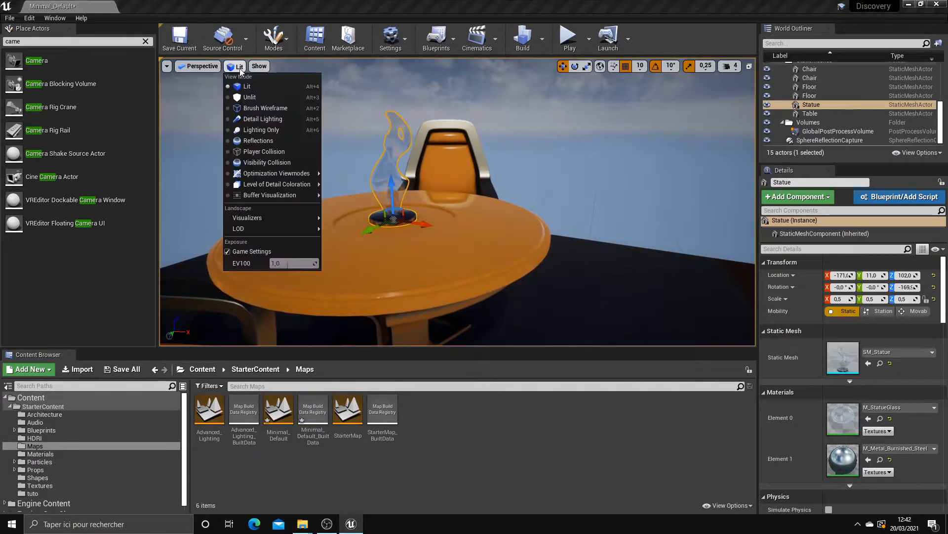
{"action": "mouse_move", "coordinate": [271, 174]}
{"action": "left_click", "coordinate": [340, 182]}
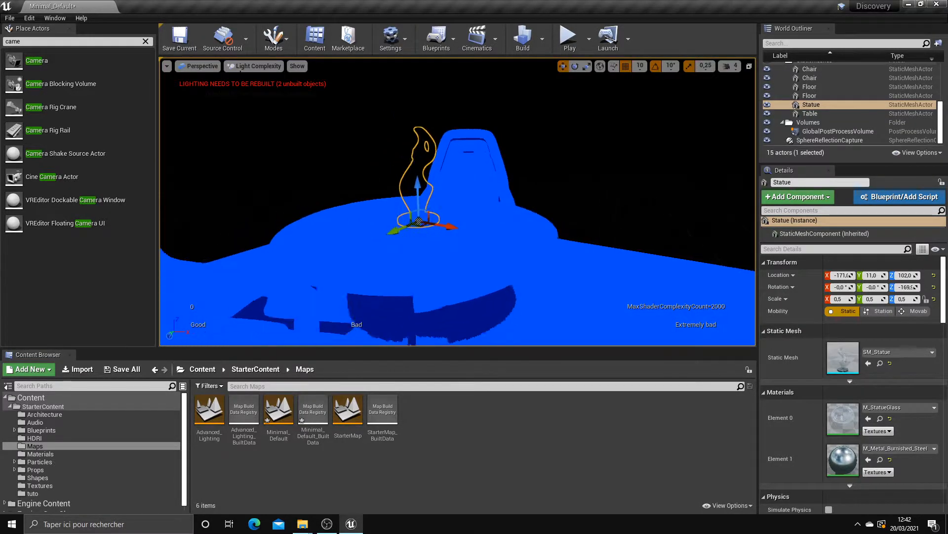
Step: View the statue in Shader Complexity again, and switch the viewport back to Light Complexity
{"action": "left_click", "coordinate": [254, 66]}
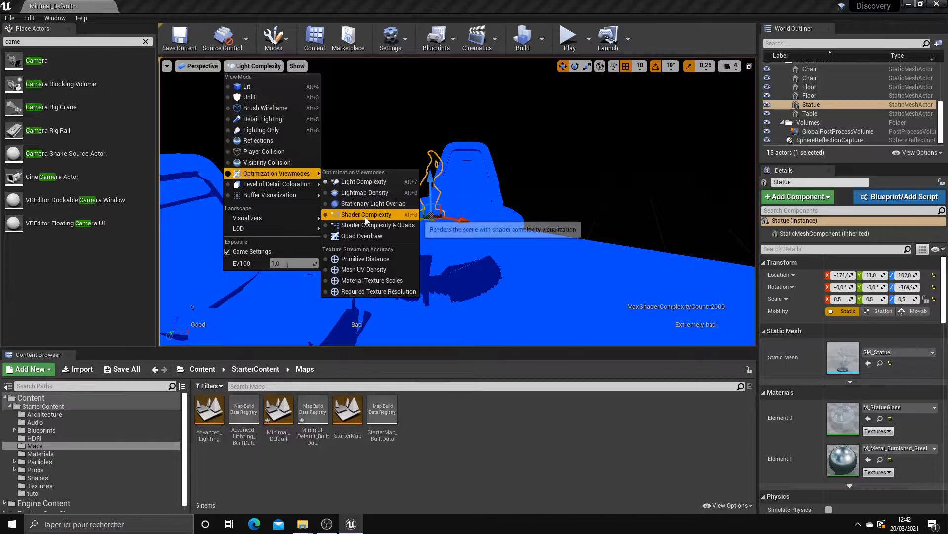
{"action": "left_click", "coordinate": [365, 215]}
{"action": "right_click_drag", "start_coordinate": [468, 217], "coordinate": [544, 218]}
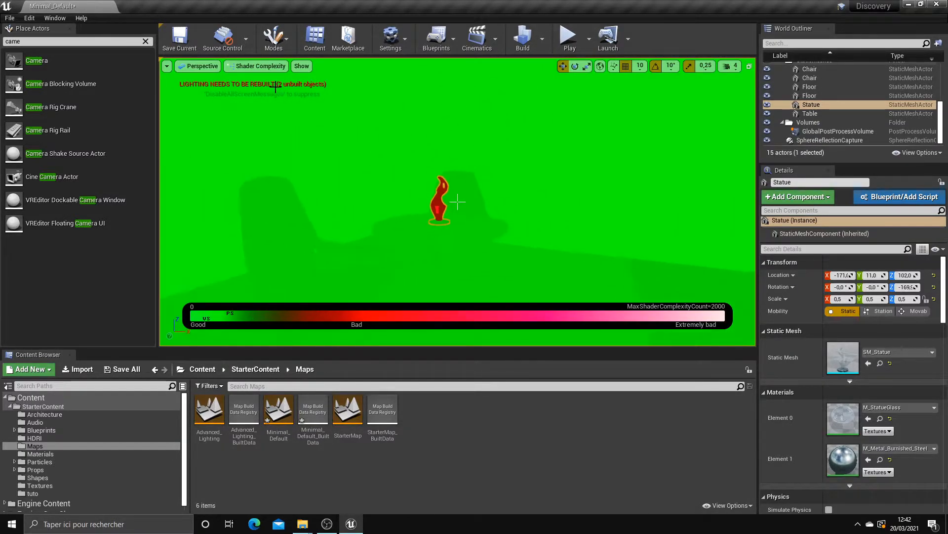
{"action": "left_click", "coordinate": [255, 66]}
{"action": "mouse_move", "coordinate": [274, 173]}
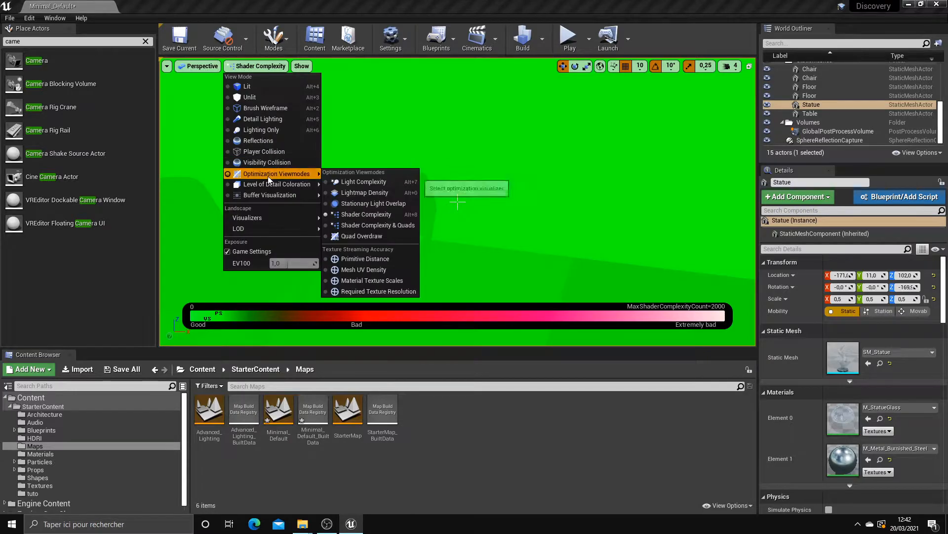
{"action": "left_click", "coordinate": [358, 182]}
{"action": "right_click_drag", "start_coordinate": [357, 182], "coordinate": [386, 184]}
Step: Inspect the table, chairs and statue in the Visibility Collision view mode
{"action": "left_click", "coordinate": [254, 66]}
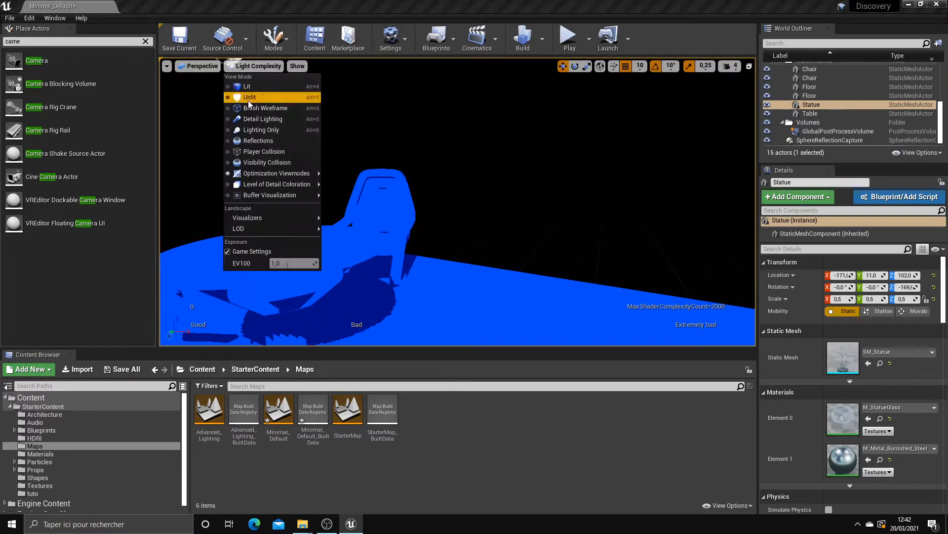
{"action": "left_click", "coordinate": [263, 162]}
{"action": "left_click_drag", "start_coordinate": [263, 160], "coordinate": [318, 189]}
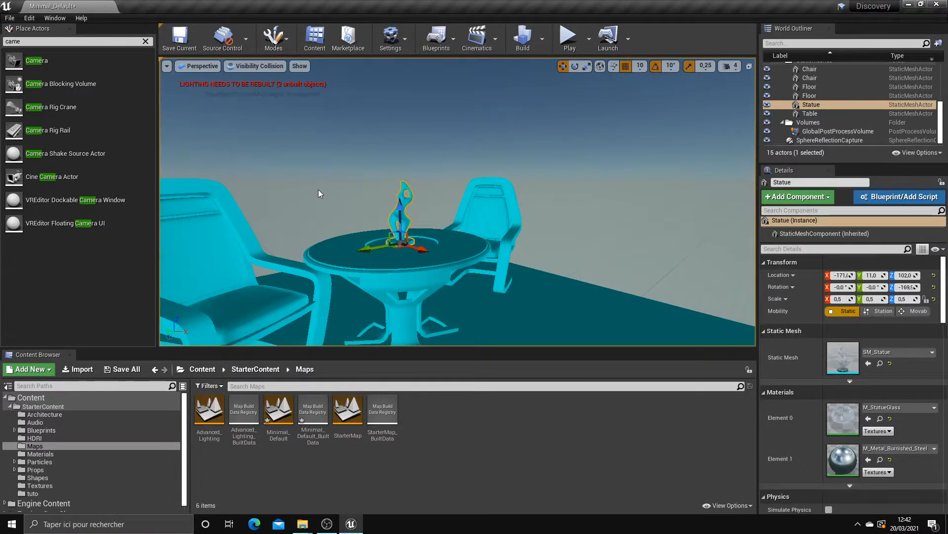
{"action": "scroll", "coordinate": [318, 188], "scroll_direction": "down", "scroll_amount": 5}
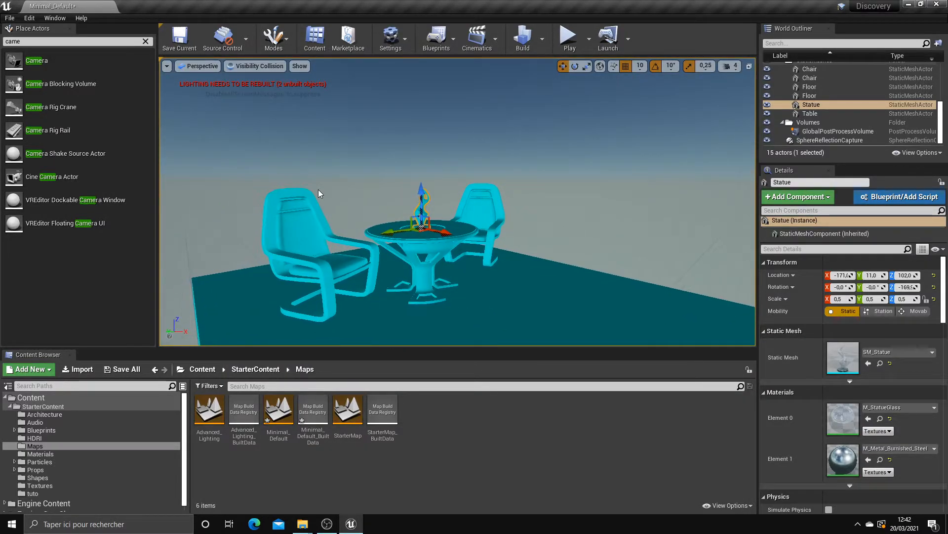
{"action": "scroll", "coordinate": [318, 189], "scroll_direction": "up", "scroll_amount": 3}
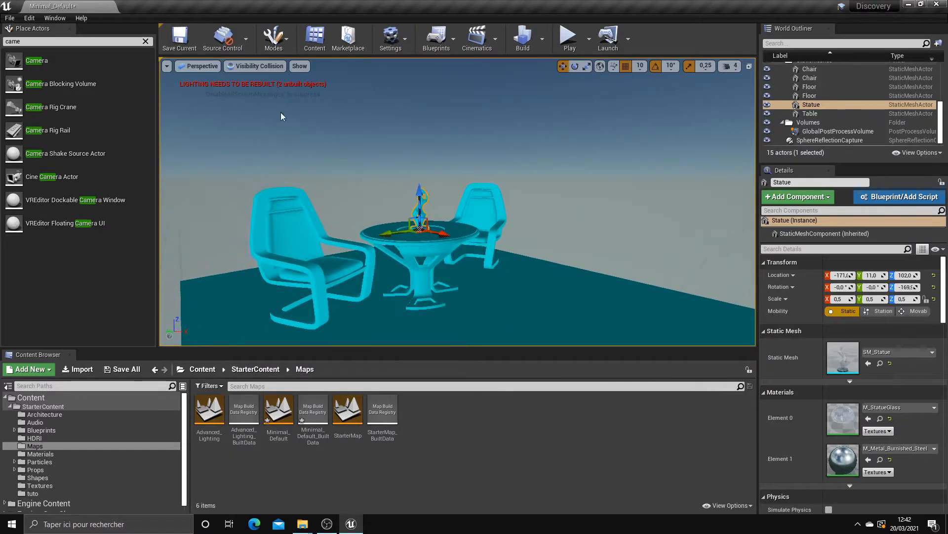
Step: Preview the Ambient Occlusion buffer visualization, clear the selection and return the viewport to Lit
{"action": "left_click", "coordinate": [261, 67]}
{"action": "mouse_move", "coordinate": [291, 195]}
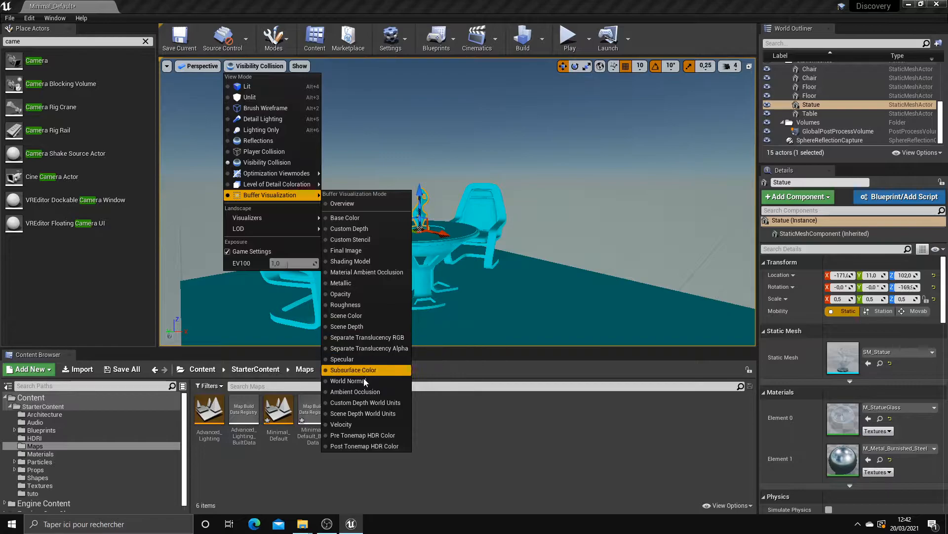
{"action": "left_click", "coordinate": [363, 391]}
{"action": "right_click_drag", "start_coordinate": [379, 276], "coordinate": [420, 250]}
{"action": "key", "text": "Escape"}
{"action": "left_click", "coordinate": [253, 67]}
{"action": "left_click", "coordinate": [263, 77]}
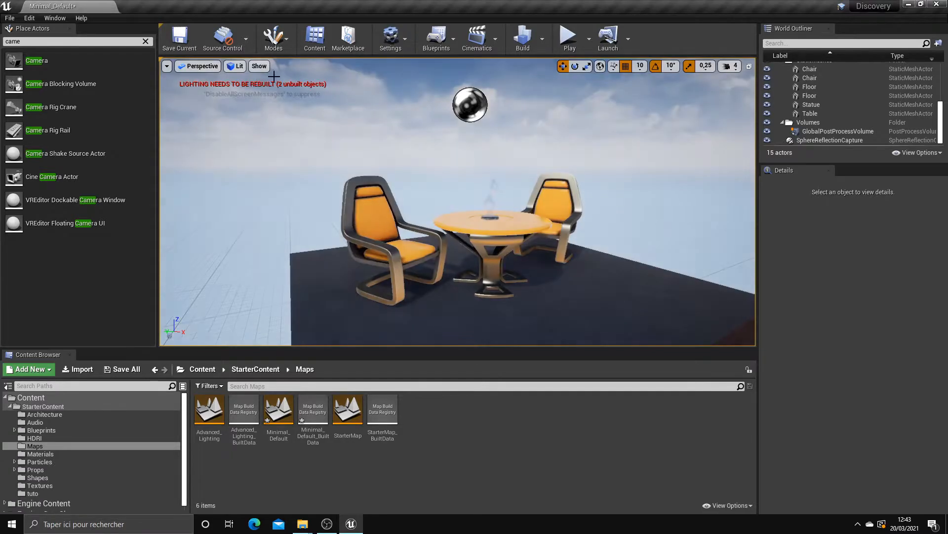
Step: Review the viewport's common show flags and toggle the Grid flag
{"action": "left_click", "coordinate": [256, 67]}
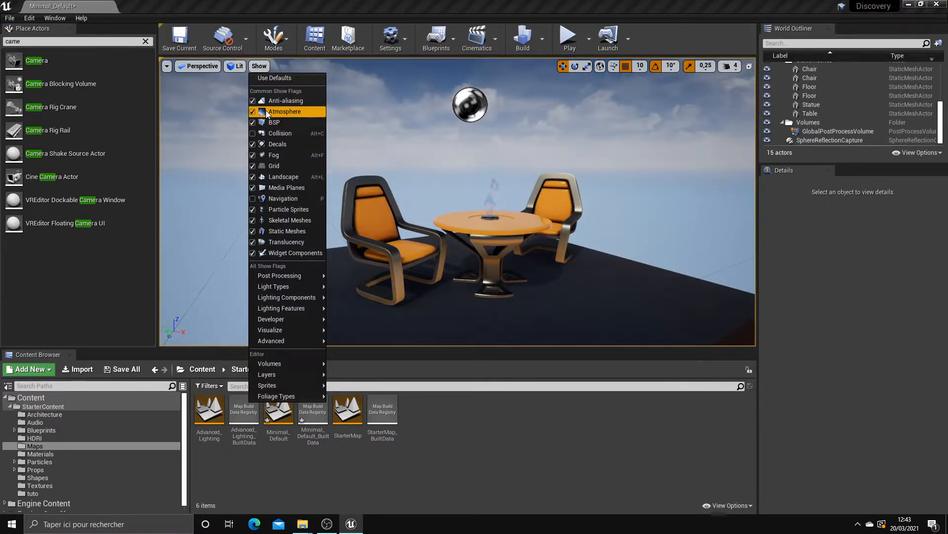
{"action": "key", "text": "s"}
{"action": "right_click_drag", "start_coordinate": [370, 200], "coordinate": [410, 232]}
{"action": "left_click", "coordinate": [268, 70]}
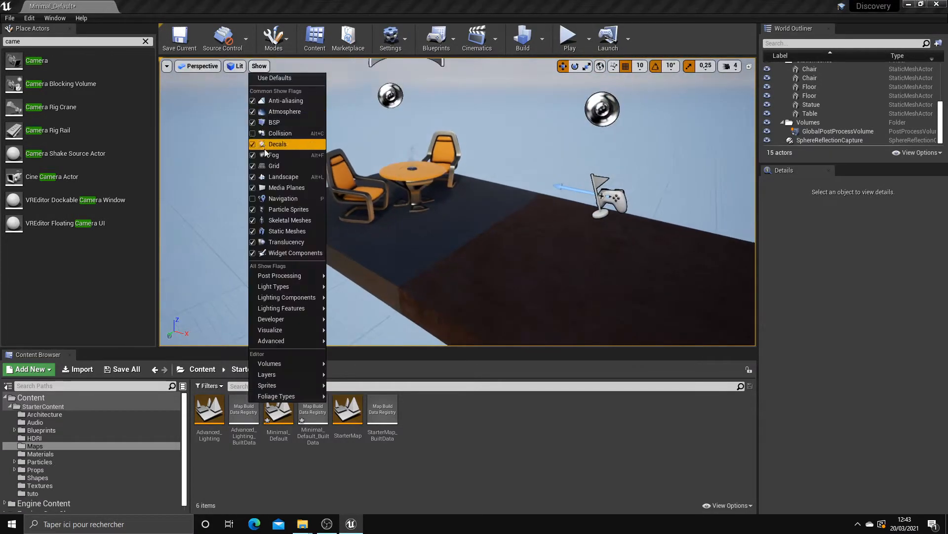
{"action": "left_click", "coordinate": [252, 166]}
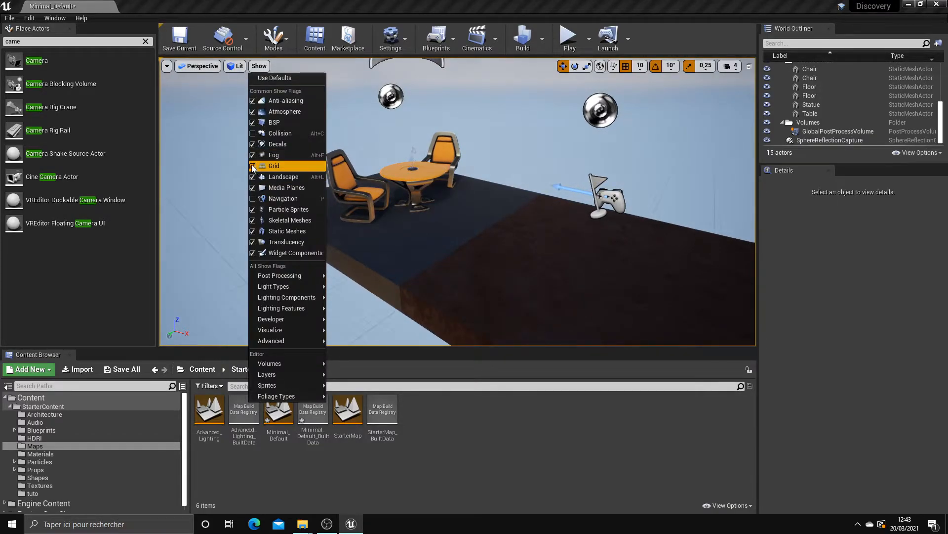
Step: Select the table and move it along the X axis to X -140
{"action": "right_click_drag", "start_coordinate": [531, 138], "coordinate": [502, 116]}
{"action": "scroll", "coordinate": [531, 138], "scroll_direction": "up", "scroll_amount": 8}
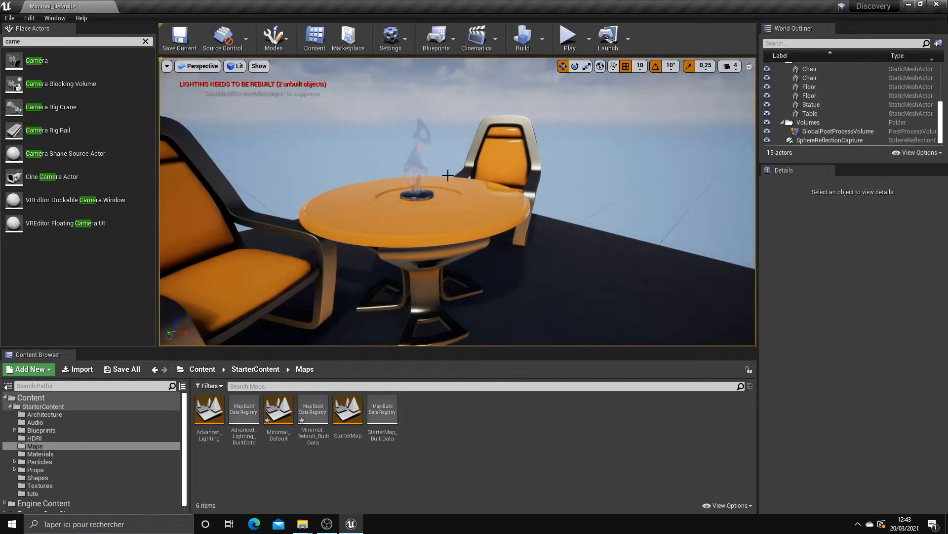
{"action": "scroll", "coordinate": [568, 78], "scroll_direction": "down", "scroll_amount": 9}
{"action": "scroll", "coordinate": [568, 78], "scroll_direction": "up", "scroll_amount": 4}
{"action": "scroll", "coordinate": [568, 79], "scroll_direction": "up", "scroll_amount": 2}
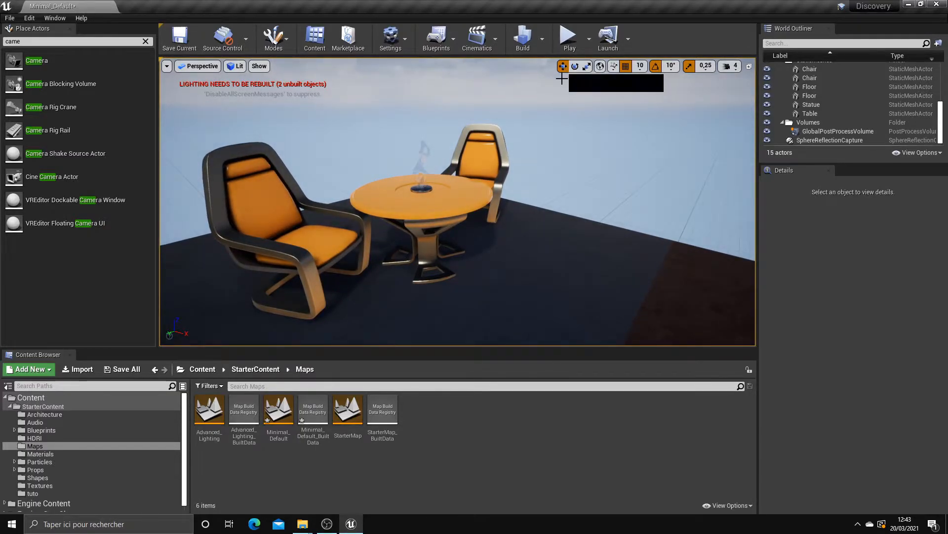
{"action": "scroll", "coordinate": [435, 195], "scroll_direction": "up", "scroll_amount": 1}
{"action": "left_click", "coordinate": [428, 202]}
{"action": "left_click_drag", "start_coordinate": [445, 275], "coordinate": [468, 285]}
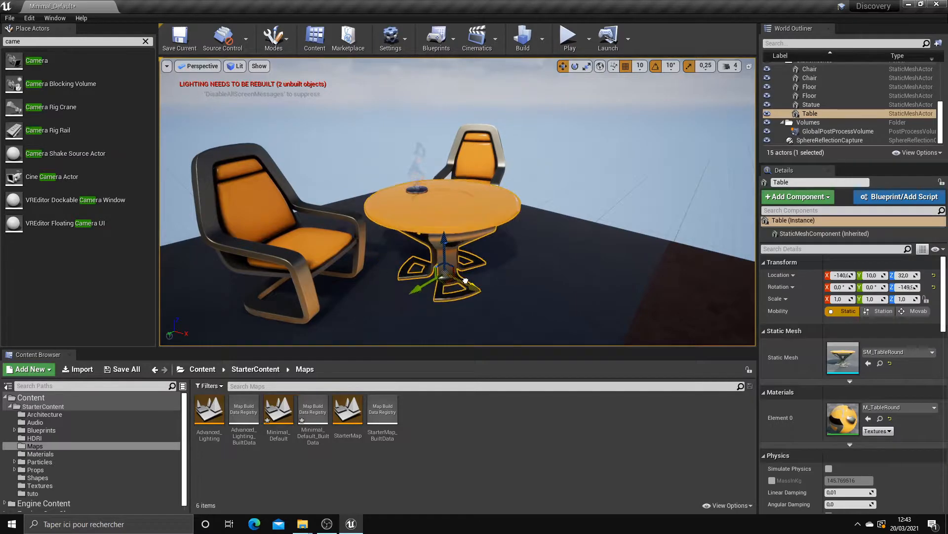
Step: Cycle the table's transform gizmo through its modes back to Move, and toggle its coordinate space between world and local
{"action": "key", "text": "e"}
{"action": "left_click", "coordinate": [563, 66]}
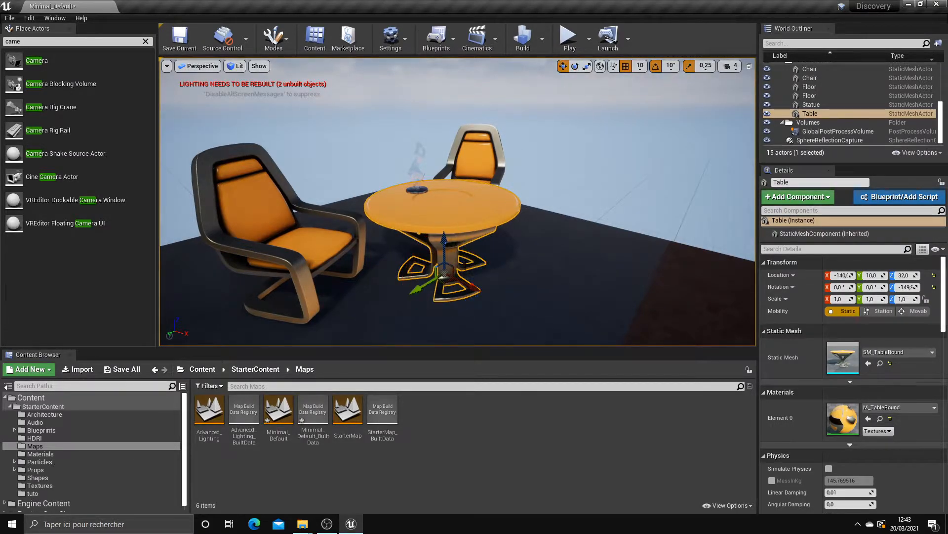
{"action": "key", "text": "space"}
{"action": "key", "text": "space"}
{"action": "key", "text": "space"}
{"action": "key", "text": "space"}
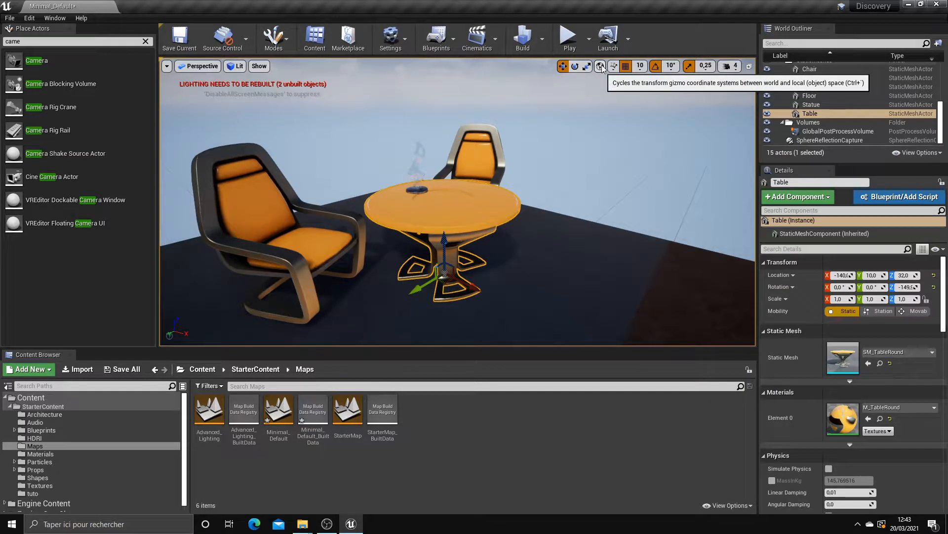
{"action": "left_click", "coordinate": [601, 66]}
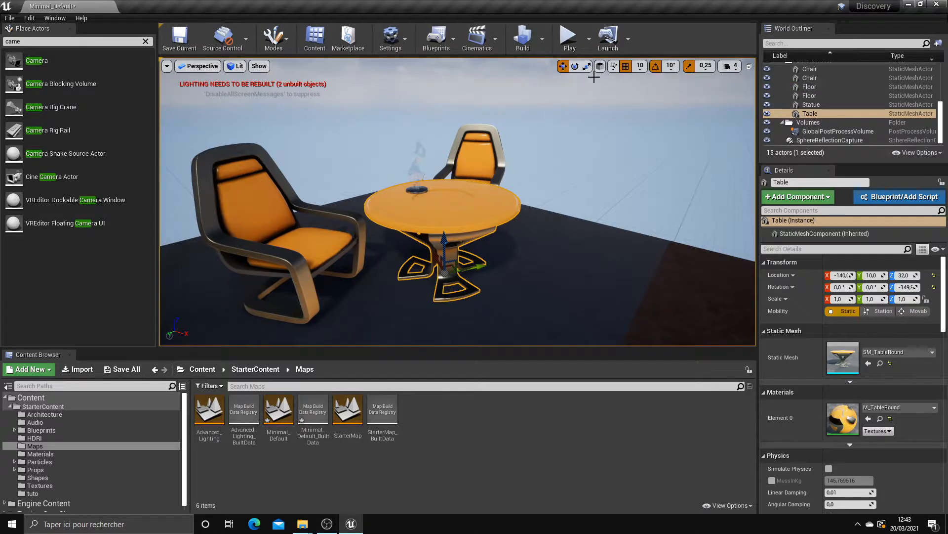
Step: Move the table along the world X axis away from the chairs, onto the brown floor section
{"action": "right_click_drag", "start_coordinate": [456, 222], "coordinate": [487, 236]}
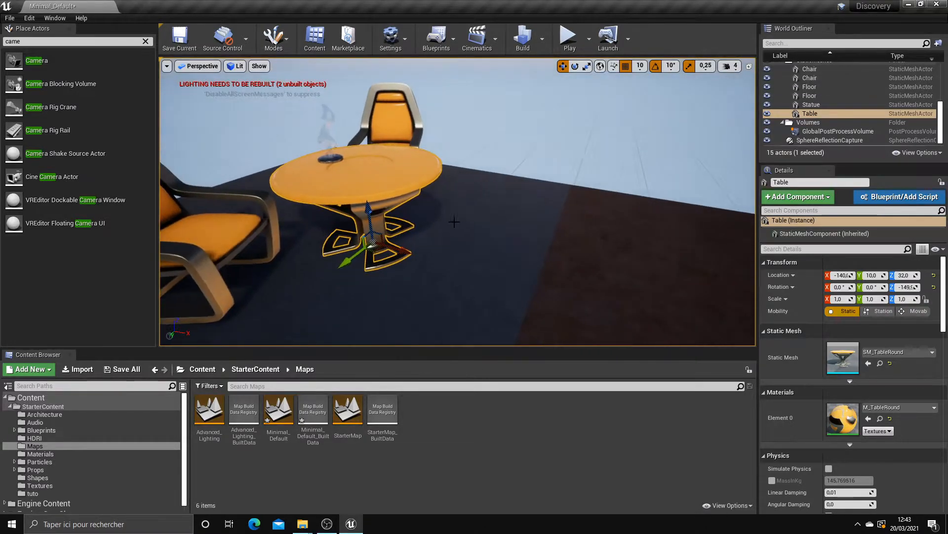
{"action": "key", "text": "s"}
{"action": "right_click_drag", "start_coordinate": [415, 233], "coordinate": [385, 250]}
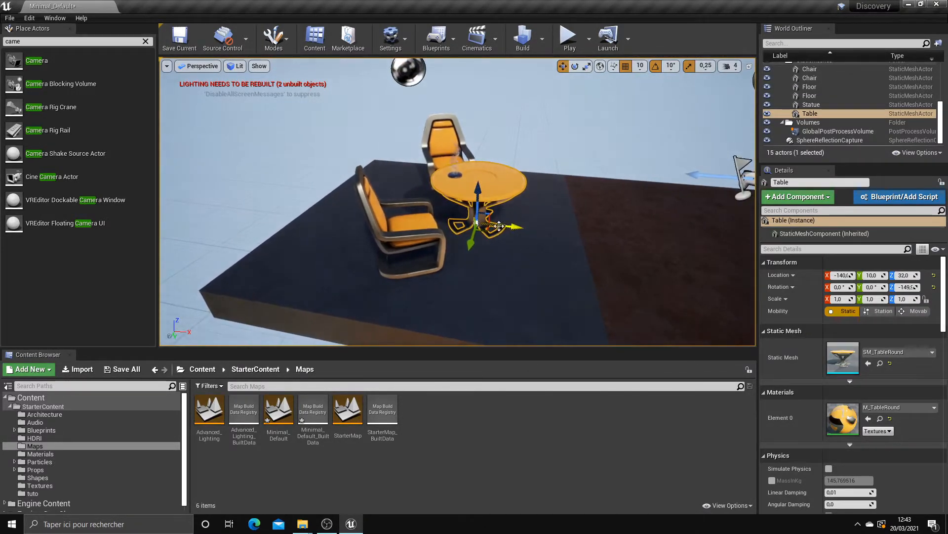
{"action": "left_click_drag", "start_coordinate": [497, 230], "coordinate": [644, 244]}
{"action": "right_click_drag", "start_coordinate": [644, 244], "coordinate": [671, 244]}
Step: Move the front chair along the world X axis and undo the move
{"action": "left_click", "coordinate": [354, 238]}
{"action": "left_click_drag", "start_coordinate": [355, 262], "coordinate": [414, 286]}
{"action": "key", "text": "ctrl+z"}
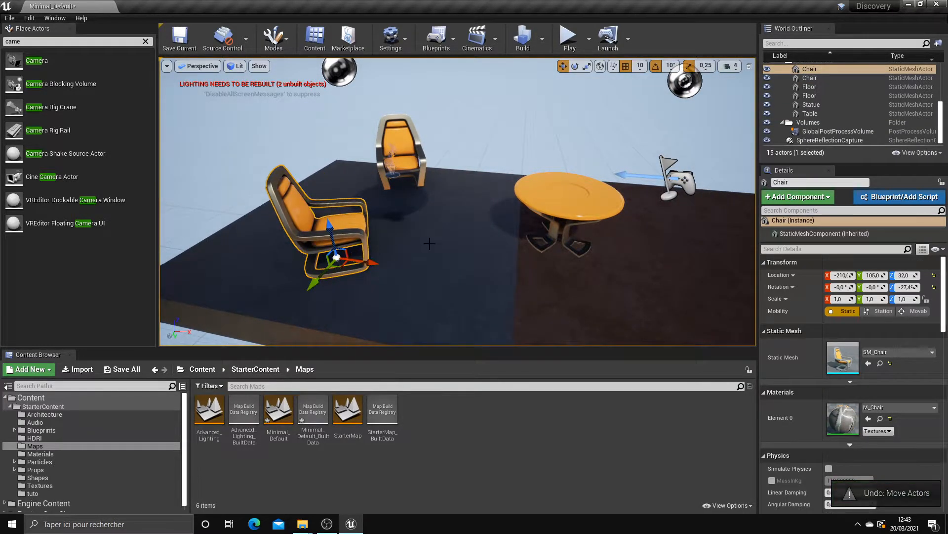
Step: Try moving the front chair in local coordinate space and return the gizmo to world space
{"action": "left_click", "coordinate": [600, 67]}
{"action": "mouse_move", "coordinate": [361, 271]}
{"action": "left_mouse_down"}
{"action": "mouse_move", "coordinate": [492, 252]}
{"action": "mouse_move", "coordinate": [401, 285]}
{"action": "mouse_move", "coordinate": [434, 268]}
{"action": "mouse_move", "coordinate": [363, 284]}
{"action": "mouse_move", "coordinate": [388, 278]}
{"action": "mouse_move", "coordinate": [376, 279]}
{"action": "left_mouse_up"}
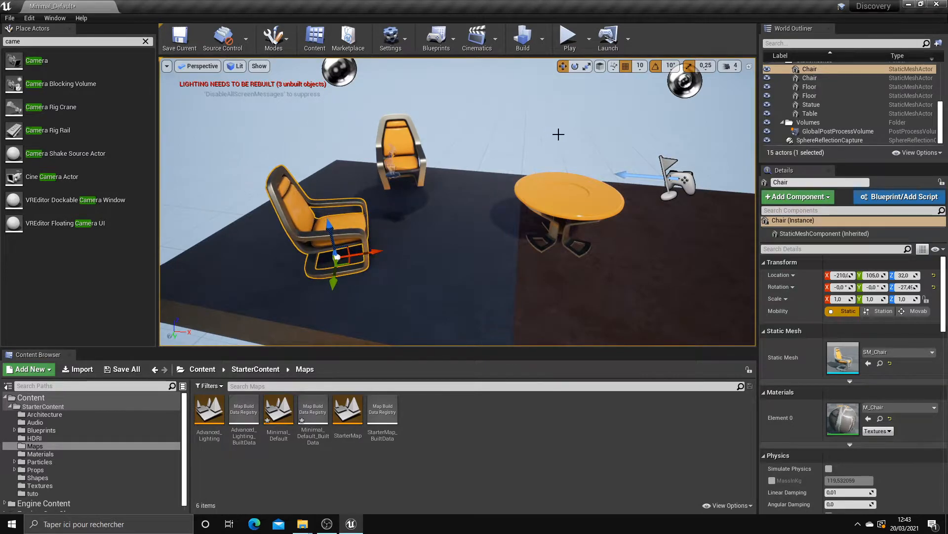
{"action": "left_click", "coordinate": [600, 67]}
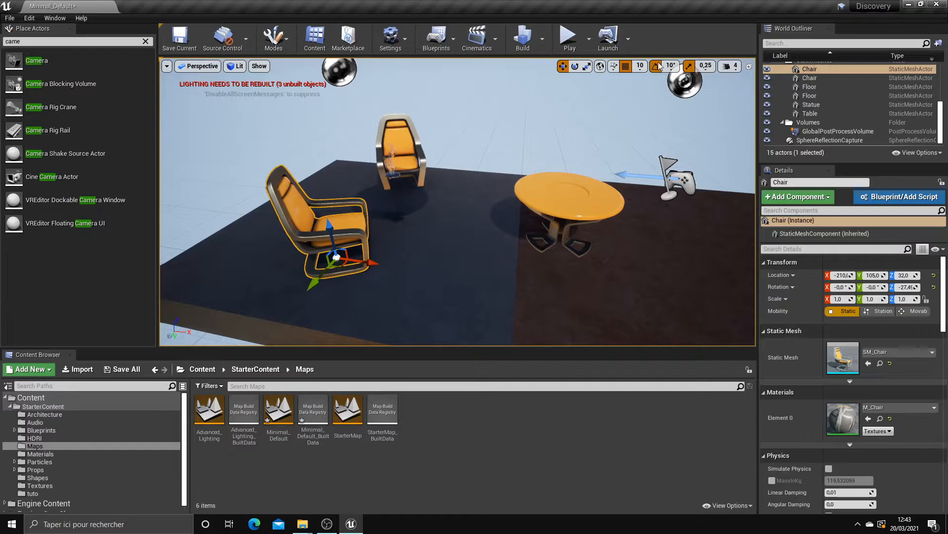
Step: Set the position grid snap to 1000 and move the front chair along the world X axis to -2210 and back
{"action": "left_click", "coordinate": [640, 67]}
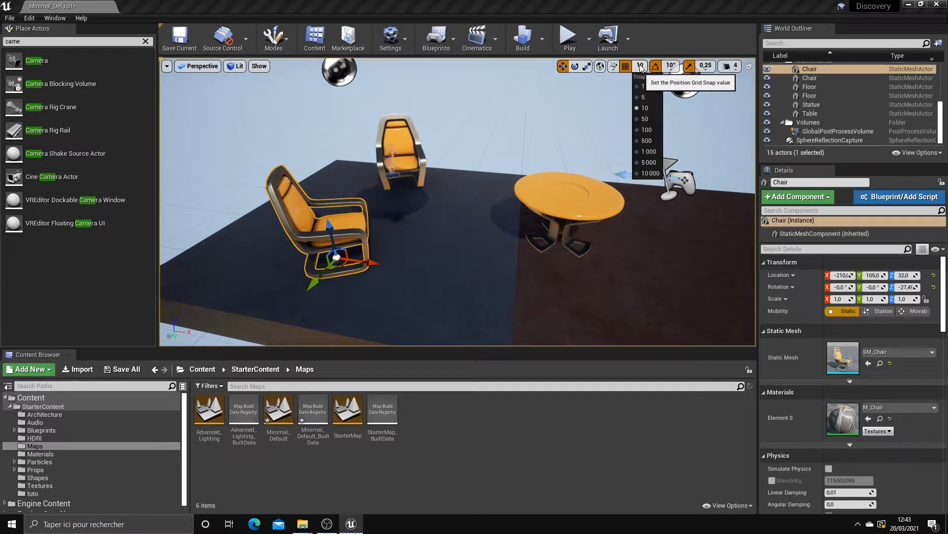
{"action": "left_click", "coordinate": [648, 151]}
{"action": "scroll", "coordinate": [378, 265], "scroll_direction": "down", "scroll_amount": 5}
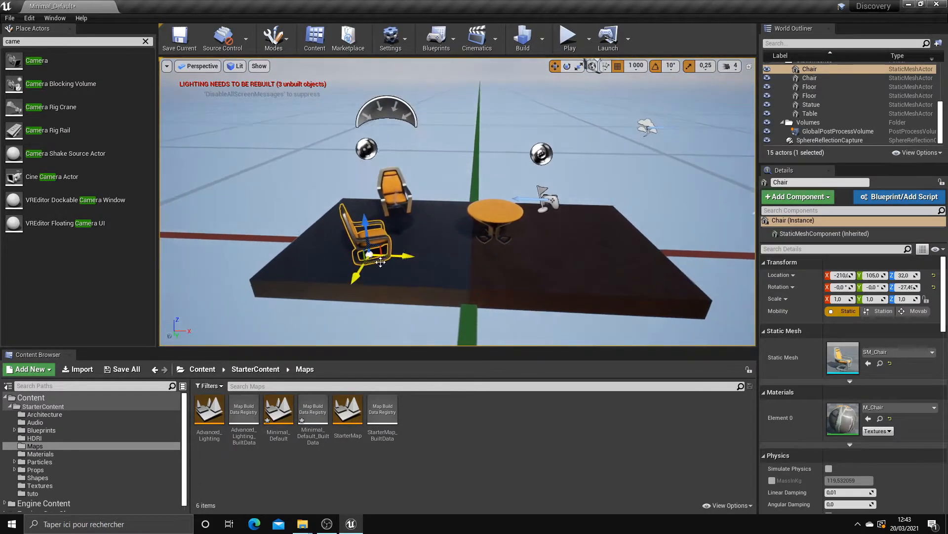
{"action": "scroll", "coordinate": [378, 264], "scroll_direction": "down", "scroll_amount": 3}
{"action": "right_click_drag", "start_coordinate": [378, 264], "coordinate": [329, 263]}
{"action": "left_click_drag", "start_coordinate": [571, 265], "coordinate": [243, 113]}
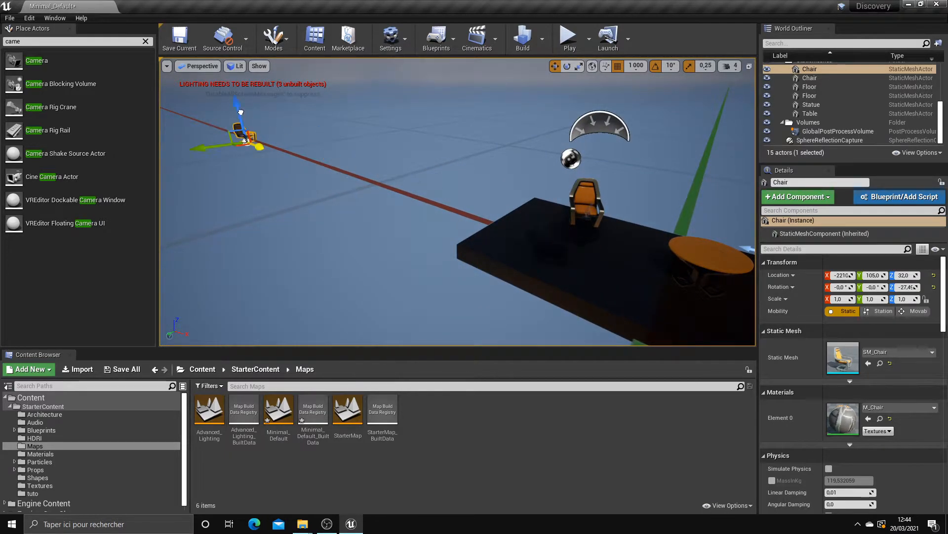
{"action": "left_click_drag", "start_coordinate": [335, 141], "coordinate": [543, 227]}
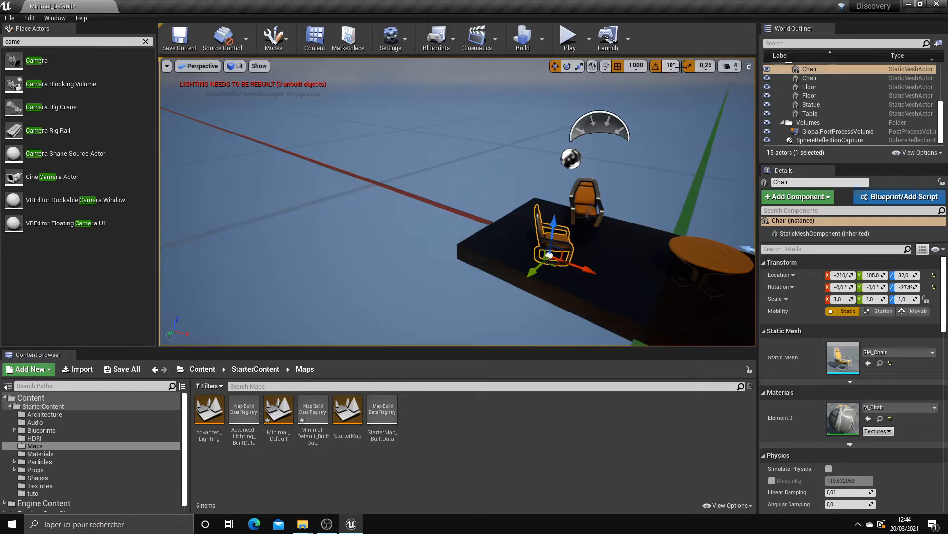
Step: Set the position grid snap to 10 and move the front chair to about X -230
{"action": "left_click", "coordinate": [635, 67]}
{"action": "left_click", "coordinate": [635, 108]}
{"action": "right_click_drag", "start_coordinate": [552, 186], "coordinate": [585, 197]}
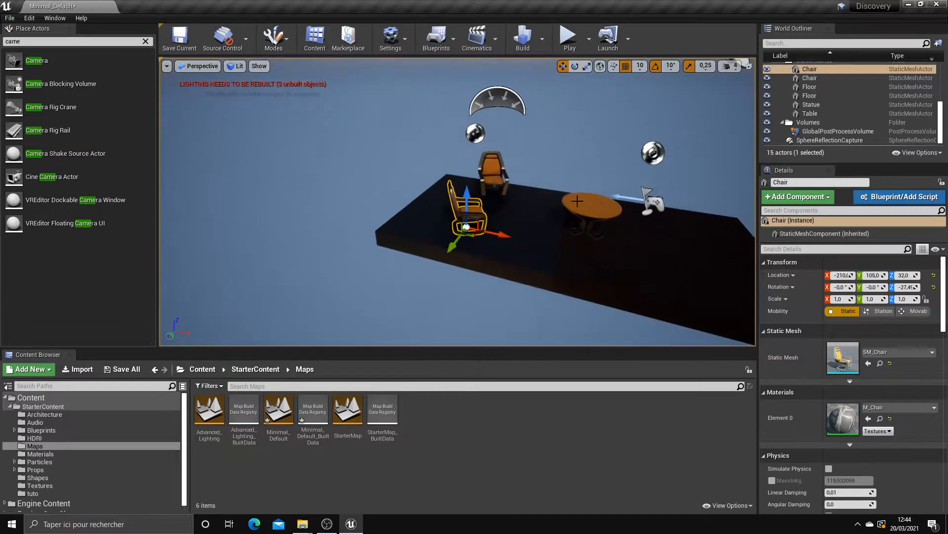
{"action": "mouse_move", "coordinate": [487, 235]}
{"action": "left_mouse_down"}
{"action": "mouse_move", "coordinate": [516, 228]}
{"action": "mouse_move", "coordinate": [480, 232]}
{"action": "mouse_move", "coordinate": [360, 198]}
{"action": "mouse_move", "coordinate": [493, 227]}
{"action": "left_mouse_up"}
Step: Try a position grid snap of 100, toggle grid snapping off and on, and return the snap size to 10
{"action": "left_click", "coordinate": [640, 66]}
{"action": "left_click", "coordinate": [647, 130]}
{"action": "right_click_drag", "start_coordinate": [493, 227], "coordinate": [529, 235]}
{"action": "key", "text": "w"}
{"action": "left_click", "coordinate": [624, 68]}
{"action": "left_click", "coordinate": [623, 67]}
{"action": "left_click", "coordinate": [639, 65]}
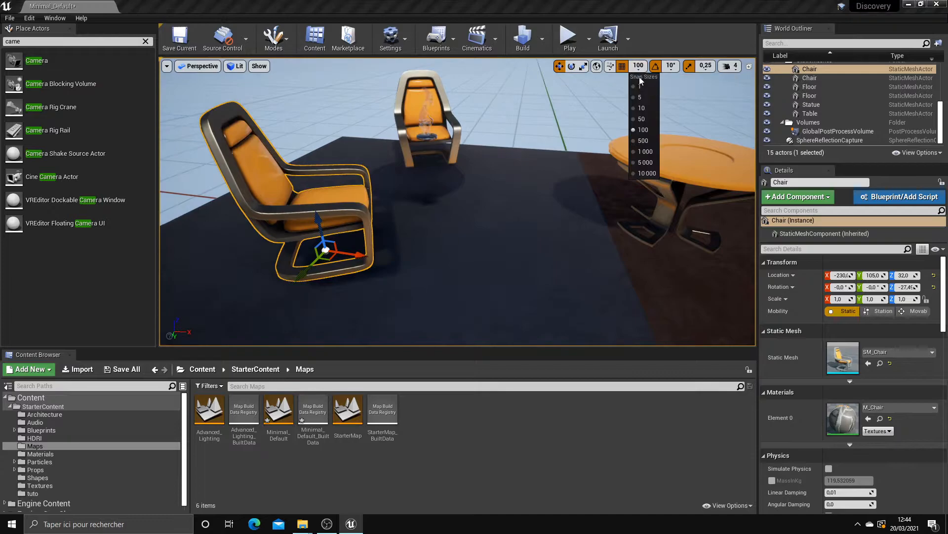
{"action": "left_click", "coordinate": [643, 108]}
{"action": "mouse_move", "coordinate": [603, 121]}
{"action": "right_mouse_down"}
{"action": "mouse_move", "coordinate": [581, 114]}
{"action": "mouse_move", "coordinate": [588, 111]}
{"action": "right_mouse_up"}
{"action": "key", "text": "s"}
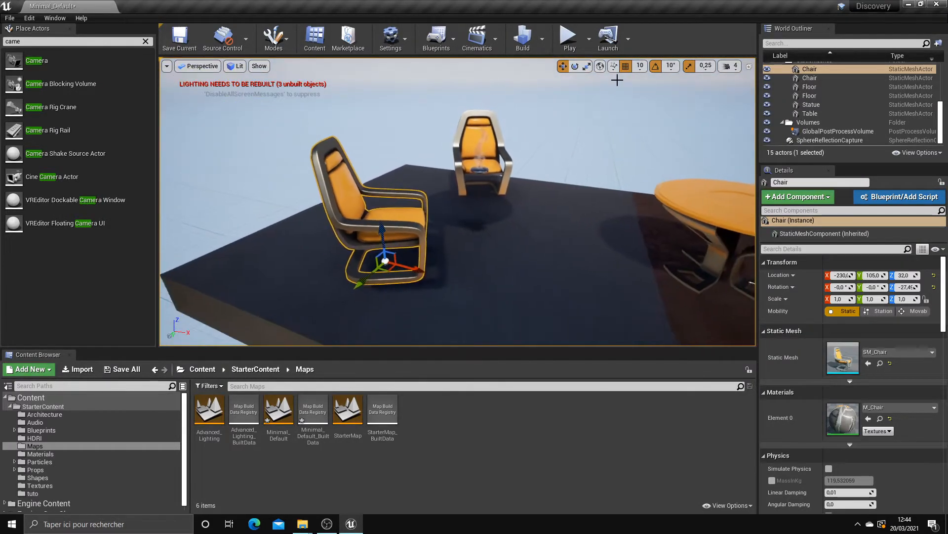
Step: Check the surface snapping options and move the front chair to about X -210 with grid snapping temporarily turned off
{"action": "left_click", "coordinate": [614, 67]}
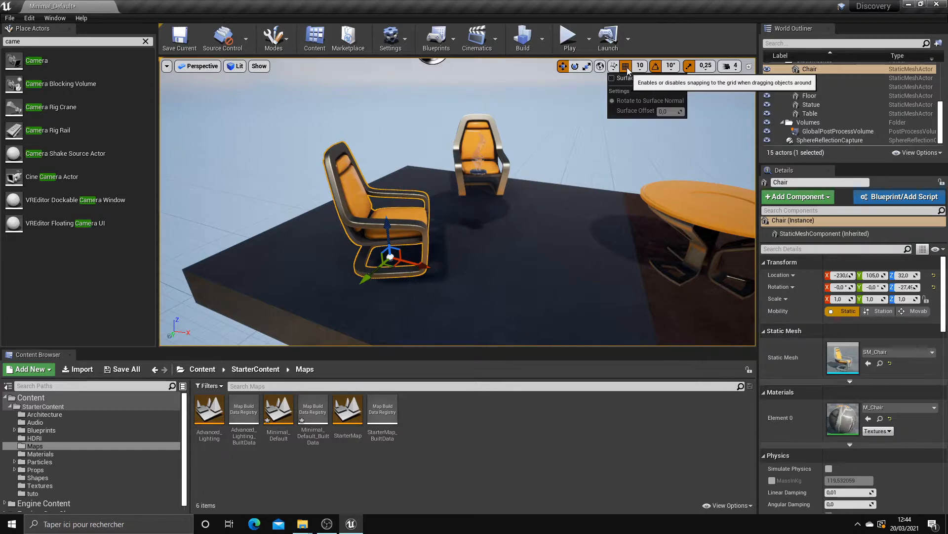
{"action": "left_click", "coordinate": [627, 67]}
{"action": "mouse_move", "coordinate": [410, 267]}
{"action": "left_mouse_down"}
{"action": "mouse_move", "coordinate": [593, 312]}
{"action": "mouse_move", "coordinate": [413, 265]}
{"action": "mouse_move", "coordinate": [428, 271]}
{"action": "left_mouse_up"}
{"action": "scroll", "coordinate": [611, 134], "scroll_direction": "up", "scroll_amount": 2}
{"action": "scroll", "coordinate": [638, 74], "scroll_direction": "down", "scroll_amount": 4}
{"action": "left_click", "coordinate": [628, 67]}
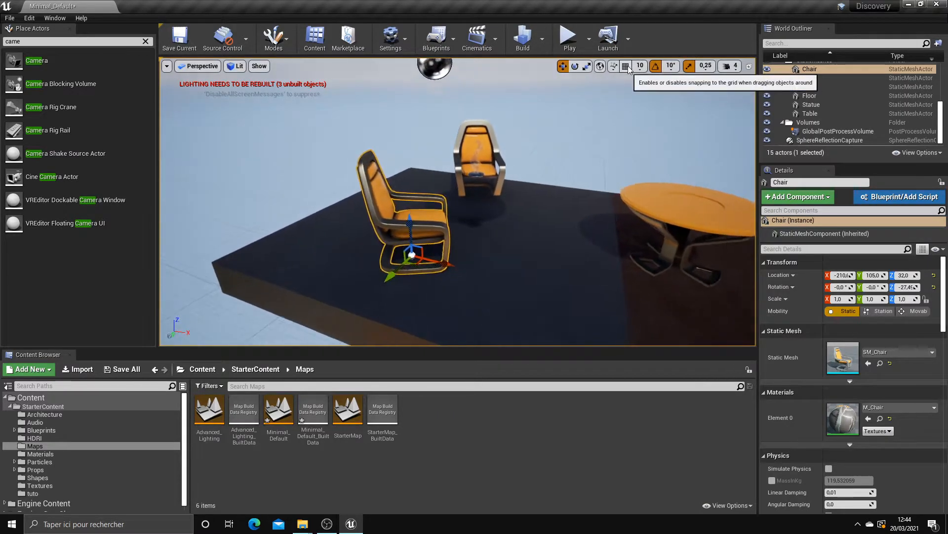
Step: Try rotating the front chair about its vertical axis with the 10° rotation snap, and undo the rotation
{"action": "scroll", "coordinate": [629, 68], "scroll_direction": "up", "scroll_amount": 3}
{"action": "right_click_drag", "start_coordinate": [614, 108], "coordinate": [628, 96]}
{"action": "scroll", "coordinate": [659, 82], "scroll_direction": "up", "scroll_amount": 3}
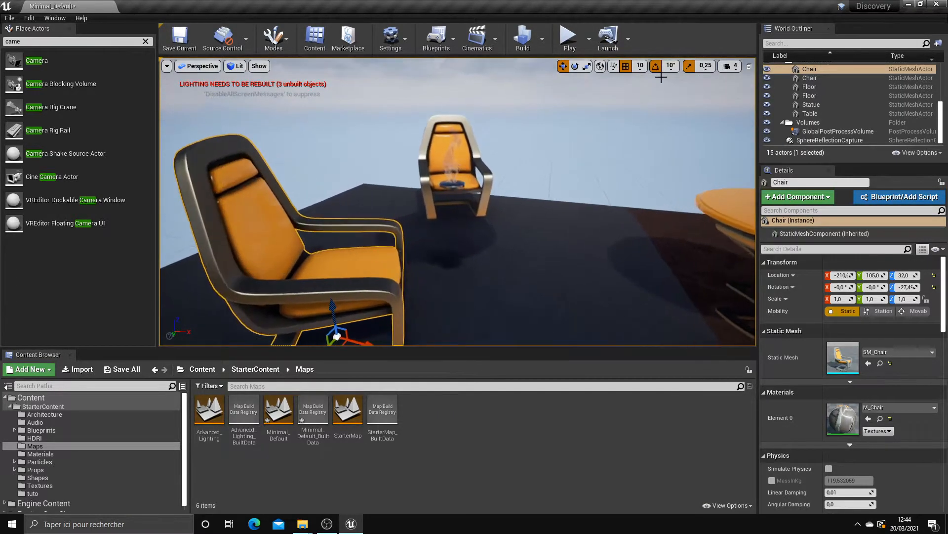
{"action": "scroll", "coordinate": [659, 77], "scroll_direction": "down", "scroll_amount": 3}
{"action": "key", "text": "e"}
{"action": "left_click_drag", "start_coordinate": [398, 325], "coordinate": [465, 326]}
{"action": "key", "text": "ctrl+z"}
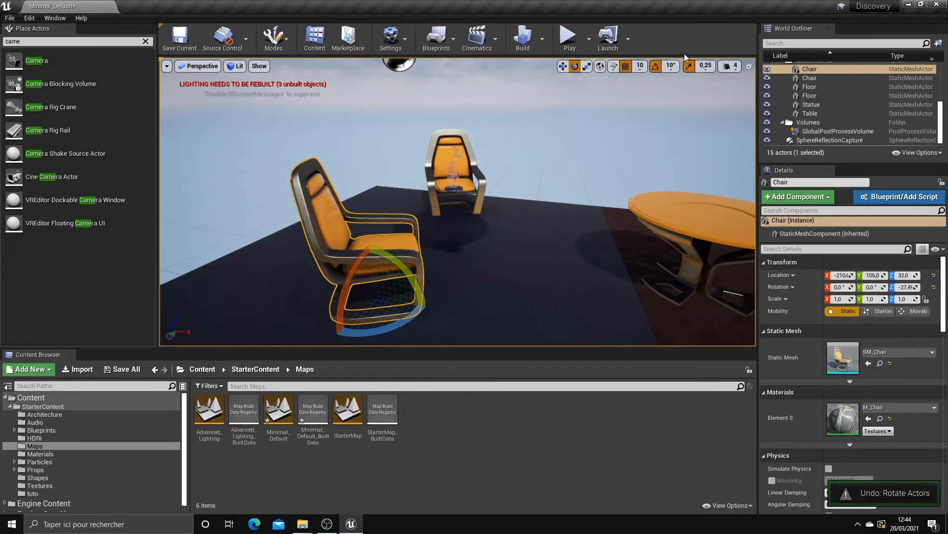
Step: Set the rotation snap to 90°, try rotating the front chair with snapping on and off, and undo the rotations
{"action": "left_click", "coordinate": [670, 66]}
{"action": "left_click", "coordinate": [675, 151]}
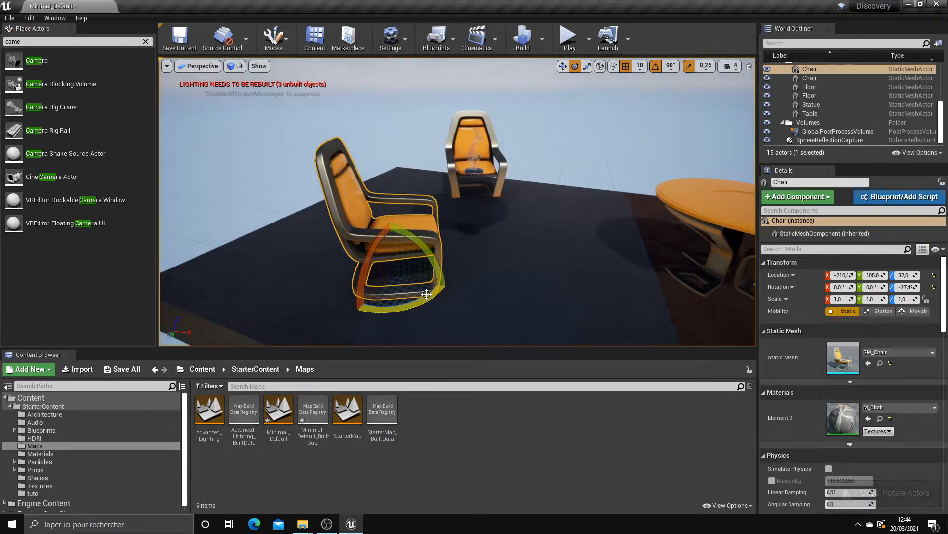
{"action": "left_click_drag", "start_coordinate": [448, 287], "coordinate": [341, 262]}
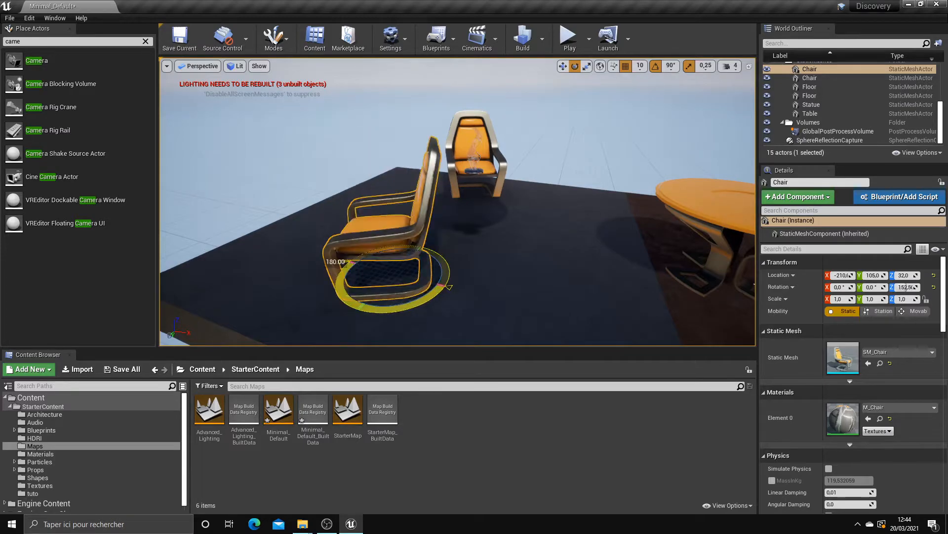
{"action": "left_click", "coordinate": [658, 66]}
{"action": "mouse_move", "coordinate": [420, 302]}
{"action": "left_mouse_down"}
{"action": "mouse_move", "coordinate": [383, 309]}
{"action": "mouse_move", "coordinate": [435, 295]}
{"action": "mouse_move", "coordinate": [413, 302]}
{"action": "left_mouse_up"}
{"action": "key", "text": "ctrl+z"}
{"action": "left_click", "coordinate": [657, 65]}
Step: Try scaling the front chair with the Scale gizmo and undo the change
{"action": "key", "text": "r"}
{"action": "left_click_drag", "start_coordinate": [393, 283], "coordinate": [413, 249]}
{"action": "key", "text": "ctrl+z"}
{"action": "key", "text": "ctrl+z"}
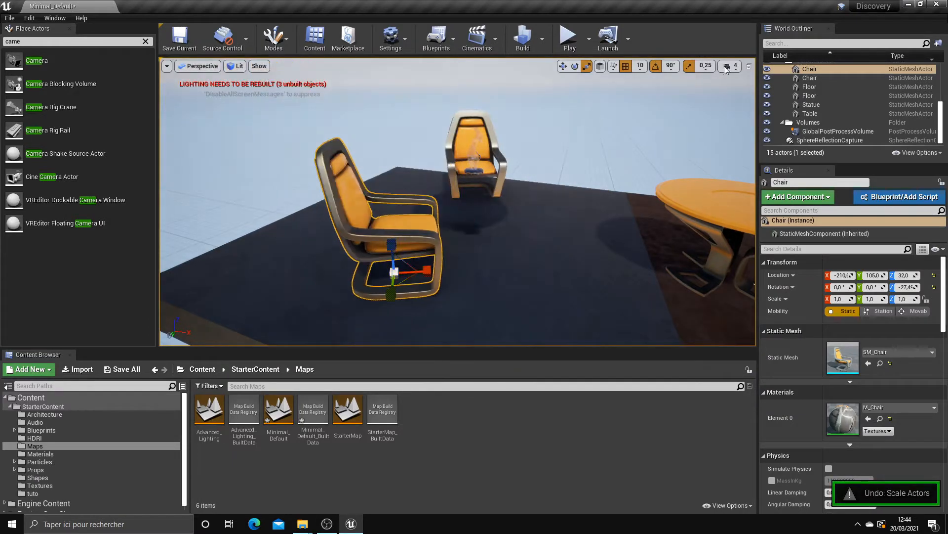
Step: Try scaling the front chair with a scale snap of 1, undo it, and return the scale snap to 0.25
{"action": "left_click", "coordinate": [706, 66]}
{"action": "left_click", "coordinate": [723, 109]}
{"action": "left_click_drag", "start_coordinate": [398, 275], "coordinate": [511, 190]}
{"action": "key", "text": "ctrl+z"}
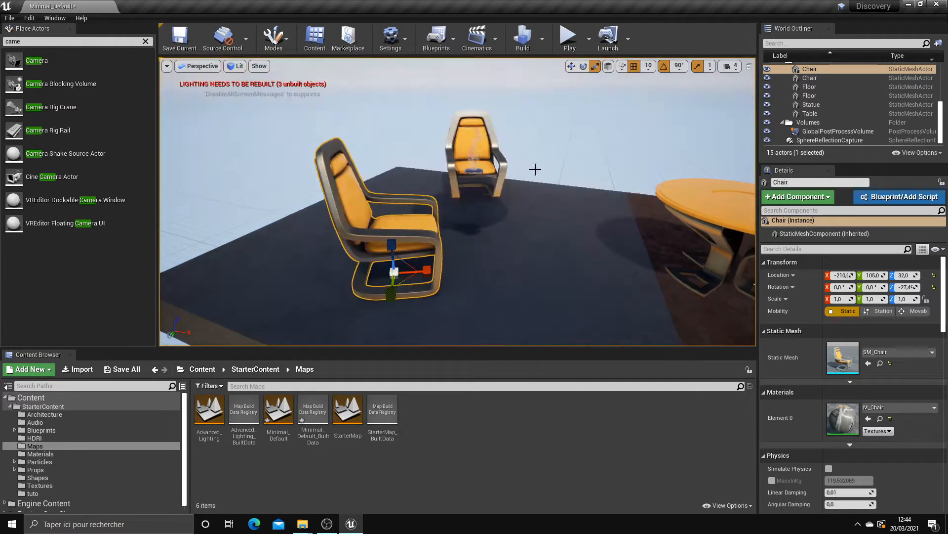
{"action": "left_click", "coordinate": [709, 66]}
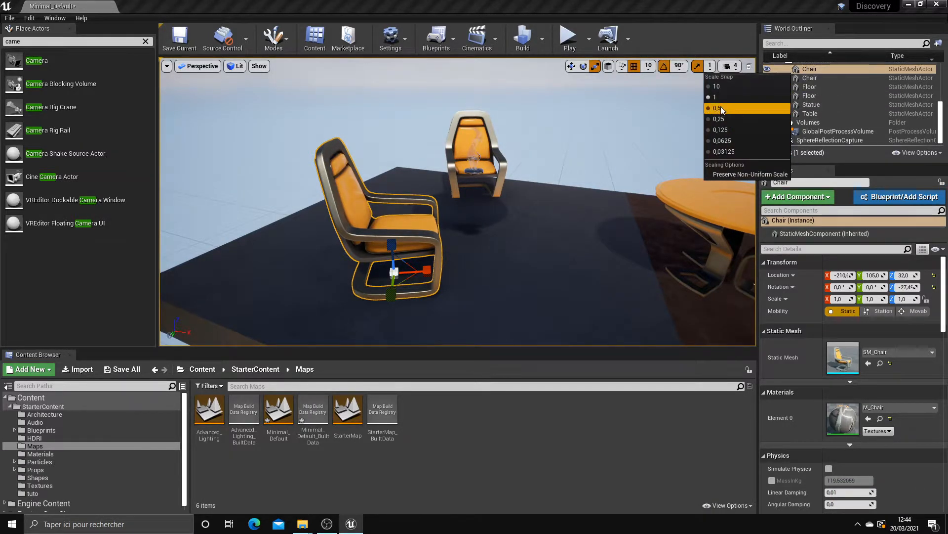
{"action": "left_click", "coordinate": [720, 119]}
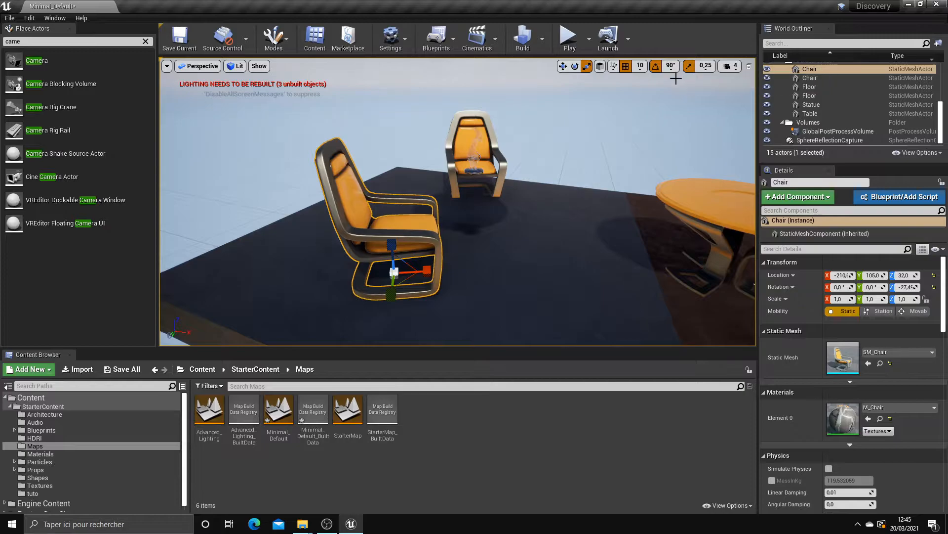
Step: Move the table across the floor to about X -170, Y 10, between the two chairs
{"action": "left_click", "coordinate": [694, 210]}
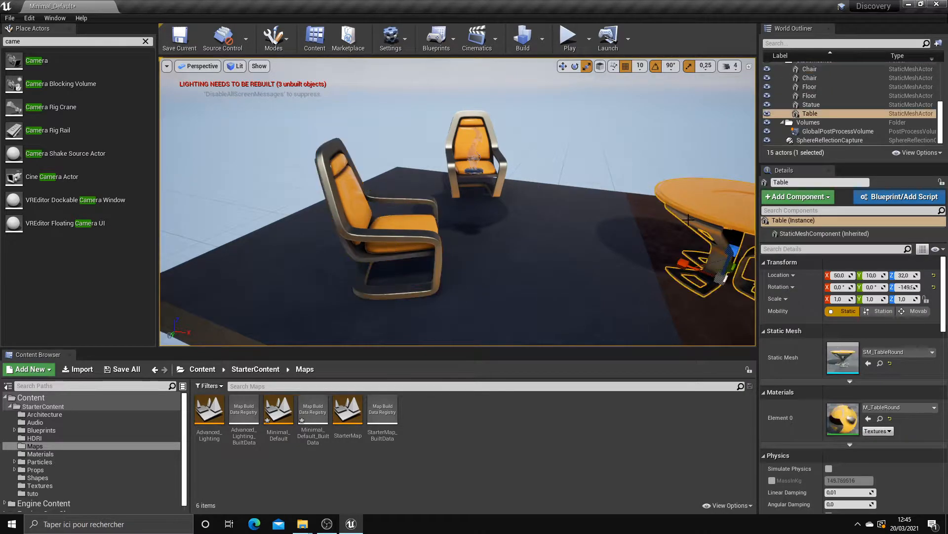
{"action": "right_click_drag", "start_coordinate": [694, 210], "coordinate": [731, 225]}
{"action": "key", "text": "w"}
{"action": "left_click_drag", "start_coordinate": [625, 231], "coordinate": [407, 225]}
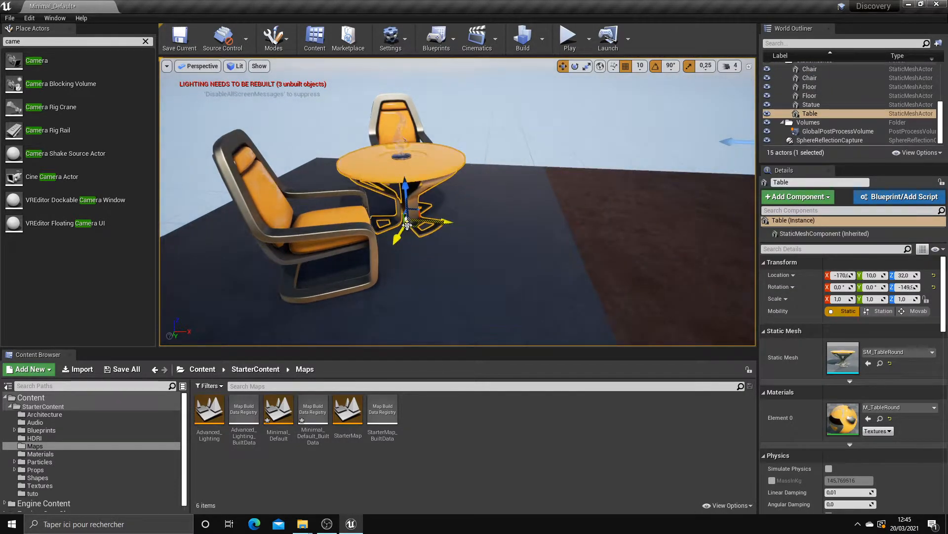
Step: Check the viewport camera speed setting and fly the view toward the Player Start
{"action": "left_click", "coordinate": [729, 66]}
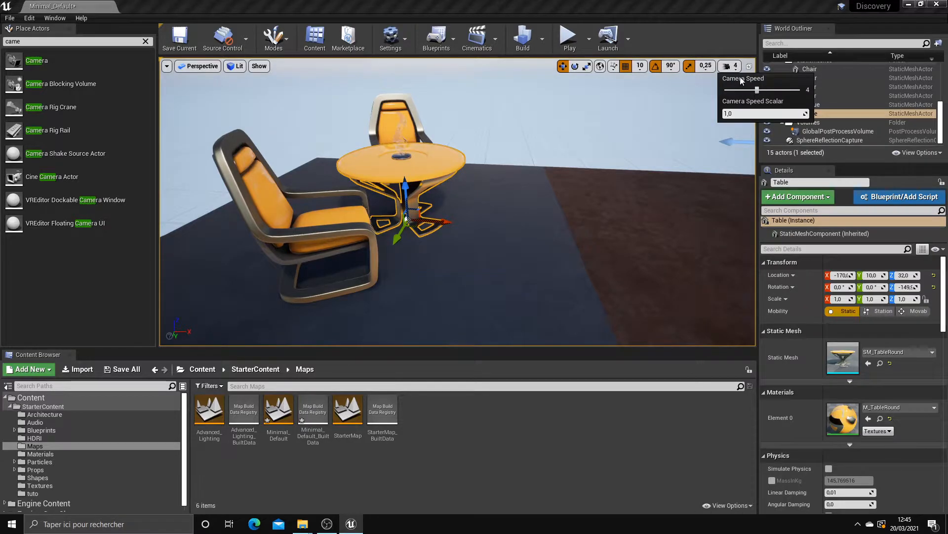
{"action": "key", "text": "w"}
{"action": "right_click_drag", "start_coordinate": [518, 138], "coordinate": [592, 116]}
Step: Try a camera speed of 2 while flying back and forth around the furniture, and return the speed to 4
{"action": "left_click", "coordinate": [730, 66]}
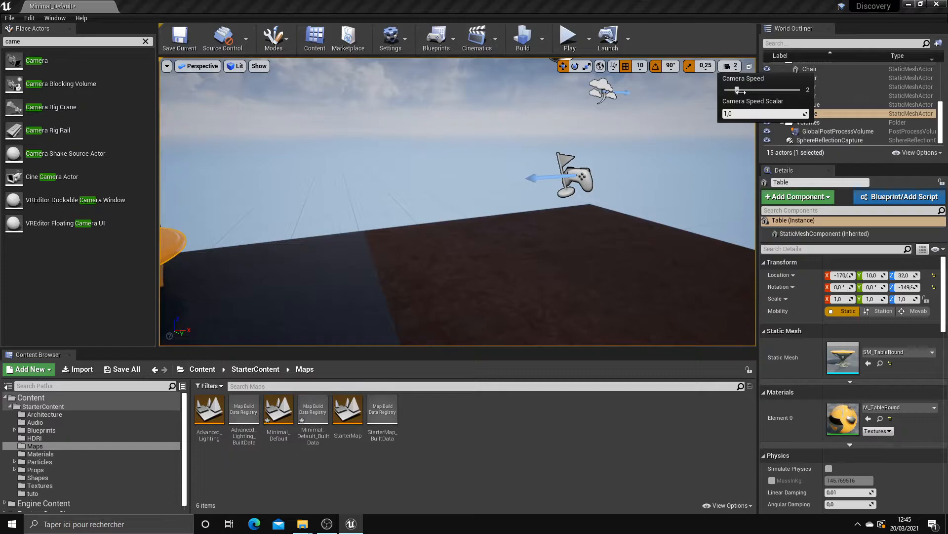
{"action": "key", "text": "w"}
{"action": "right_click_drag", "start_coordinate": [625, 157], "coordinate": [498, 143]}
{"action": "key", "text": "s"}
{"action": "key", "text": "w"}
{"action": "key", "text": "s"}
{"action": "key", "text": "w"}
{"action": "key", "text": "s"}
{"action": "right_click_drag", "start_coordinate": [692, 102], "coordinate": [728, 99]}
{"action": "key", "text": "w"}
{"action": "right_click_drag", "start_coordinate": [662, 105], "coordinate": [652, 109]}
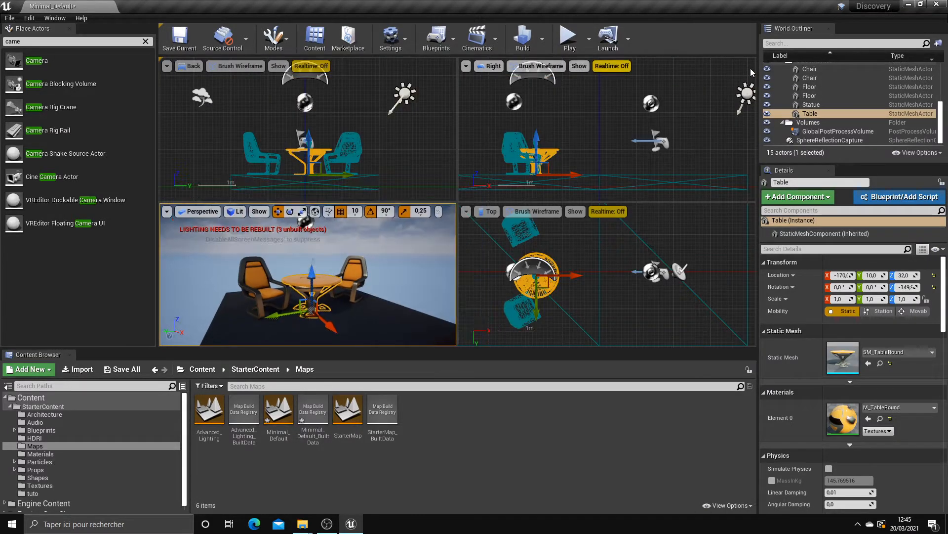
Step: Switch to the four-viewport layout and maximize the Perspective view again
{"action": "left_click", "coordinate": [749, 66]}
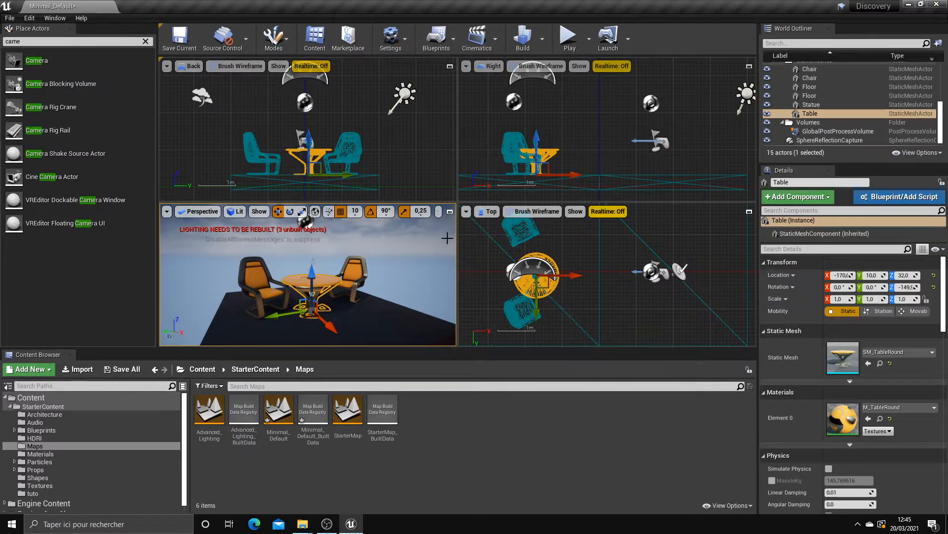
{"action": "left_click", "coordinate": [449, 211]}
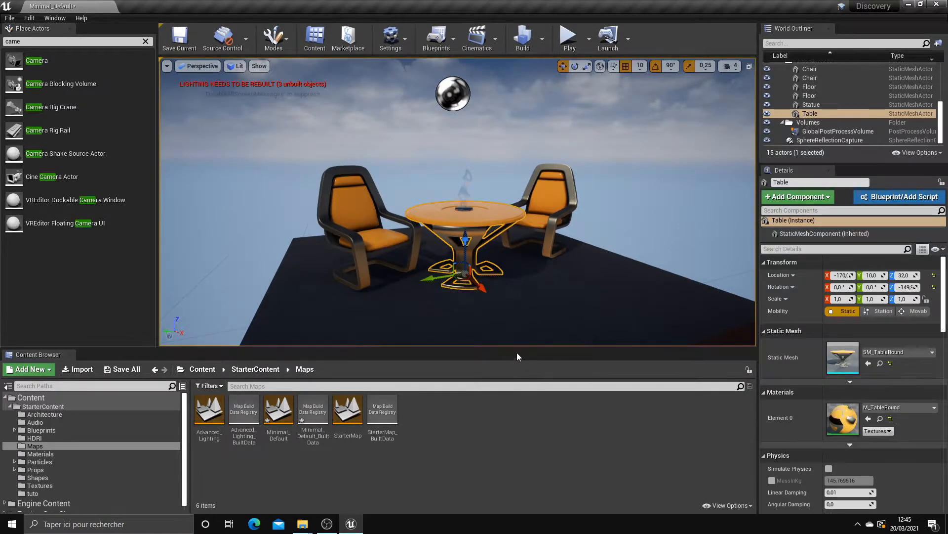
Step: Focus the view on the Table from the World Outliner and enlarge the Outliner to show more of its actor list
{"action": "left_click", "coordinate": [370, 271]}
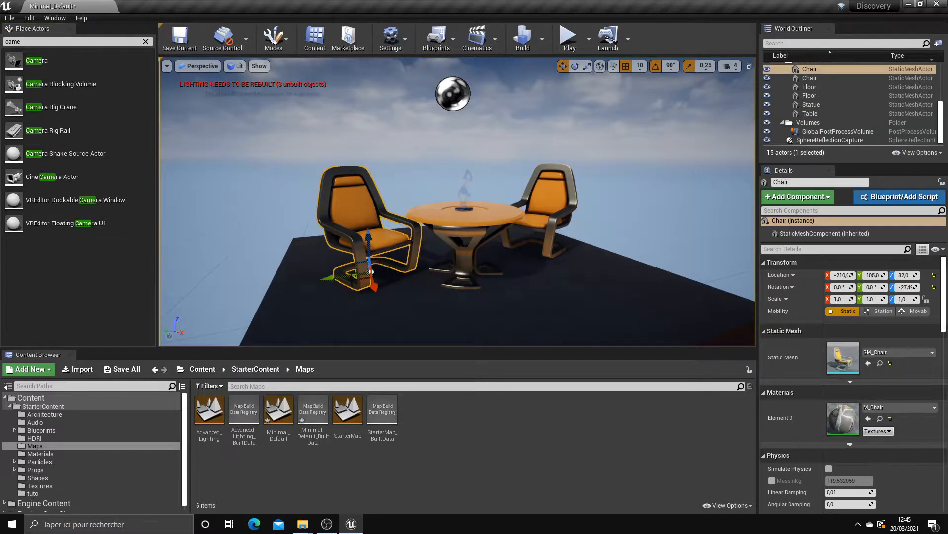
{"action": "key", "text": "Escape"}
{"action": "right_click_drag", "start_coordinate": [350, 280], "coordinate": [438, 250]}
{"action": "double_click", "coordinate": [811, 113]}
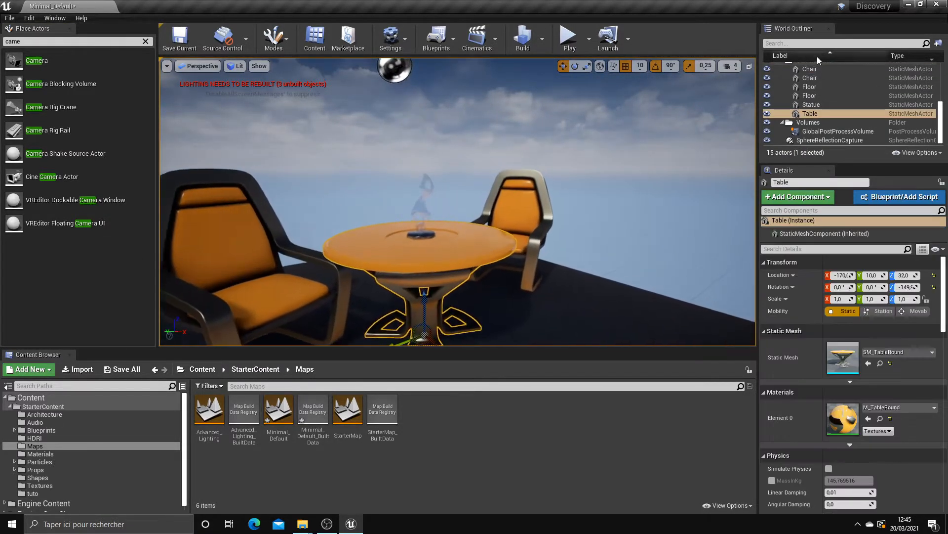
{"action": "left_click_drag", "start_coordinate": [849, 164], "coordinate": [849, 325]}
Step: Select the back chair and the front chair in the viewport to compare them with their World Outliner entries
{"action": "scroll", "coordinate": [575, 287], "scroll_direction": "up", "scroll_amount": 4}
{"action": "scroll", "coordinate": [576, 286], "scroll_direction": "down", "scroll_amount": 5}
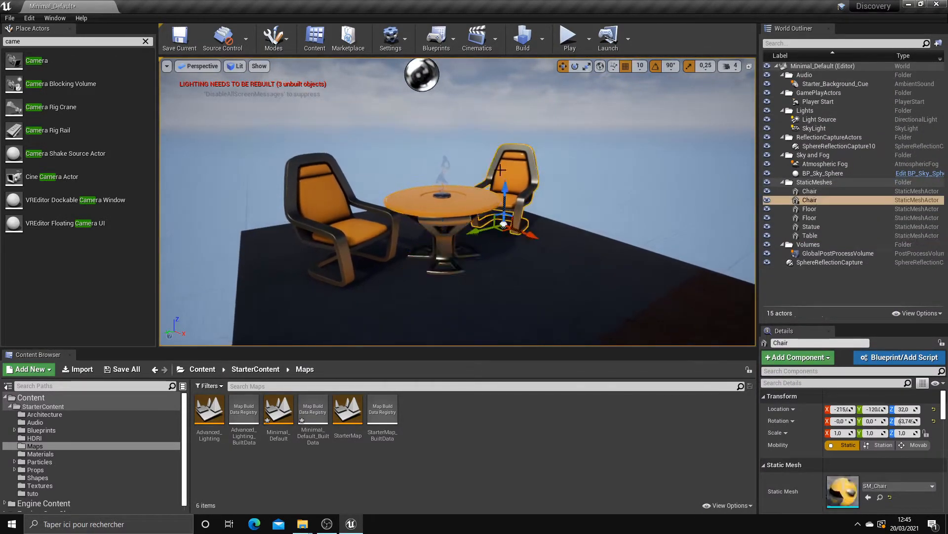
{"action": "left_click", "coordinate": [512, 179]}
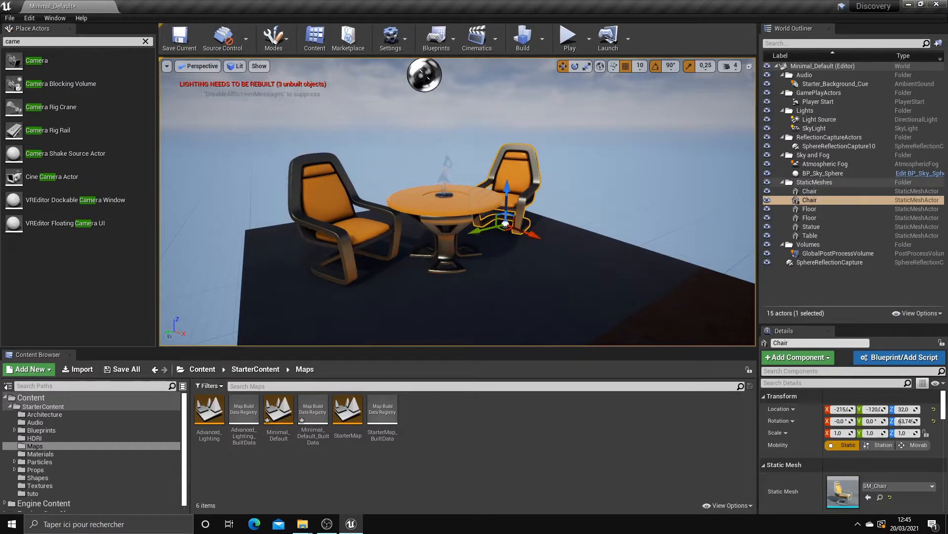
{"action": "left_click", "coordinate": [339, 204]}
{"action": "scroll", "coordinate": [523, 243], "scroll_direction": "up", "scroll_amount": 4}
{"action": "scroll", "coordinate": [523, 243], "scroll_direction": "down", "scroll_amount": 5}
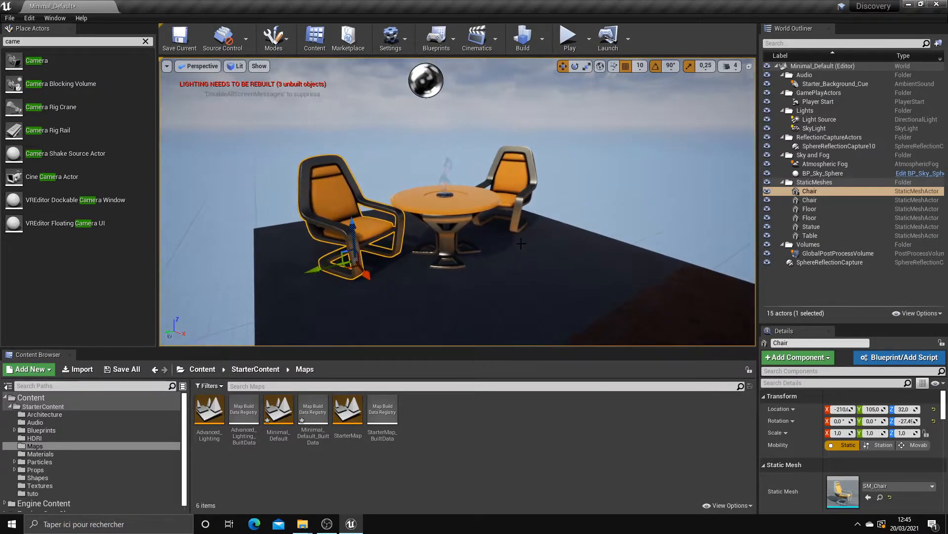
Step: Select the chairs and floors from the World Outliner and the table in the viewport to match entries with objects
{"action": "left_click", "coordinate": [811, 200]}
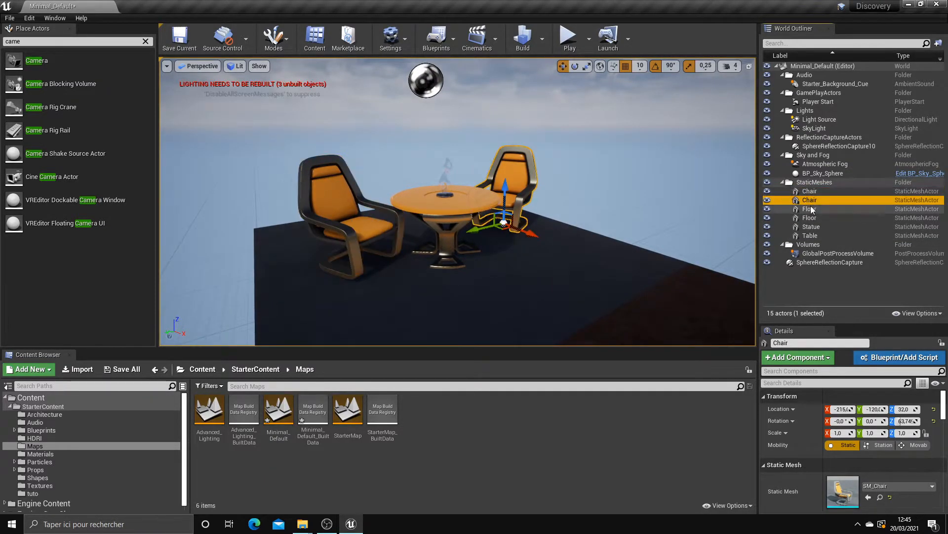
{"action": "left_click", "coordinate": [811, 208]}
{"action": "left_click", "coordinate": [811, 217]}
{"action": "left_click", "coordinate": [809, 200]}
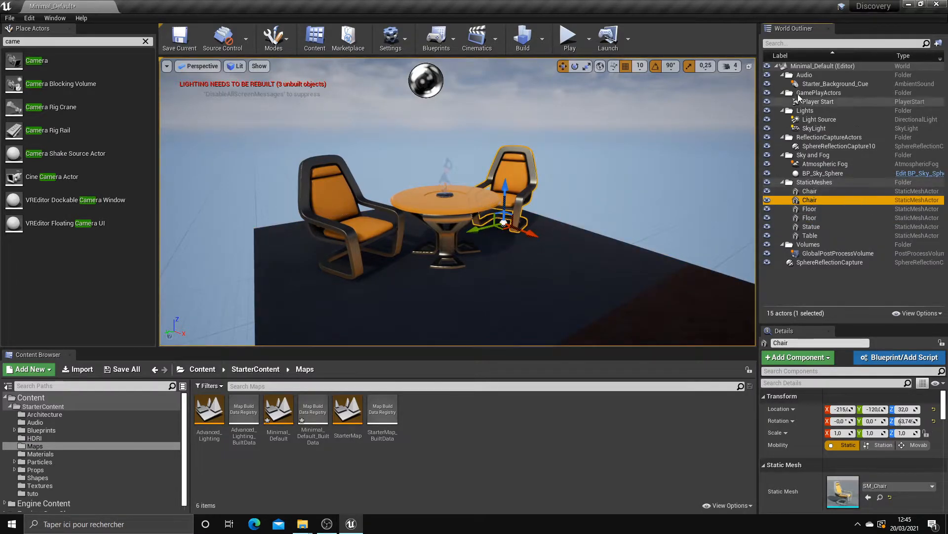
{"action": "left_click", "coordinate": [810, 191]}
{"action": "left_click", "coordinate": [810, 201]}
{"action": "left_click", "coordinate": [810, 192]}
{"action": "left_click", "coordinate": [488, 198]}
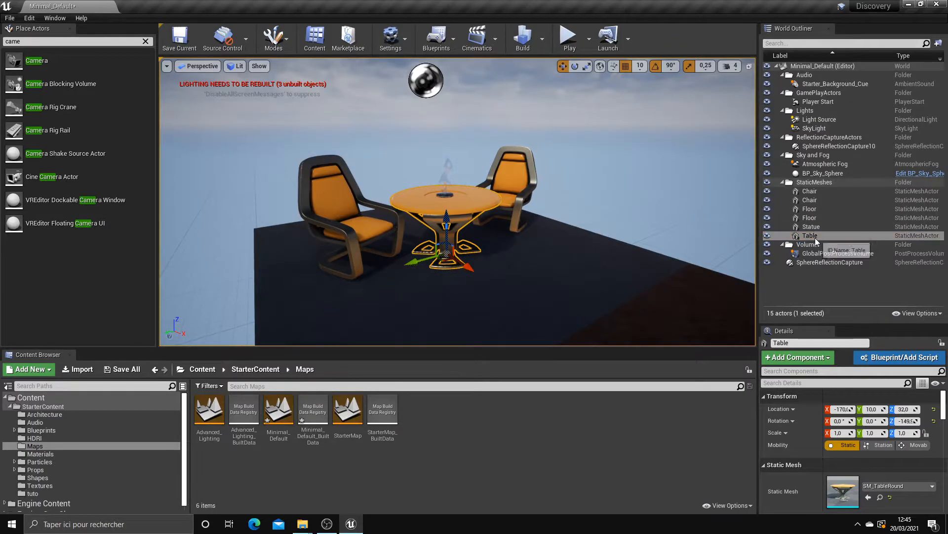
Step: Check the World Outliner's view options with nothing selected, and sort the actor list by type
{"action": "left_click", "coordinate": [852, 289]}
{"action": "left_click", "coordinate": [908, 313]}
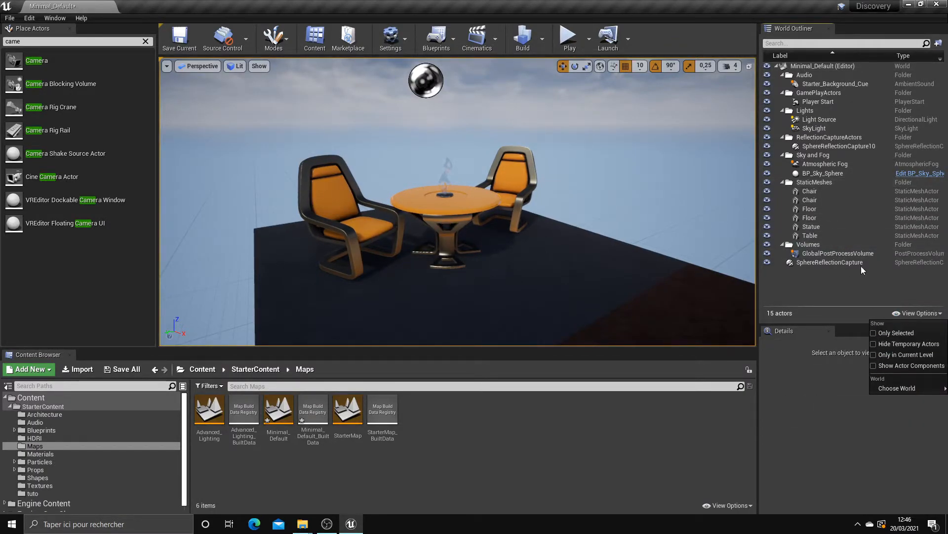
{"action": "left_click", "coordinate": [829, 275]}
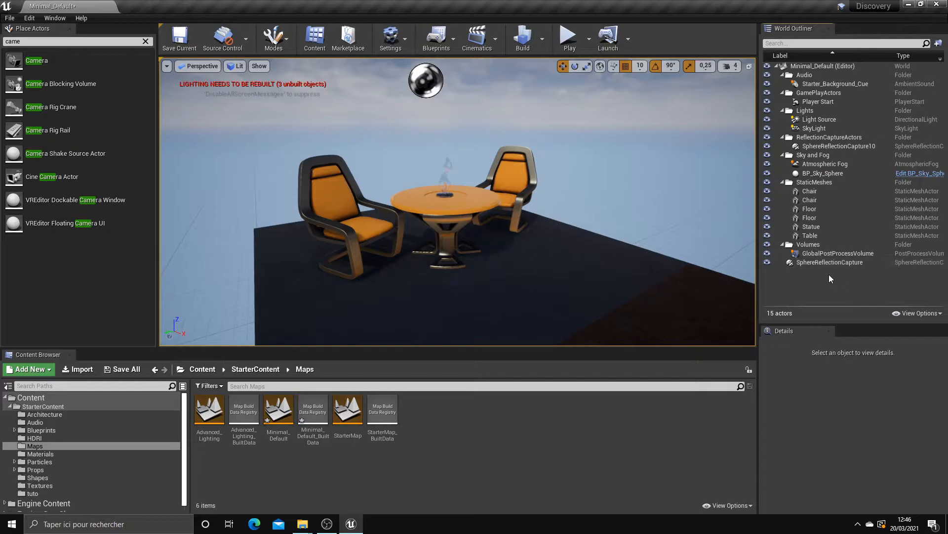
{"action": "left_click", "coordinate": [921, 55]}
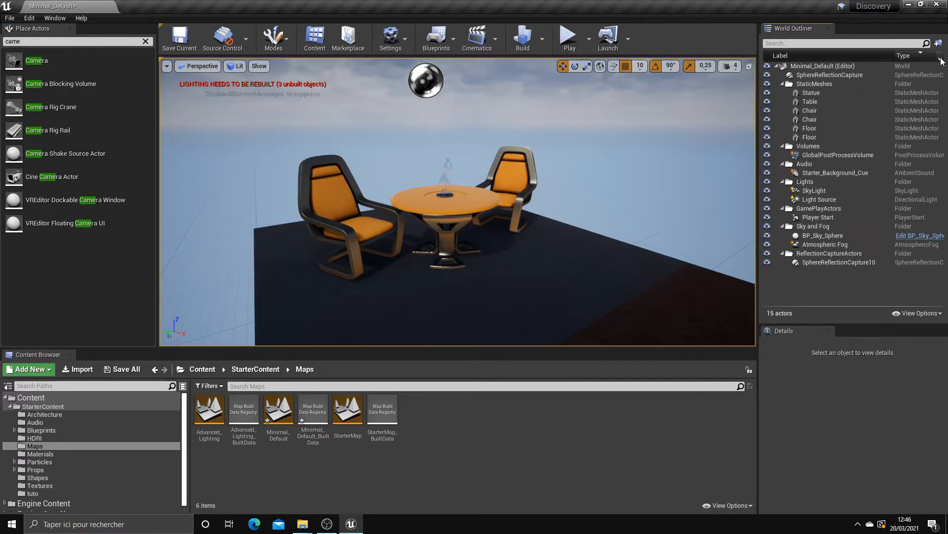
Step: Check the World Outliner's column type options and sort the actors by label in descending order
{"action": "left_click", "coordinate": [941, 59]}
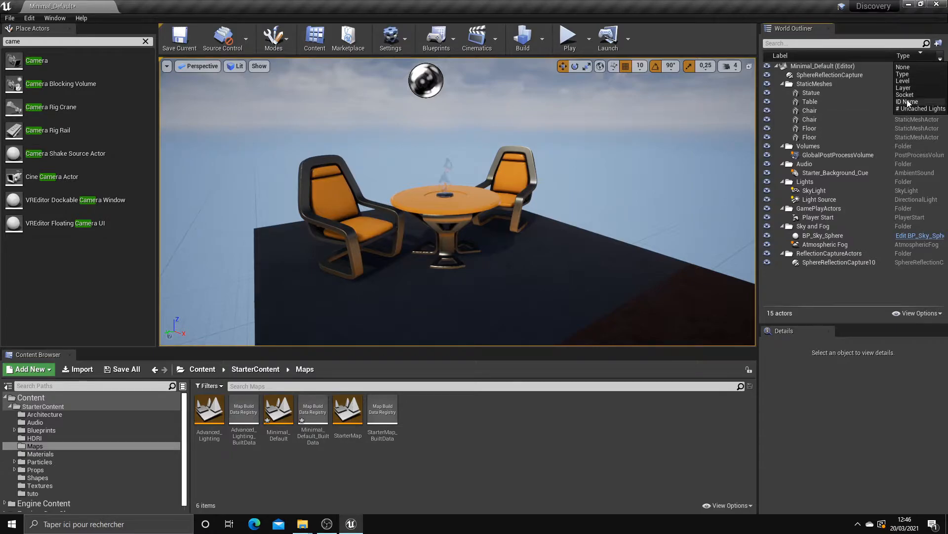
{"action": "left_click", "coordinate": [870, 55]}
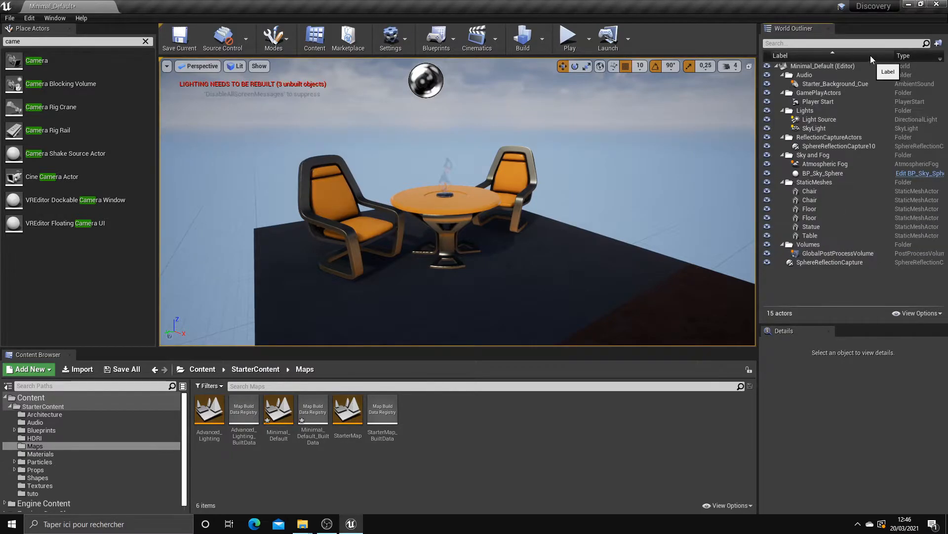
{"action": "left_click", "coordinate": [874, 53]}
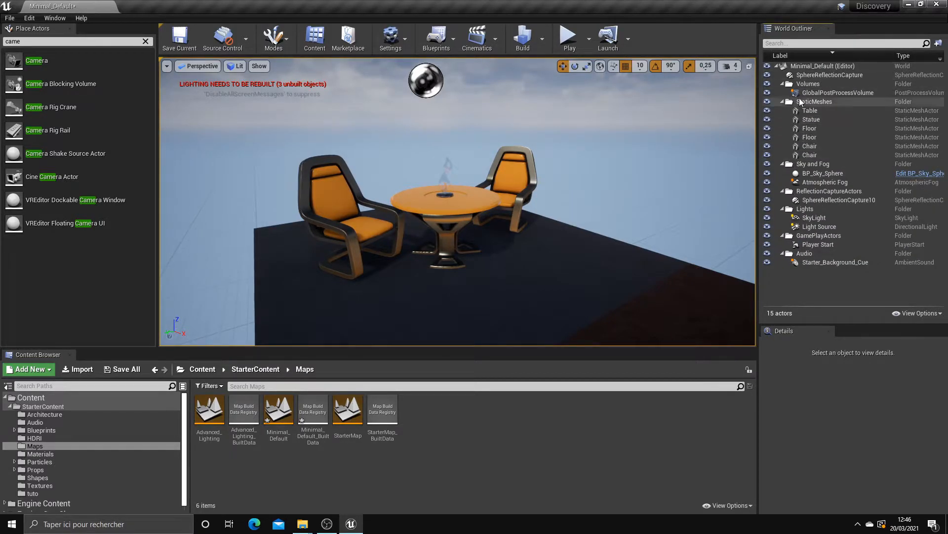
Step: Select both chairs, the table and the statue together and group them in a new World Outliner folder
{"action": "left_click", "coordinate": [810, 110]}
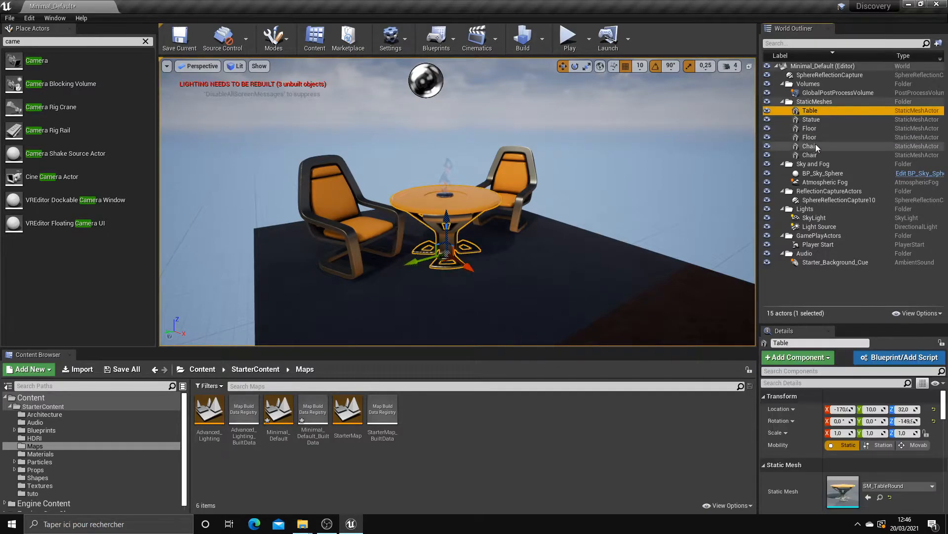
{"action": "key", "text": "f"}
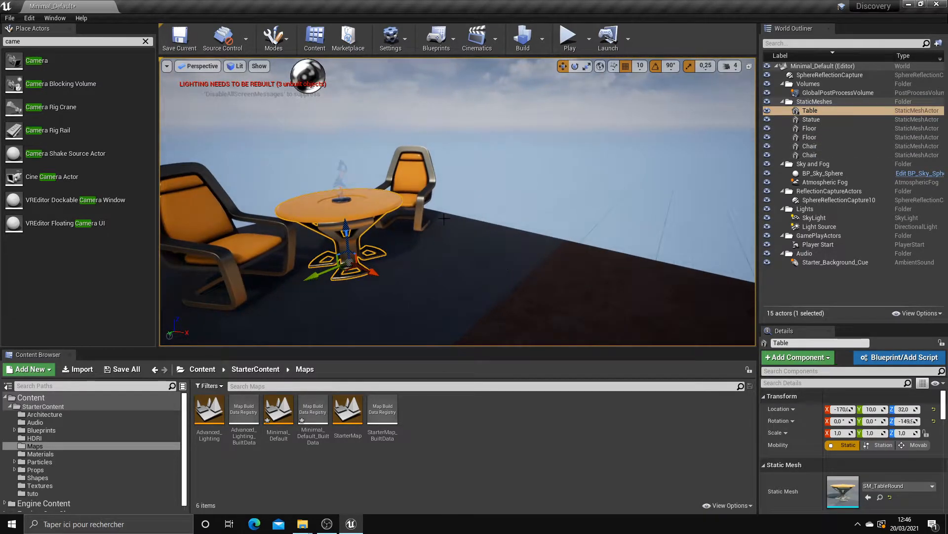
{"action": "left_click", "coordinate": [426, 214]}
{"action": "key", "text": "f"}
{"action": "left_click", "coordinate": [261, 216], "text": "ctrl"}
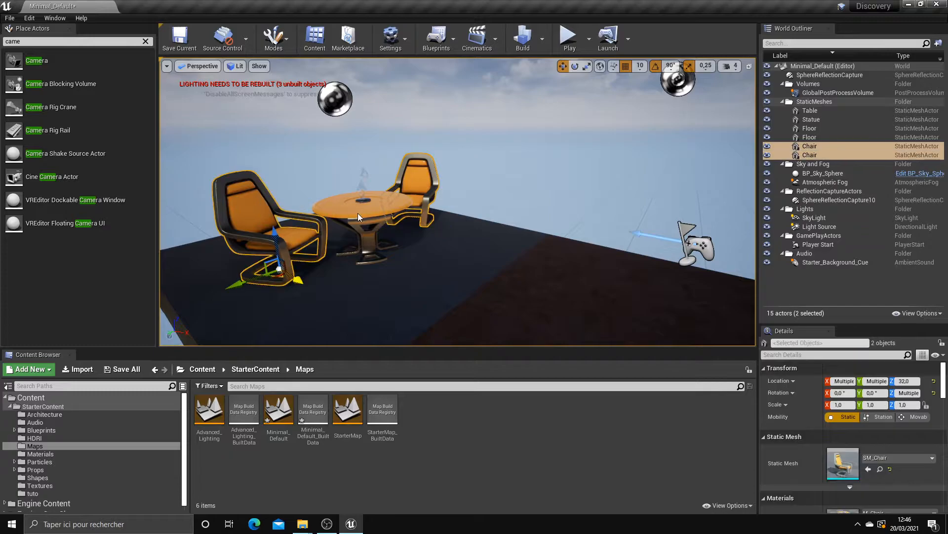
{"action": "left_click", "coordinate": [375, 202], "text": "ctrl"}
{"action": "left_click", "coordinate": [811, 120], "text": "ctrl"}
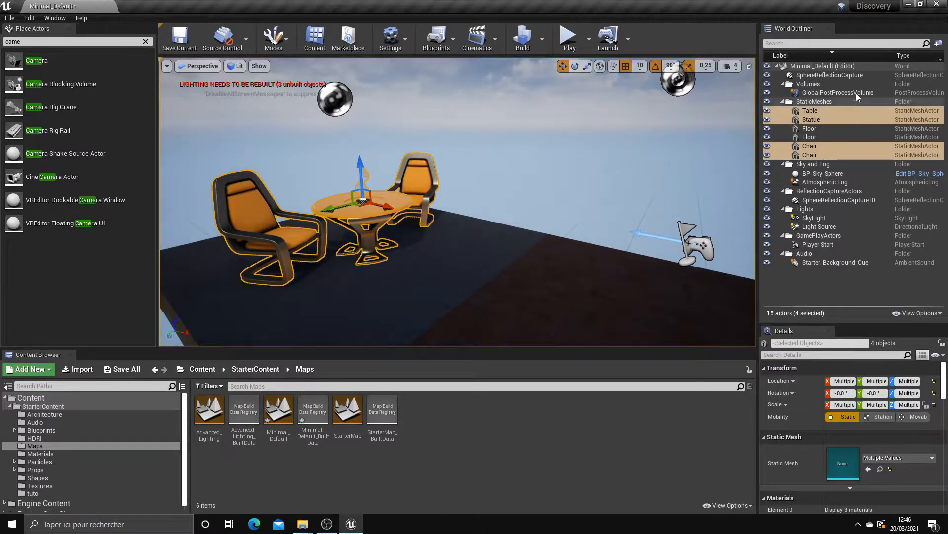
{"action": "left_click", "coordinate": [938, 44]}
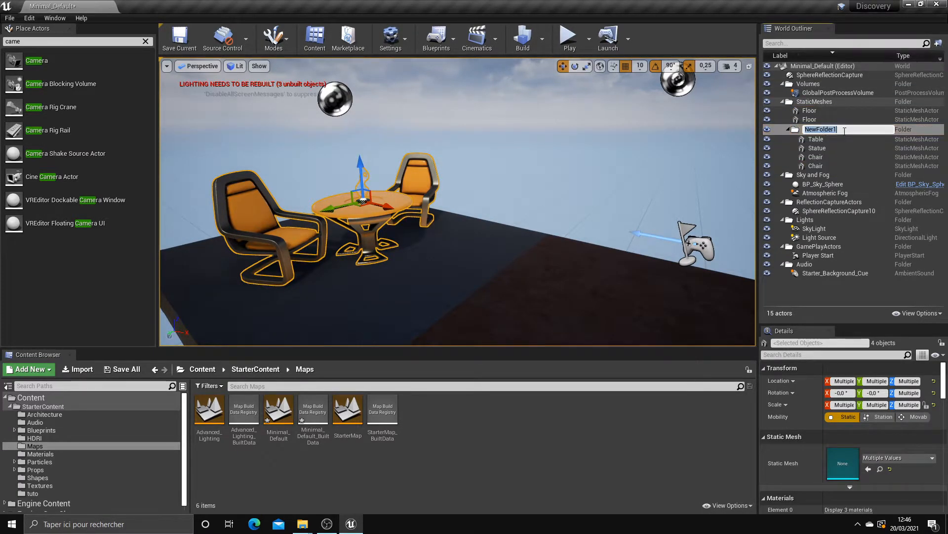
{"action": "left_click", "coordinate": [830, 155]}
Step: Undo the folder creation and select the Statue and Table individually in the World Outliner
{"action": "key", "text": "ctrl+z"}
{"action": "key", "text": "ctrl+z"}
{"action": "left_click", "coordinate": [814, 131]}
{"action": "left_click", "coordinate": [813, 120]}
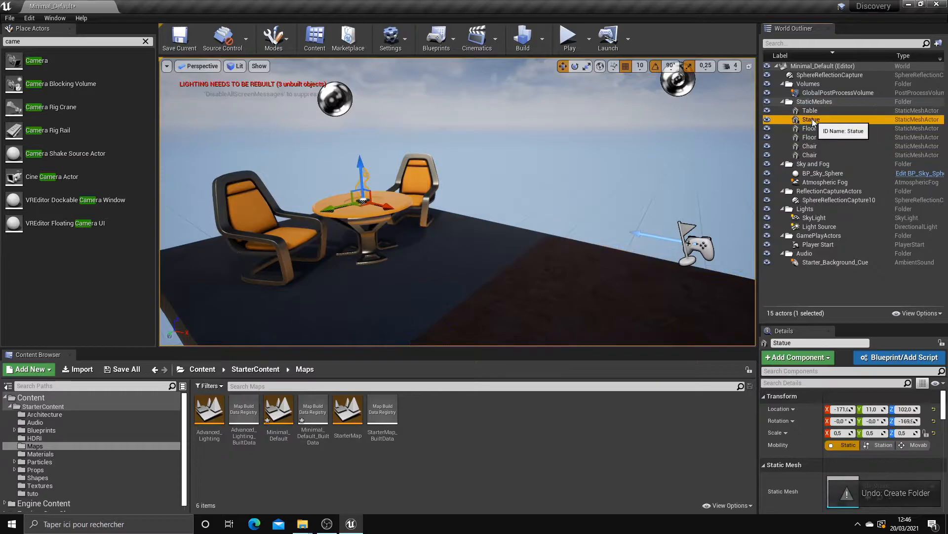
{"action": "left_click", "coordinate": [813, 112]}
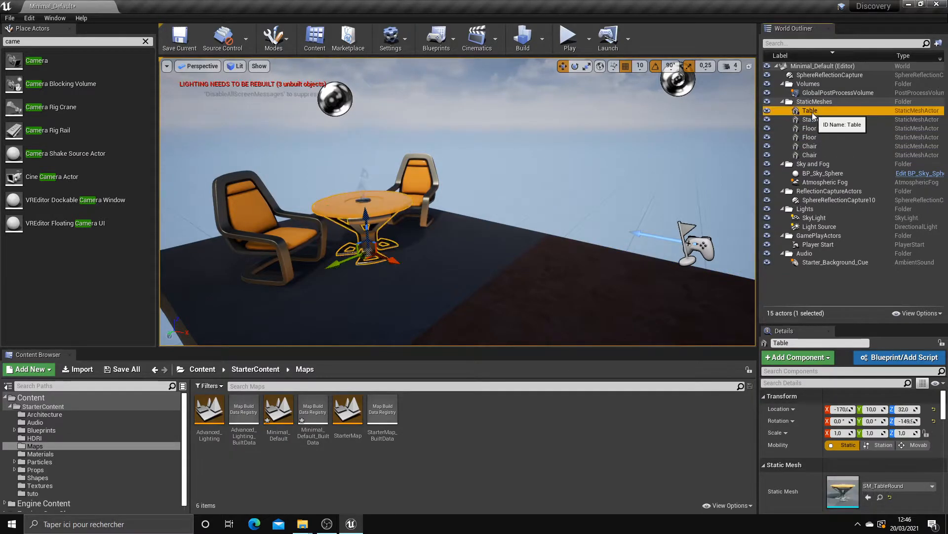
Step: Try renaming the Table actor to Table02 in the World Outliner and restore the name Table
{"action": "left_click", "coordinate": [816, 111]}
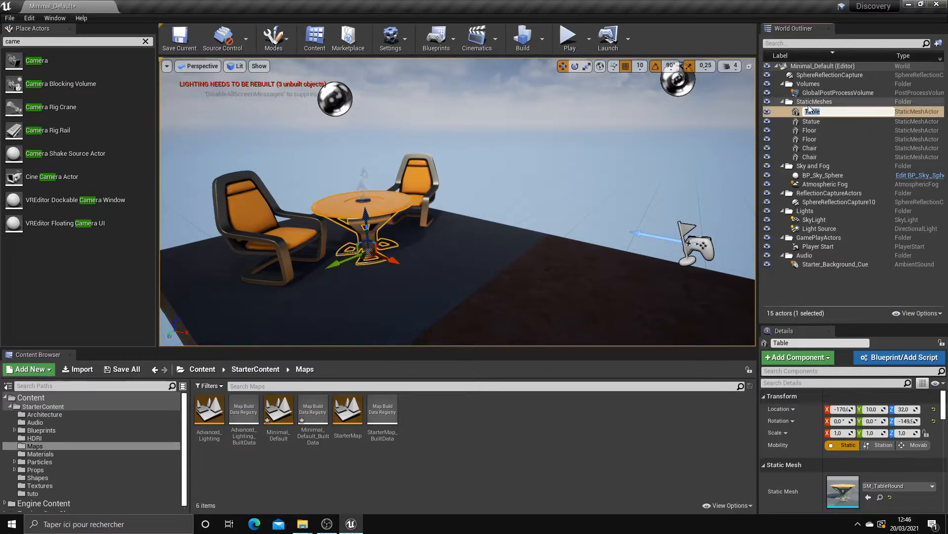
{"action": "type", "text": "Table"}
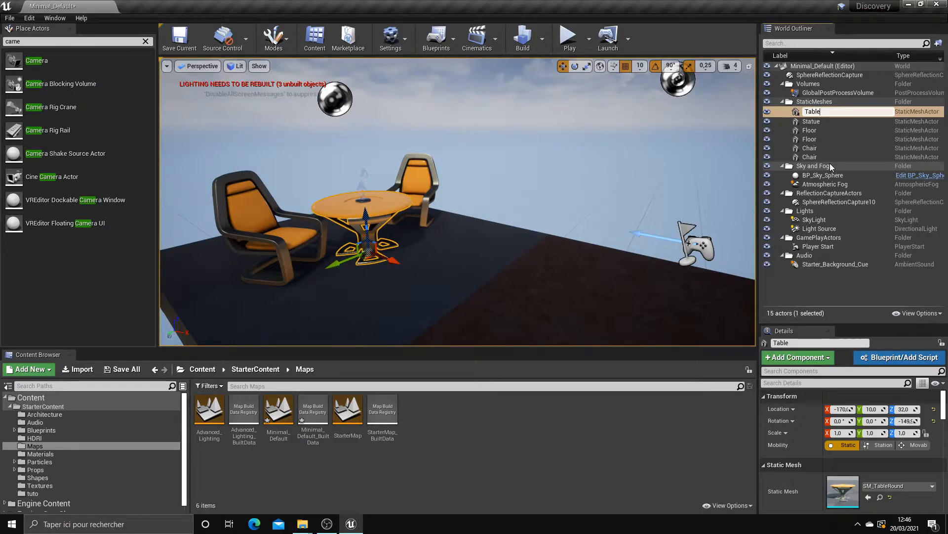
{"action": "key", "text": "Return"}
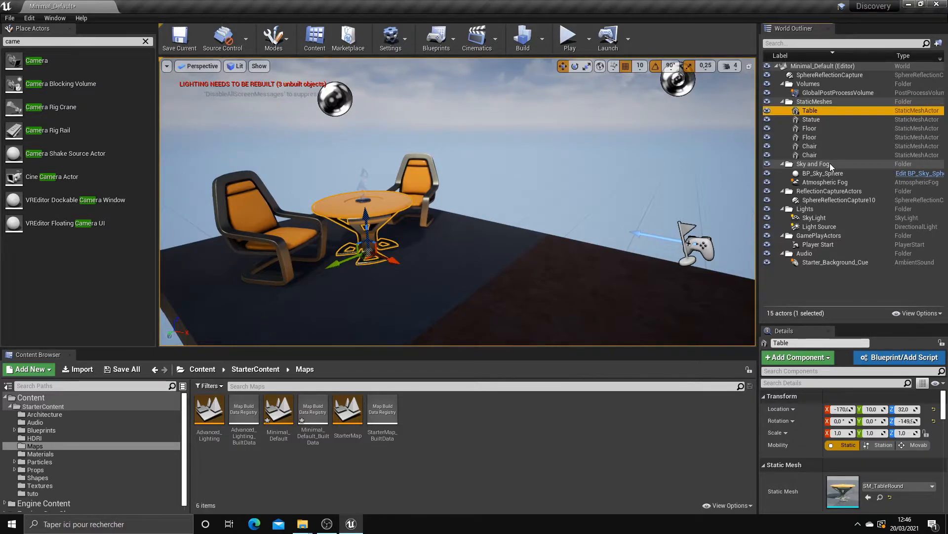
{"action": "left_click", "coordinate": [815, 111]}
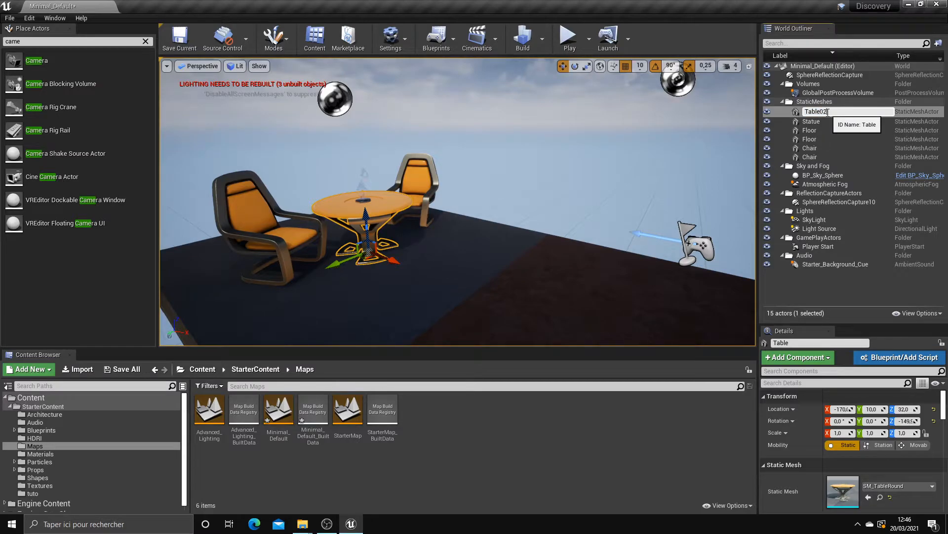
{"action": "left_click", "coordinate": [826, 121]}
{"action": "left_click", "coordinate": [818, 113]}
{"action": "left_click", "coordinate": [824, 112]}
{"action": "left_click", "coordinate": [831, 111]}
{"action": "key", "text": "Return"}
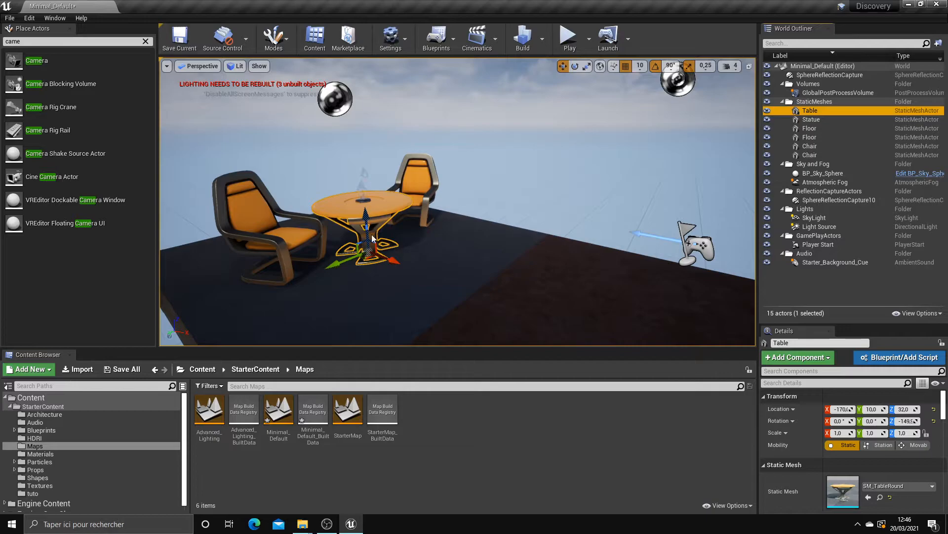
Step: Duplicate the table four times along the X axis to form a row of overlapping tables
{"action": "left_click_drag", "start_coordinate": [384, 259], "coordinate": [422, 277], "text": "alt"}
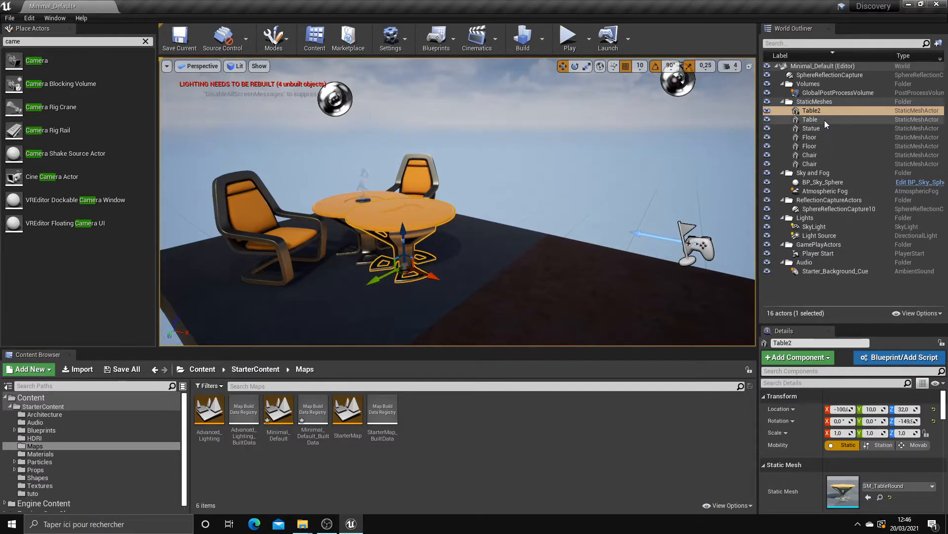
{"action": "left_click", "coordinate": [812, 111]}
{"action": "left_click_drag", "start_coordinate": [424, 273], "coordinate": [567, 327], "text": "alt"}
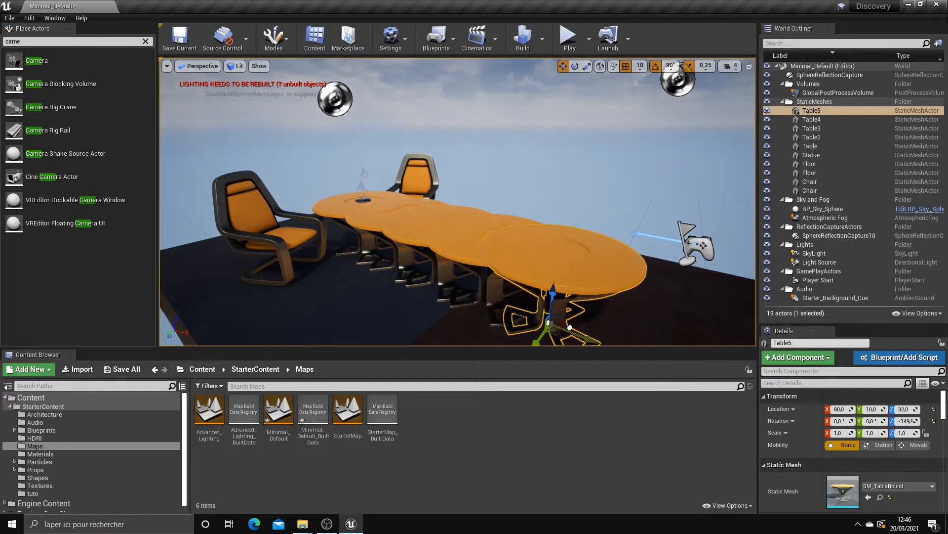
Step: Rename Table2 as Table in the World Outliner and select the identically named entries to compare them
{"action": "left_click", "coordinate": [813, 137]}
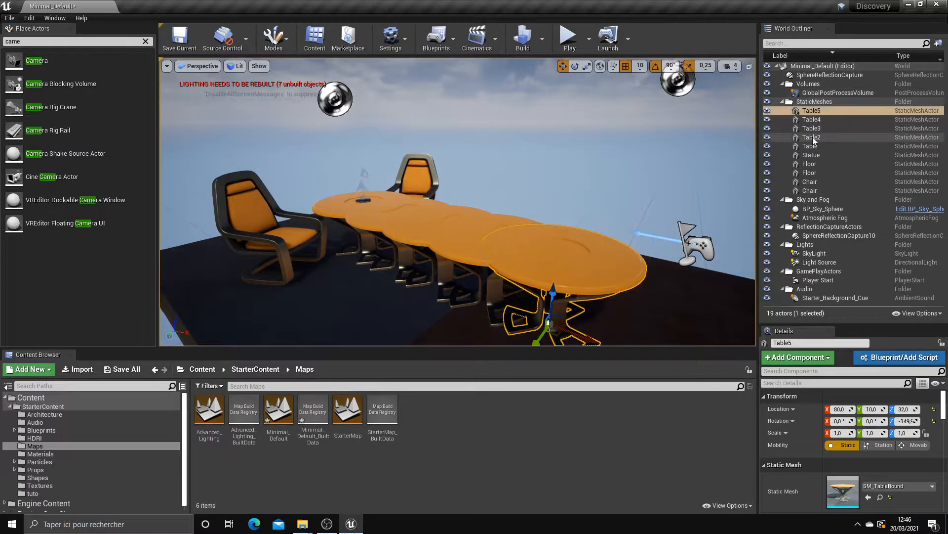
{"action": "left_click", "coordinate": [820, 137]}
{"action": "left_click", "coordinate": [824, 138]}
{"action": "key", "text": "BackSpace"}
{"action": "left_click", "coordinate": [826, 129]}
{"action": "left_click", "coordinate": [818, 139]}
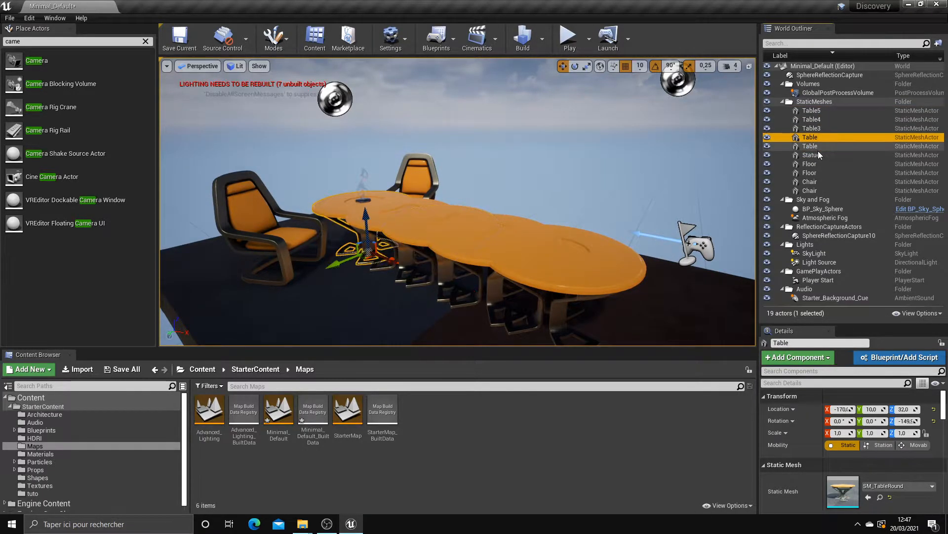
Step: Delete the four duplicated tables one by one, keeping only the original table
{"action": "left_click", "coordinate": [591, 250]}
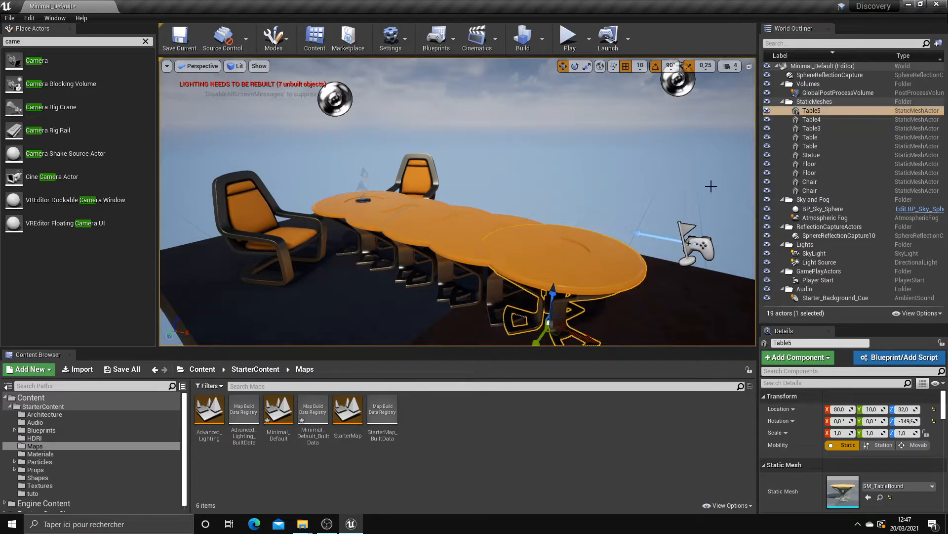
{"action": "key", "text": "Delete"}
{"action": "left_click", "coordinate": [539, 241]}
{"action": "key", "text": "Delete"}
{"action": "left_click", "coordinate": [448, 228]}
{"action": "key", "text": "Delete"}
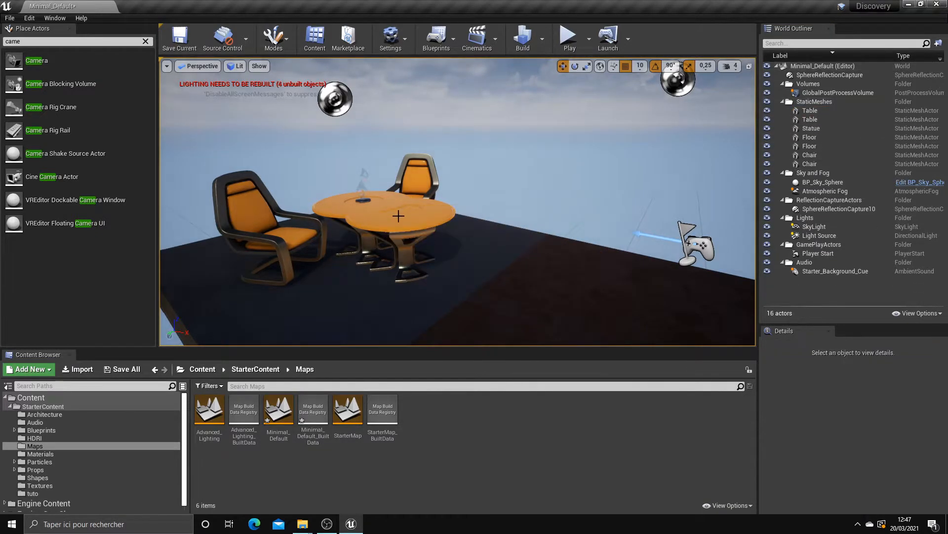
{"action": "left_click", "coordinate": [386, 217]}
{"action": "key", "text": "Delete"}
Step: Select the original table and focus the view on it with both chairs in frame
{"action": "left_click", "coordinate": [378, 209]}
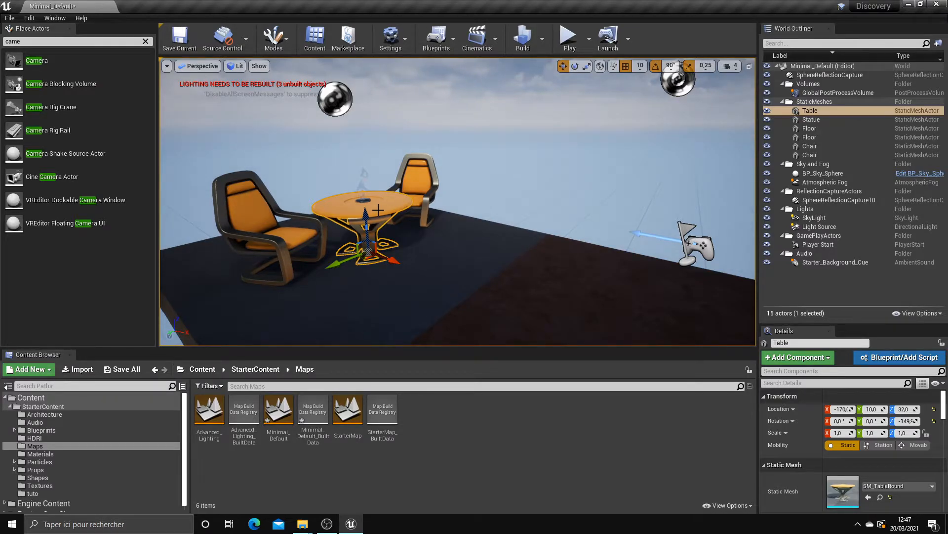
{"action": "key", "text": "f"}
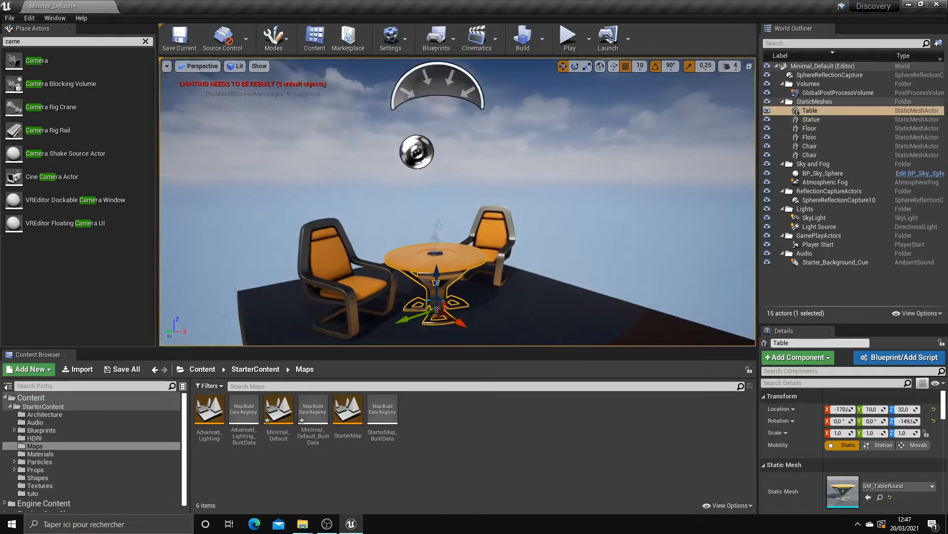
{"action": "scroll", "coordinate": [550, 199], "scroll_direction": "down", "scroll_amount": 3}
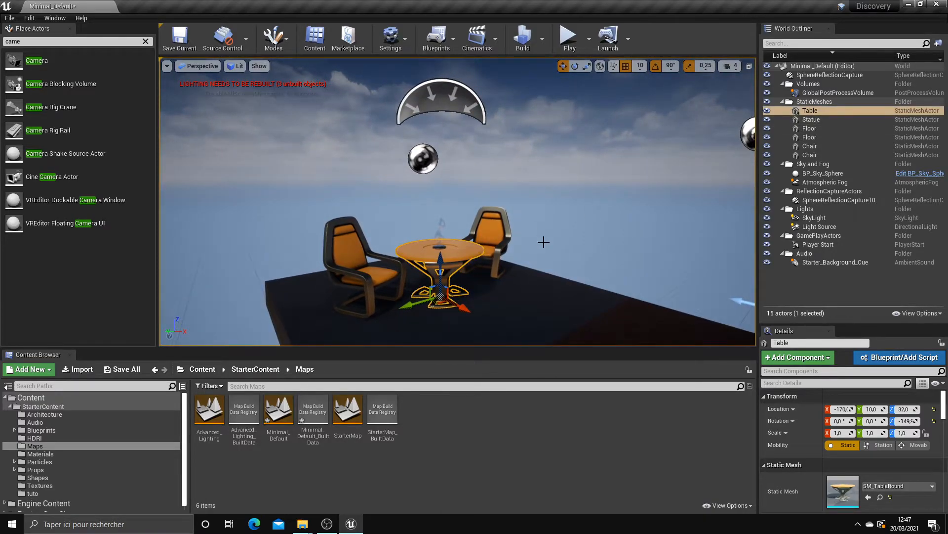
{"action": "scroll", "coordinate": [527, 218], "scroll_direction": "up", "scroll_amount": 5}
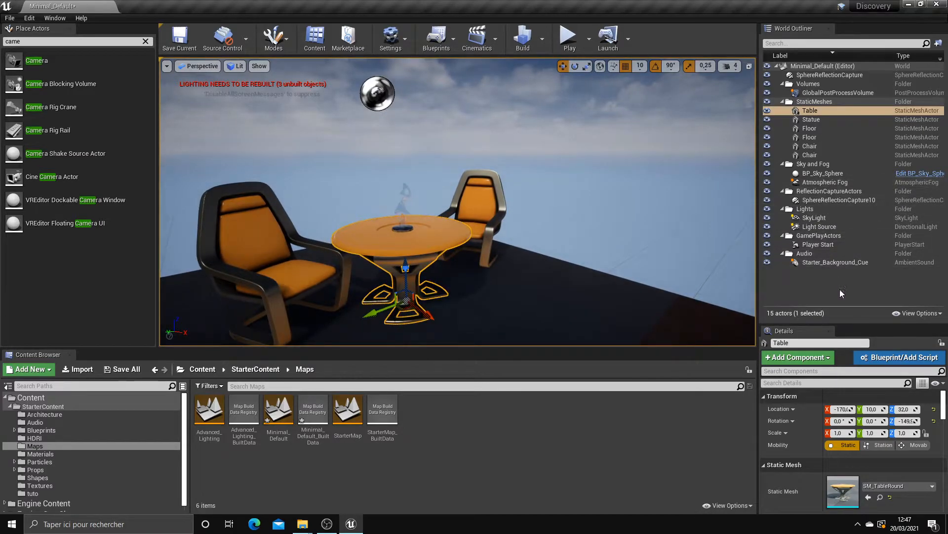
Step: Enlarge the Details panel and select the Statue and the second Floor to view their properties
{"action": "left_click_drag", "start_coordinate": [845, 326], "coordinate": [843, 285]}
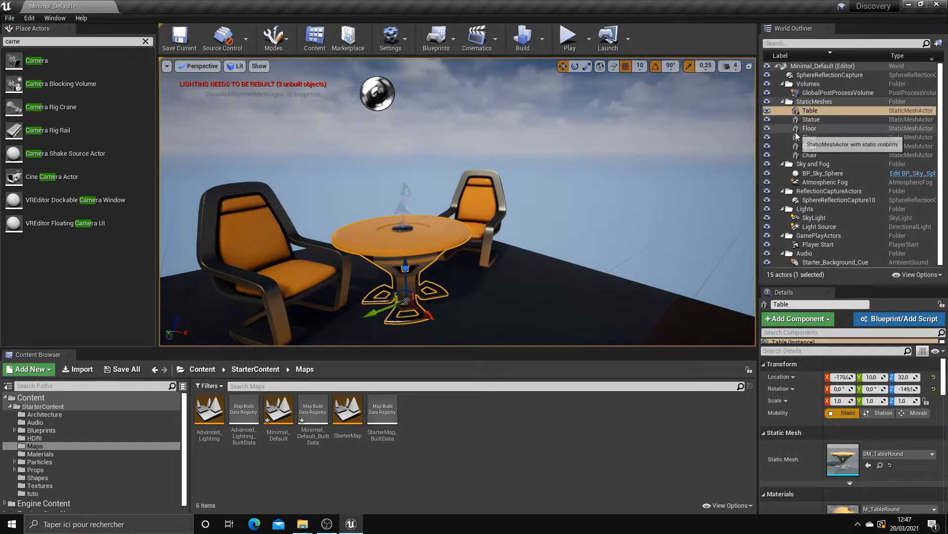
{"action": "left_click", "coordinate": [801, 119]}
{"action": "left_click", "coordinate": [809, 137]}
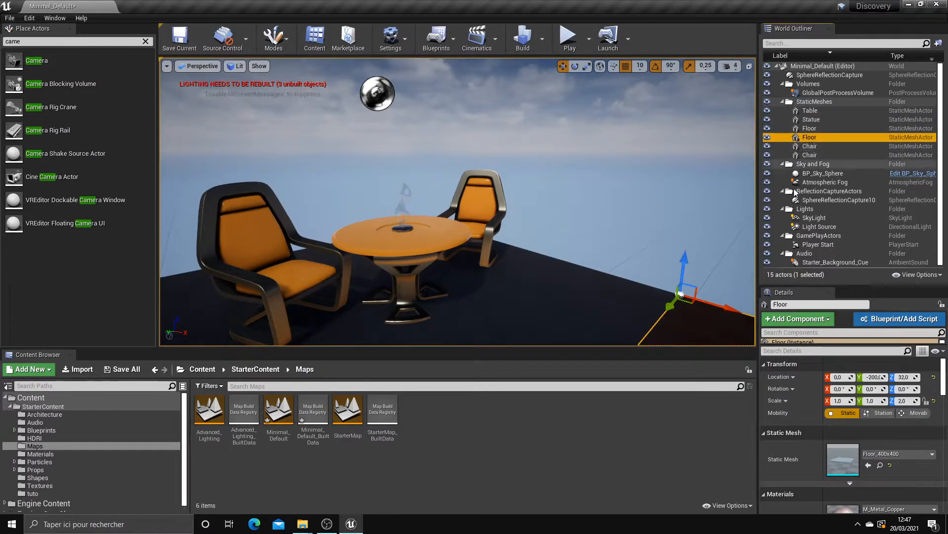
{"action": "left_click", "coordinate": [854, 347]}
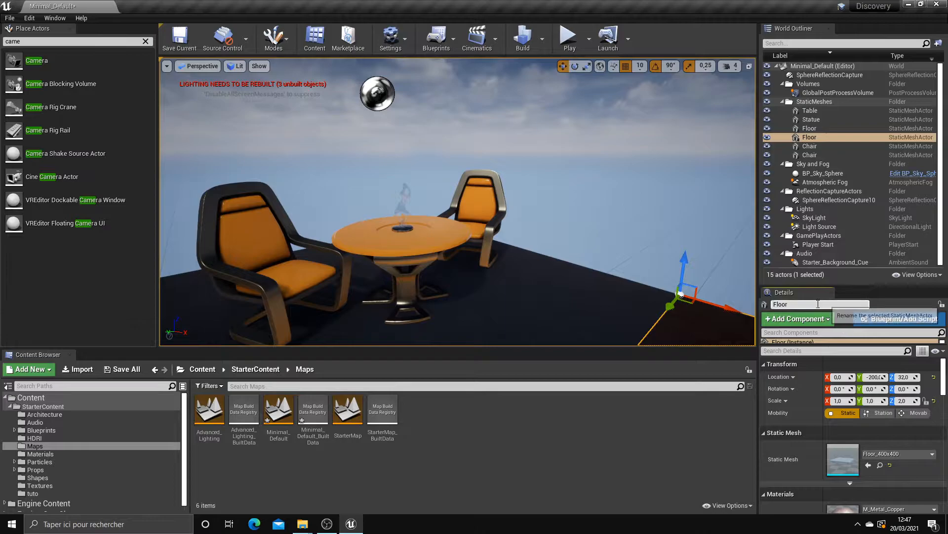
Step: Select and focus on the table, and enlarge the Details panel further to examine its components and properties
{"action": "left_click", "coordinate": [413, 252]}
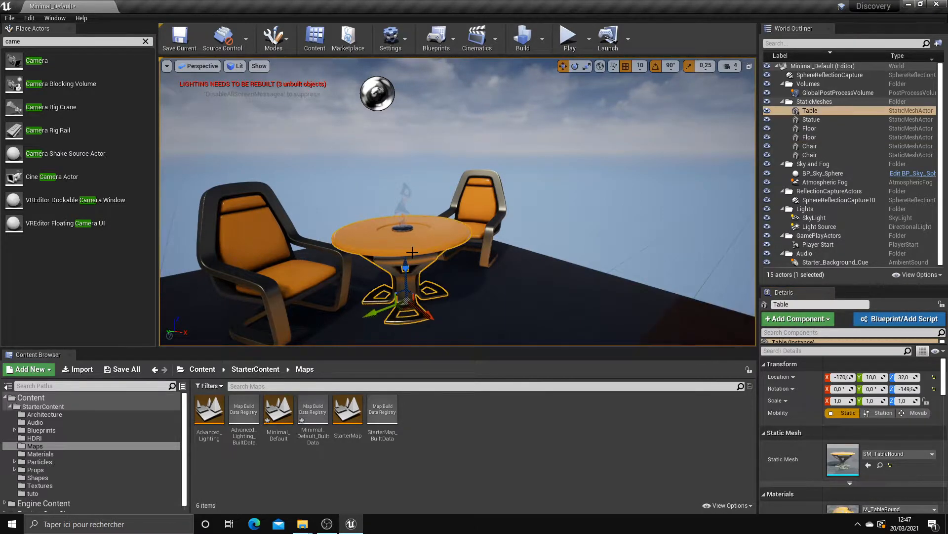
{"action": "key", "text": "f"}
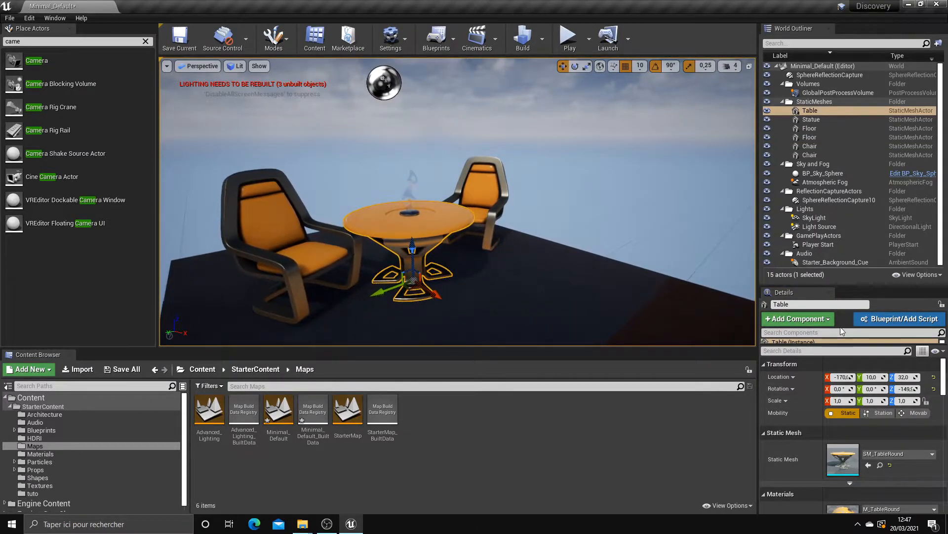
{"action": "left_click_drag", "start_coordinate": [851, 286], "coordinate": [851, 164]}
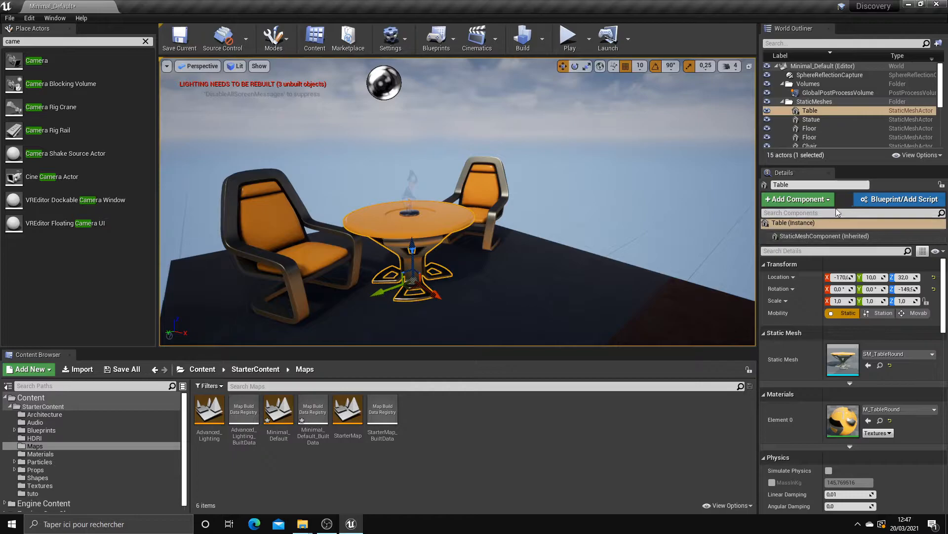
{"action": "scroll", "coordinate": [846, 286], "scroll_direction": "down", "scroll_amount": 1}
{"action": "scroll", "coordinate": [847, 288], "scroll_direction": "up", "scroll_amount": 1}
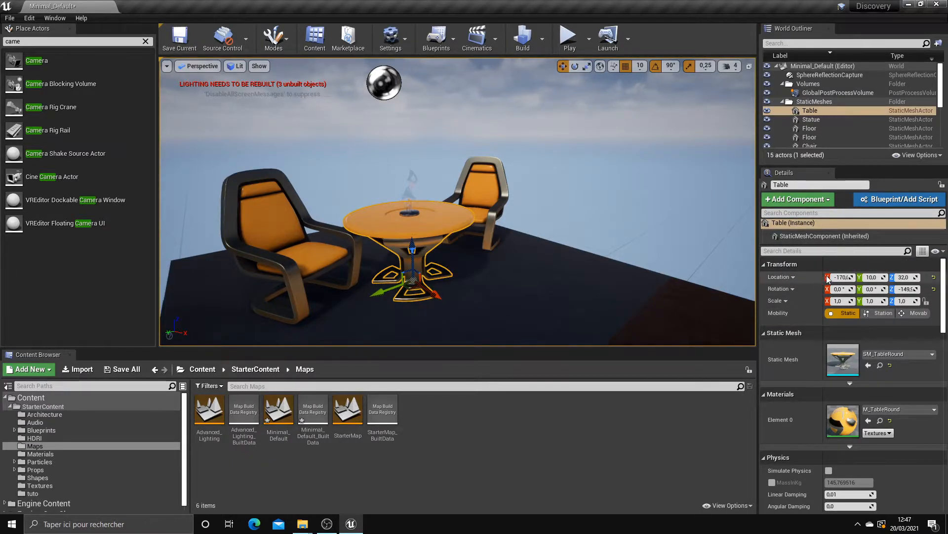
Step: Move the table along the X axis to -180, and try scaling it before undoing the scale change
{"action": "left_click_drag", "start_coordinate": [434, 291], "coordinate": [452, 262]}
{"action": "key", "text": "r"}
{"action": "key", "text": "ctrl+z"}
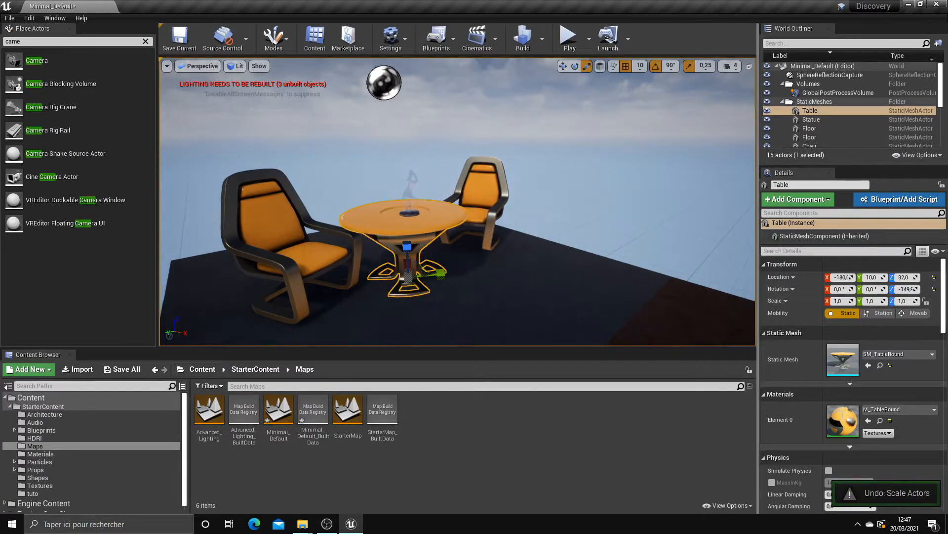
Step: Browse the assets available for the table's Static Mesh property and keep SM_TableRound
{"action": "scroll", "coordinate": [816, 369], "scroll_direction": "down", "scroll_amount": 2}
{"action": "left_click", "coordinate": [883, 323]}
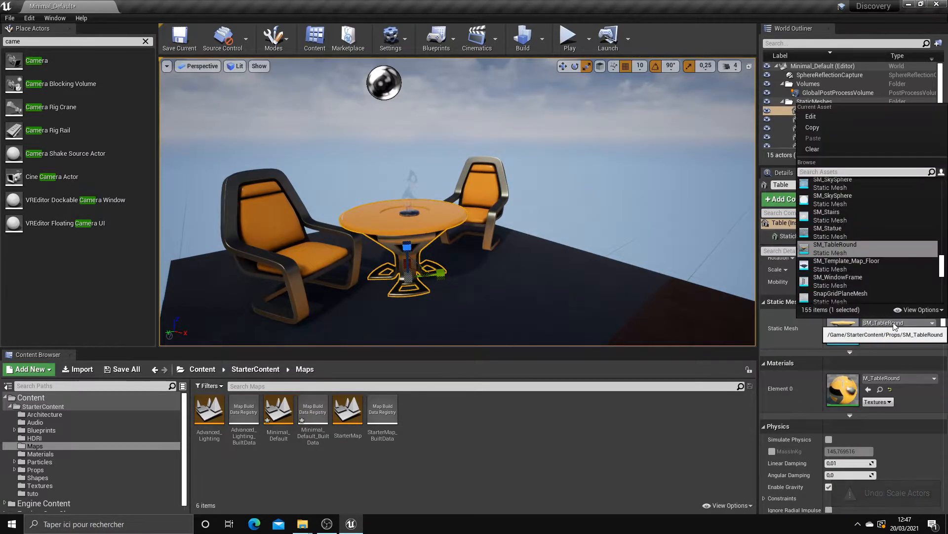
{"action": "left_click", "coordinate": [770, 333]}
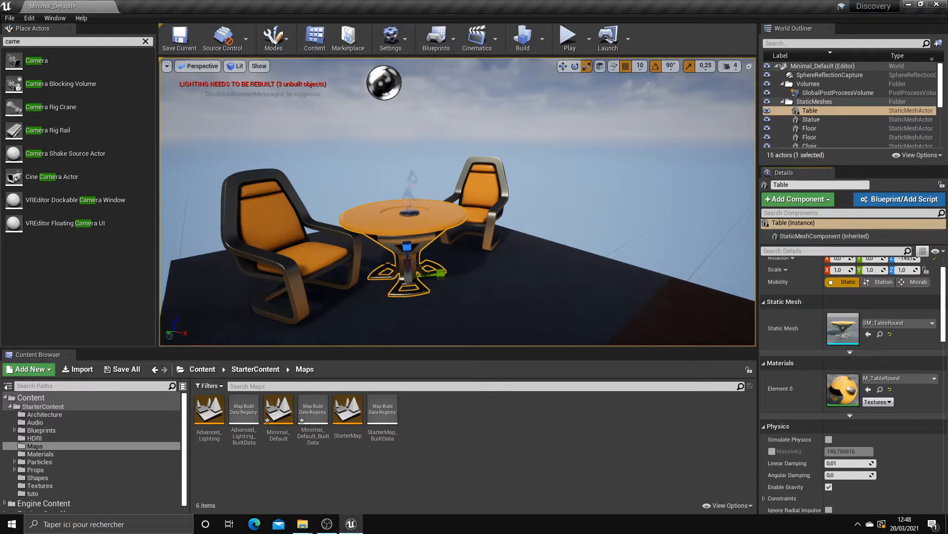
Step: Try other Static Mesh assets on the table, including SM_Template_Map_Floor, SM_SkySphere and SM_RailRig_Track
{"action": "left_click", "coordinate": [885, 327]}
{"action": "left_click", "coordinate": [837, 266]}
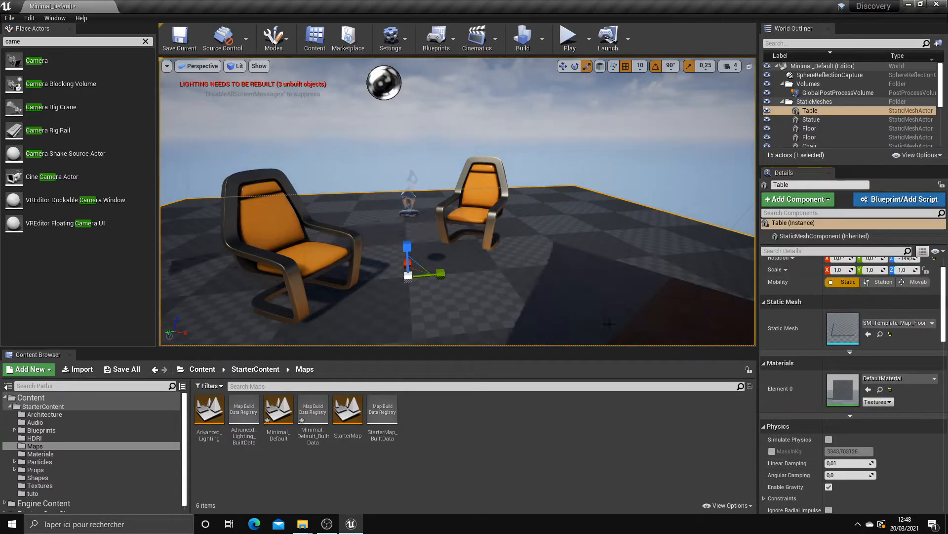
{"action": "left_click", "coordinate": [881, 327]}
{"action": "left_click", "coordinate": [849, 247]}
{"action": "left_click", "coordinate": [876, 322]}
{"action": "left_click", "coordinate": [831, 227]}
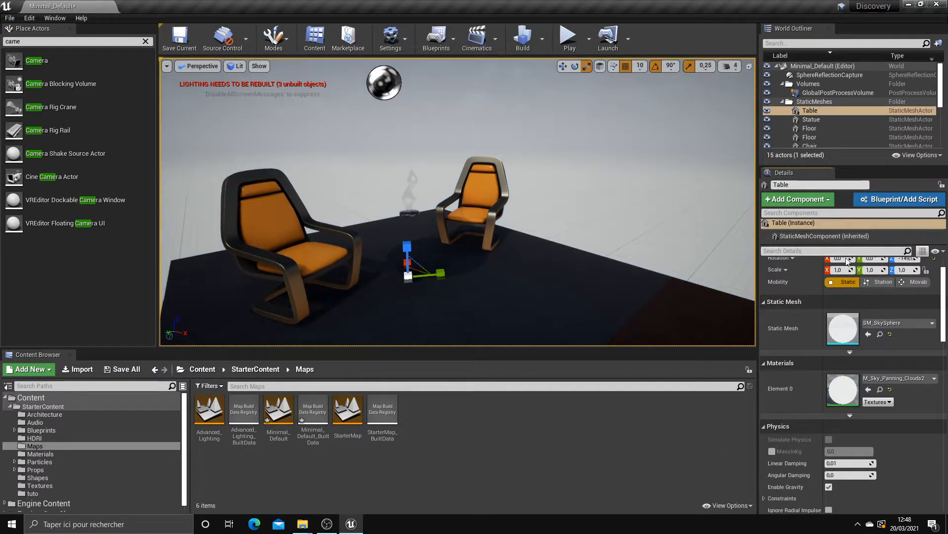
{"action": "left_click", "coordinate": [875, 323]}
{"action": "left_click", "coordinate": [831, 215]}
{"action": "left_click", "coordinate": [886, 321]}
{"action": "scroll", "coordinate": [842, 260], "scroll_direction": "up", "scroll_amount": 1}
{"action": "left_click", "coordinate": [827, 204]}
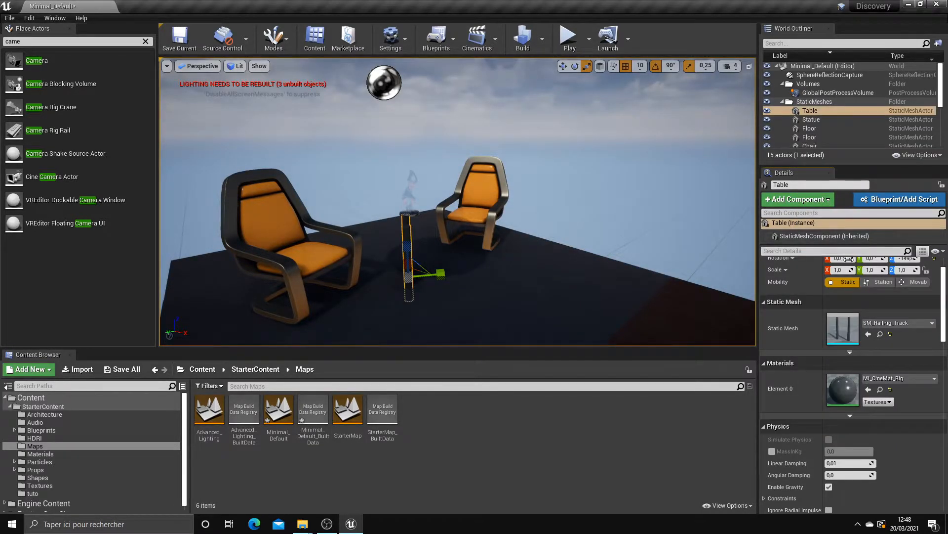
Step: Search the Static Mesh assets for "tabl" and assign SM_TableRound to the table again
{"action": "left_click", "coordinate": [890, 319]}
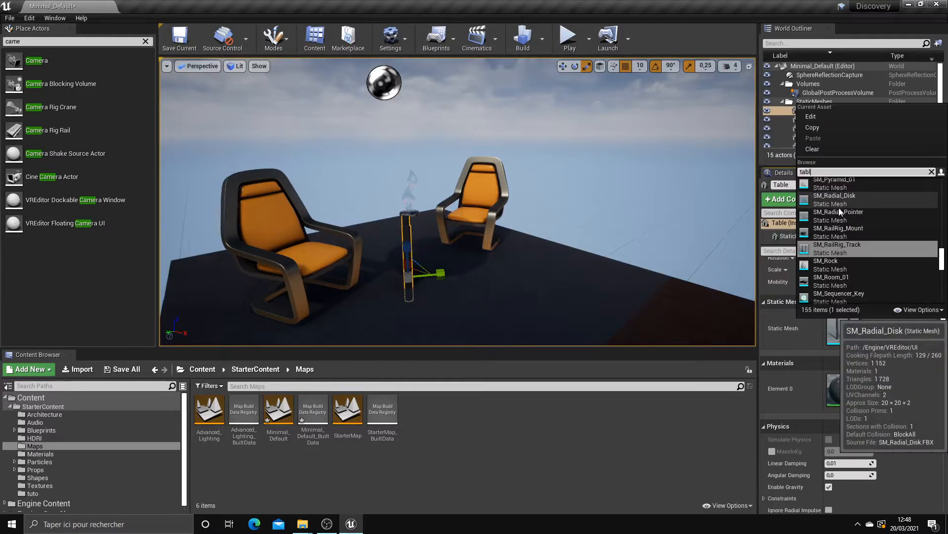
{"action": "type", "text": "tabl"}
{"action": "left_click", "coordinate": [856, 181]}
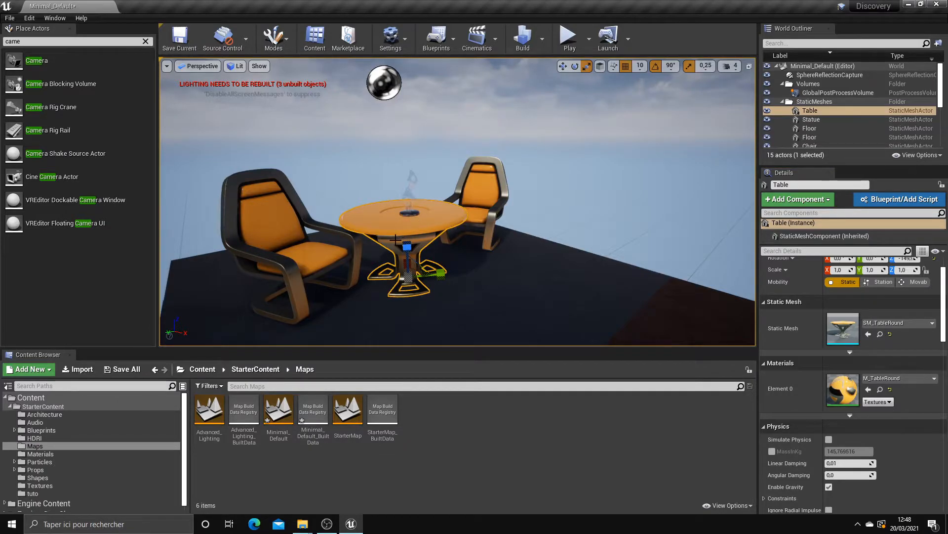
Step: Try the M_Tech_Checker_Dot material on the table, inspect it up close, and restore M_TableRound
{"action": "right_click_drag", "start_coordinate": [458, 222], "coordinate": [467, 222]}
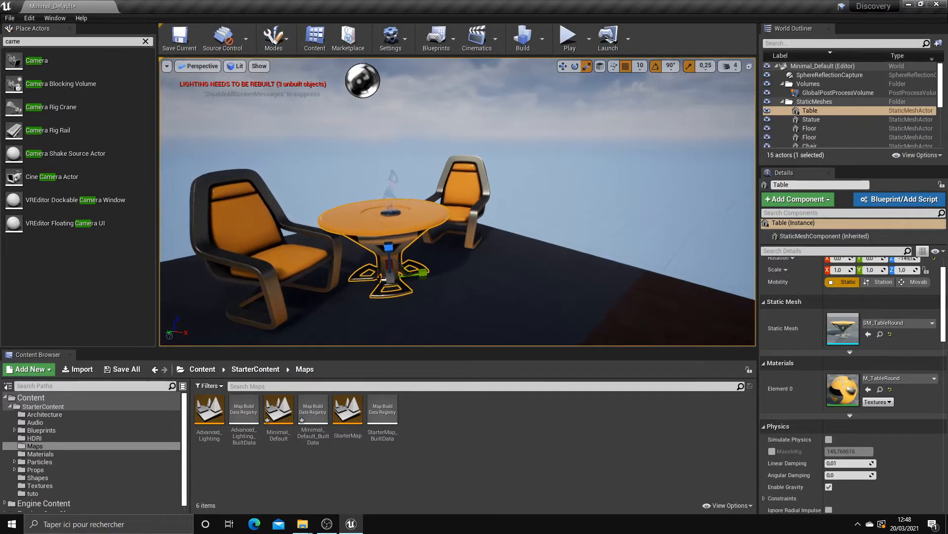
{"action": "key", "text": "w"}
{"action": "scroll", "coordinate": [806, 370], "scroll_direction": "down", "scroll_amount": 1}
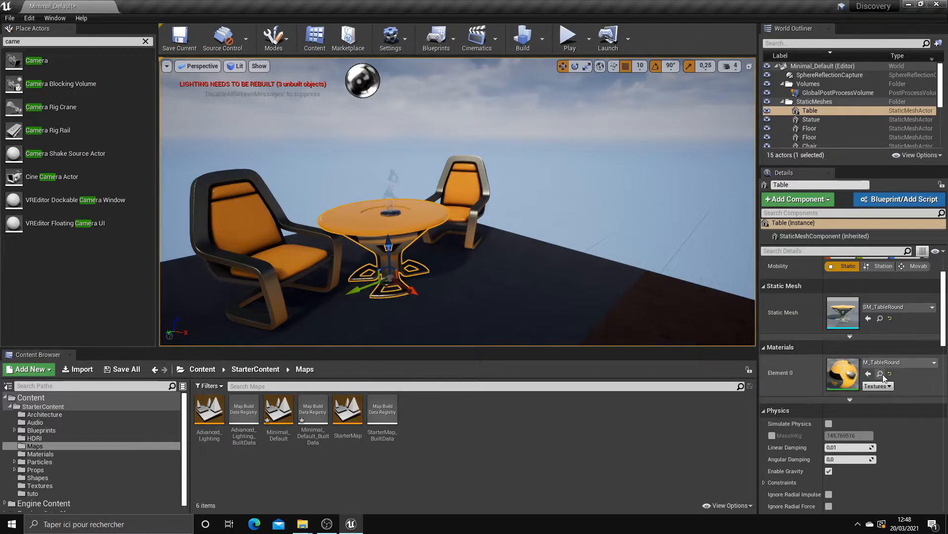
{"action": "left_click", "coordinate": [890, 363]}
{"action": "left_click", "coordinate": [843, 304]}
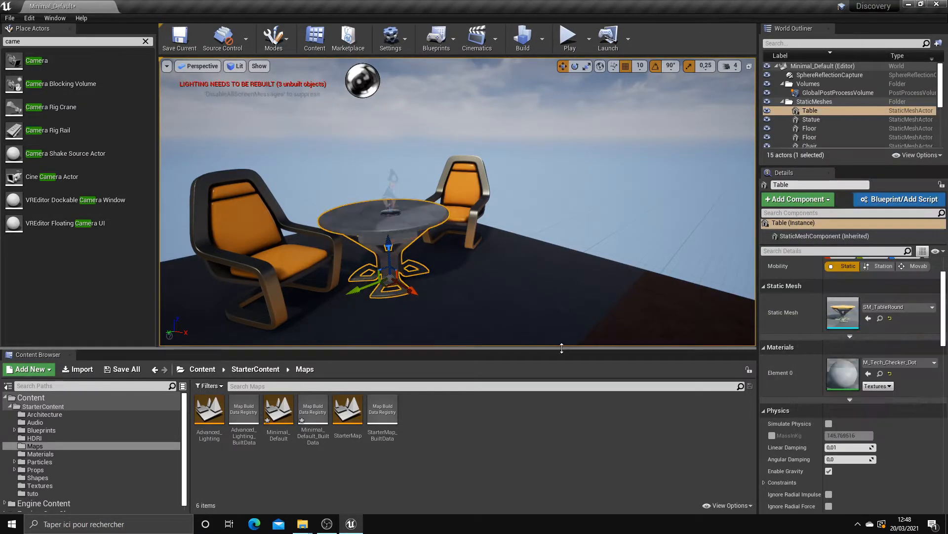
{"action": "right_click_drag", "start_coordinate": [457, 222], "coordinate": [452, 264]}
{"action": "left_click", "coordinate": [884, 363]}
{"action": "left_click", "coordinate": [832, 275]}
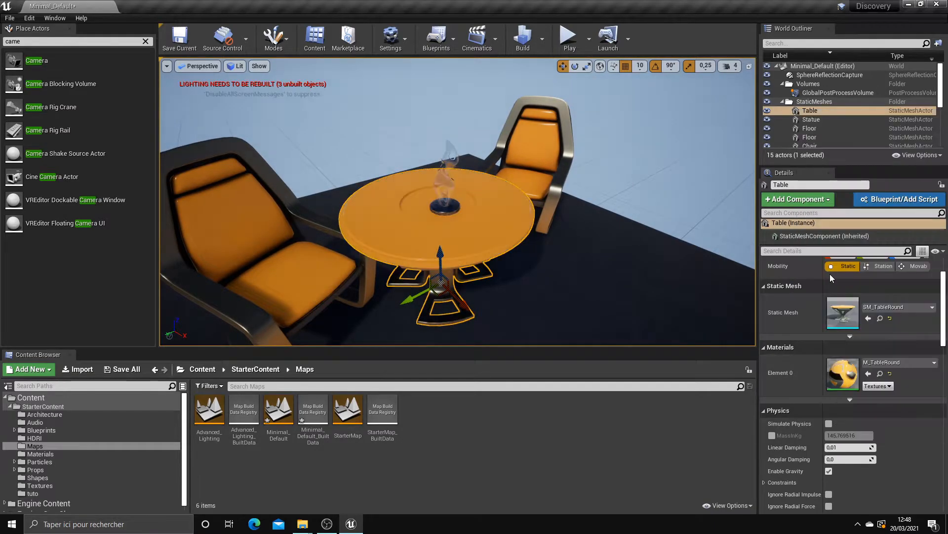
Step: Try M_Tech_Checker_Dot again and the water material DefaultWaterMaterial on the table before returning to M_TableRound
{"action": "left_click", "coordinate": [880, 362]}
{"action": "left_click", "coordinate": [839, 288]}
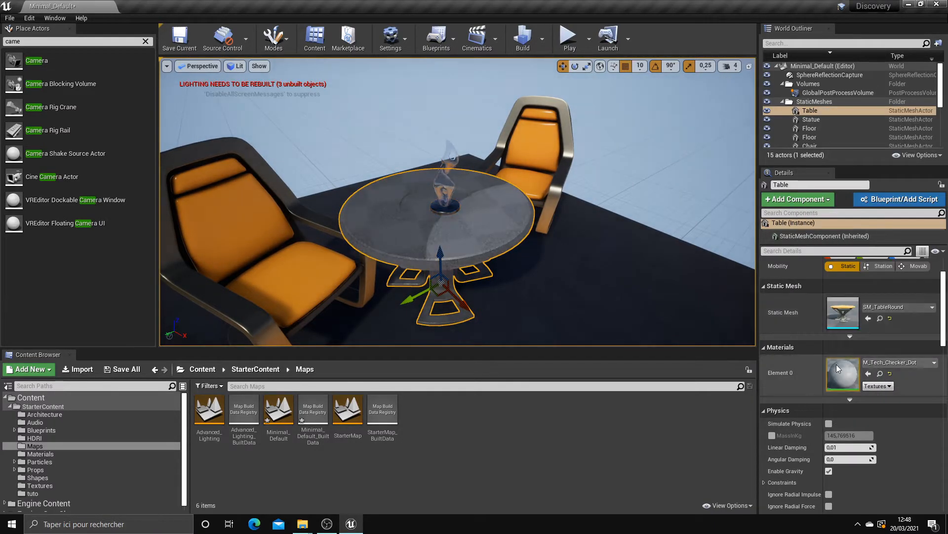
{"action": "left_click", "coordinate": [882, 363]}
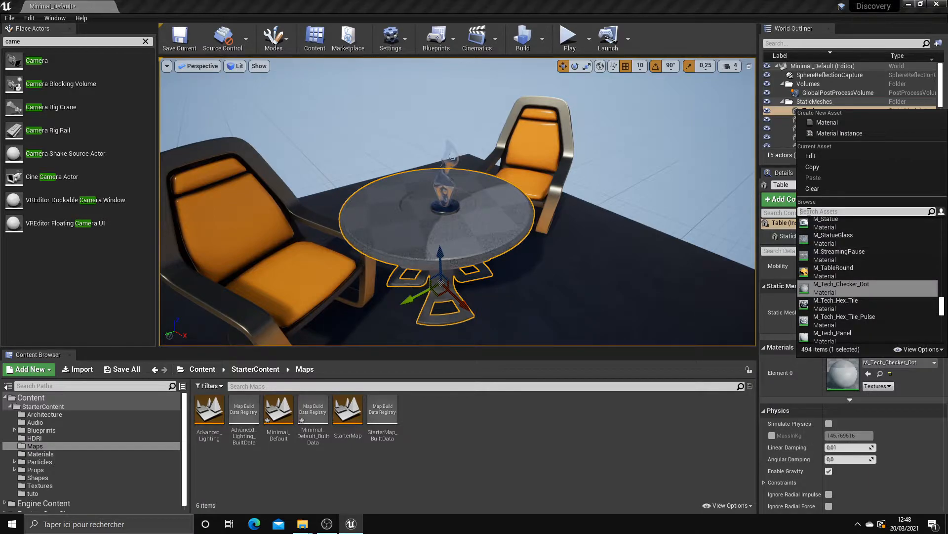
{"action": "type", "text": "water"}
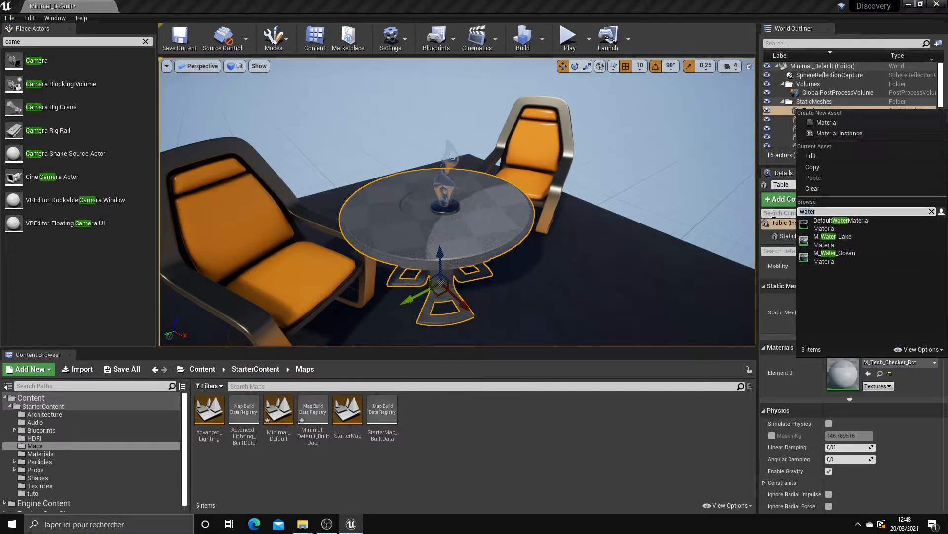
{"action": "left_click", "coordinate": [839, 224]}
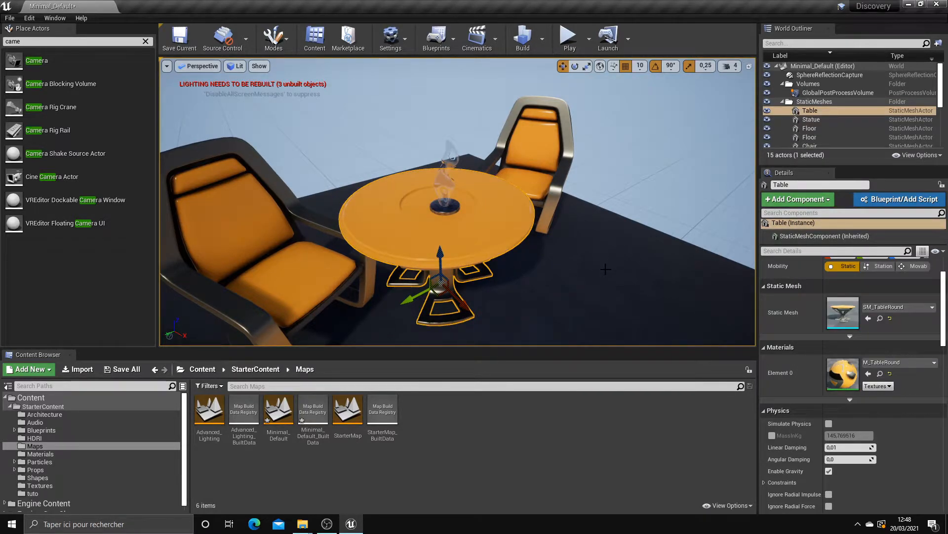
Step: Raise the table above the chairs to a Z location of 192 and set its Mobility to Movable
{"action": "scroll", "coordinate": [837, 386], "scroll_direction": "down", "scroll_amount": 5}
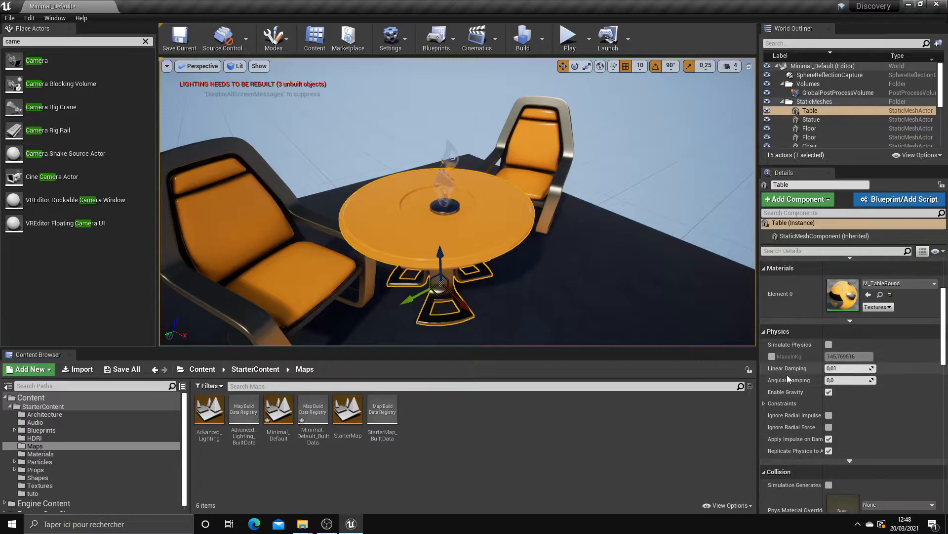
{"action": "key", "text": "s"}
{"action": "right_click_drag", "start_coordinate": [504, 198], "coordinate": [509, 193]}
{"action": "left_click_drag", "start_coordinate": [432, 241], "coordinate": [458, 120]}
{"action": "key", "text": "e"}
{"action": "key", "text": "w"}
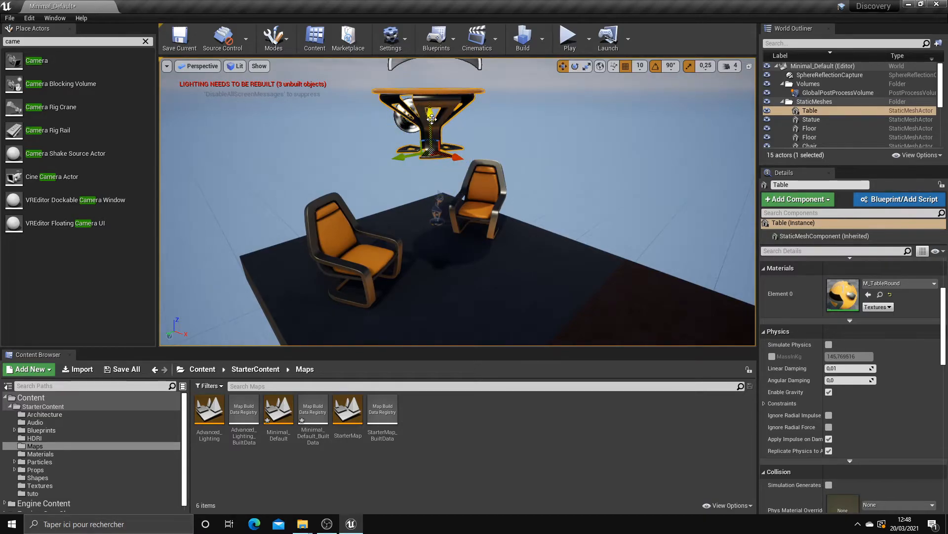
{"action": "scroll", "coordinate": [866, 266], "scroll_direction": "up", "scroll_amount": 5}
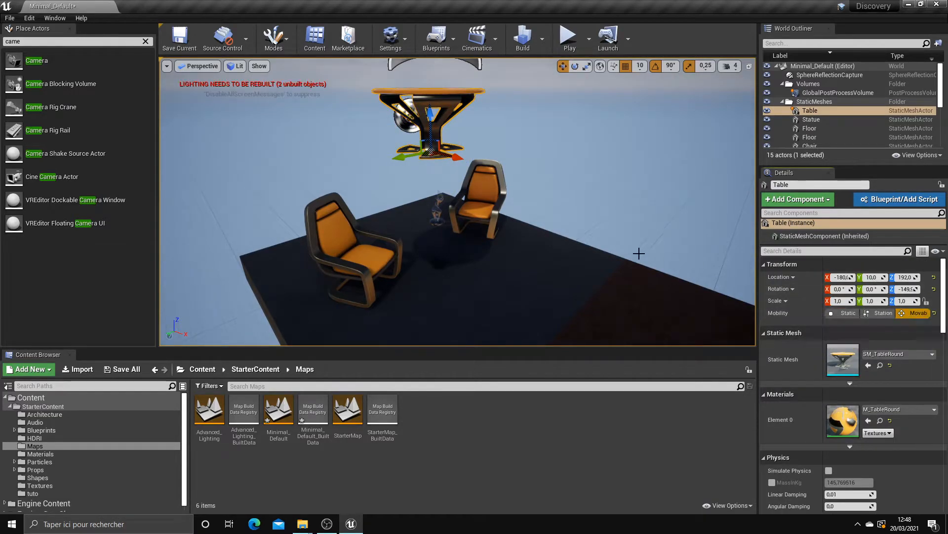
Step: Duplicate the table upward to a Z location of 342 and rotate the copy onto its side
{"action": "right_click_drag", "start_coordinate": [638, 250], "coordinate": [638, 237]}
{"action": "key", "text": "Down"}
{"action": "key", "text": "Up"}
{"action": "key", "text": "Down"}
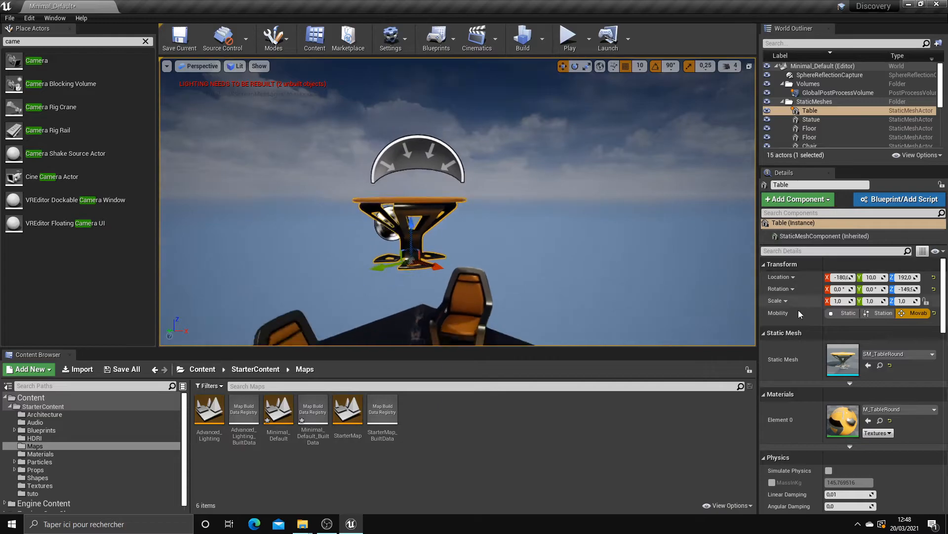
{"action": "key", "text": "Down"}
{"action": "left_click_drag", "start_coordinate": [421, 211], "coordinate": [422, 103], "text": "alt"}
{"action": "key", "text": "e"}
{"action": "left_click_drag", "start_coordinate": [396, 142], "coordinate": [378, 163]}
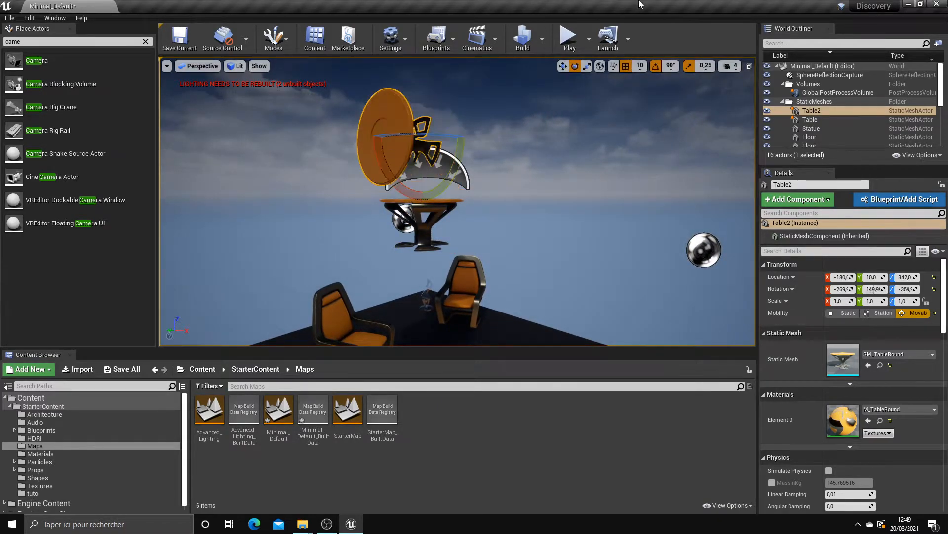
Step: Set the rotation snap to 10°, then duplicate the sideways table beside it and tilt the new copy
{"action": "left_click", "coordinate": [671, 66]}
{"action": "left_click", "coordinate": [679, 98]}
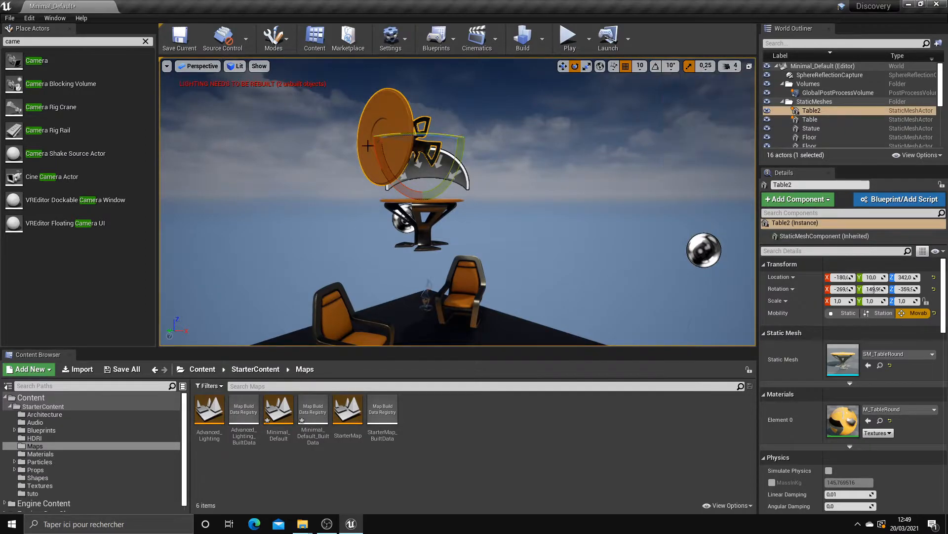
{"action": "key", "text": "w"}
{"action": "left_click_drag", "start_coordinate": [415, 132], "coordinate": [321, 116]}
{"action": "key", "text": "e"}
{"action": "left_click_drag", "start_coordinate": [336, 85], "coordinate": [349, 104]}
{"action": "key", "text": "w"}
Step: Select all three tables together
{"action": "left_click", "coordinate": [440, 116], "text": "ctrl"}
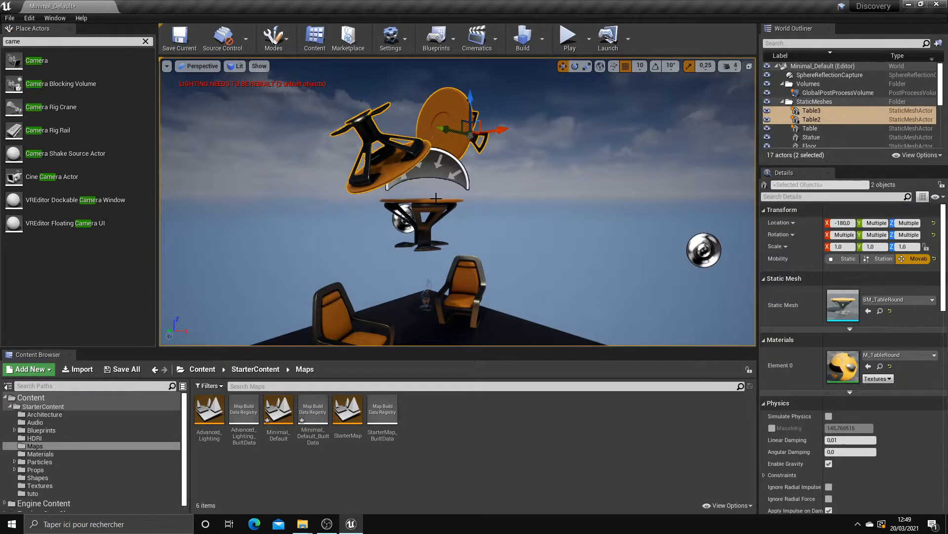
{"action": "left_click", "coordinate": [435, 200], "text": "ctrl"}
{"action": "left_click", "coordinate": [444, 130]}
{"action": "left_click", "coordinate": [388, 148], "text": "ctrl"}
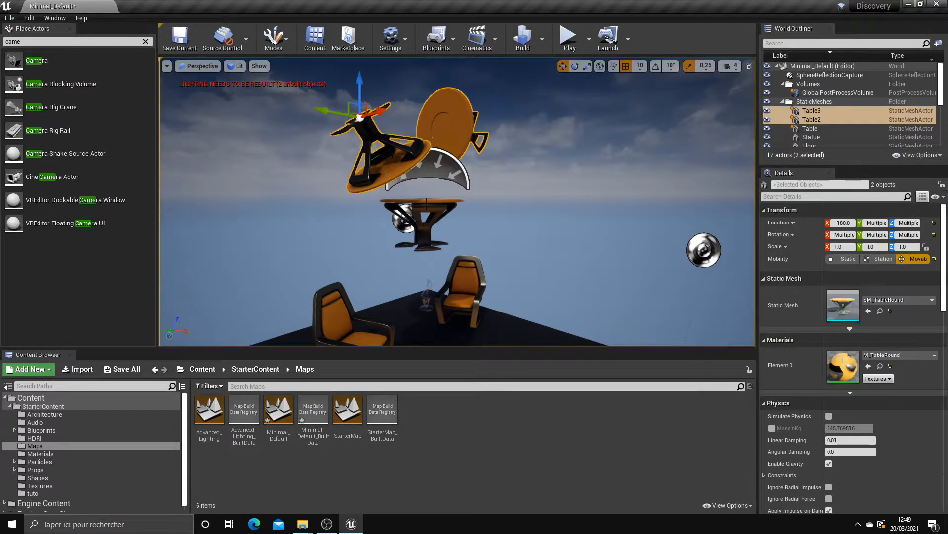
{"action": "left_click", "coordinate": [425, 201], "text": "ctrl"}
Step: Try the M_Tech_Checker_Dot material on the three selected tables and undo the material change
{"action": "scroll", "coordinate": [843, 381], "scroll_direction": "down", "scroll_amount": 2}
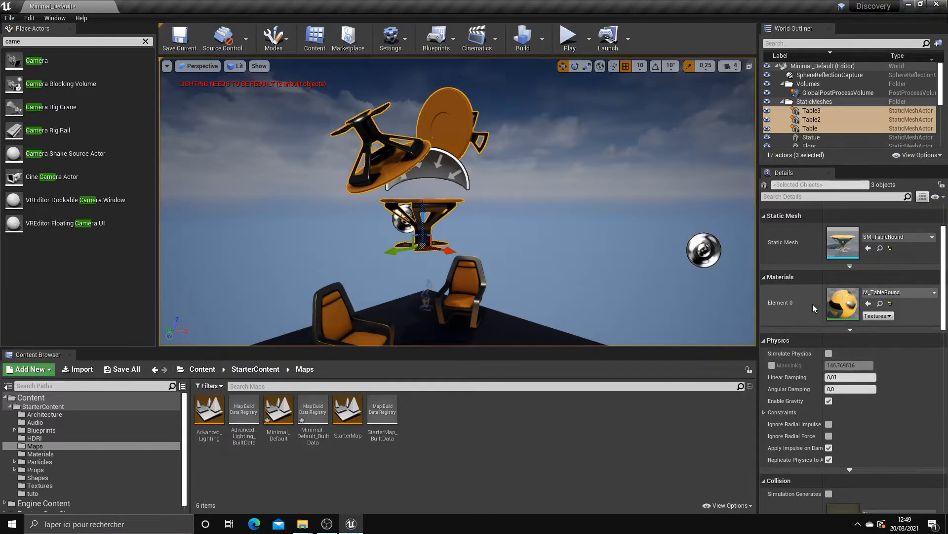
{"action": "left_click", "coordinate": [894, 295]}
{"action": "left_click", "coordinate": [844, 237]}
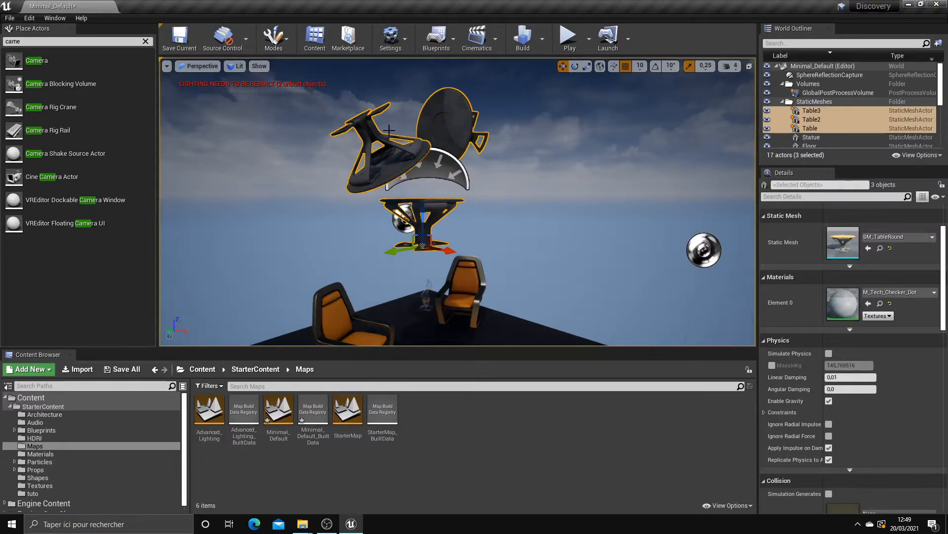
{"action": "key", "text": "ctrl+z"}
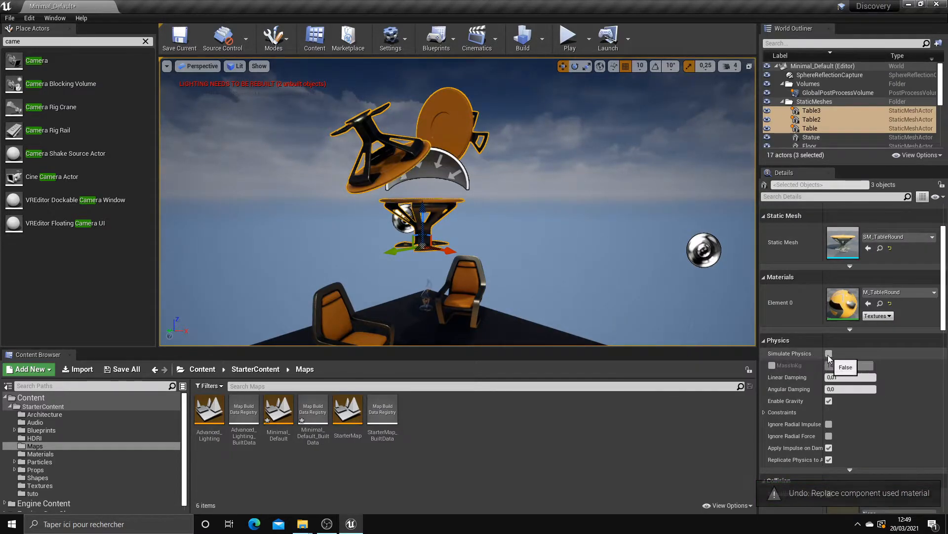
Step: Enable Simulate Physics for the three tables and try to play the level as a Standalone Game
{"action": "left_click", "coordinate": [589, 38]}
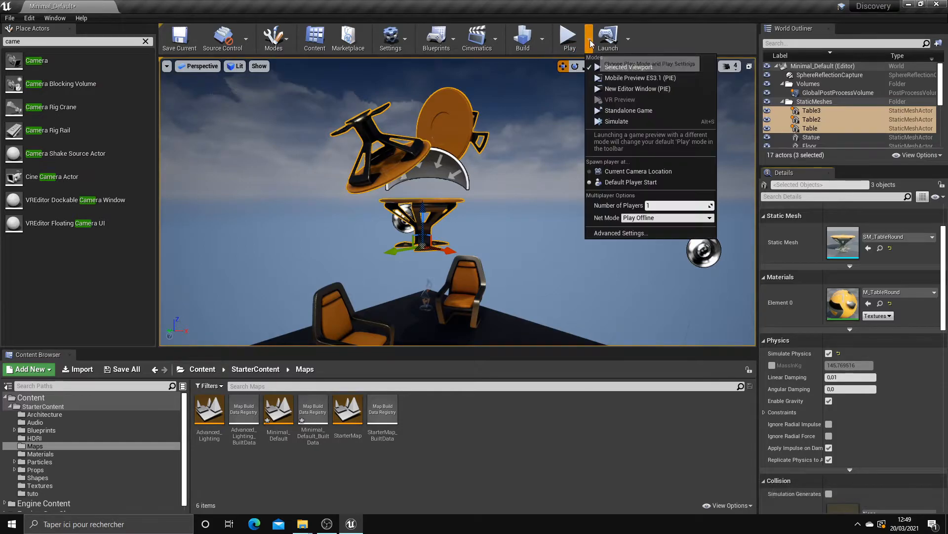
{"action": "left_click", "coordinate": [637, 112]}
{"action": "left_click", "coordinate": [611, 158]}
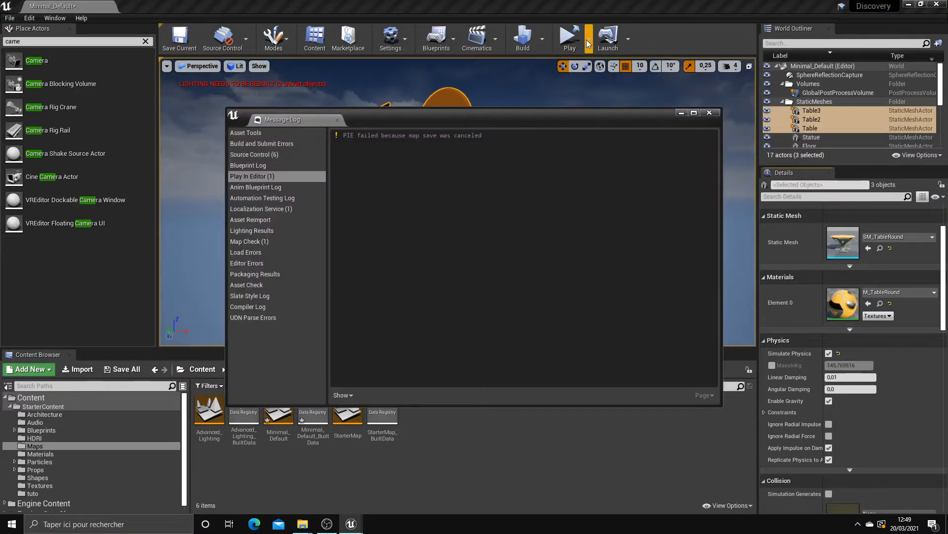
Step: Close the Message Log and run the level again to check the tables' physics
{"action": "left_click", "coordinate": [708, 112]}
{"action": "left_click", "coordinate": [589, 39]}
{"action": "right_click_drag", "start_coordinate": [532, 245], "coordinate": [533, 269]}
{"action": "left_click", "coordinate": [594, 39]}
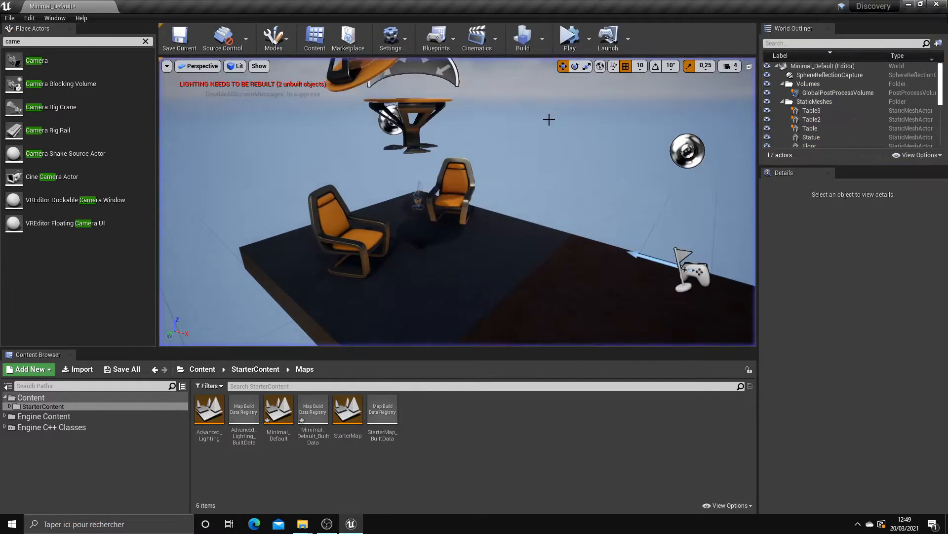
Step: Delete the two duplicated tables
{"action": "left_click", "coordinate": [421, 101]}
{"action": "key", "text": "Delete"}
{"action": "left_click", "coordinate": [366, 126]}
{"action": "key", "text": "Delete"}
Step: Disable Simulate Physics for the remaining table and lower it back to the floor between the chairs
{"action": "left_click", "coordinate": [383, 171]}
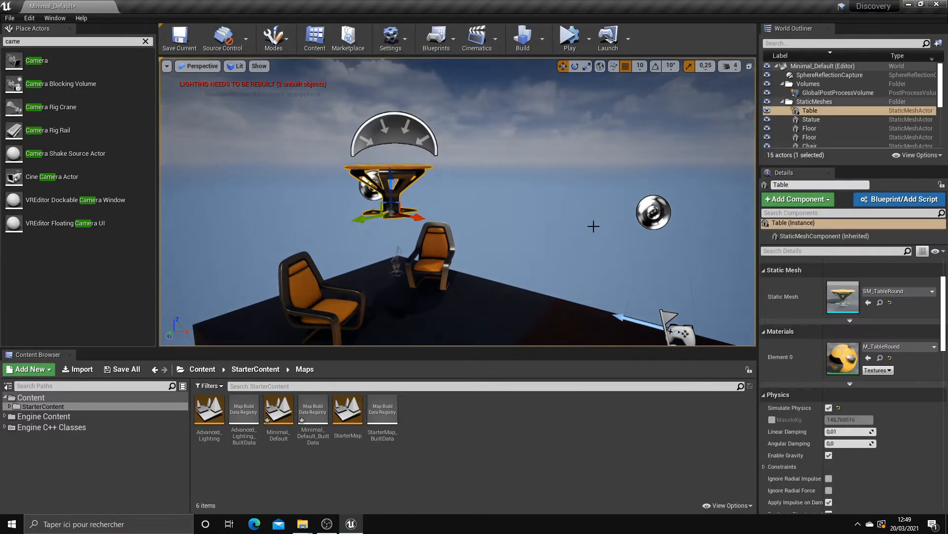
{"action": "left_click", "coordinate": [837, 408]}
{"action": "left_click_drag", "start_coordinate": [390, 187], "coordinate": [415, 295]}
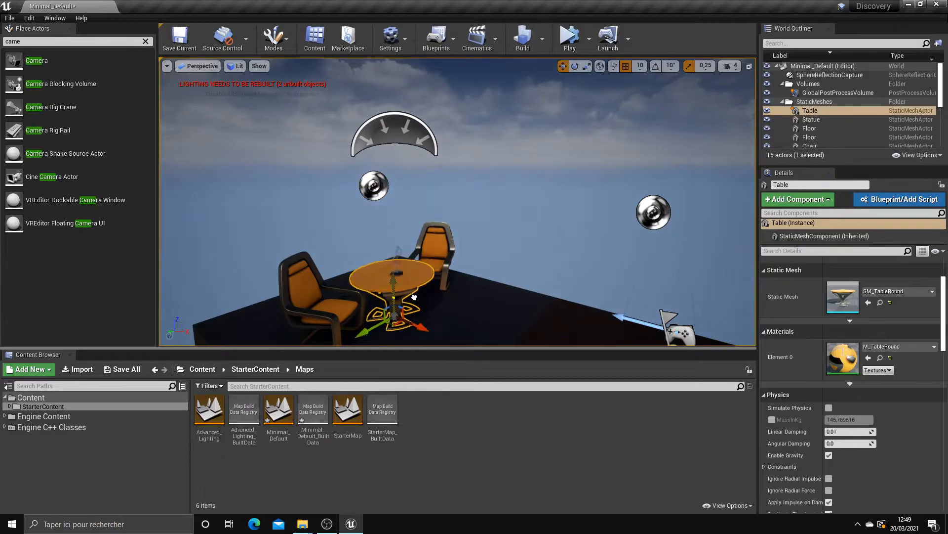
{"action": "key", "text": "f"}
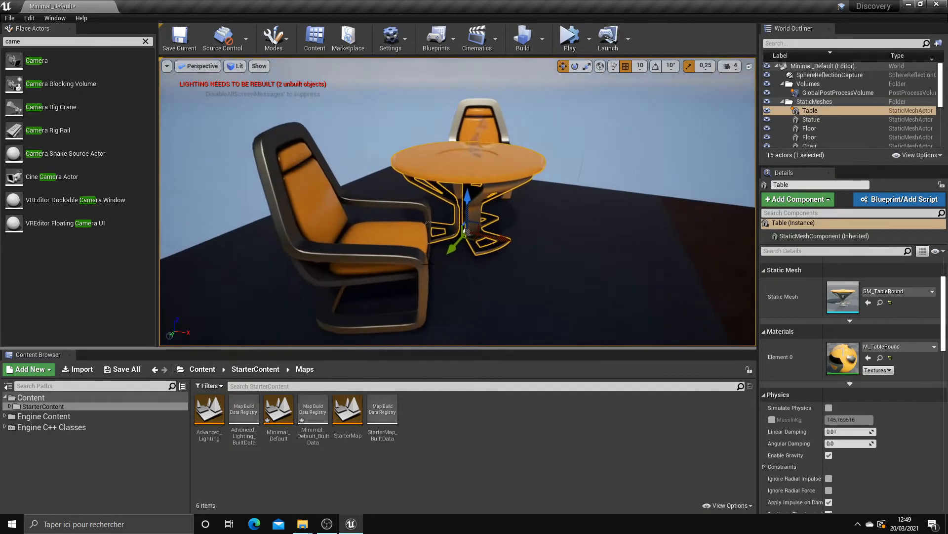
{"action": "scroll", "coordinate": [470, 210], "scroll_direction": "down", "scroll_amount": 4}
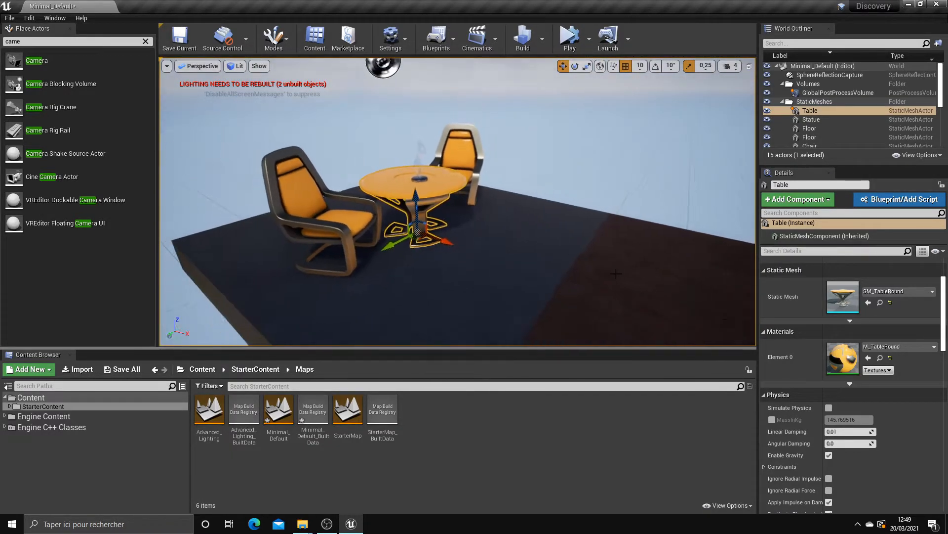
Step: Review the table's Physics, Collision and Lighting properties and try turning off Cast Shadow
{"action": "scroll", "coordinate": [840, 384], "scroll_direction": "down", "scroll_amount": 3}
{"action": "scroll", "coordinate": [809, 355], "scroll_direction": "down", "scroll_amount": 5}
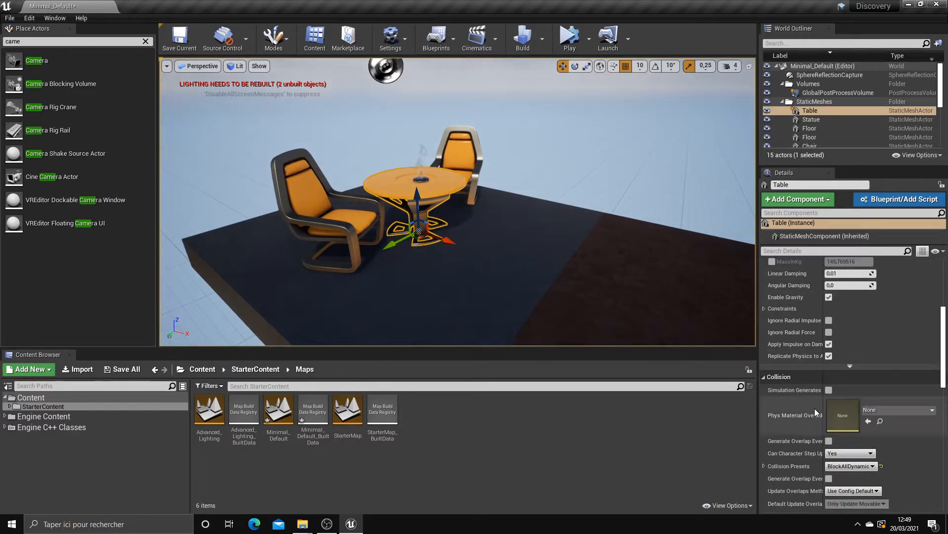
{"action": "scroll", "coordinate": [796, 401], "scroll_direction": "down", "scroll_amount": 3}
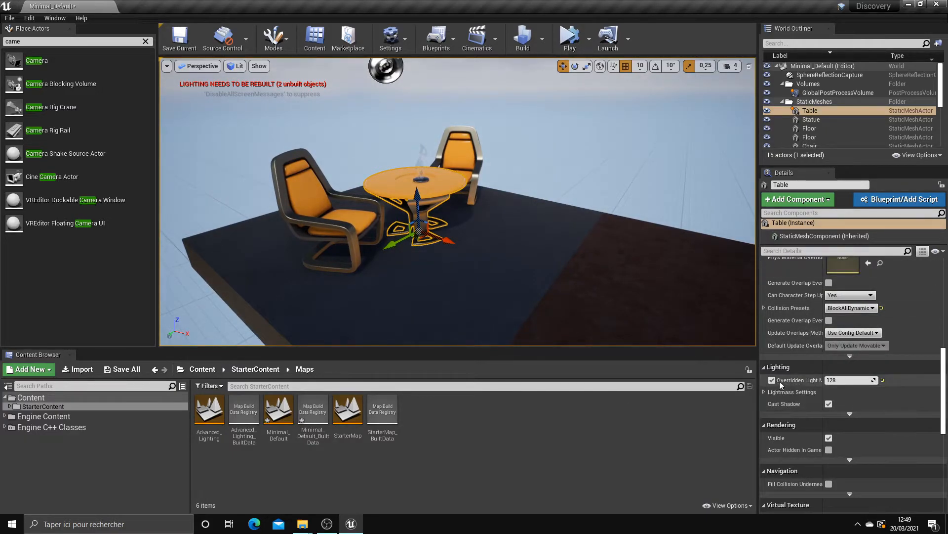
{"action": "scroll", "coordinate": [778, 385], "scroll_direction": "down", "scroll_amount": 2}
{"action": "mouse_move", "coordinate": [824, 349]}
{"action": "left_mouse_down"}
{"action": "mouse_move", "coordinate": [844, 352]}
{"action": "mouse_move", "coordinate": [821, 350]}
{"action": "left_mouse_up"}
{"action": "scroll", "coordinate": [810, 366], "scroll_direction": "down", "scroll_amount": 3}
{"action": "left_click", "coordinate": [828, 324]}
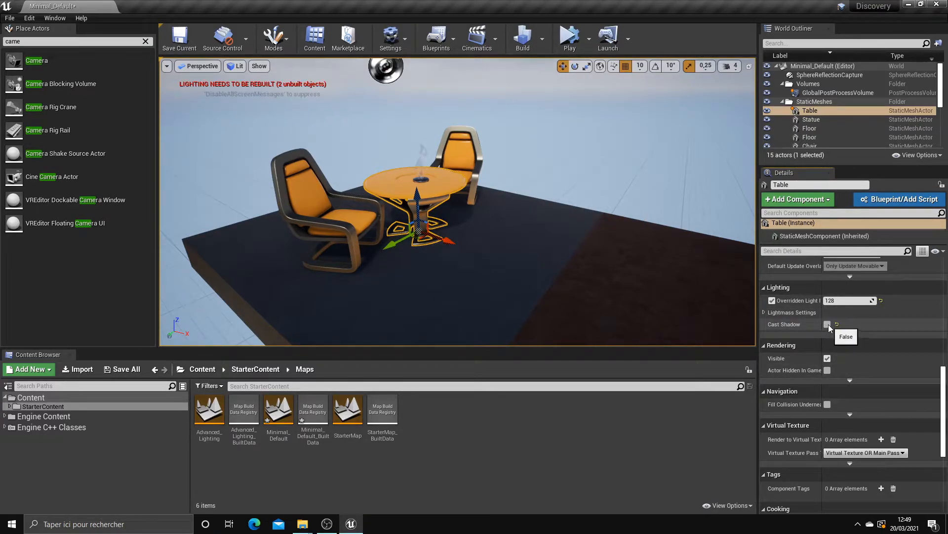
Step: Toggle the table's Visible rendering option off and on, and review its remaining properties
{"action": "scroll", "coordinate": [834, 346], "scroll_direction": "down", "scroll_amount": 1}
{"action": "left_click", "coordinate": [827, 342]}
{"action": "left_click", "coordinate": [827, 343]}
{"action": "left_click", "coordinate": [828, 343]}
{"action": "left_click", "coordinate": [828, 343]}
{"action": "scroll", "coordinate": [838, 376], "scroll_direction": "down", "scroll_amount": 4}
{"action": "scroll", "coordinate": [793, 426], "scroll_direction": "up", "scroll_amount": 3}
{"action": "scroll", "coordinate": [798, 406], "scroll_direction": "up", "scroll_amount": 13}
{"action": "right_click_drag", "start_coordinate": [593, 297], "coordinate": [602, 295]}
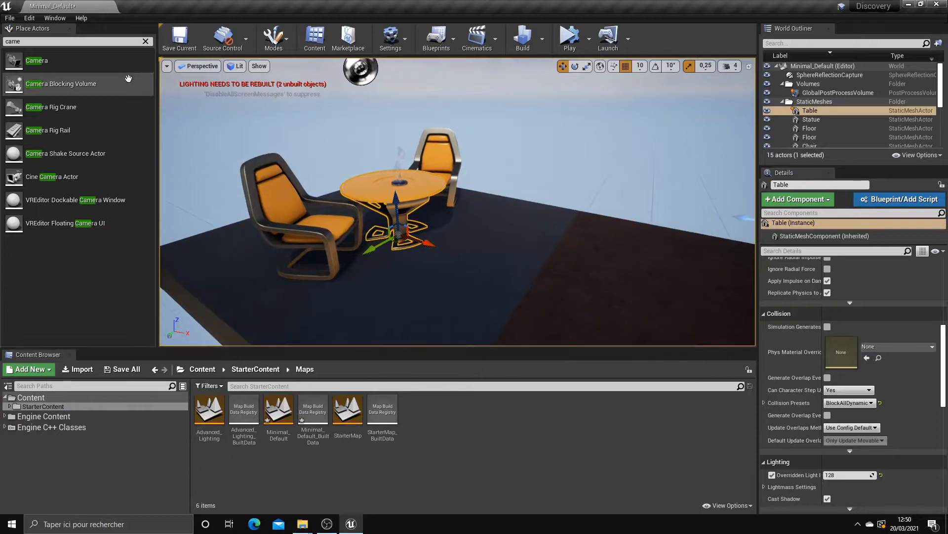
Step: Clear the actor search, place a point light above the floor beside the table, and raise its intensity to about 69 cd
{"action": "left_click", "coordinate": [146, 42]}
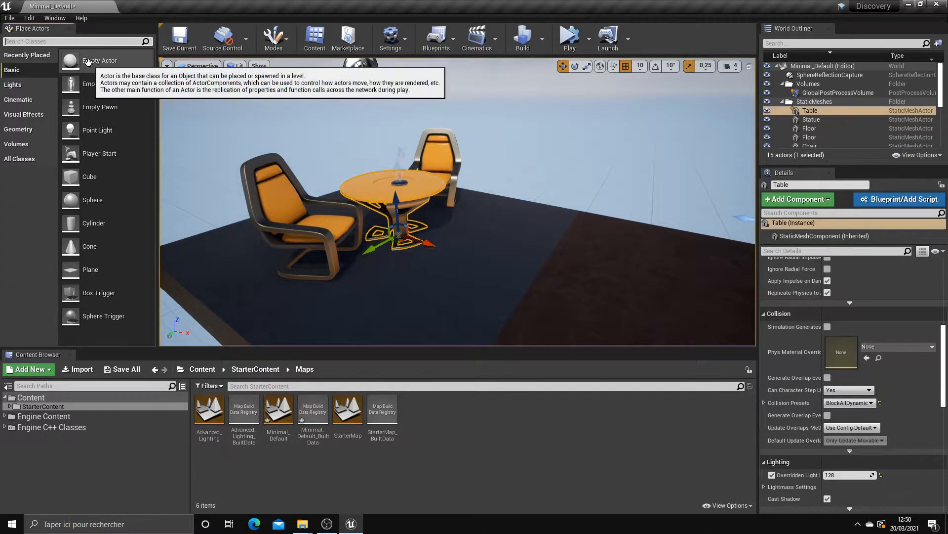
{"action": "left_click", "coordinate": [13, 84]}
{"action": "left_click_drag", "start_coordinate": [94, 84], "coordinate": [548, 187]}
{"action": "scroll", "coordinate": [835, 369], "scroll_direction": "up", "scroll_amount": 10}
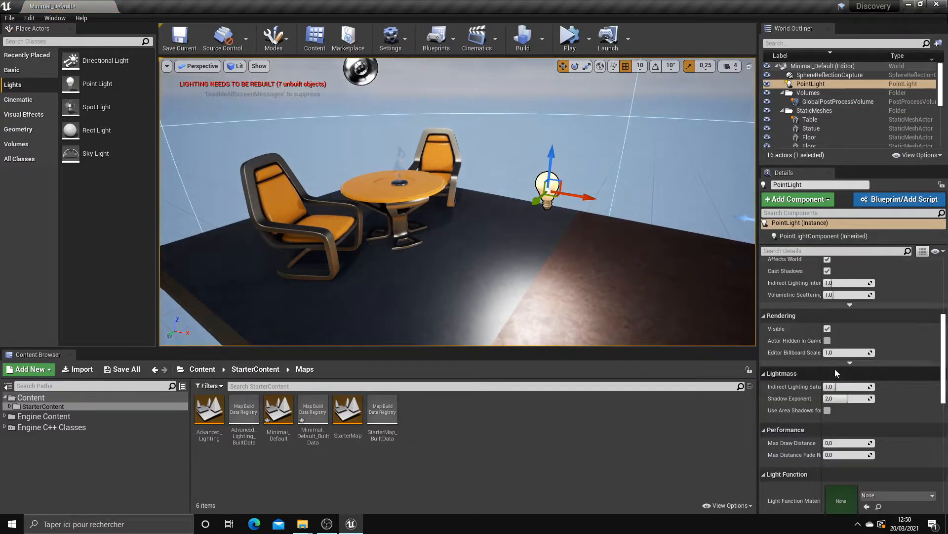
{"action": "left_click_drag", "start_coordinate": [838, 348], "coordinate": [860, 348]}
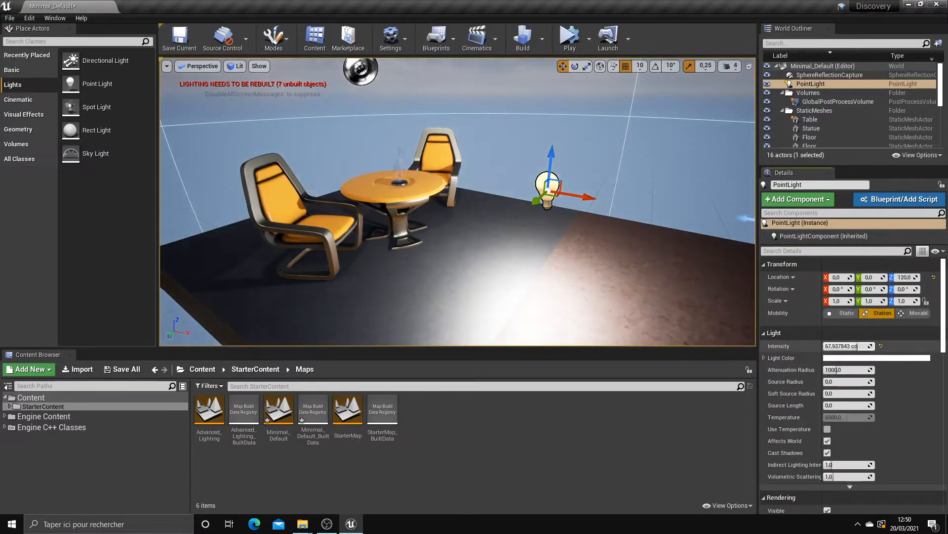
Step: Try a light blue colour for the point light without keeping it, and delete the light
{"action": "left_click", "coordinate": [851, 357]}
{"action": "left_click", "coordinate": [698, 305]}
{"action": "left_click", "coordinate": [659, 305]}
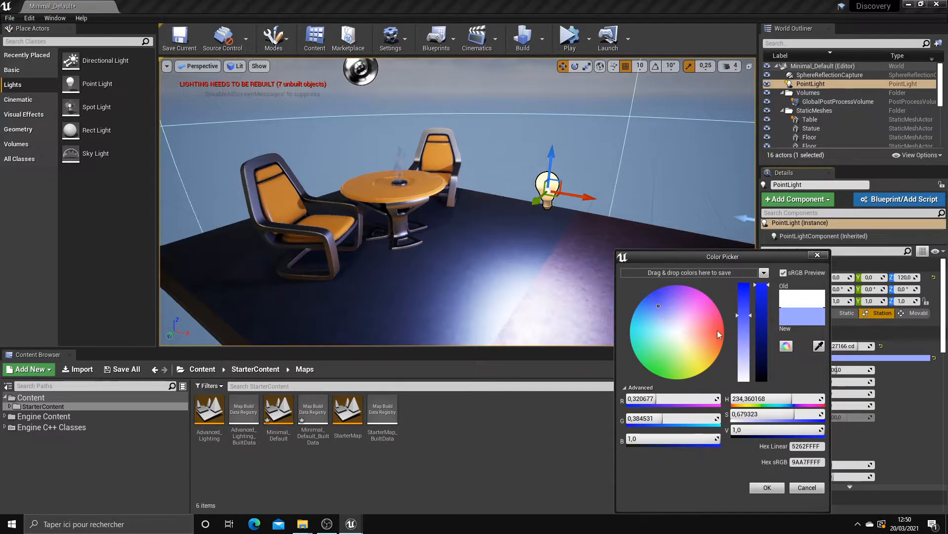
{"action": "left_click", "coordinate": [810, 487]}
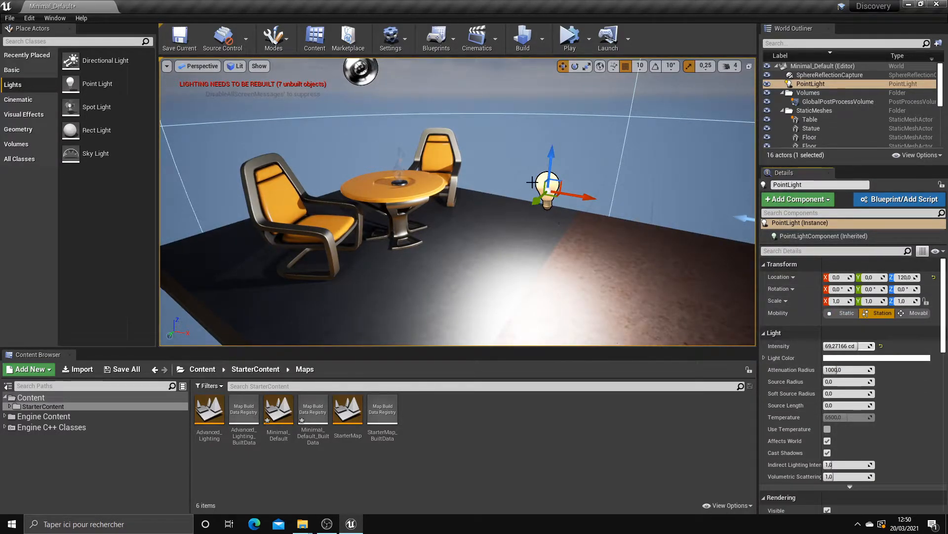
{"action": "key", "text": "Delete"}
Step: Select the table and review its Static Mesh, Materials, Physics and Collision properties
{"action": "left_click", "coordinate": [429, 191]}
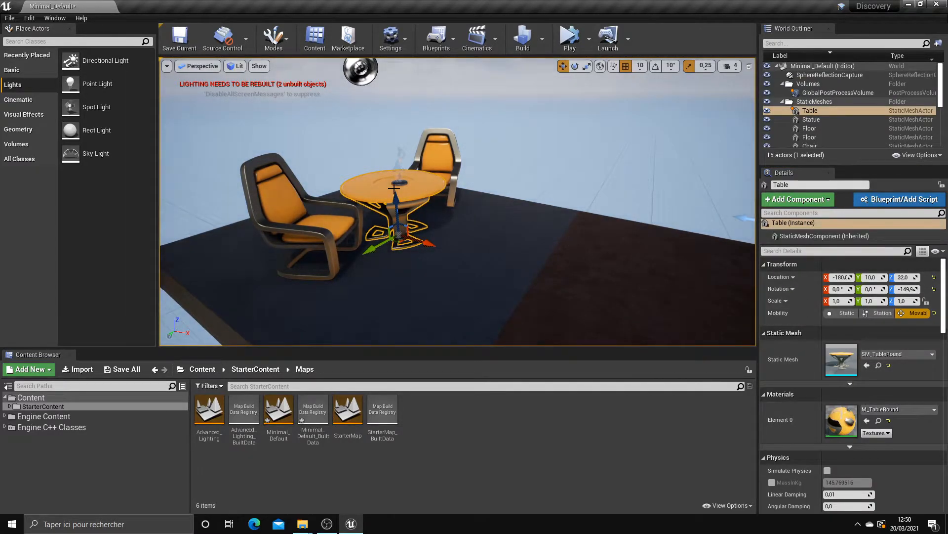
{"action": "scroll", "coordinate": [819, 315], "scroll_direction": "down", "scroll_amount": 5}
{"action": "scroll", "coordinate": [834, 348], "scroll_direction": "up", "scroll_amount": 2}
{"action": "scroll", "coordinate": [840, 354], "scroll_direction": "down", "scroll_amount": 6}
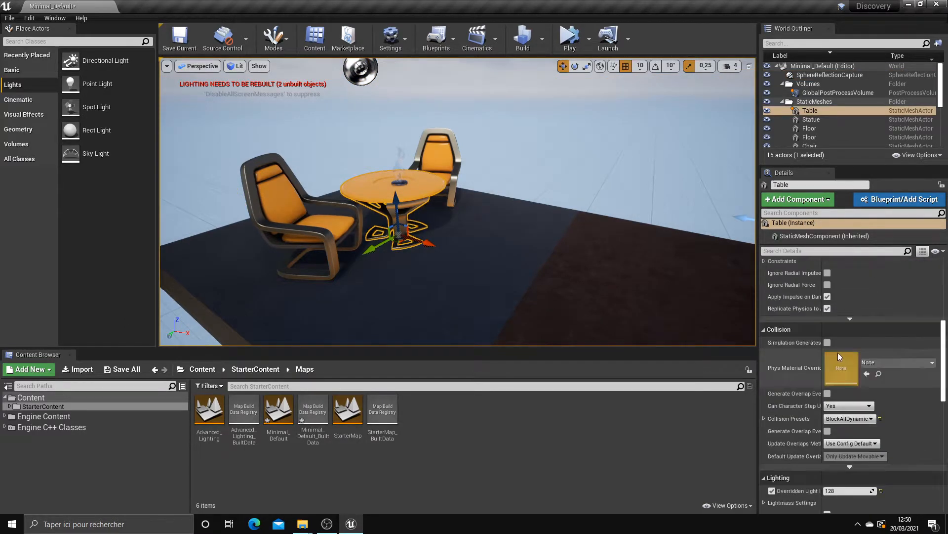
{"action": "scroll", "coordinate": [839, 354], "scroll_direction": "up", "scroll_amount": 4}
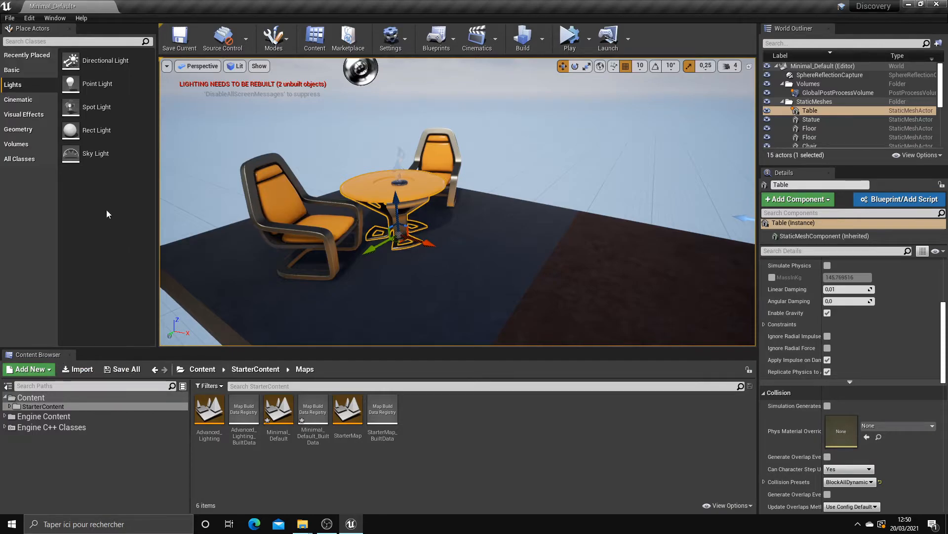
{"action": "mouse_move", "coordinate": [379, 305]}
{"action": "right_mouse_down"}
{"action": "mouse_move", "coordinate": [390, 262]}
{"action": "mouse_move", "coordinate": [379, 305]}
{"action": "right_mouse_up"}
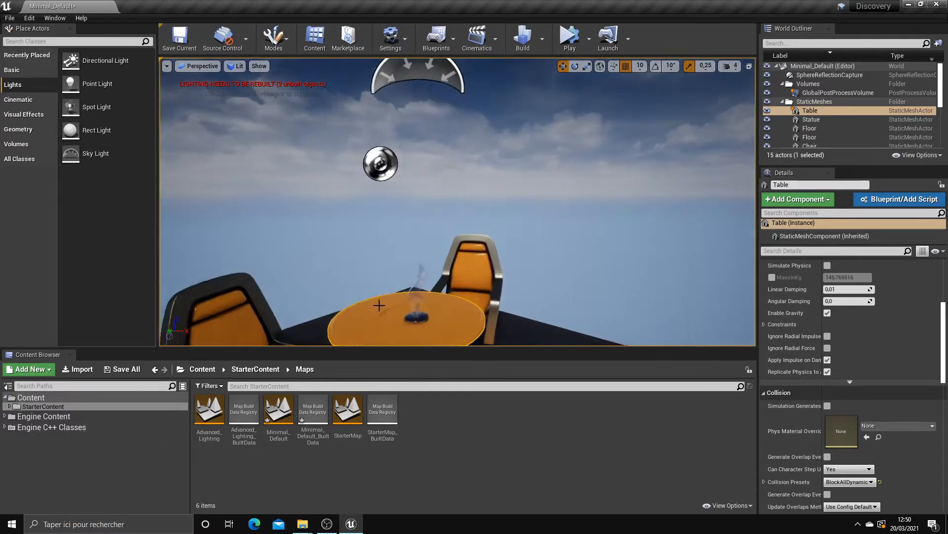
{"action": "scroll", "coordinate": [379, 305], "scroll_direction": "down", "scroll_amount": 5}
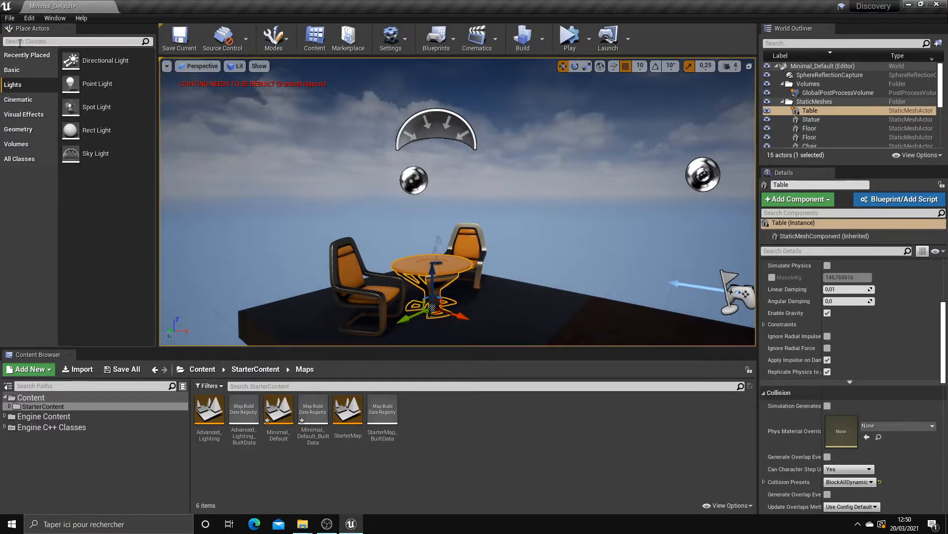
Step: Examine the Landscape, Foliage, Brush Editing and Mesh Paint modes one after another and return to Select mode
{"action": "left_click", "coordinate": [273, 37]}
{"action": "left_click", "coordinate": [277, 76]}
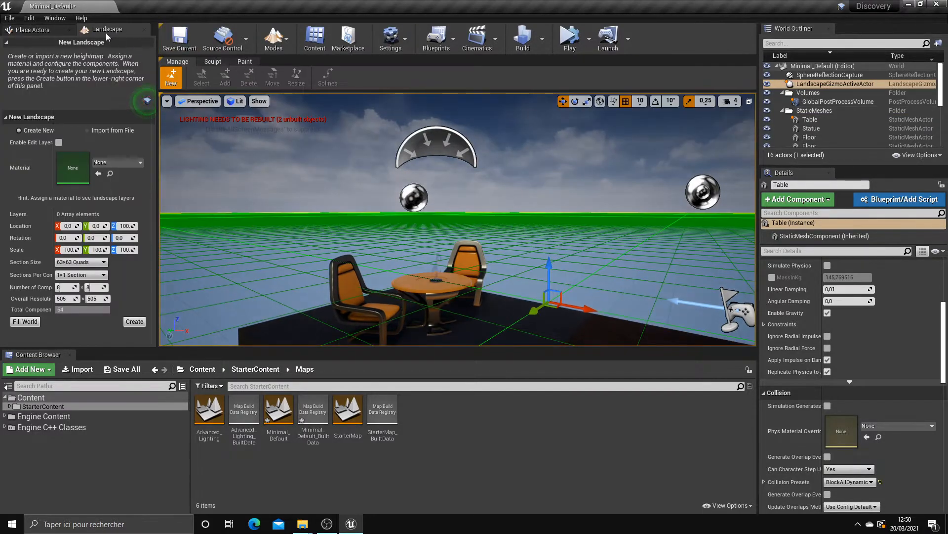
{"action": "left_click", "coordinate": [274, 39]}
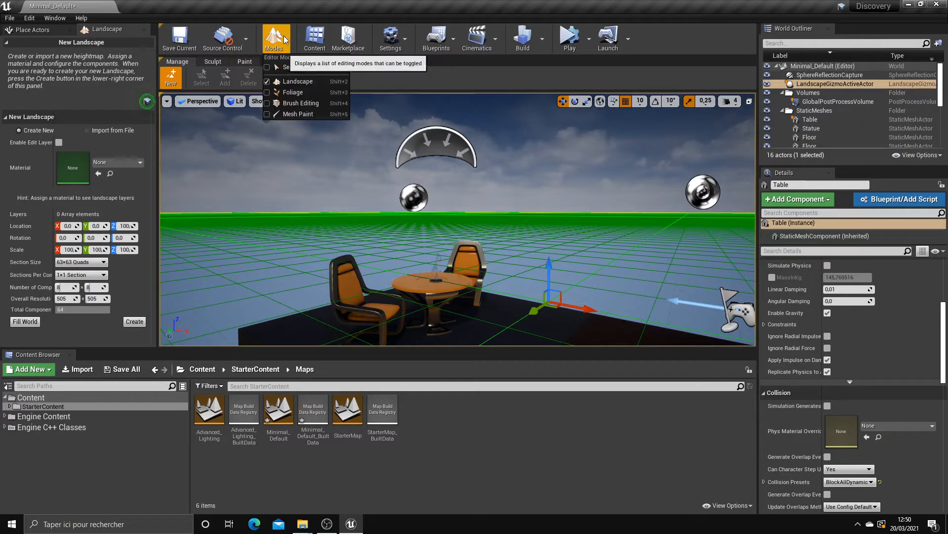
{"action": "left_click", "coordinate": [289, 92]}
{"action": "left_click", "coordinate": [276, 44]}
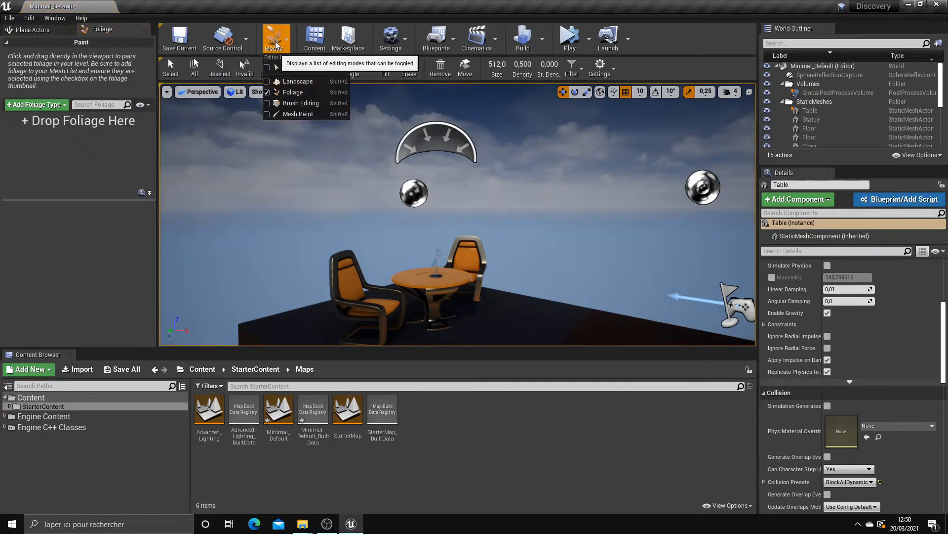
{"action": "left_click", "coordinate": [301, 103]}
{"action": "left_click", "coordinate": [275, 40]}
{"action": "left_click", "coordinate": [302, 114]}
{"action": "left_click", "coordinate": [273, 37]}
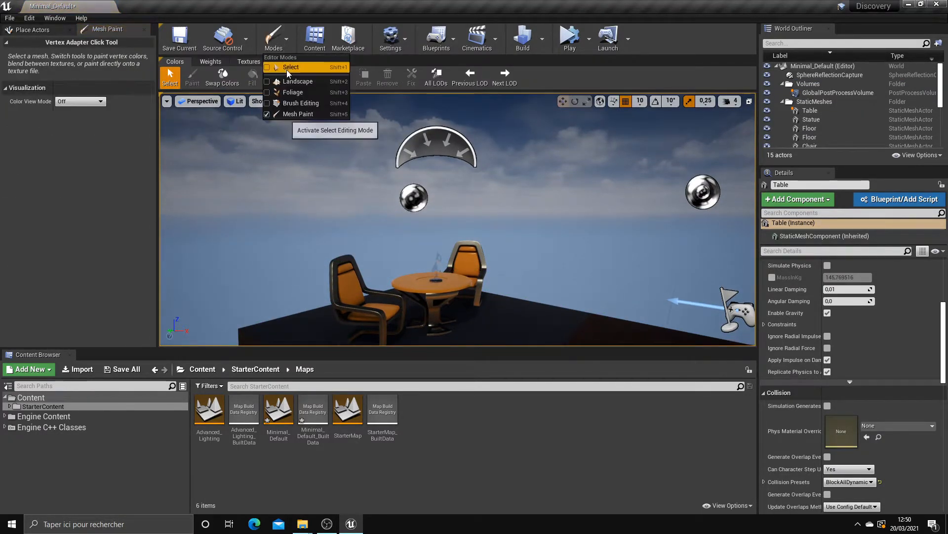
{"action": "left_click", "coordinate": [291, 67]}
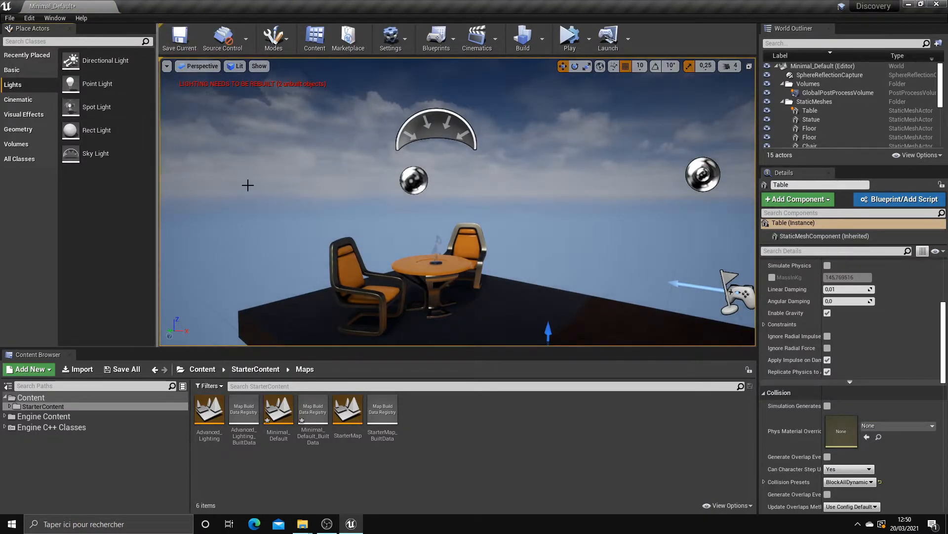
Step: Browse the placeable actor categories in order from Recently Placed through All Classes
{"action": "right_click_drag", "start_coordinate": [367, 199], "coordinate": [368, 222]}
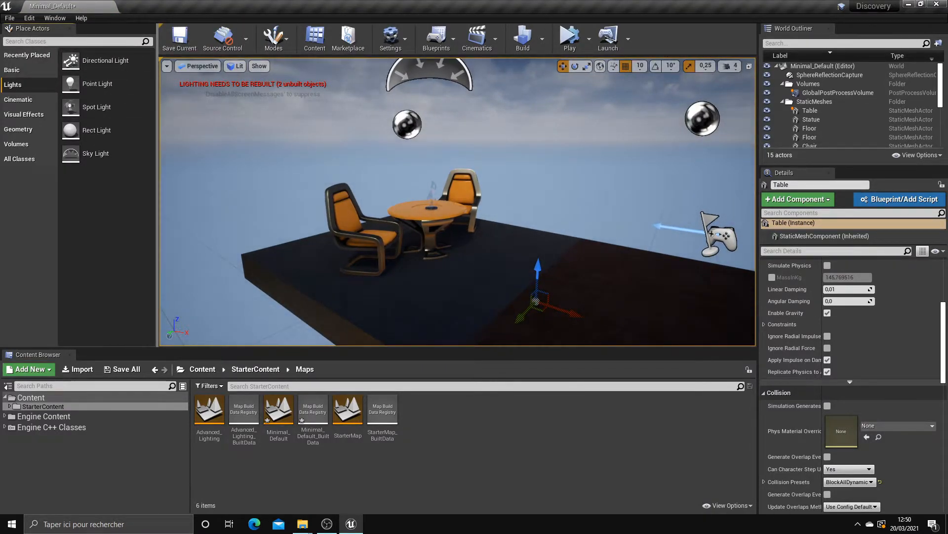
{"action": "right_click_drag", "start_coordinate": [217, 148], "coordinate": [229, 136]}
{"action": "scroll", "coordinate": [218, 149], "scroll_direction": "up", "scroll_amount": 5}
{"action": "scroll", "coordinate": [217, 148], "scroll_direction": "down", "scroll_amount": 5}
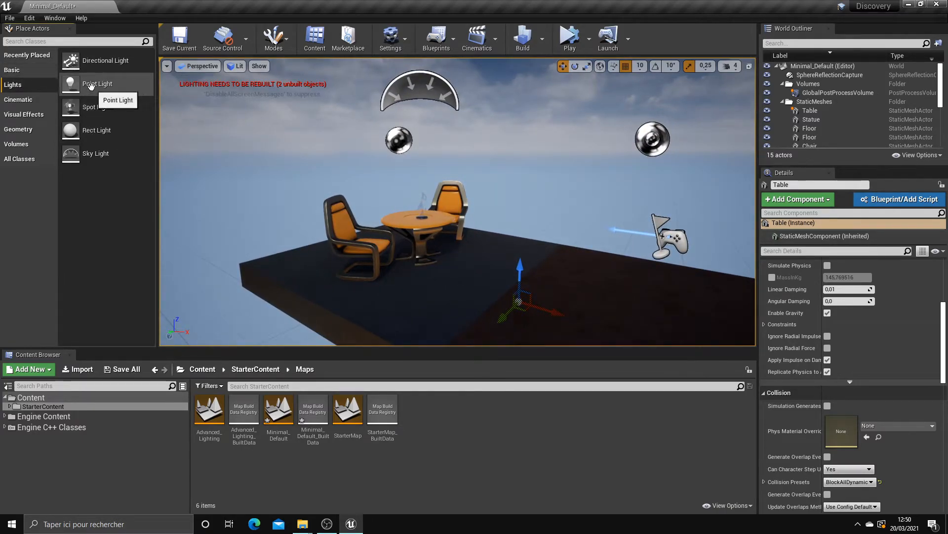
{"action": "left_click", "coordinate": [20, 56]}
{"action": "left_click", "coordinate": [18, 70]}
{"action": "left_click", "coordinate": [18, 85]}
{"action": "left_click", "coordinate": [19, 100]}
{"action": "left_click", "coordinate": [23, 114]}
{"action": "left_click", "coordinate": [18, 129]}
{"action": "left_click", "coordinate": [17, 144]}
{"action": "left_click", "coordinate": [19, 159]}
Step: Place three point lights from the Lights category around the floor and table area
{"action": "left_click", "coordinate": [13, 84]}
{"action": "left_click_drag", "start_coordinate": [89, 84], "coordinate": [553, 190]}
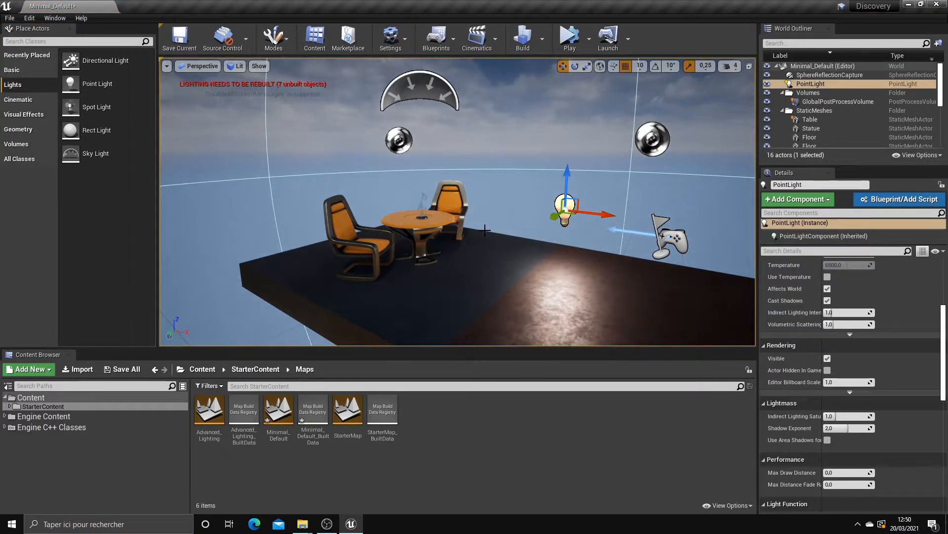
{"action": "left_click_drag", "start_coordinate": [89, 84], "coordinate": [498, 247]}
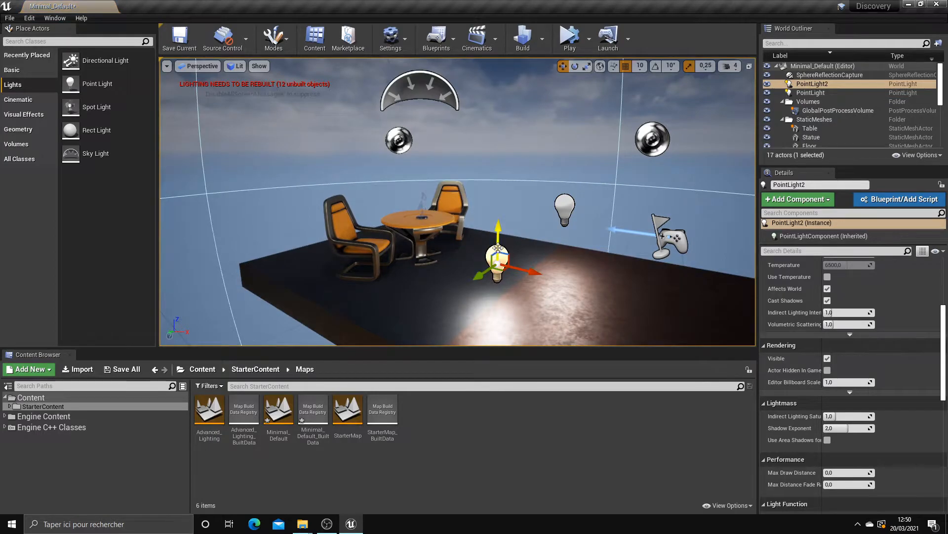
{"action": "left_click", "coordinate": [88, 92]}
{"action": "left_click_drag", "start_coordinate": [88, 92], "coordinate": [440, 187]}
{"action": "right_click_drag", "start_coordinate": [456, 269], "coordinate": [445, 252]}
Step: Delete the three point lights from the level one by one
{"action": "key", "text": "Delete"}
{"action": "left_click", "coordinate": [448, 251]}
{"action": "key", "text": "Delete"}
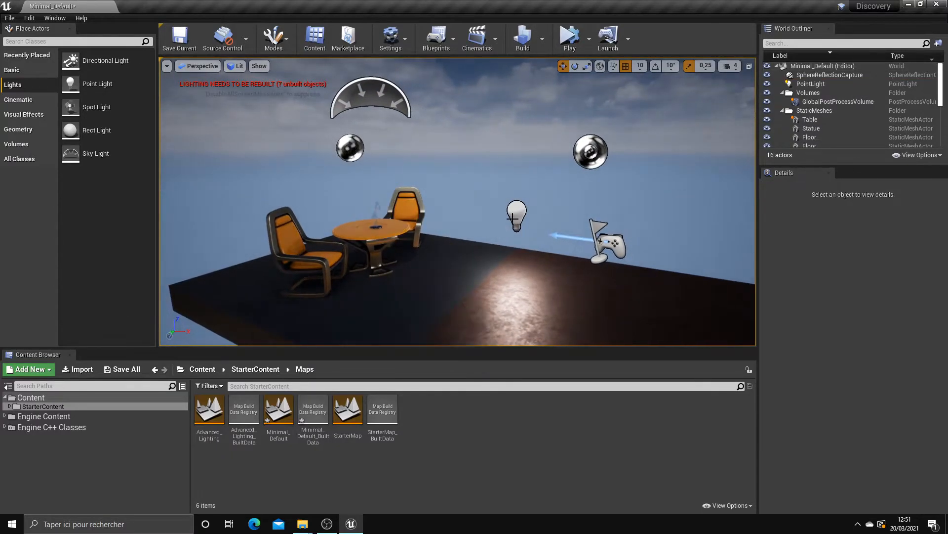
{"action": "left_click", "coordinate": [512, 220]}
{"action": "key", "text": "Delete"}
Step: Place a cube and a cylinder from the Basic category on the floor and delete both shapes
{"action": "left_click", "coordinate": [29, 70]}
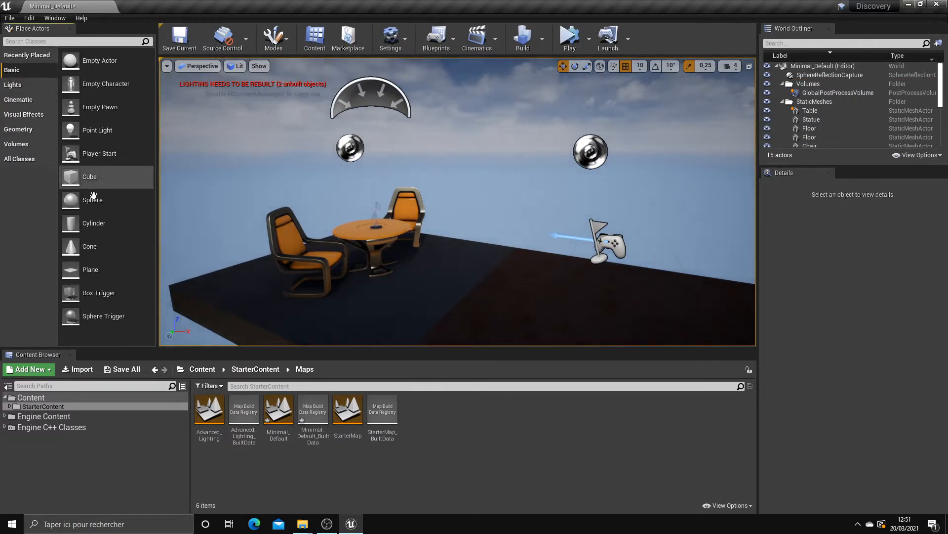
{"action": "left_click_drag", "start_coordinate": [87, 186], "coordinate": [498, 267]}
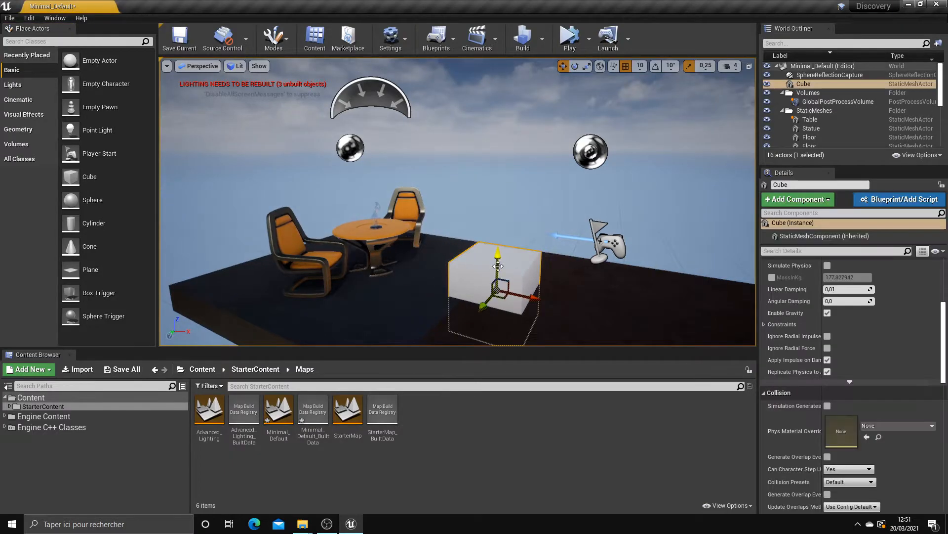
{"action": "left_click_drag", "start_coordinate": [86, 223], "coordinate": [617, 294]}
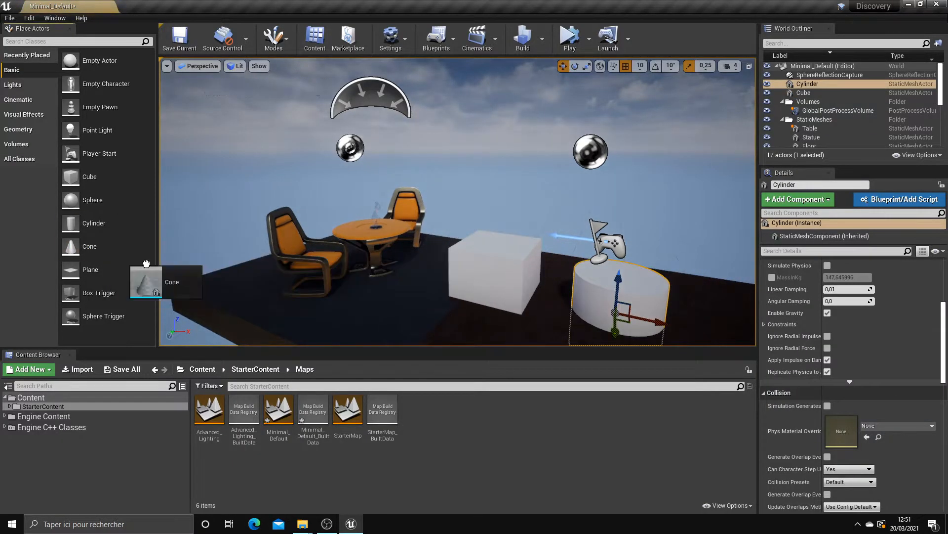
{"action": "left_click", "coordinate": [494, 277]}
{"action": "key", "text": "Delete"}
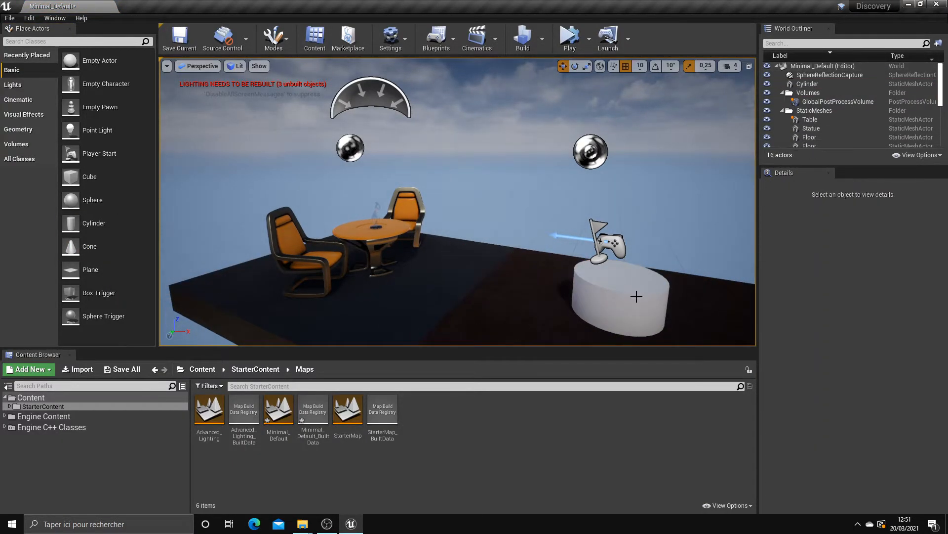
{"action": "left_click", "coordinate": [617, 297]}
{"action": "key", "text": "Delete"}
Step: Search the placeable actors for "fog", place an Exponential Height Fog in the level and delete it
{"action": "right_click_drag", "start_coordinate": [216, 184], "coordinate": [256, 187]}
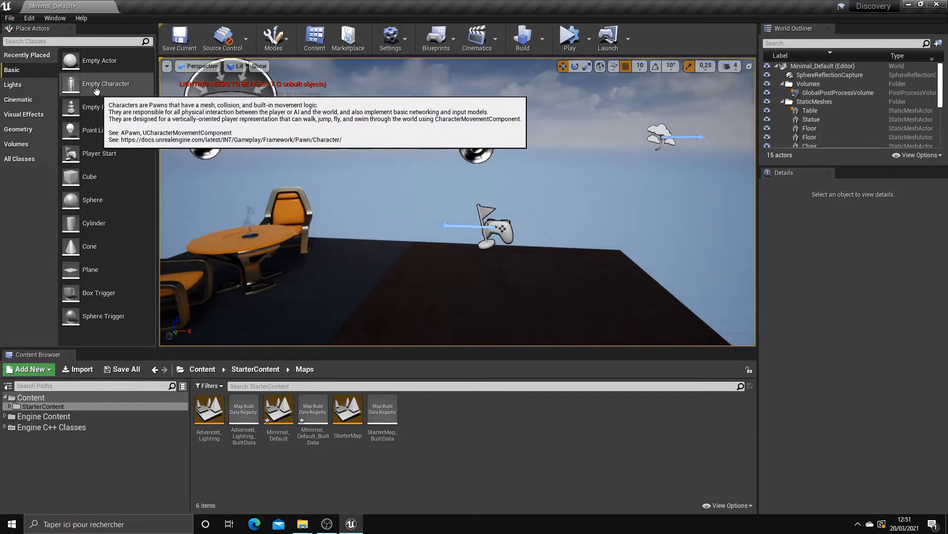
{"action": "left_click", "coordinate": [37, 87]}
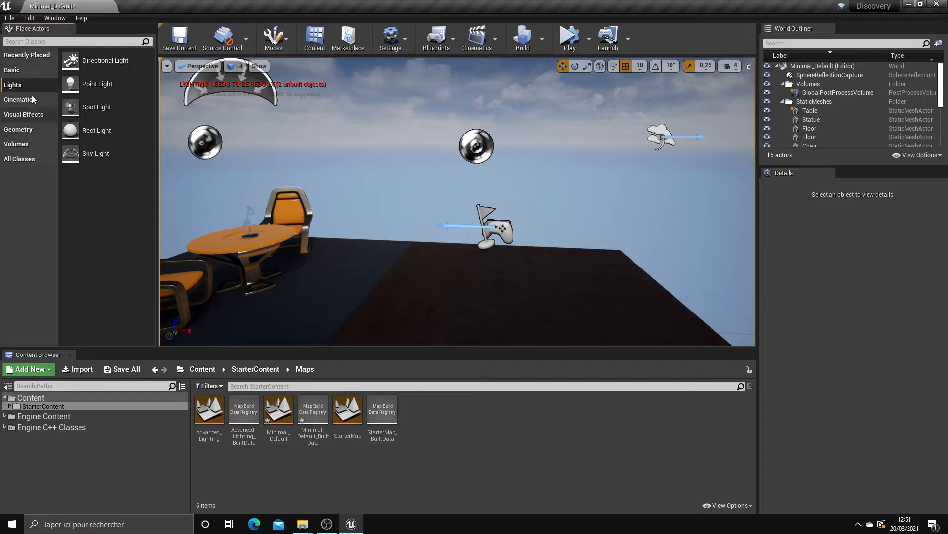
{"action": "type", "text": "fog"}
{"action": "left_click_drag", "start_coordinate": [58, 83], "coordinate": [424, 267]}
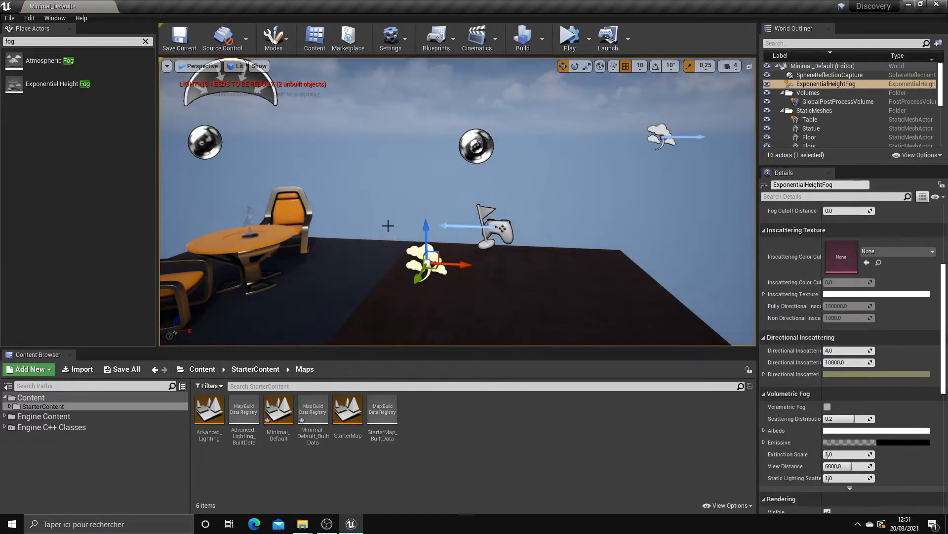
{"action": "key", "text": "Delete"}
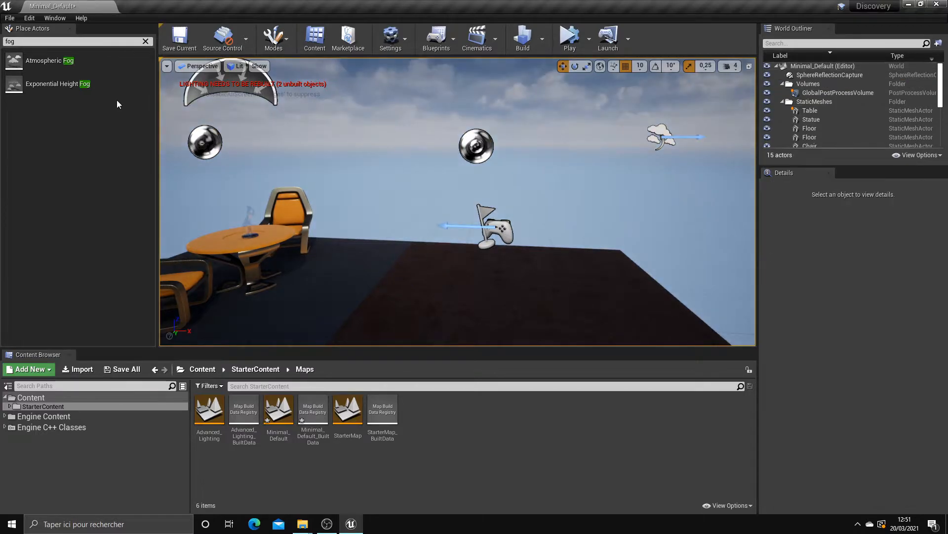
{"action": "left_click", "coordinate": [145, 42]}
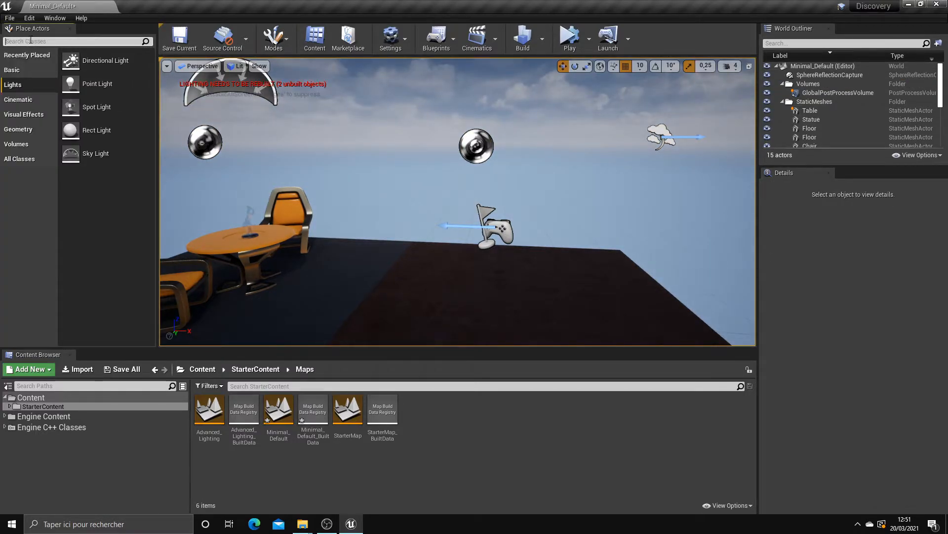
Step: Search the placeable actors for "came", place a Camera above the floor and delete it
{"action": "left_click", "coordinate": [34, 40]}
{"action": "type", "text": "came"}
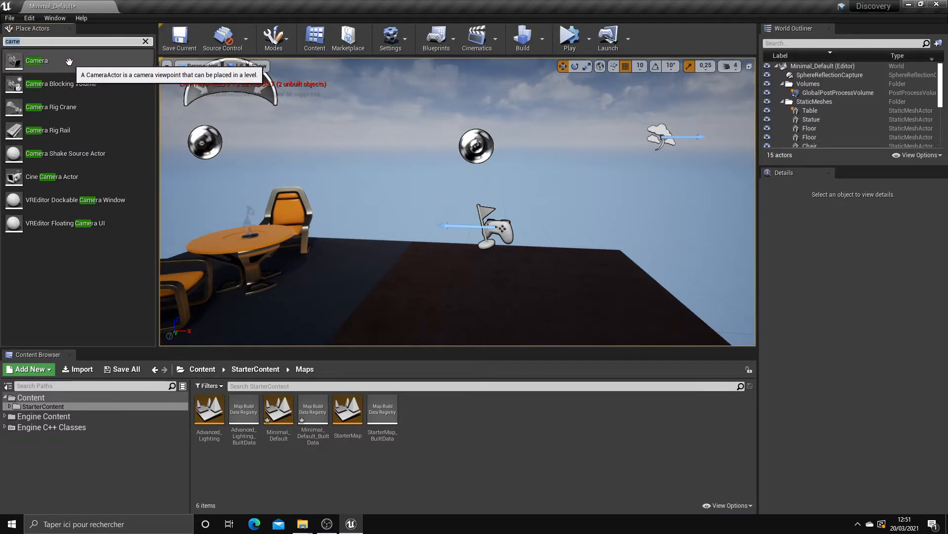
{"action": "left_click_drag", "start_coordinate": [70, 59], "coordinate": [439, 245]}
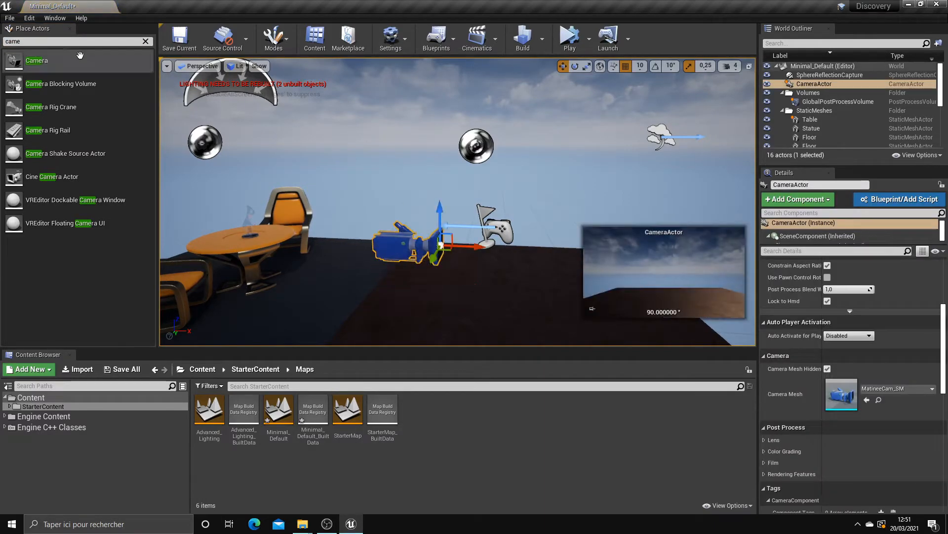
{"action": "left_click", "coordinate": [47, 42]}
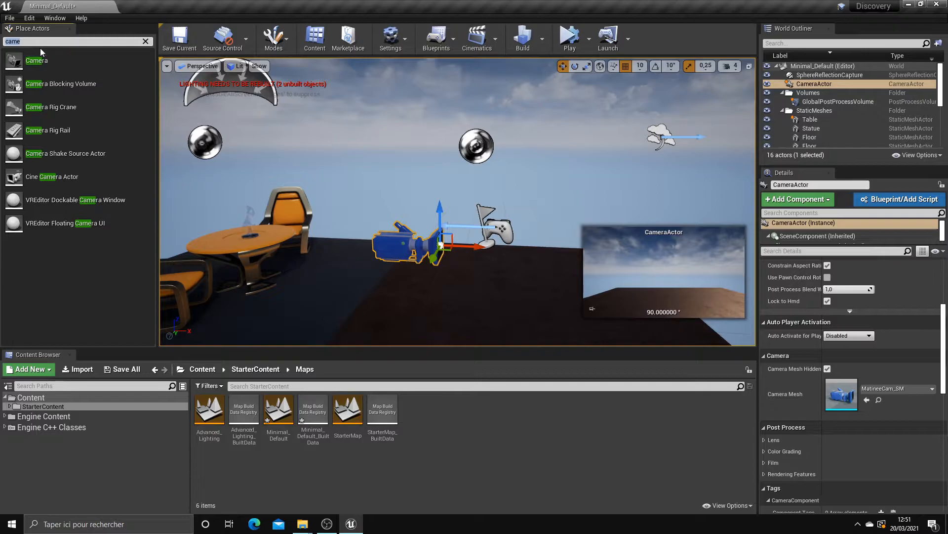
{"action": "left_click", "coordinate": [146, 42]}
{"action": "right_click_drag", "start_coordinate": [383, 230], "coordinate": [383, 230]}
{"action": "key", "text": "Delete"}
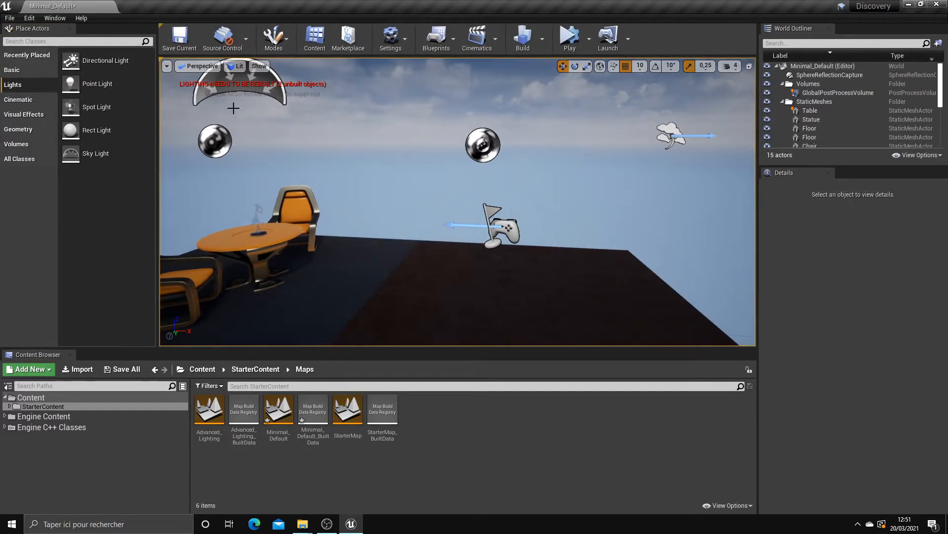
Step: Activate the Landscape editing mode
{"action": "left_click", "coordinate": [274, 39]}
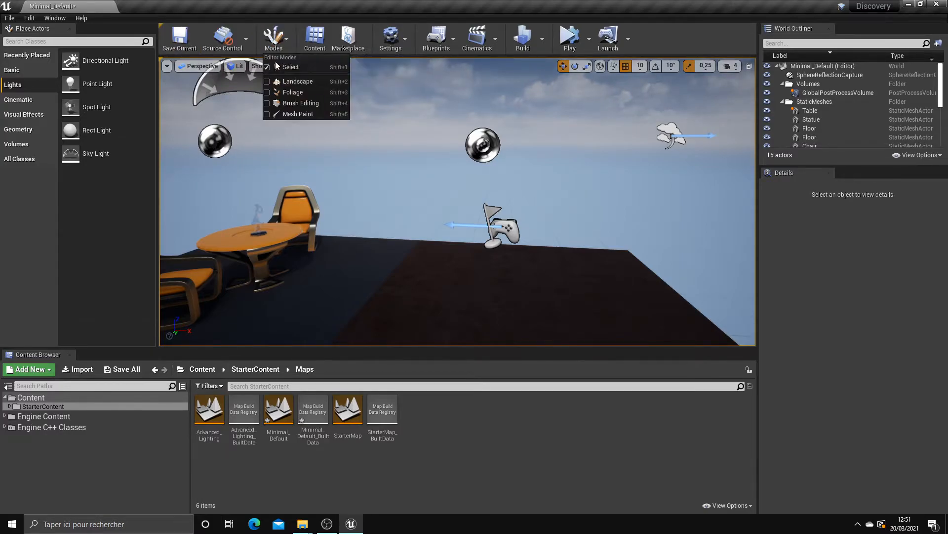
{"action": "left_click", "coordinate": [287, 81]}
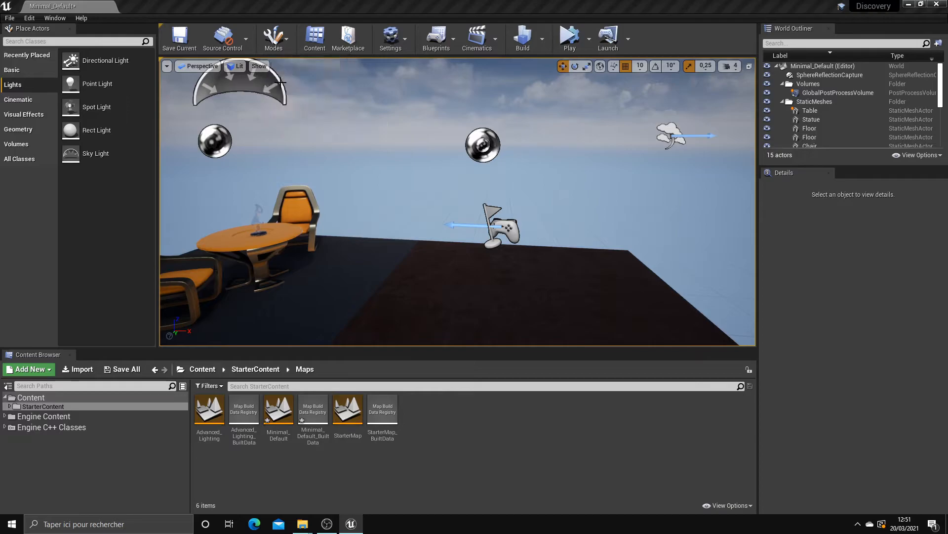
{"action": "right_click_drag", "start_coordinate": [276, 198], "coordinate": [255, 204]}
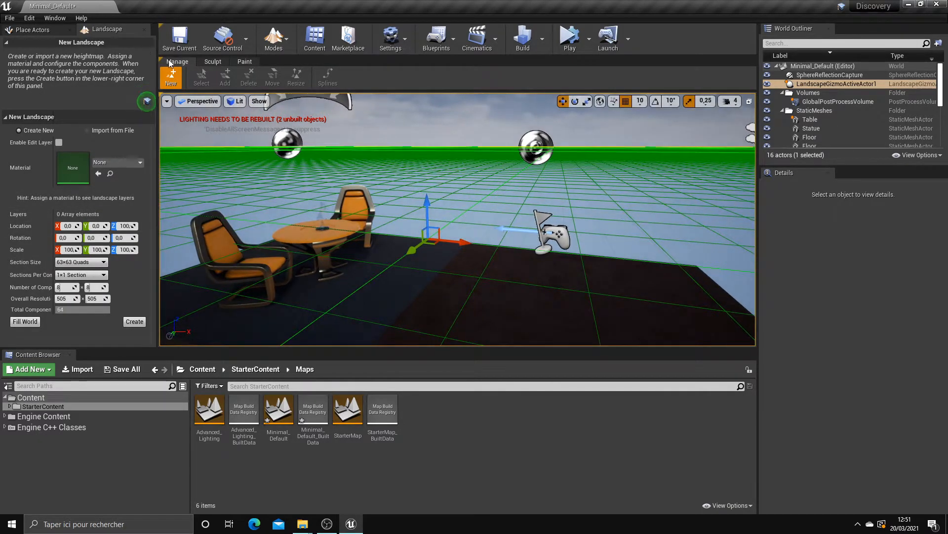
Step: Place two Point Lights on the floor in Landscape mode, and select a light, the table and the rear chair in turn
{"action": "left_click", "coordinate": [32, 29]}
{"action": "left_click_drag", "start_coordinate": [97, 85], "coordinate": [446, 276]}
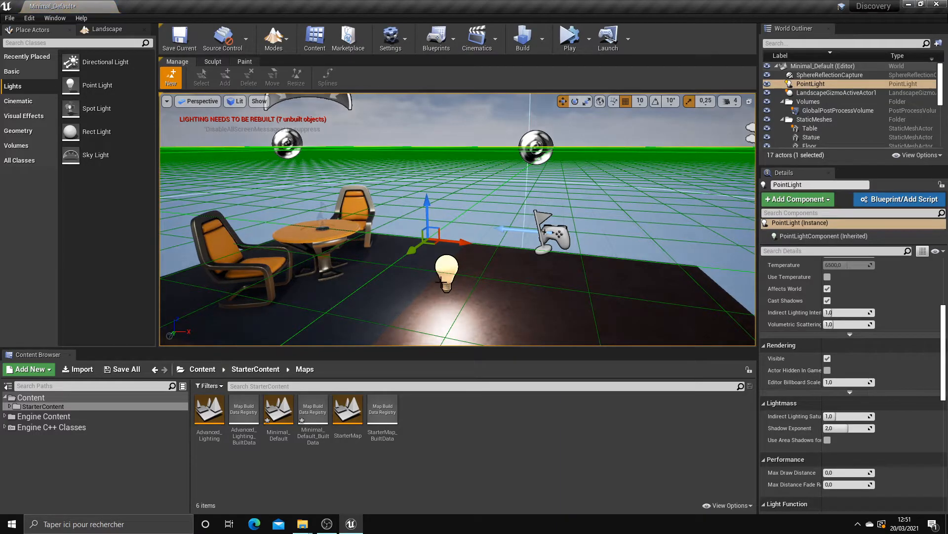
{"action": "left_click_drag", "start_coordinate": [97, 85], "coordinate": [536, 280]}
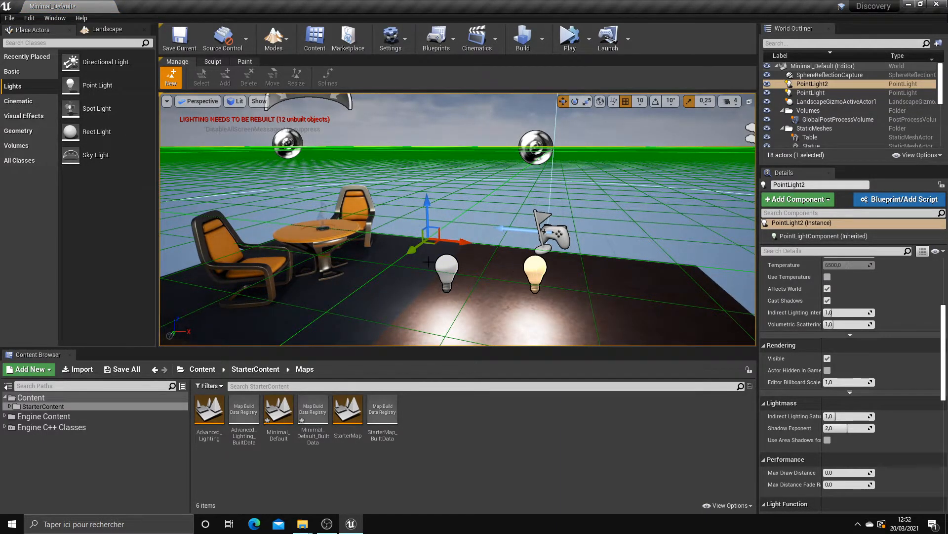
{"action": "left_click", "coordinate": [444, 265]}
{"action": "left_click", "coordinate": [306, 239]}
{"action": "left_click", "coordinate": [349, 213]}
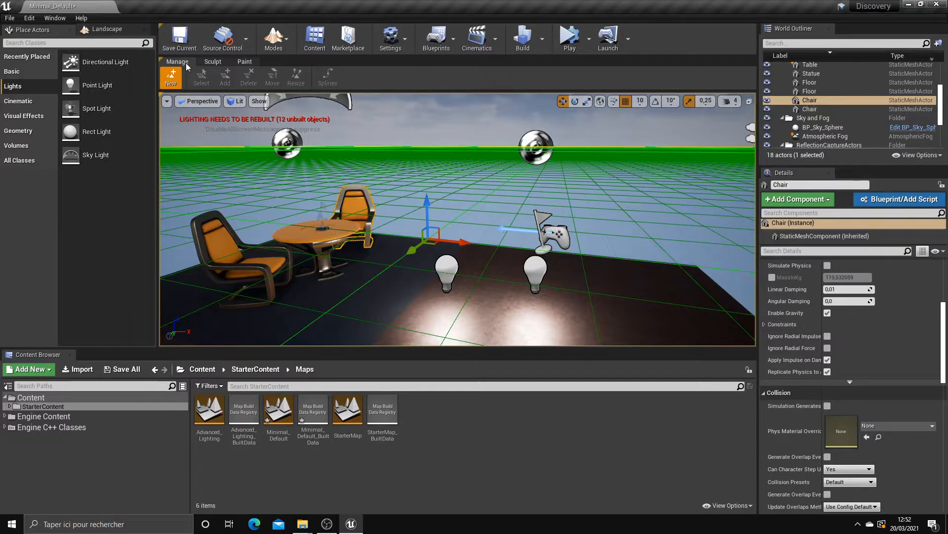
Step: Leave the Landscape mode and return to the placeable actors
{"action": "left_click", "coordinate": [273, 37]}
{"action": "left_click", "coordinate": [106, 29]}
{"action": "left_click", "coordinate": [49, 30]}
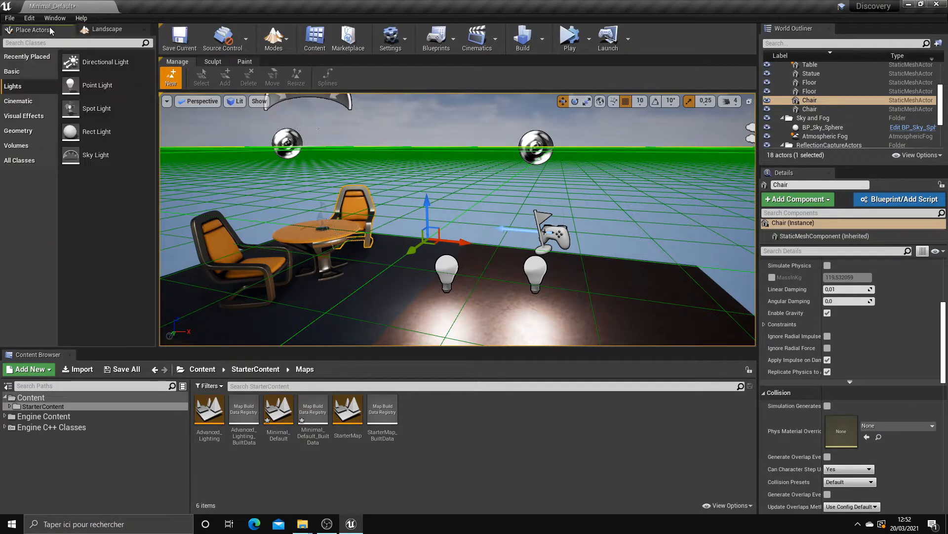
{"action": "left_click", "coordinate": [145, 31]}
Step: Delete the two point lights from the level one by one
{"action": "left_click", "coordinate": [449, 257]}
{"action": "left_click_drag", "start_coordinate": [449, 257], "coordinate": [440, 233]}
{"action": "key", "text": "Delete"}
{"action": "left_click", "coordinate": [547, 254]}
{"action": "key", "text": "Delete"}
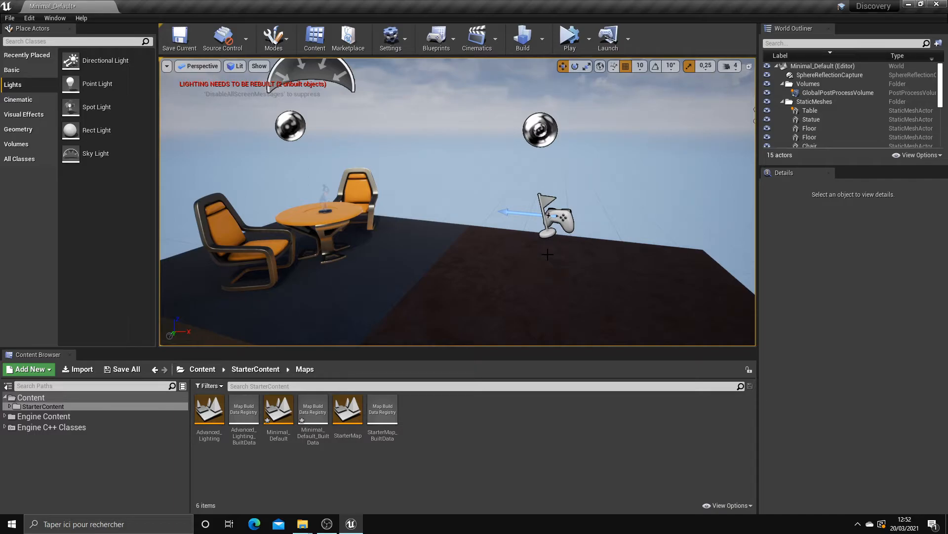
{"action": "left_click", "coordinate": [276, 42]}
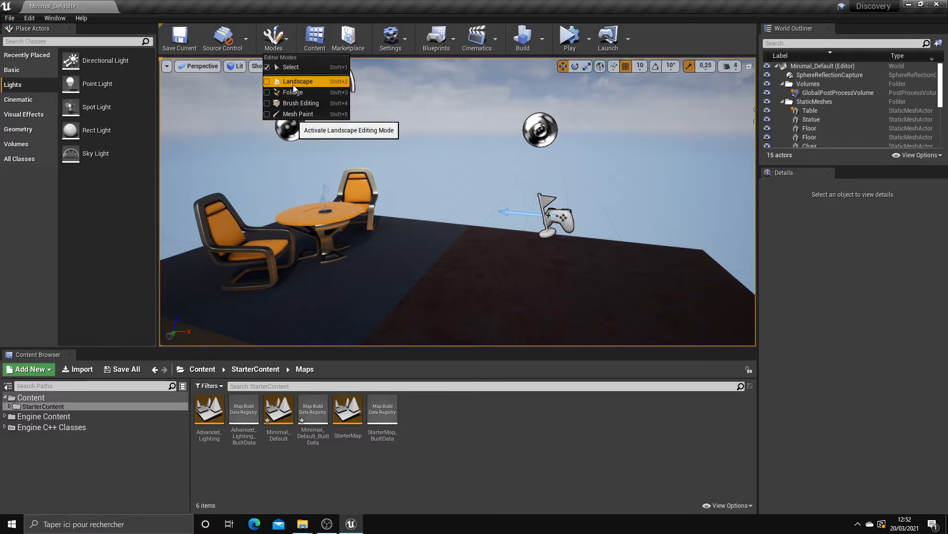
{"action": "left_click", "coordinate": [283, 42]}
{"action": "left_click", "coordinate": [284, 42]}
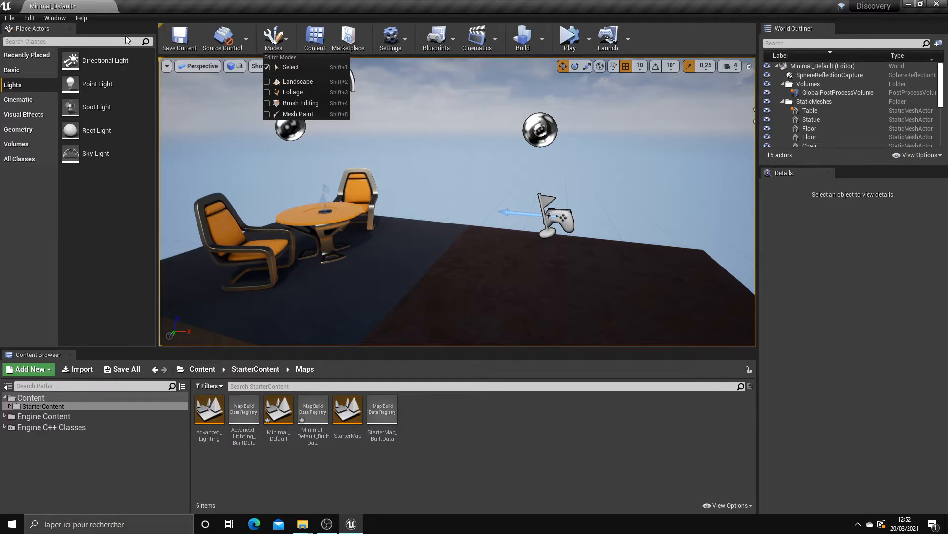
{"action": "left_click", "coordinate": [272, 43]}
{"action": "left_click", "coordinate": [273, 43]}
{"action": "left_click", "coordinate": [268, 29]}
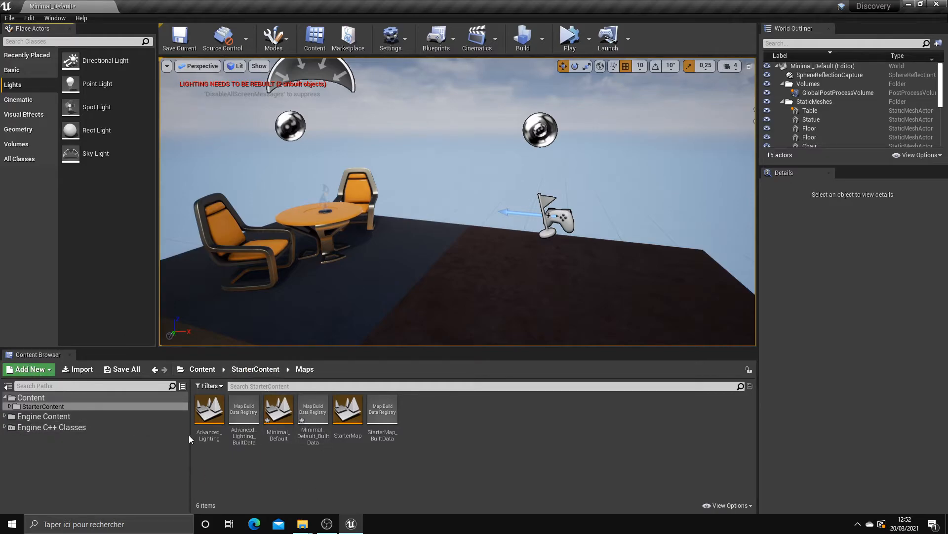
Step: Compare the project's Content and StarterContent folders in the editor with the same folders in File Explorer, then return to the editor
{"action": "left_click", "coordinate": [23, 406]}
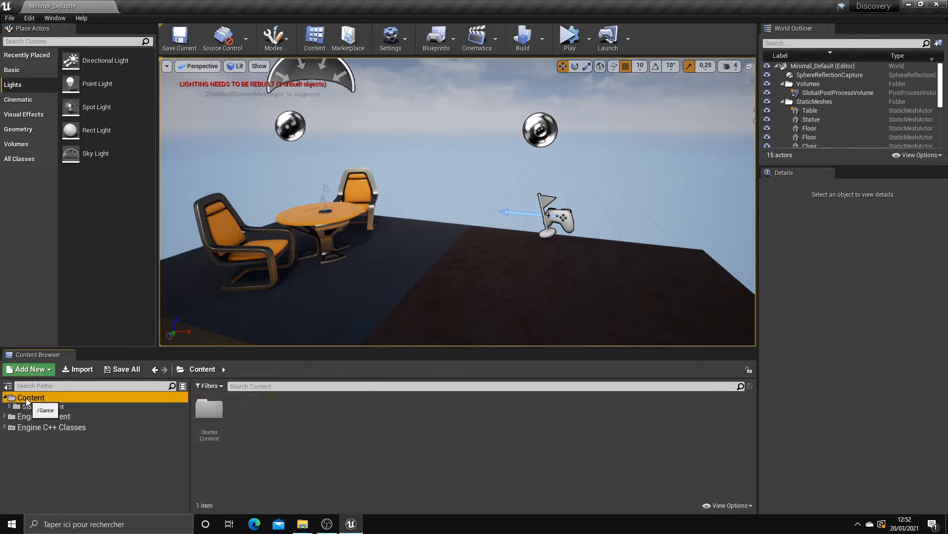
{"action": "mouse_move", "coordinate": [304, 527]}
{"action": "left_click", "coordinate": [339, 476]}
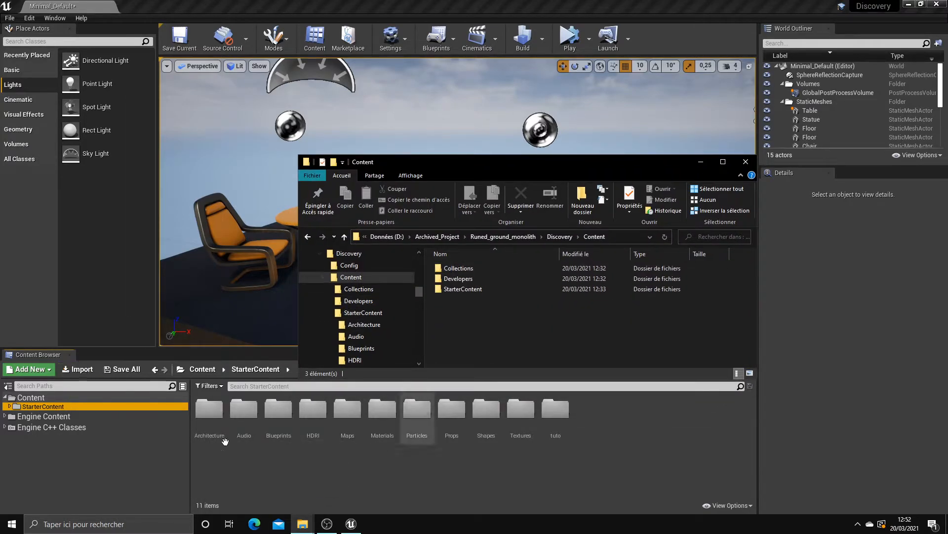
{"action": "double_click", "coordinate": [478, 288]}
{"action": "scroll", "coordinate": [453, 322], "scroll_direction": "down", "scroll_amount": 1}
{"action": "left_click", "coordinate": [454, 301]}
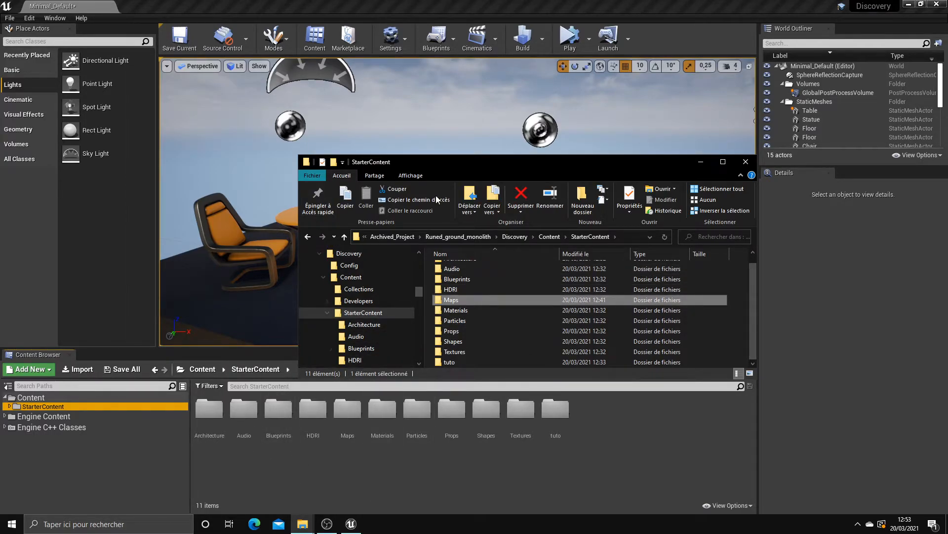
{"action": "left_click", "coordinate": [702, 166]}
Step: Open the Maps folder of StarterContent and examine the Minimal_Default and StarterMap levels
{"action": "right_click_drag", "start_coordinate": [425, 261], "coordinate": [605, 167]}
{"action": "scroll", "coordinate": [604, 167], "scroll_direction": "up", "scroll_amount": 1}
{"action": "scroll", "coordinate": [199, 217], "scroll_direction": "down", "scroll_amount": 6}
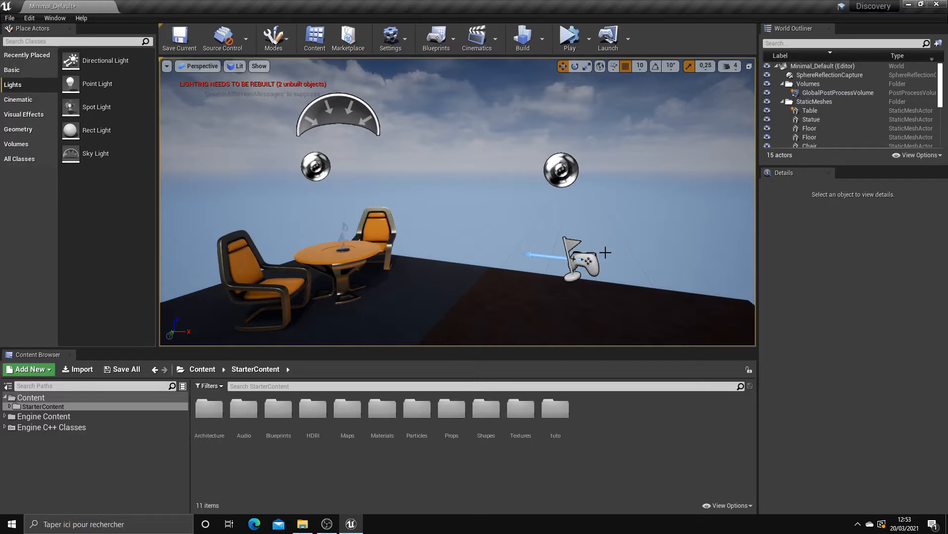
{"action": "double_click", "coordinate": [350, 421]}
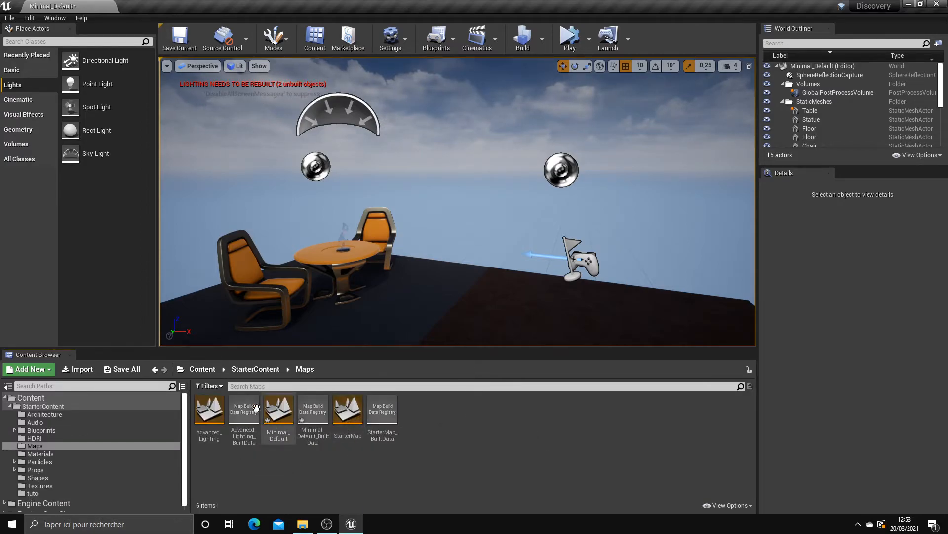
{"action": "left_click", "coordinate": [278, 412]}
{"action": "left_click", "coordinate": [346, 411]}
{"action": "right_click_drag", "start_coordinate": [425, 232], "coordinate": [418, 234]}
{"action": "right_click_drag", "start_coordinate": [478, 249], "coordinate": [462, 256]}
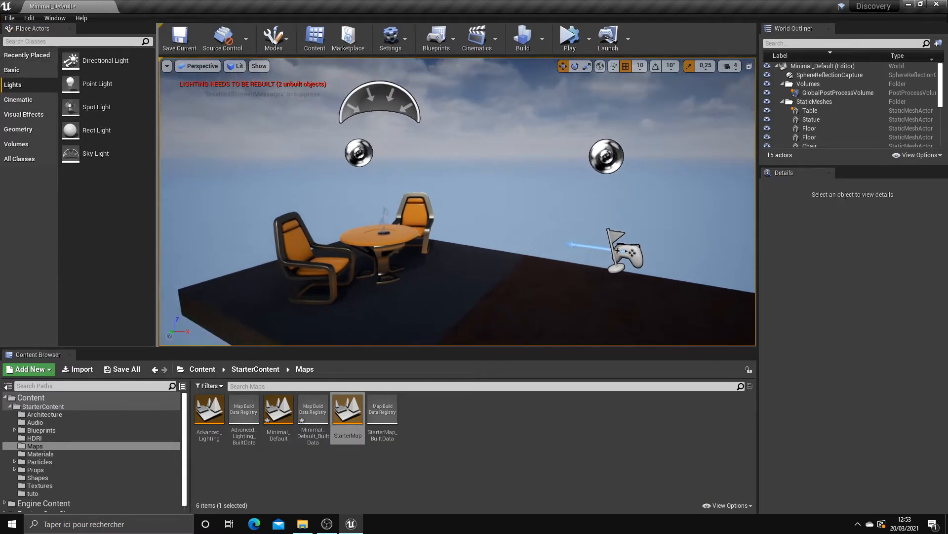
Step: Browse the Blueprints, HDRI, Audio, Particles, Props, Shapes and tuto folders of StarterContent
{"action": "left_click", "coordinate": [40, 430]}
{"action": "left_click", "coordinate": [41, 437]}
{"action": "left_click", "coordinate": [35, 422]}
{"action": "left_click", "coordinate": [46, 461]}
{"action": "left_click", "coordinate": [46, 469]}
{"action": "right_click_drag", "start_coordinate": [286, 296], "coordinate": [330, 290]}
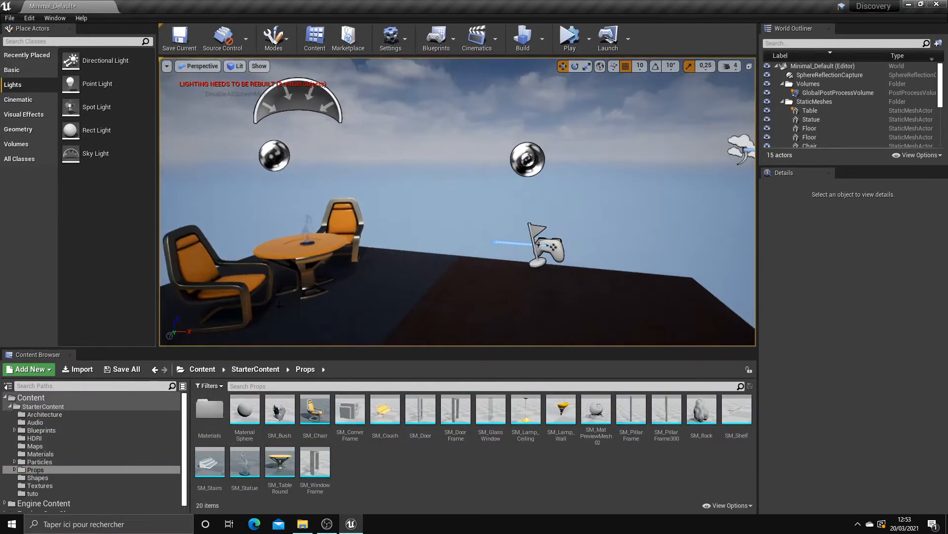
{"action": "left_click", "coordinate": [33, 480]}
{"action": "left_click", "coordinate": [35, 492]}
{"action": "left_click", "coordinate": [36, 477]}
{"action": "left_click", "coordinate": [34, 470]}
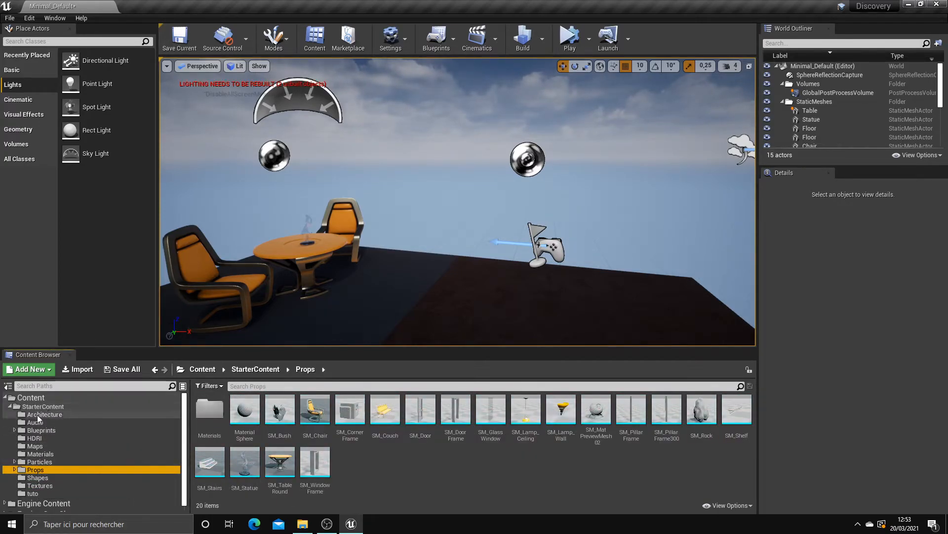
Step: Collapse and re-expand the StarterContent folder tree, and open the Props folder
{"action": "left_click", "coordinate": [20, 408]}
{"action": "left_click", "coordinate": [10, 406]}
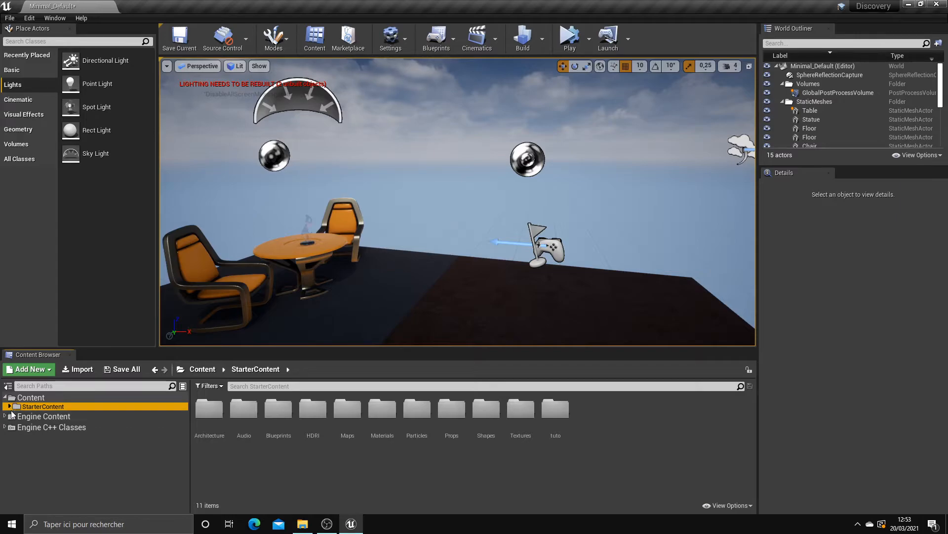
{"action": "left_click", "coordinate": [9, 406]}
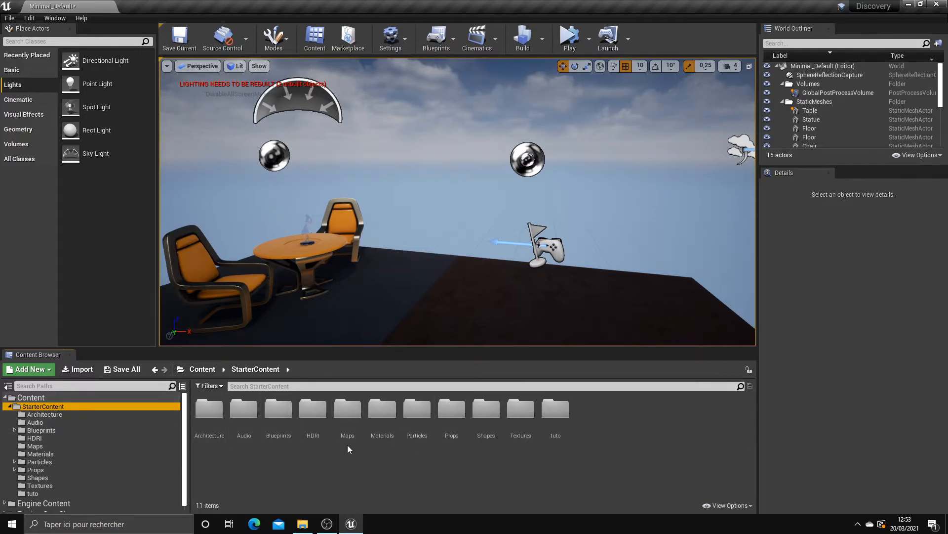
{"action": "double_click", "coordinate": [450, 422]}
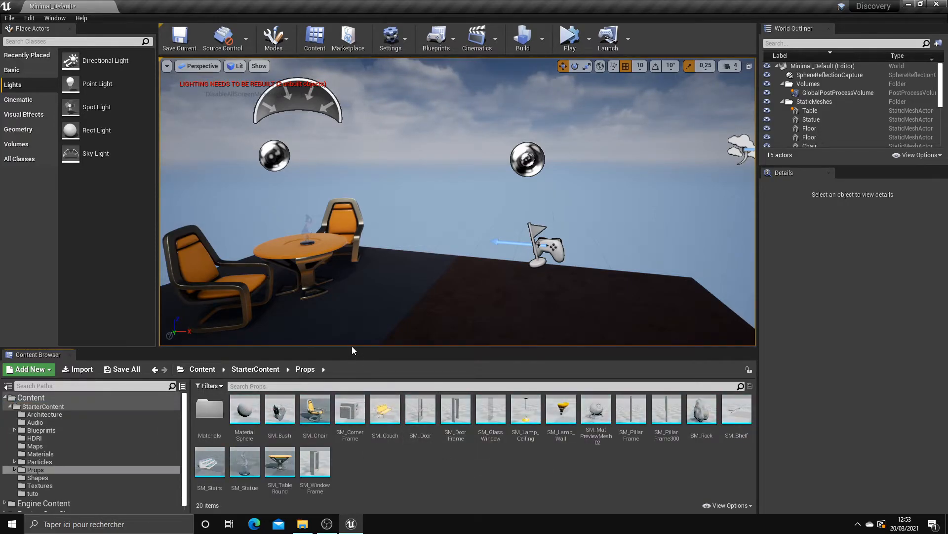
{"action": "right_click_drag", "start_coordinate": [370, 322], "coordinate": [187, 416]}
{"action": "key", "text": "s"}
{"action": "left_click", "coordinate": [55, 469]}
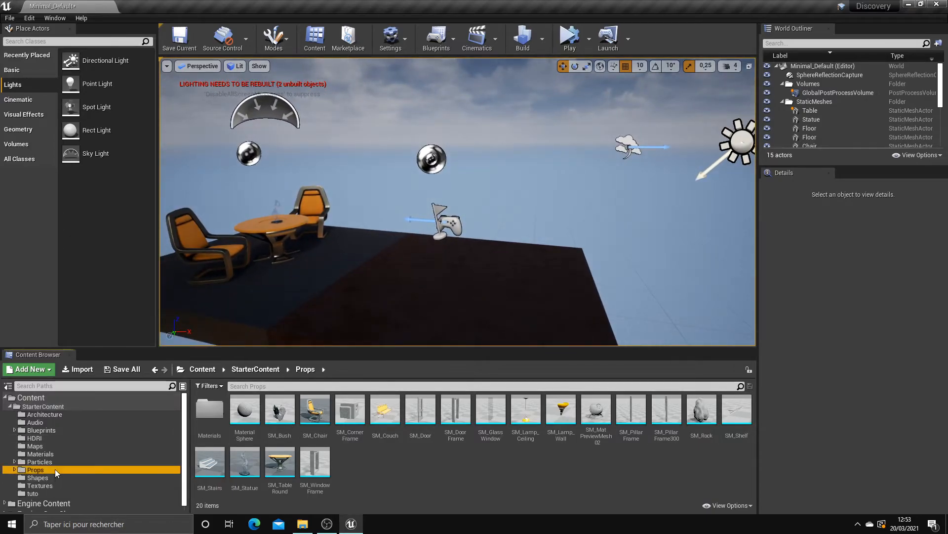
{"action": "left_click", "coordinate": [52, 476]}
{"action": "left_click", "coordinate": [52, 469]}
Step: Place two SM_Rock meshes, an SM_Lamp_Wall and an SM_MatPreviewMesh_02 on the floor
{"action": "left_click_drag", "start_coordinate": [701, 410], "coordinate": [549, 262]}
{"action": "left_click_drag", "start_coordinate": [702, 410], "coordinate": [476, 250]}
{"action": "left_click_drag", "start_coordinate": [561, 410], "coordinate": [421, 297]}
{"action": "left_click_drag", "start_coordinate": [533, 371], "coordinate": [378, 312]}
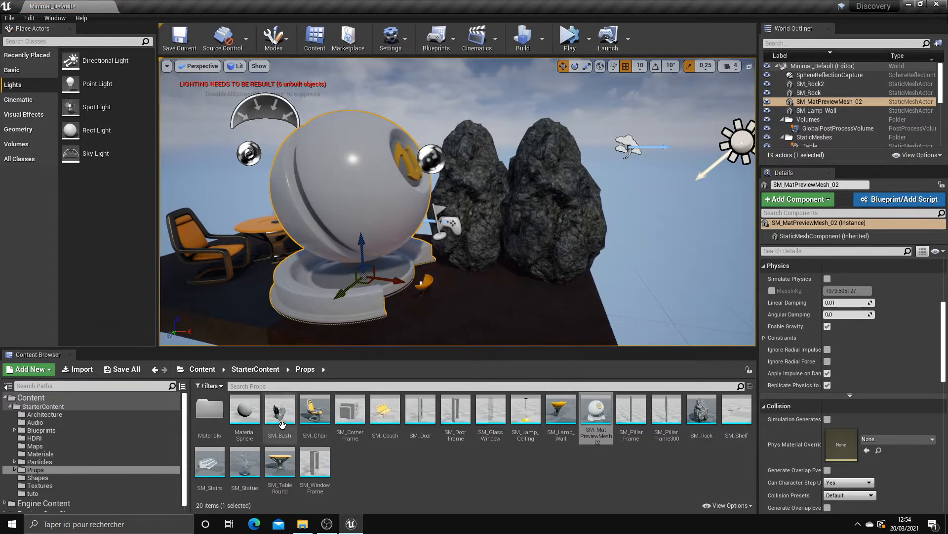
Step: Delete the preview mesh, the wall lamp and both rocks from the level
{"action": "key", "text": "Delete"}
{"action": "left_click", "coordinate": [434, 274]}
{"action": "key", "text": "Delete"}
{"action": "left_click", "coordinate": [475, 208]}
{"action": "key", "text": "Delete"}
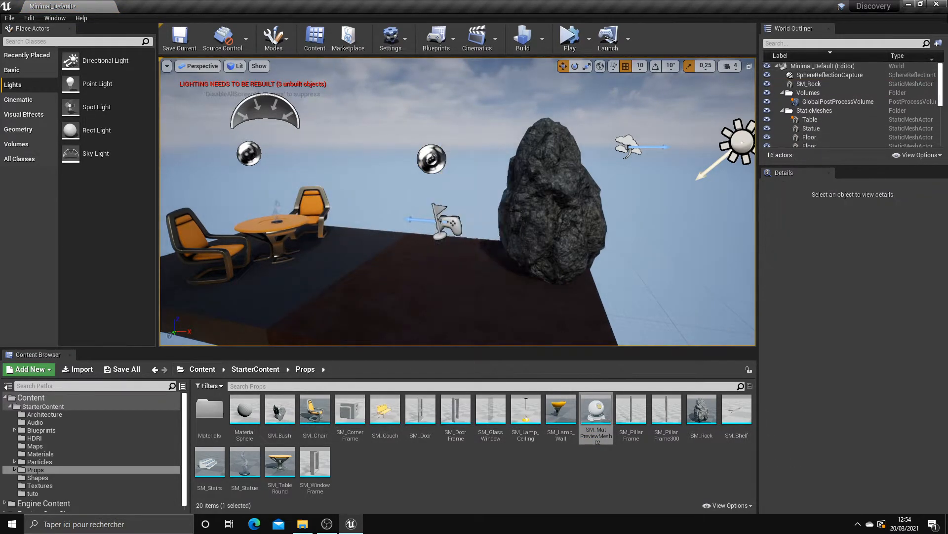
{"action": "left_click", "coordinate": [549, 207]}
{"action": "key", "text": "Delete"}
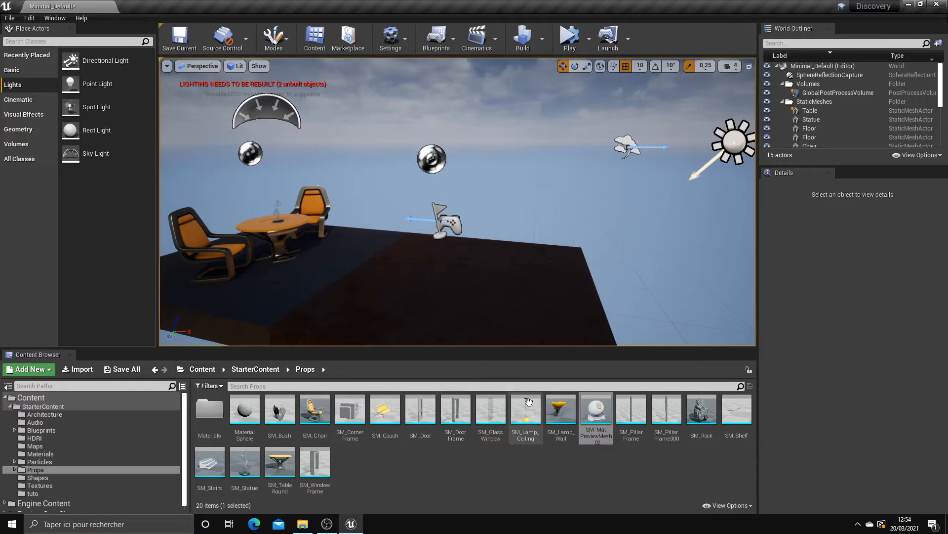
Step: Place SM_Couch and SM_CornerFrame on the floor and undo both placements
{"action": "left_click", "coordinate": [563, 421]}
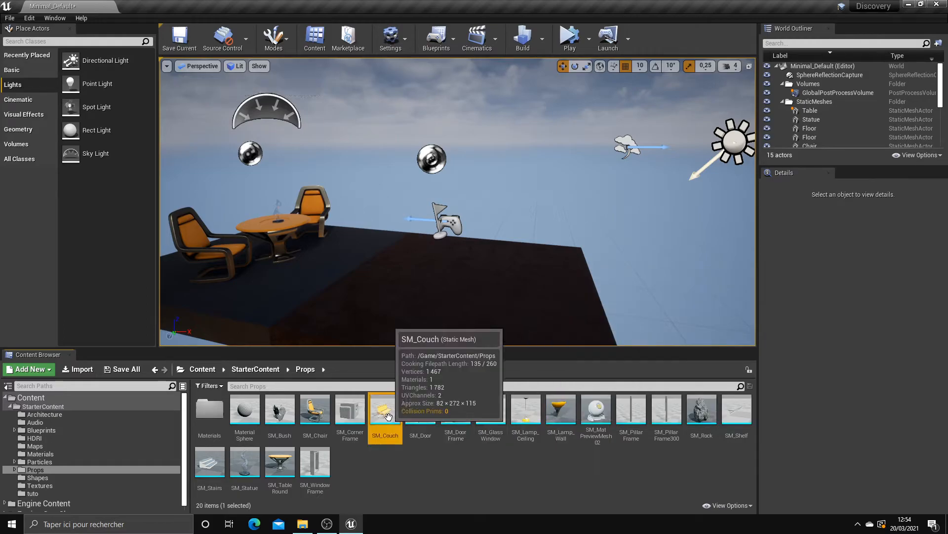
{"action": "left_click_drag", "start_coordinate": [385, 413], "coordinate": [496, 276]}
{"action": "left_click_drag", "start_coordinate": [349, 421], "coordinate": [386, 302]}
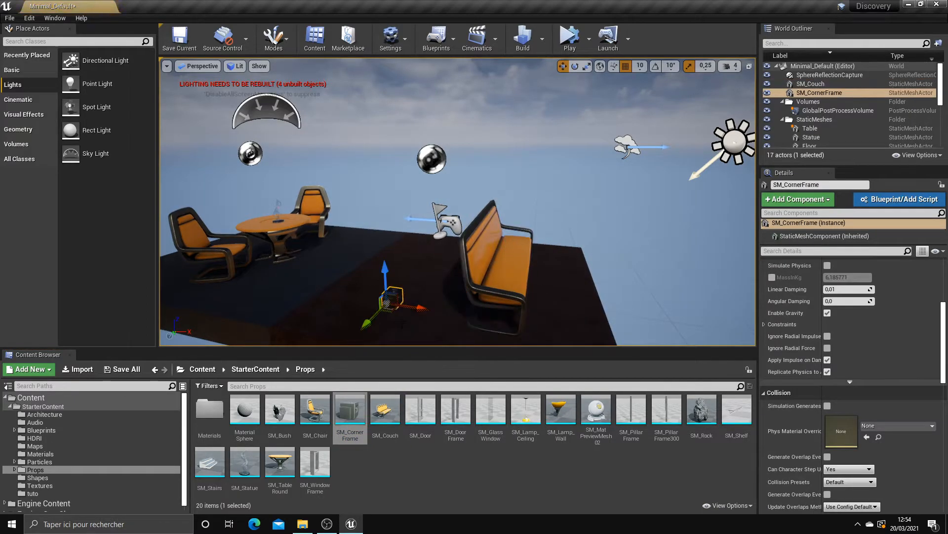
{"action": "key", "text": "ctrl+z"}
{"action": "key", "text": "ctrl+z"}
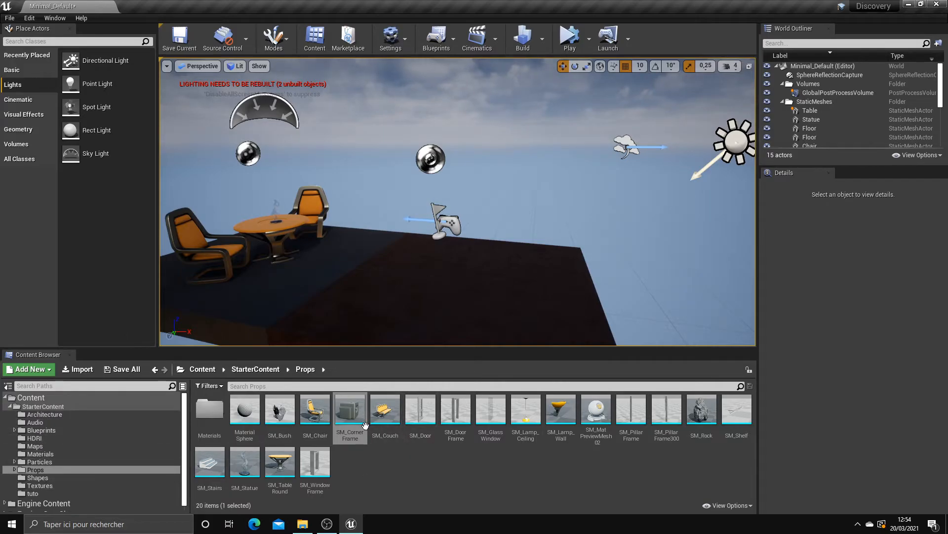
Step: Open the Materials folder, try M_Basic_Wall on the table and undo the change
{"action": "left_click", "coordinate": [40, 453]}
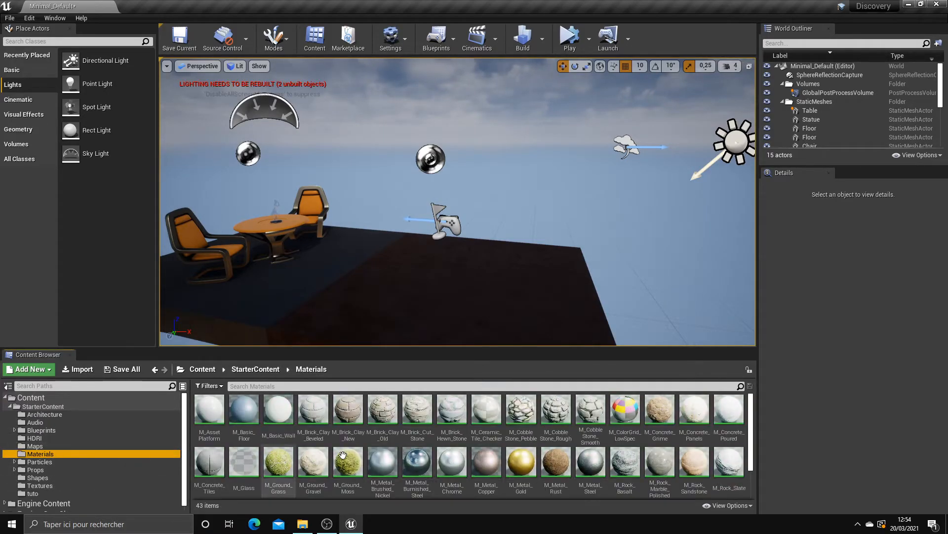
{"action": "right_click_drag", "start_coordinate": [397, 316], "coordinate": [370, 316]}
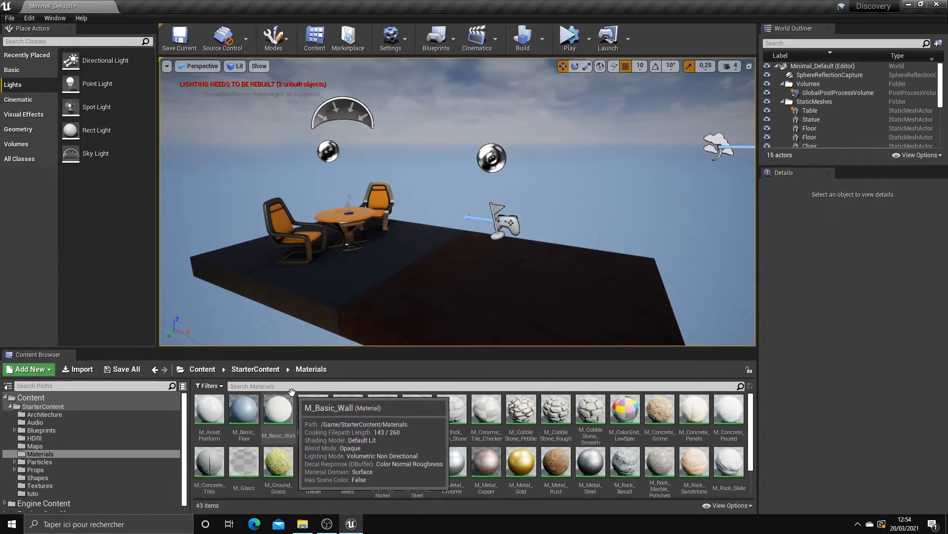
{"action": "left_click_drag", "start_coordinate": [279, 410], "coordinate": [350, 233]}
{"action": "key", "text": "ctrl+z"}
{"action": "key", "text": "ctrl+z"}
{"action": "key", "text": "ctrl+z"}
{"action": "key", "text": "ctrl+z"}
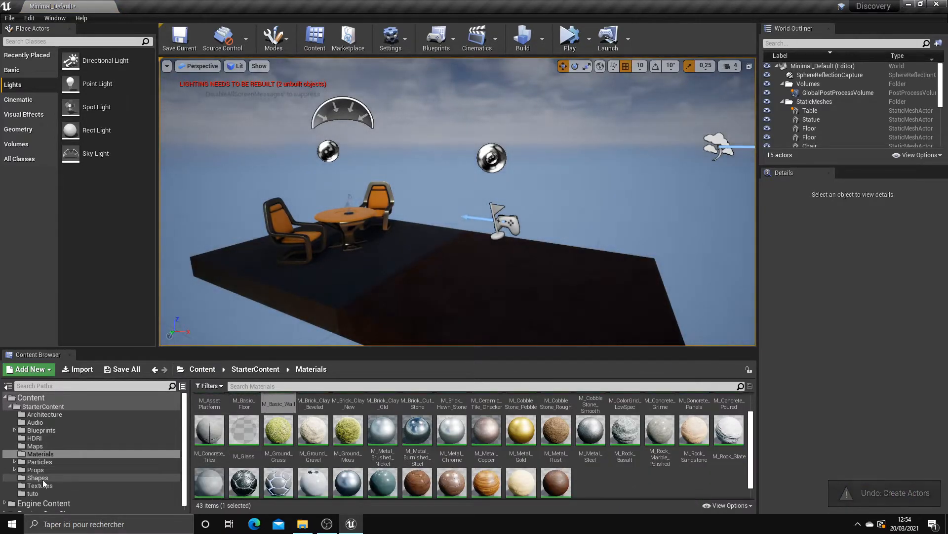
Step: Look over the Textures folder and return to the Materials folder
{"action": "left_click", "coordinate": [39, 486]}
{"action": "scroll", "coordinate": [293, 445], "scroll_direction": "up", "scroll_amount": 1}
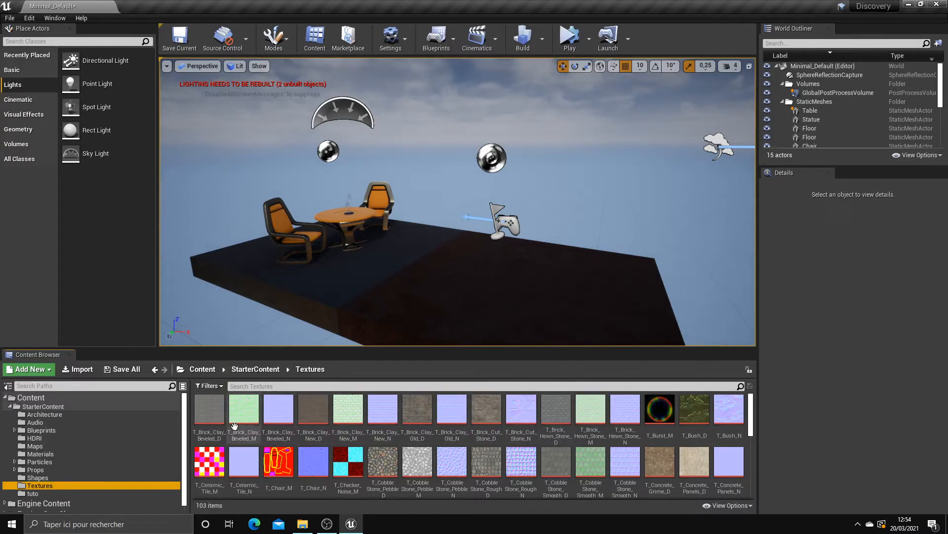
{"action": "left_click", "coordinate": [40, 453]}
Step: Try M_Brick_Cut_Stone and M_Metal_Brushed_Nickel as the material of the floor under the table and undo the changes
{"action": "left_click", "coordinate": [393, 266]}
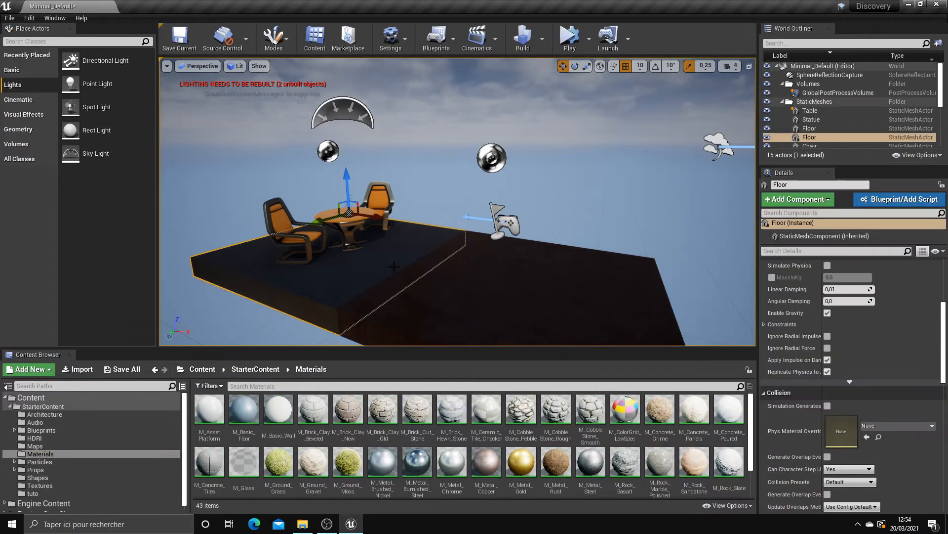
{"action": "scroll", "coordinate": [892, 398], "scroll_direction": "up", "scroll_amount": 5}
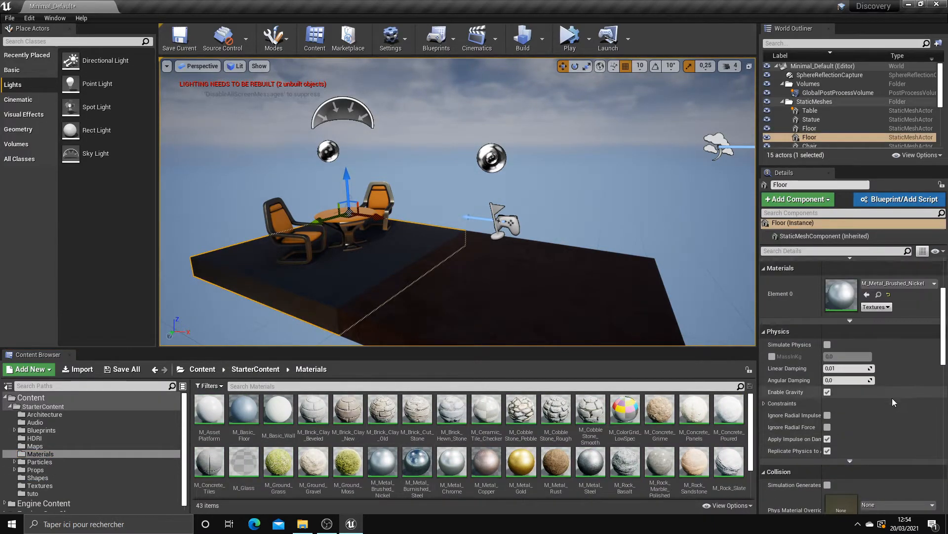
{"action": "left_click", "coordinate": [420, 414]}
{"action": "left_click_drag", "start_coordinate": [420, 414], "coordinate": [855, 410]}
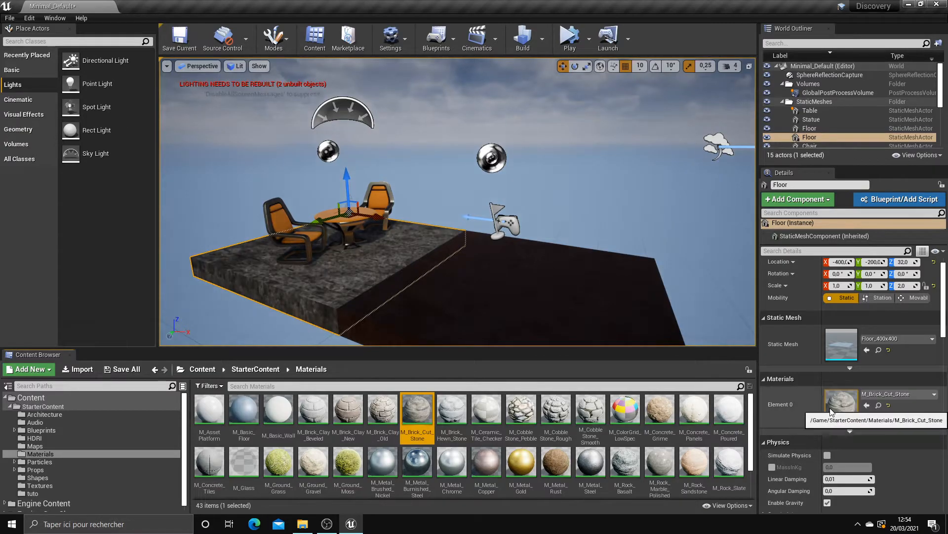
{"action": "key", "text": "ctrl+z"}
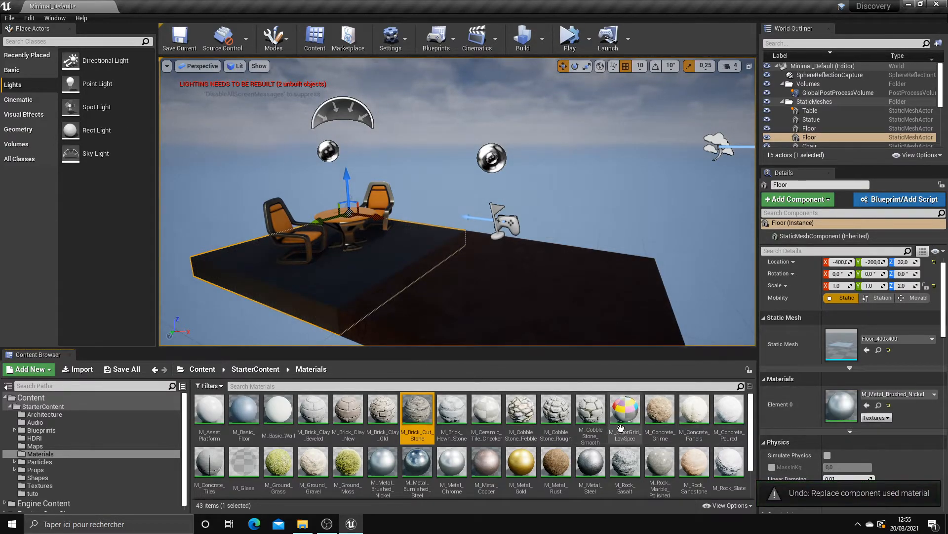
{"action": "left_click_drag", "start_coordinate": [371, 476], "coordinate": [842, 406]}
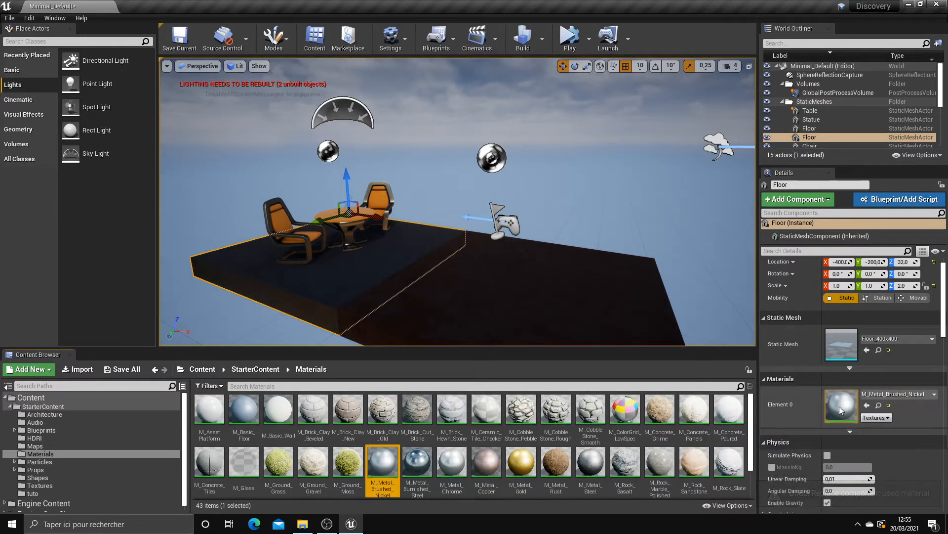
{"action": "key", "text": "ctrl+z"}
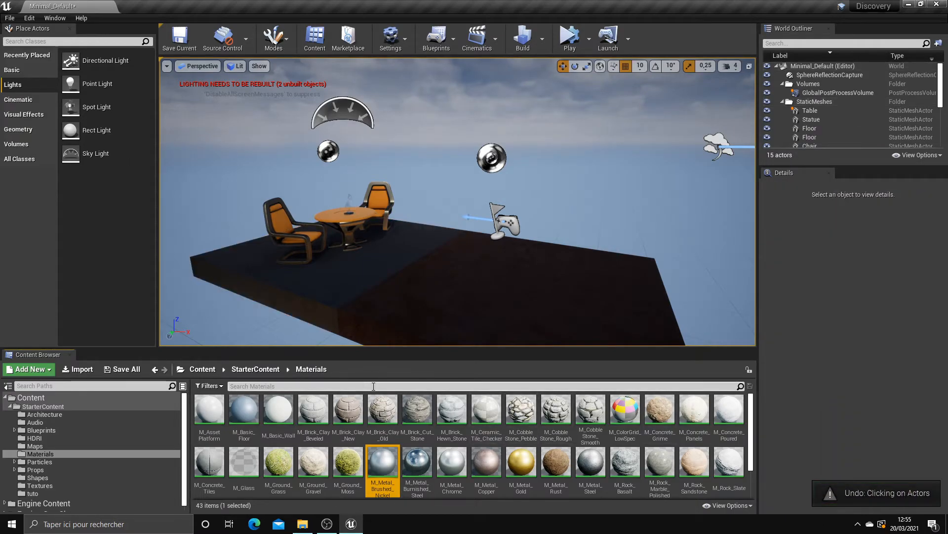
Step: Look through the Maps, Blueprints, Architecture and Audio folders and return to the root Content folder
{"action": "left_click", "coordinate": [46, 444]}
{"action": "left_click", "coordinate": [48, 429]}
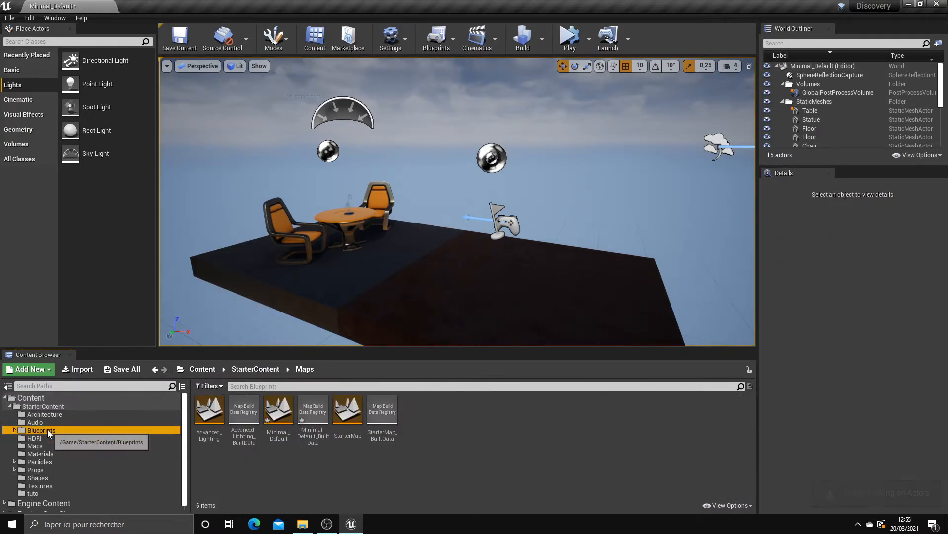
{"action": "left_click", "coordinate": [50, 413]}
{"action": "left_click", "coordinate": [50, 408]}
{"action": "left_click", "coordinate": [43, 422]}
{"action": "left_click", "coordinate": [43, 430]}
{"action": "left_click", "coordinate": [48, 414]}
{"action": "left_click", "coordinate": [30, 397]}
Step: Hide and restore the Content Browser's folder tree and make it slightly narrower
{"action": "left_click", "coordinate": [8, 385]}
{"action": "left_click", "coordinate": [7, 386]}
{"action": "left_click", "coordinate": [7, 386]}
{"action": "left_click", "coordinate": [8, 387]}
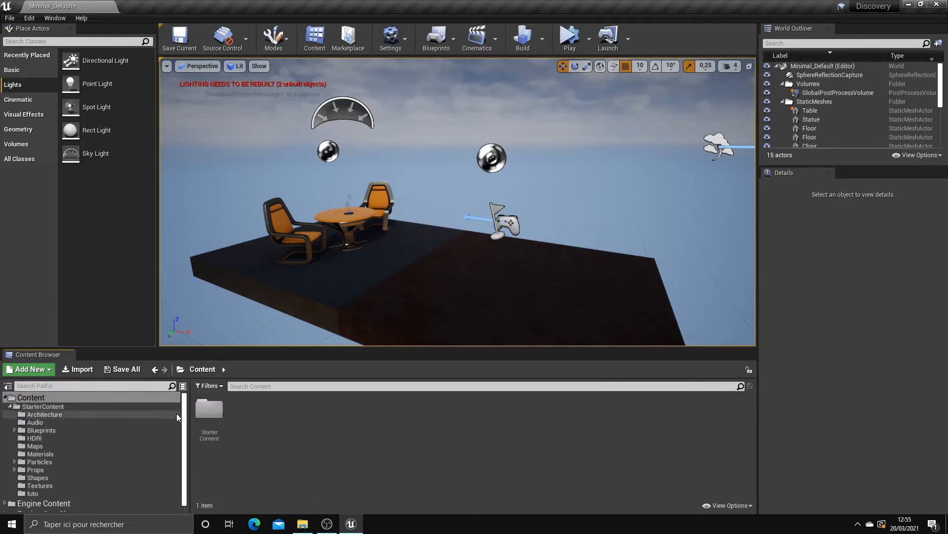
{"action": "left_click_drag", "start_coordinate": [190, 418], "coordinate": [149, 421]}
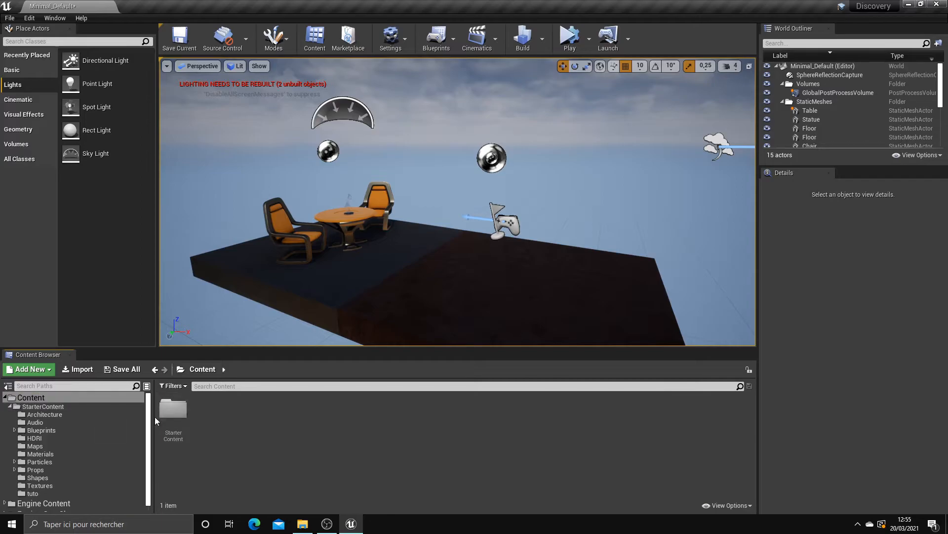
Step: Search the whole Content folder for "table" and look over the matching assets
{"action": "left_click", "coordinate": [179, 389]}
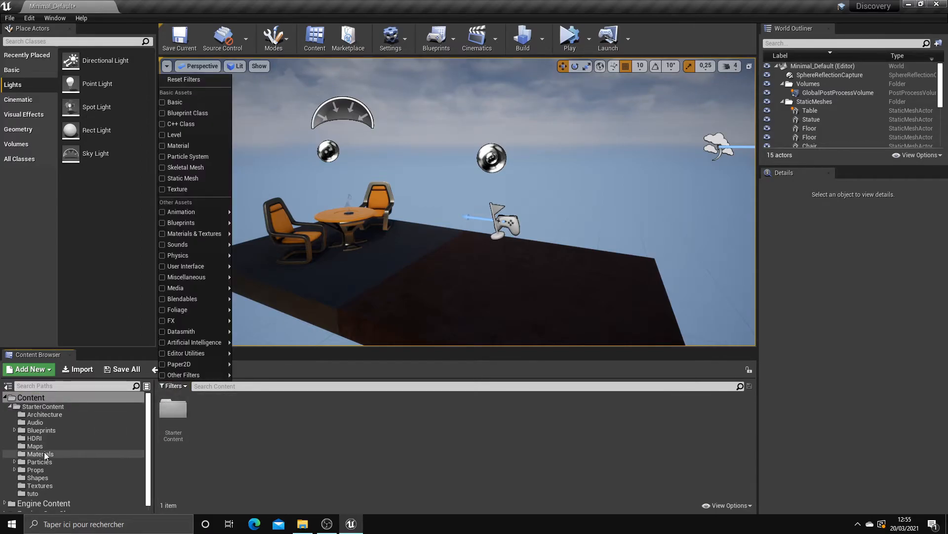
{"action": "left_click", "coordinate": [36, 470]}
{"action": "left_click", "coordinate": [49, 397]}
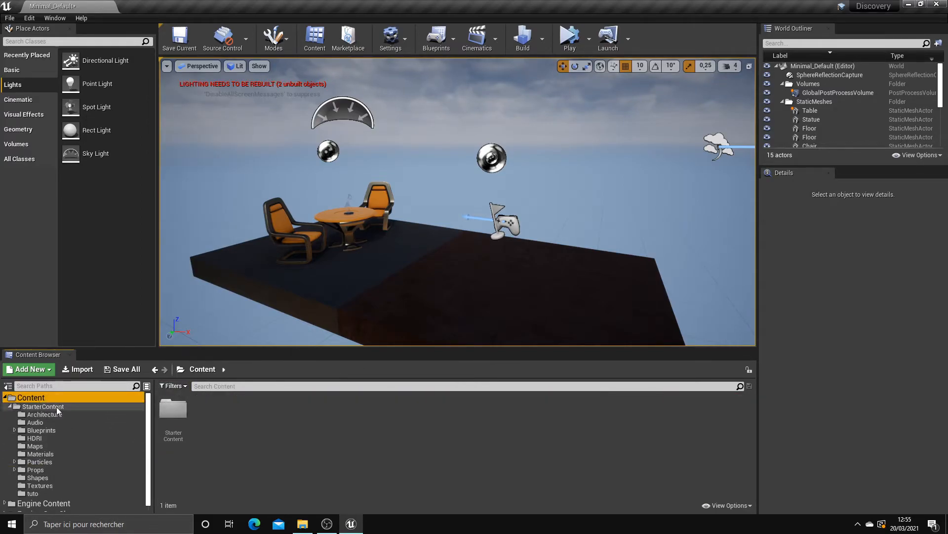
{"action": "left_click", "coordinate": [216, 385]}
{"action": "type", "text": "table"}
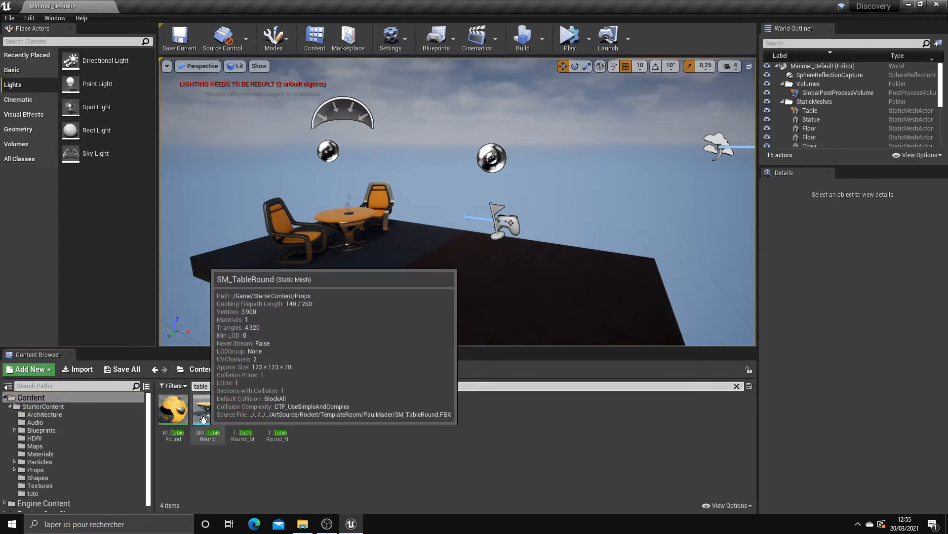
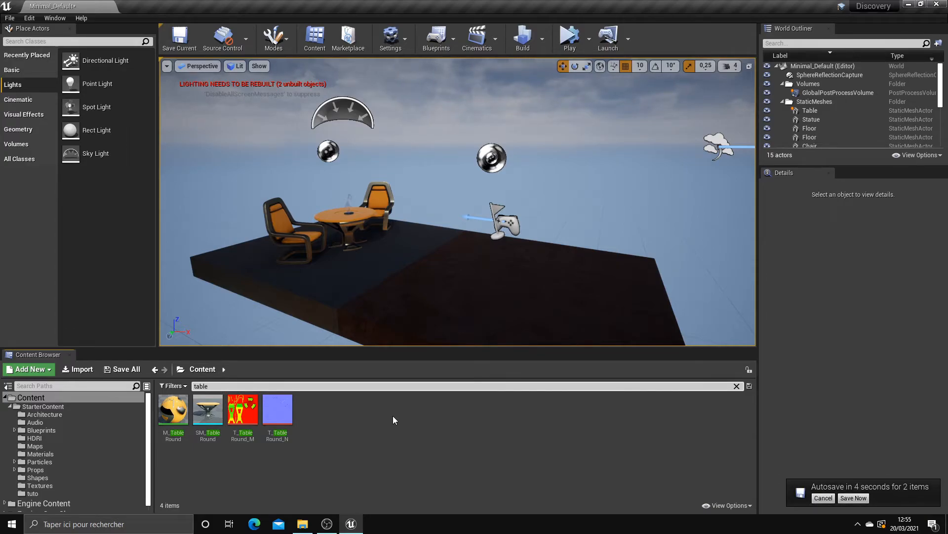
{"action": "key", "text": "BackSpace"}
{"action": "type", "text": "table"}
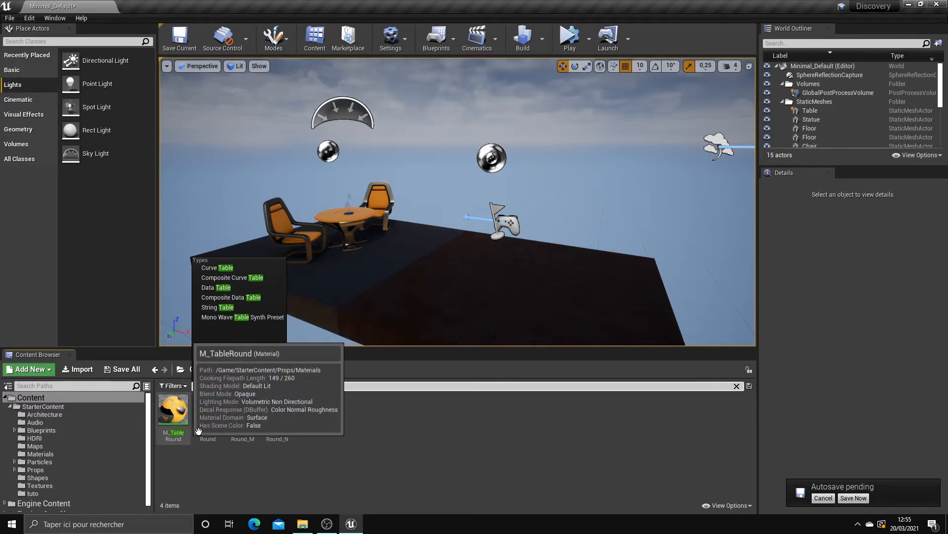
Step: Restrict the table search to the Props folder and clear the search text
{"action": "left_click", "coordinate": [52, 468]}
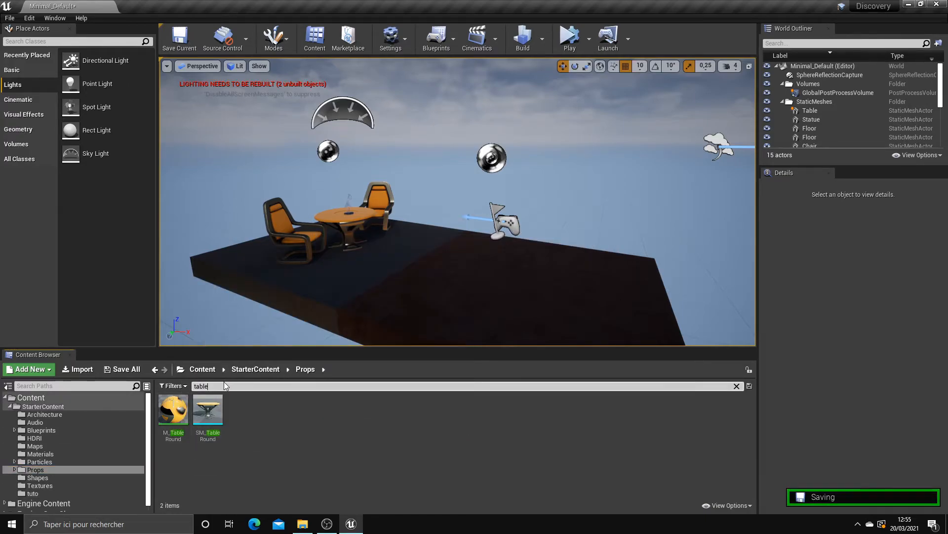
{"action": "key", "text": "BackSpace"}
{"action": "key", "text": "BackSpace"}
{"action": "key", "text": "BackSpace"}
{"action": "key", "text": "BackSpace"}
{"action": "key", "text": "BackSpace"}
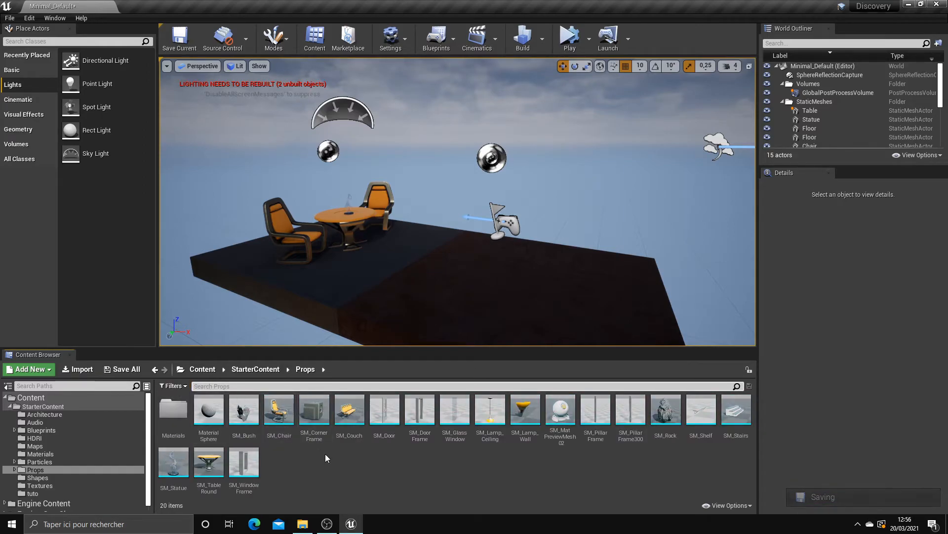
Step: Look into the Materials subfolder of Props, return to Props and filter its assets by Static Mesh
{"action": "double_click", "coordinate": [174, 411]}
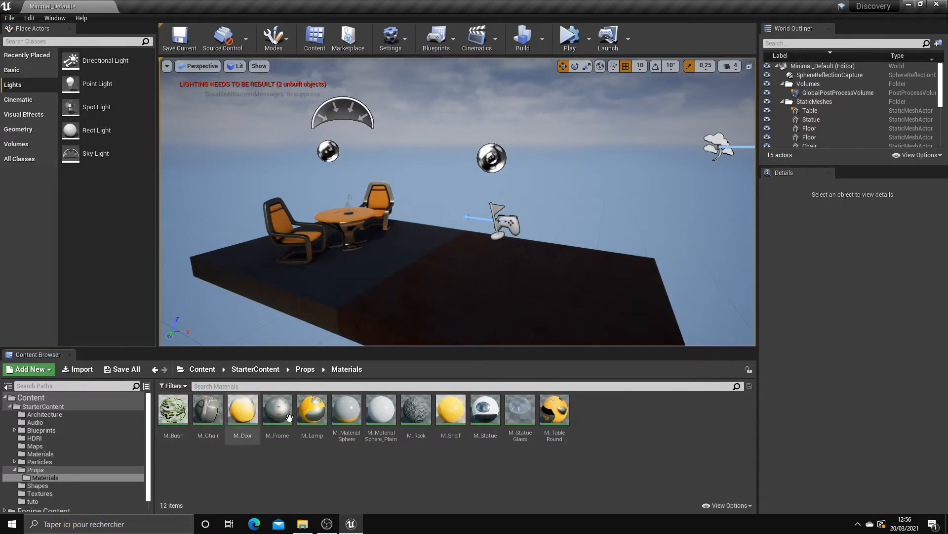
{"action": "left_click", "coordinate": [306, 370]}
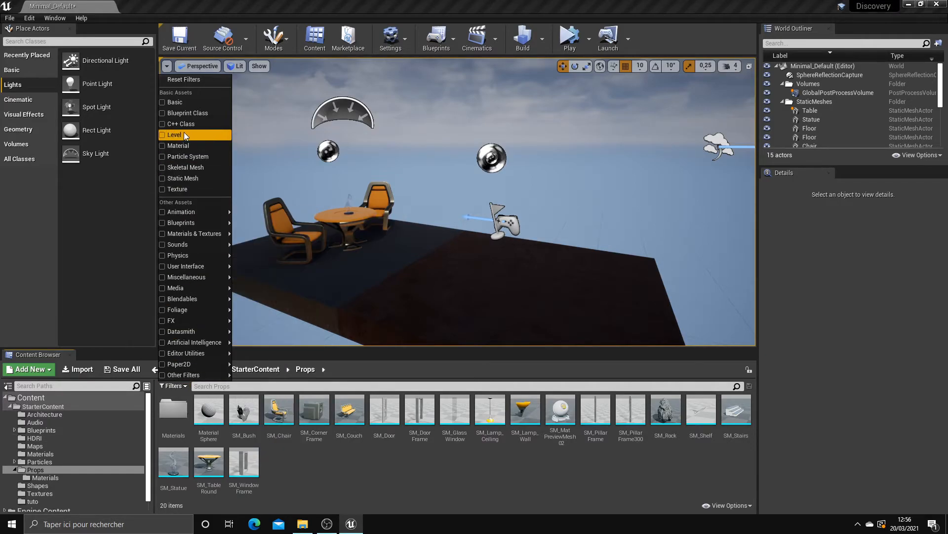
{"action": "left_click", "coordinate": [161, 178]}
{"action": "left_click", "coordinate": [253, 465]}
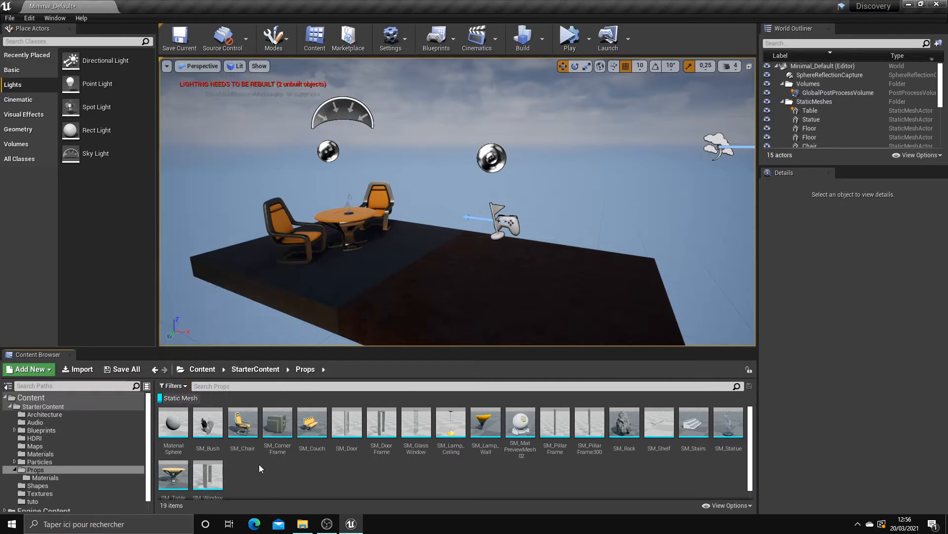
Step: Add the Skeletal Mesh, Particle System, Material and Level filters to the Props folder
{"action": "left_click", "coordinate": [172, 385]}
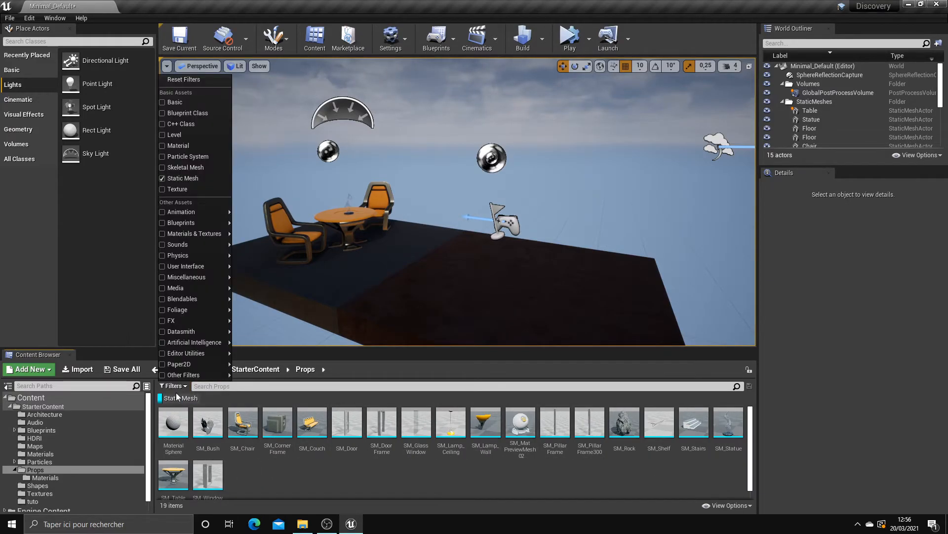
{"action": "left_click", "coordinate": [163, 168]}
{"action": "left_click", "coordinate": [163, 157]}
{"action": "left_click", "coordinate": [165, 146]}
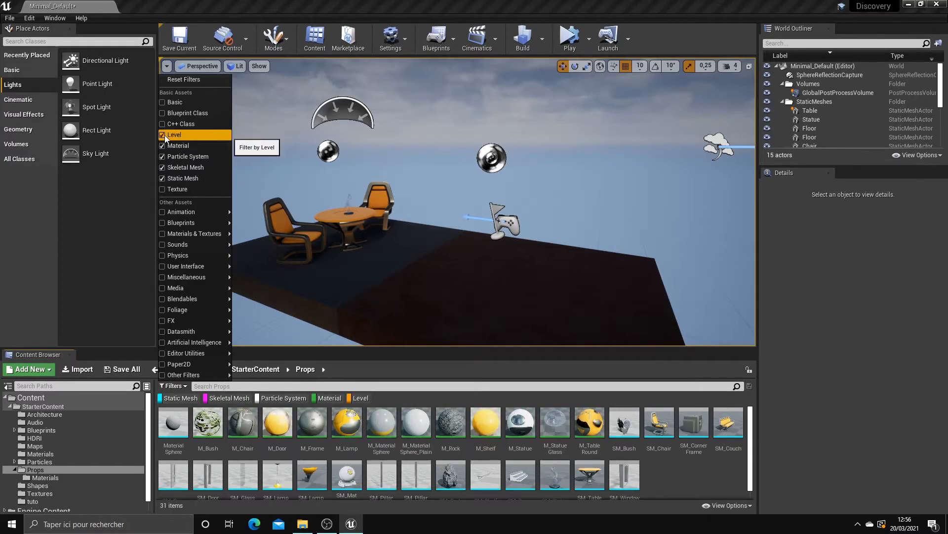
{"action": "left_click", "coordinate": [164, 135]}
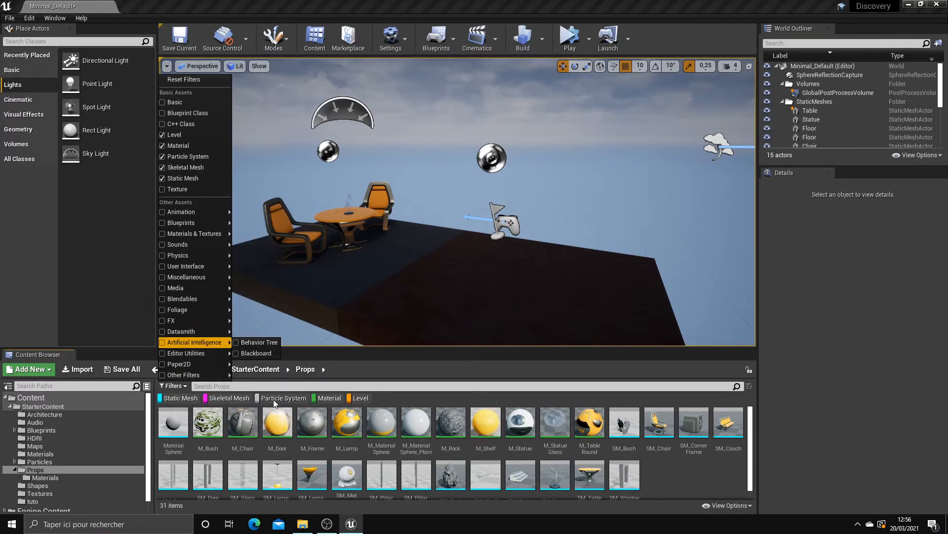
{"action": "left_click", "coordinate": [206, 400]}
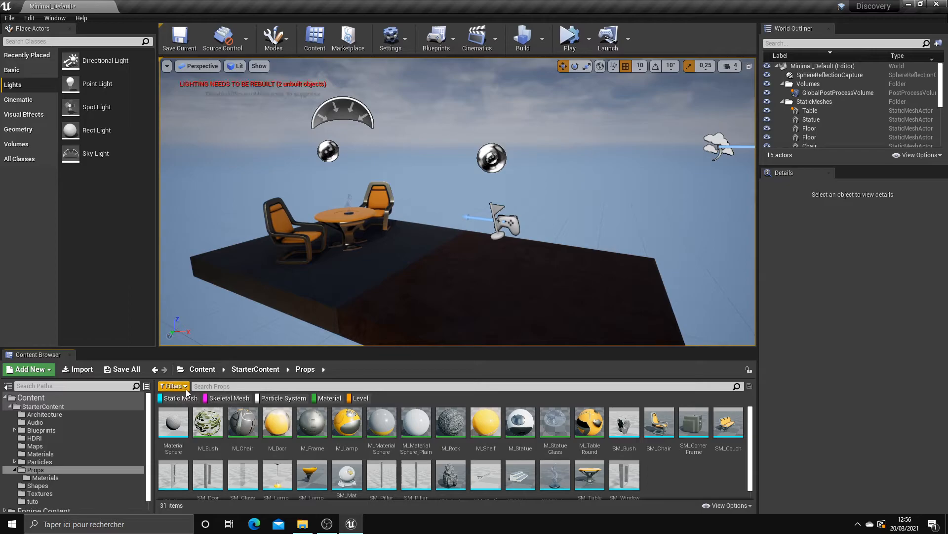
Step: Toggle the Static Mesh, Skeletal Mesh, Particle System and Material filters to compare which Props assets are listed
{"action": "left_click", "coordinate": [183, 386]}
{"action": "left_click", "coordinate": [165, 399]}
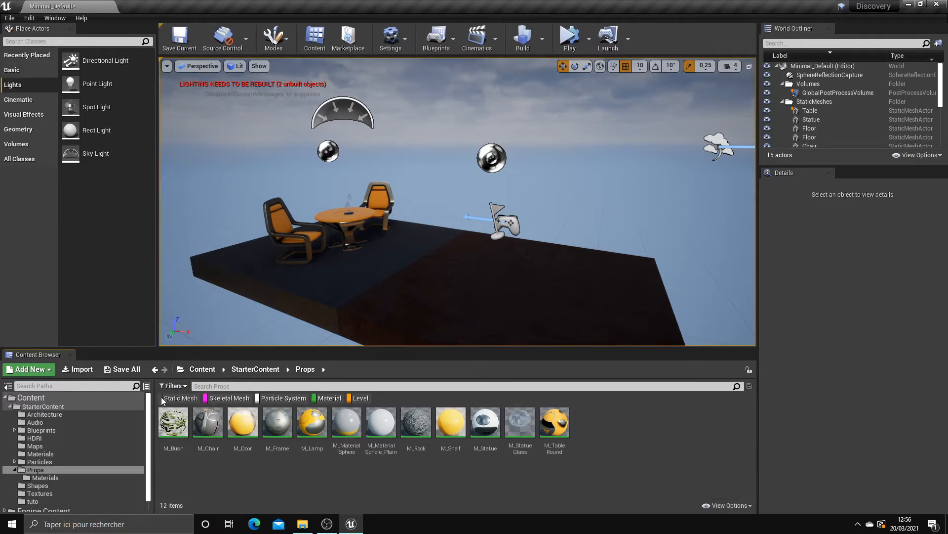
{"action": "left_click", "coordinate": [161, 398]}
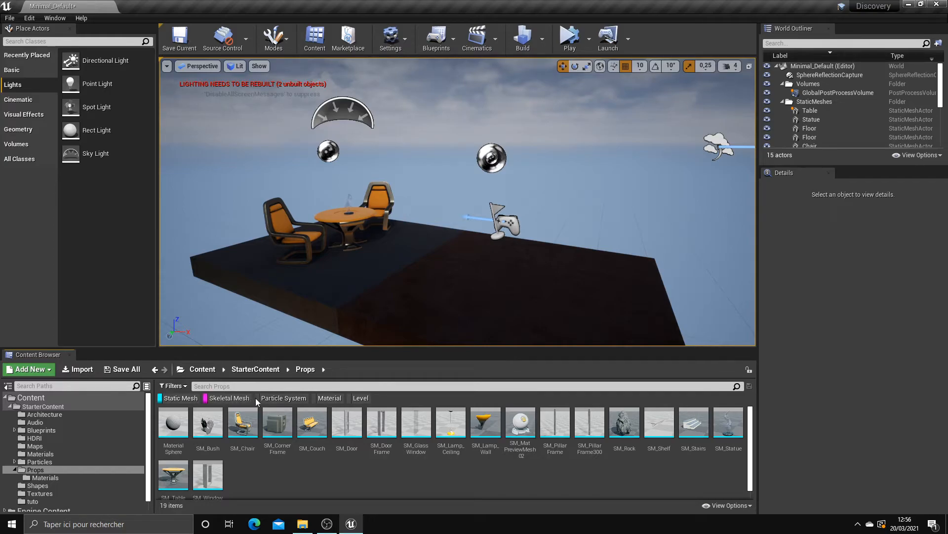
{"action": "left_click", "coordinate": [313, 399]}
{"action": "left_click", "coordinate": [353, 399]}
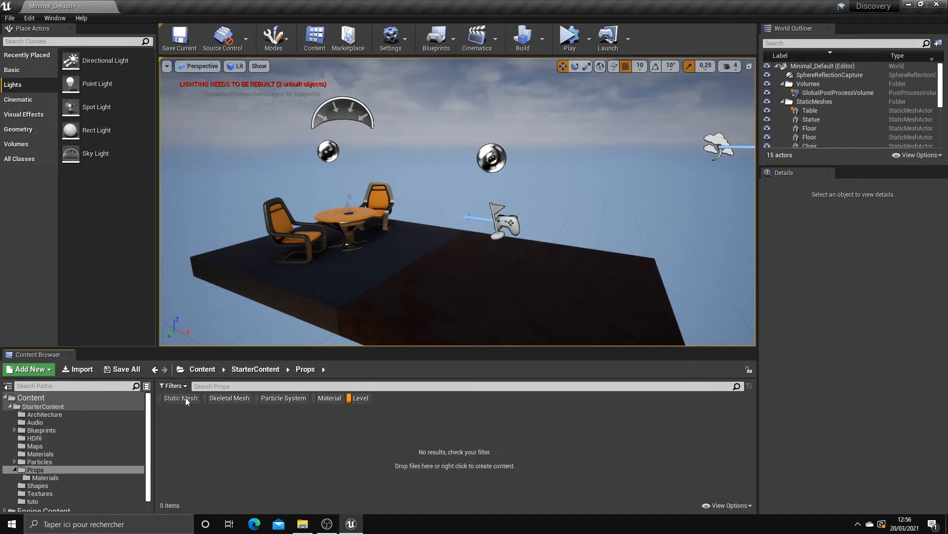
{"action": "left_click", "coordinate": [186, 399]}
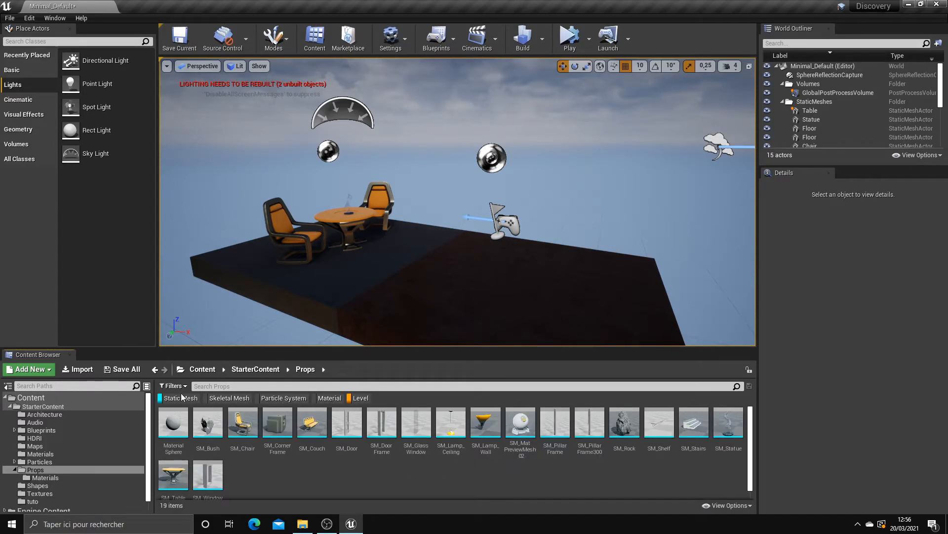
Step: Turn off the Level filter, remove all filters and look over the available filter categories
{"action": "right_click", "coordinate": [350, 398]}
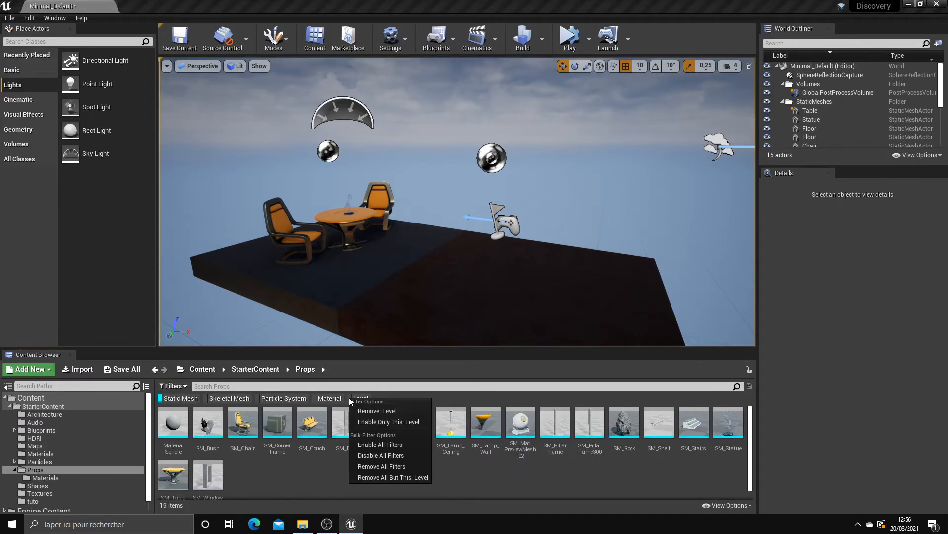
{"action": "left_click", "coordinate": [399, 468]}
{"action": "left_click", "coordinate": [173, 386]}
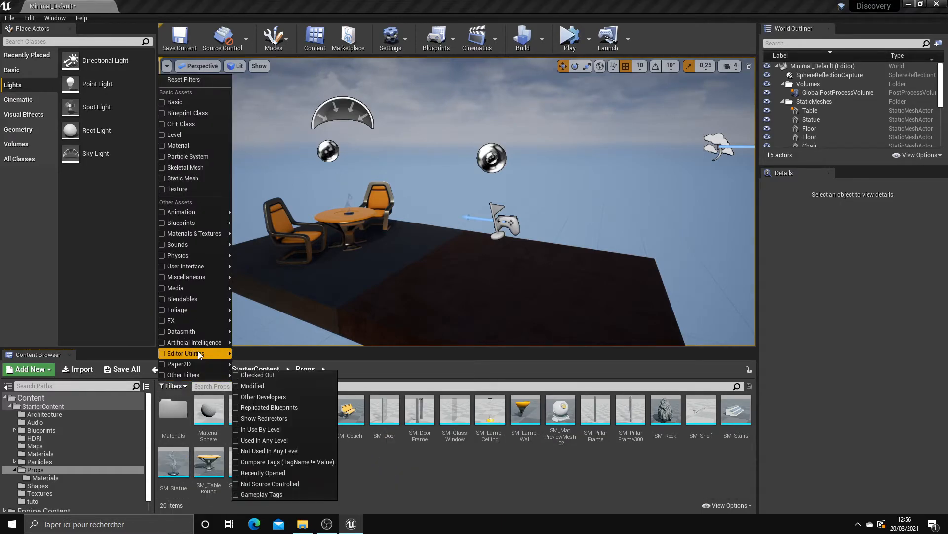
{"action": "left_click", "coordinate": [364, 464]}
Step: Reduce the scale of the Content Browser's asset thumbnails slightly
{"action": "left_click", "coordinate": [729, 505]}
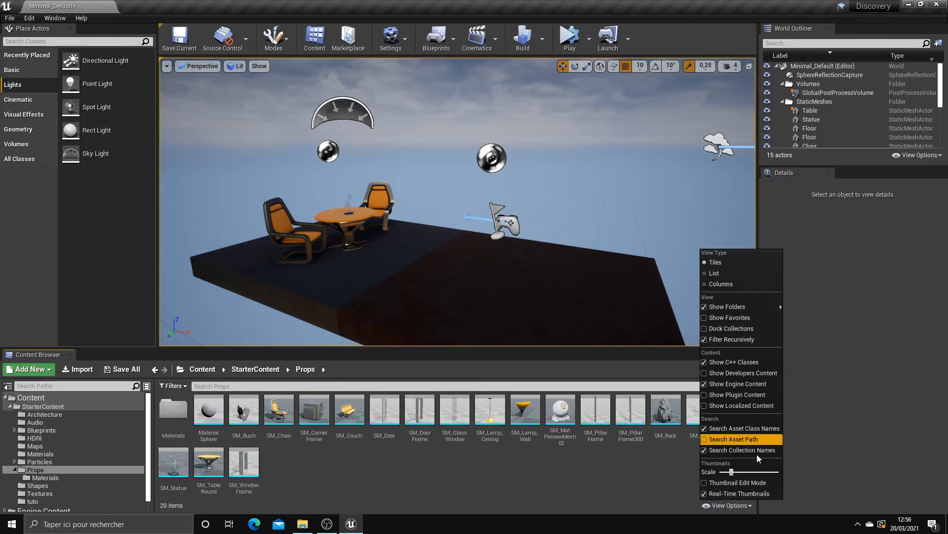
{"action": "left_click", "coordinate": [730, 505]}
{"action": "left_click", "coordinate": [730, 504]}
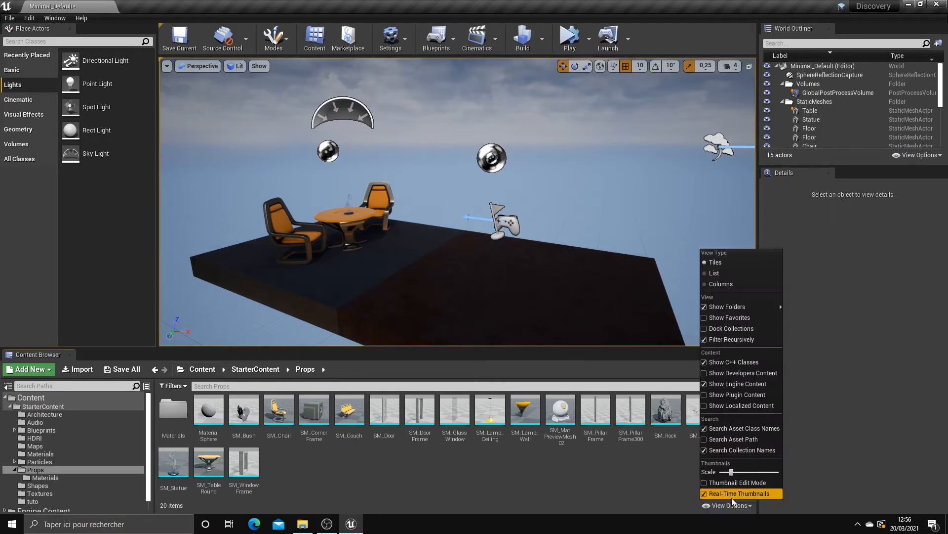
{"action": "mouse_move", "coordinate": [732, 472]}
{"action": "left_mouse_down"}
{"action": "mouse_move", "coordinate": [763, 471]}
{"action": "mouse_move", "coordinate": [728, 483]}
{"action": "left_mouse_up"}
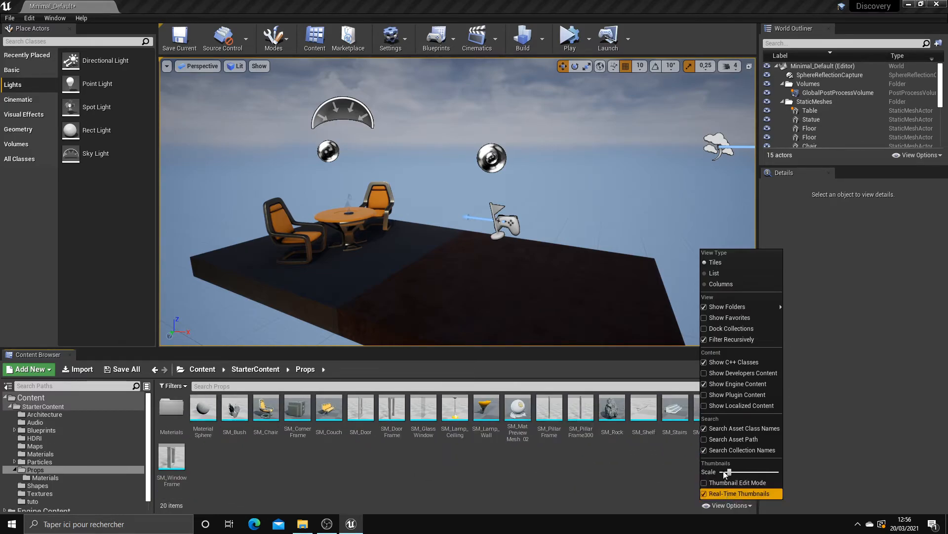
Step: Show the Props assets in List view, look through them and switch to Columns view
{"action": "left_click", "coordinate": [713, 273]}
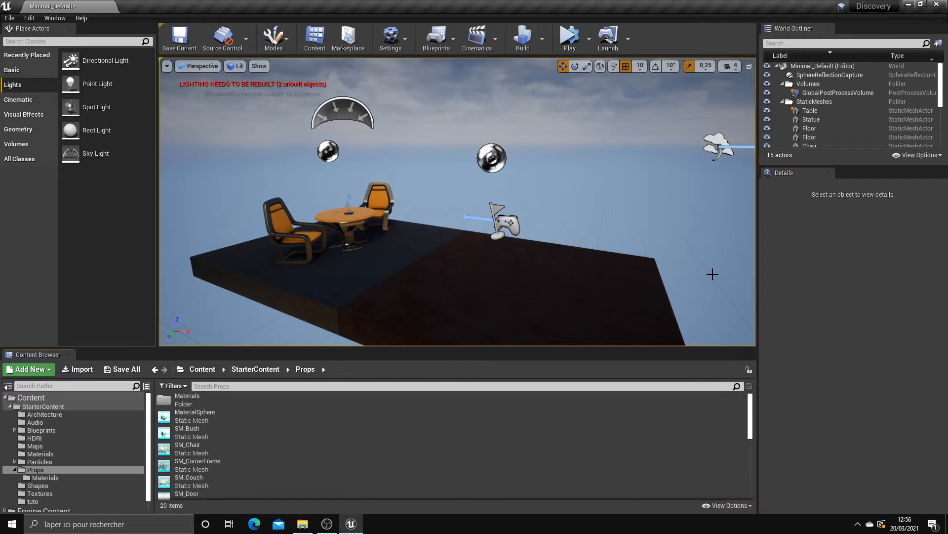
{"action": "scroll", "coordinate": [212, 447], "scroll_direction": "down", "scroll_amount": 3}
{"action": "scroll", "coordinate": [211, 447], "scroll_direction": "up", "scroll_amount": 3}
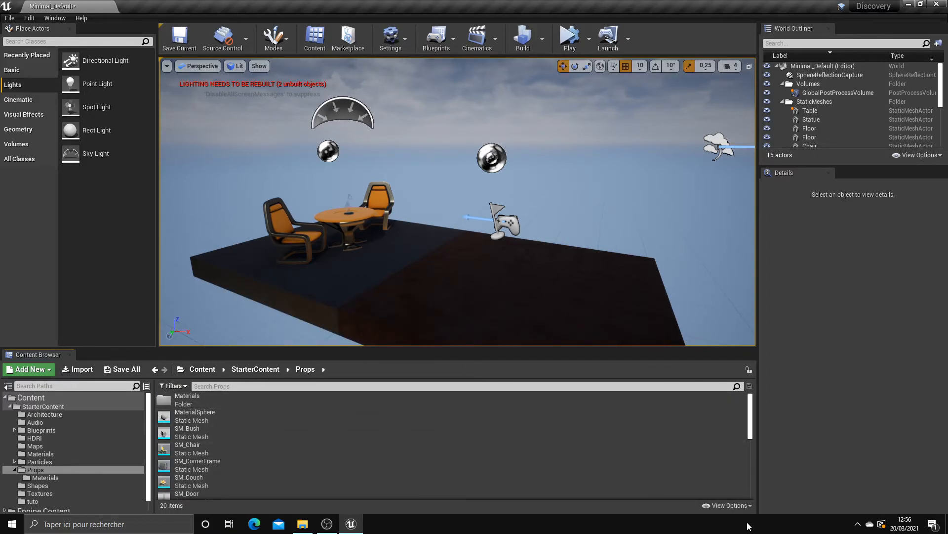
{"action": "left_click", "coordinate": [728, 505]}
{"action": "left_click", "coordinate": [718, 284]}
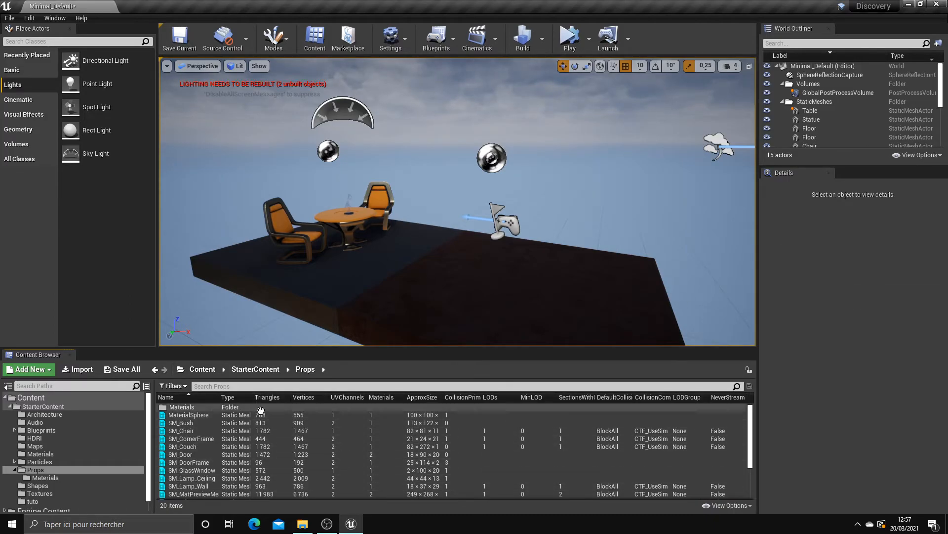
Step: Widen the Type column to read SM_Bush's details, and switch the Props assets back to Tiles view
{"action": "left_click_drag", "start_coordinate": [251, 397], "coordinate": [285, 398]}
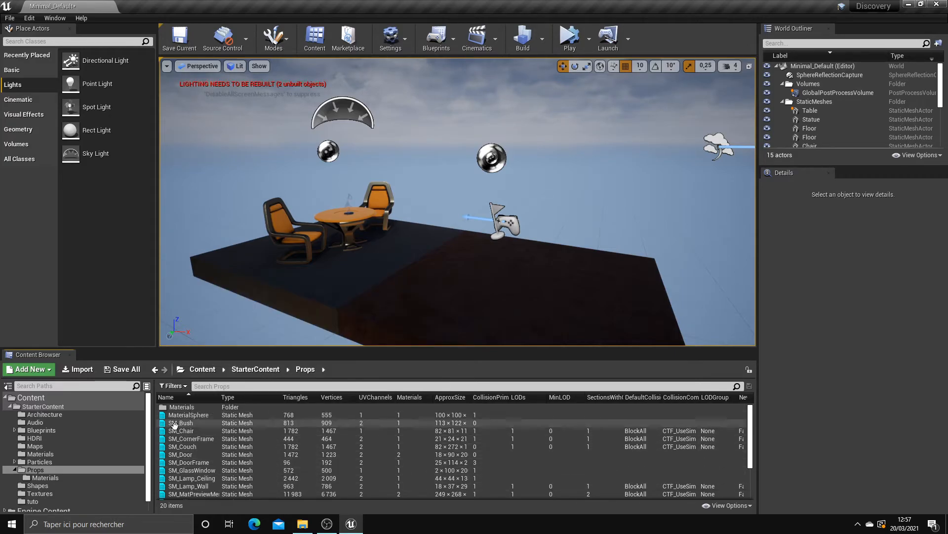
{"action": "left_click", "coordinate": [192, 424]}
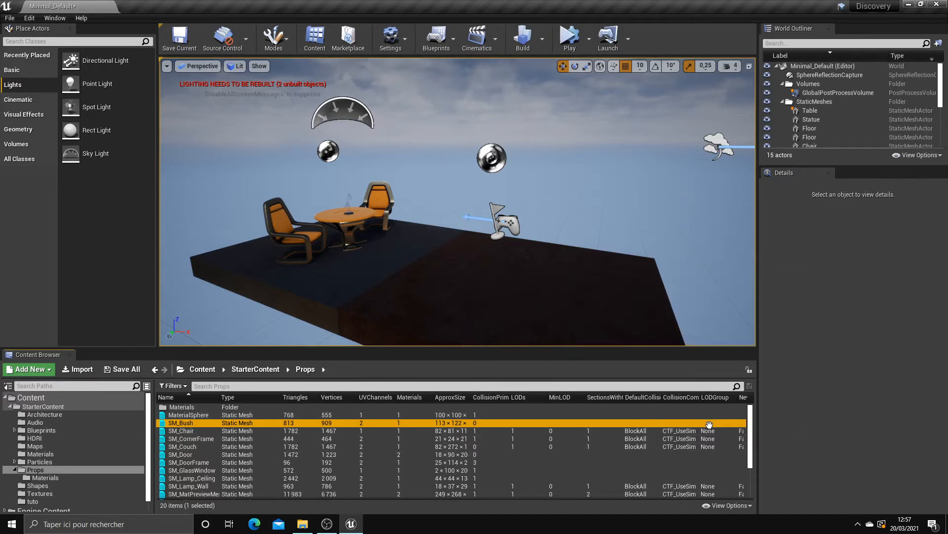
{"action": "left_click", "coordinate": [731, 505]}
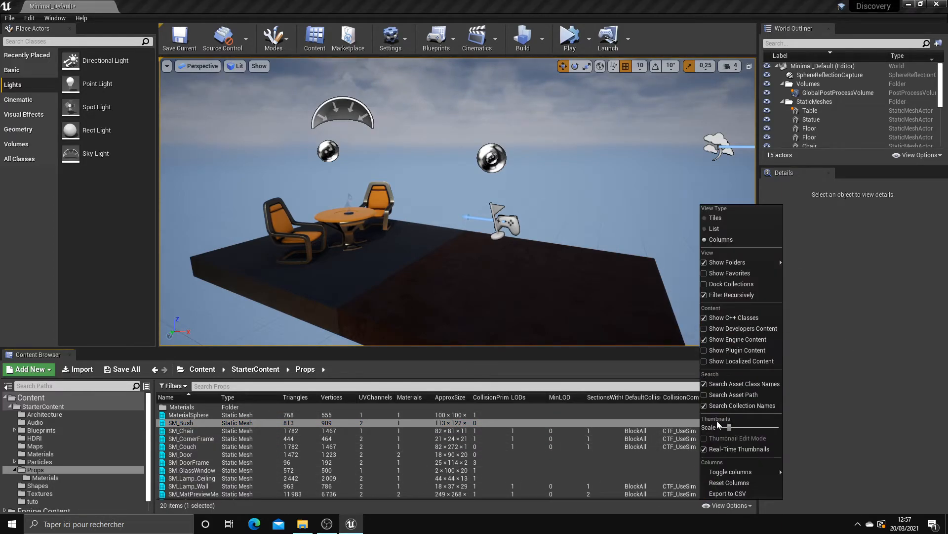
{"action": "left_click", "coordinate": [722, 218]}
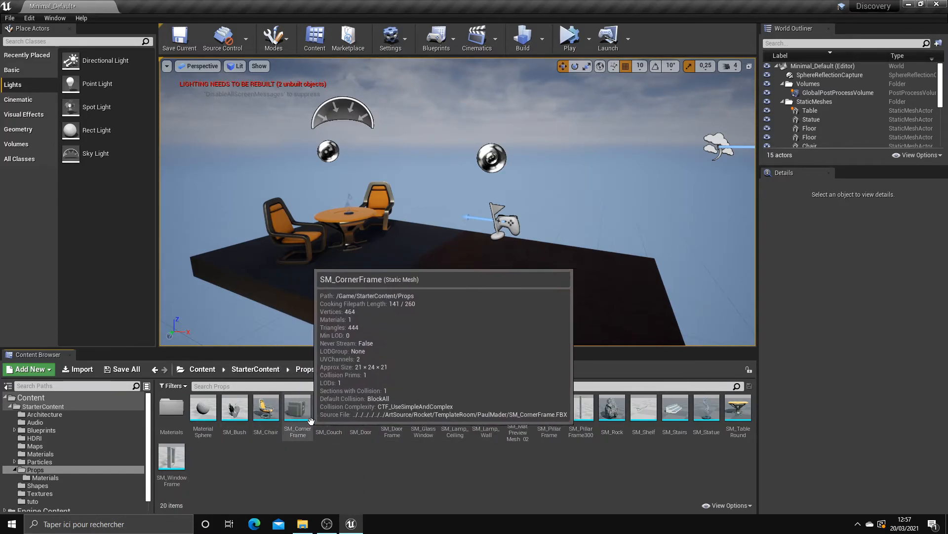
{"action": "mouse_move", "coordinate": [336, 312]}
{"action": "right_mouse_down"}
{"action": "mouse_move", "coordinate": [363, 317]}
{"action": "mouse_move", "coordinate": [343, 303]}
{"action": "right_mouse_up"}
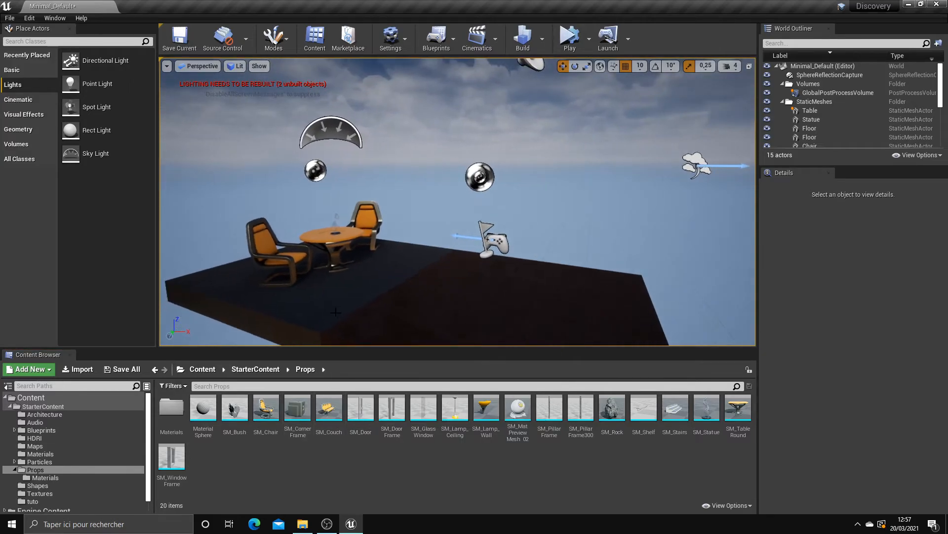
Step: Turn Show Engine Content off and back on to compare the folders listed in the Content Browser
{"action": "left_click", "coordinate": [739, 506]}
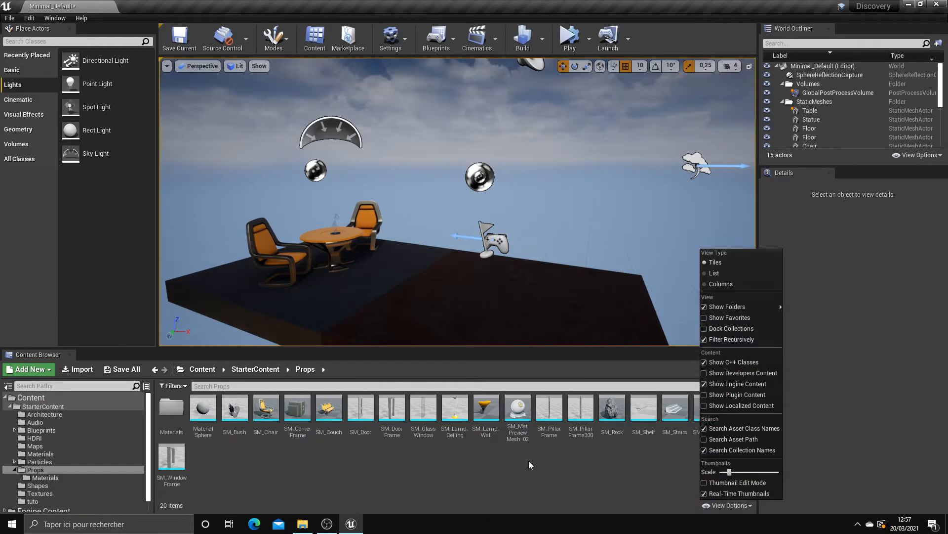
{"action": "left_click", "coordinate": [701, 364]}
{"action": "left_click", "coordinate": [705, 384]}
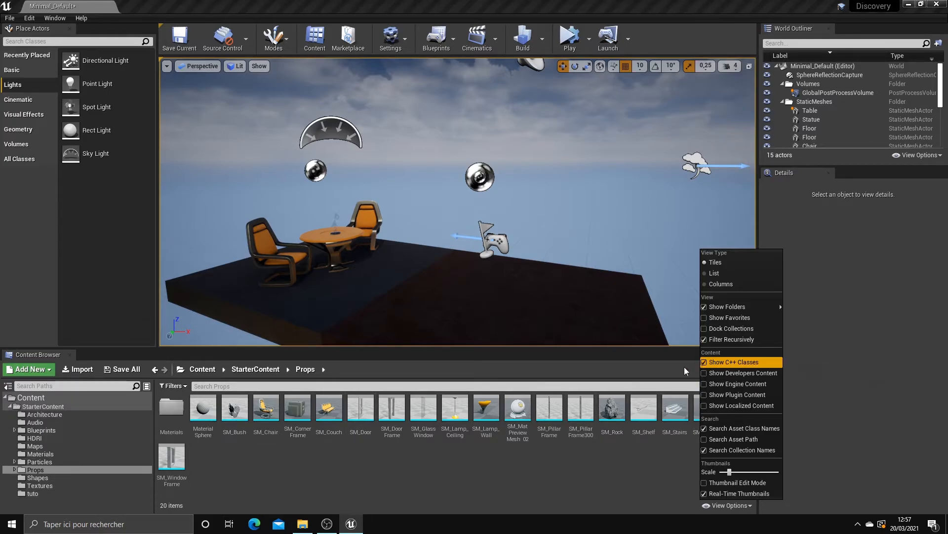
{"action": "left_click", "coordinate": [705, 384]}
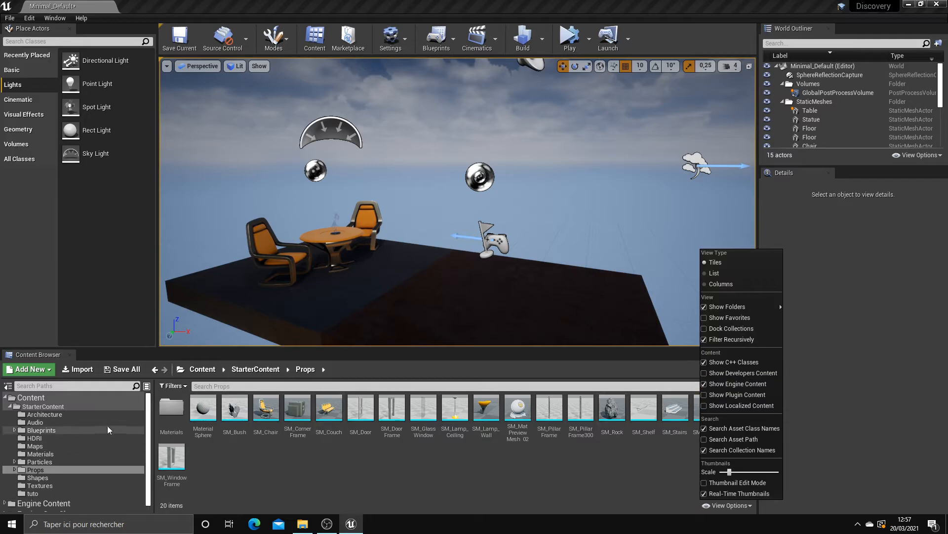
Step: Show Developers, Plugin and Localized Content, and look through the extended folder tree
{"action": "left_click", "coordinate": [705, 373]}
{"action": "left_click", "coordinate": [705, 395]}
{"action": "left_click", "coordinate": [705, 406]}
{"action": "scroll", "coordinate": [79, 452], "scroll_direction": "down", "scroll_amount": 5}
{"action": "scroll", "coordinate": [77, 455], "scroll_direction": "down", "scroll_amount": 12}
{"action": "scroll", "coordinate": [79, 452], "scroll_direction": "down", "scroll_amount": 9}
{"action": "left_click_drag", "start_coordinate": [145, 497], "coordinate": [158, 396]}
{"action": "scroll", "coordinate": [56, 452], "scroll_direction": "down", "scroll_amount": 4}
{"action": "scroll", "coordinate": [56, 452], "scroll_direction": "up", "scroll_amount": 4}
Step: Hide Developers, Plugin and Localized Content again
{"action": "left_click", "coordinate": [735, 506]}
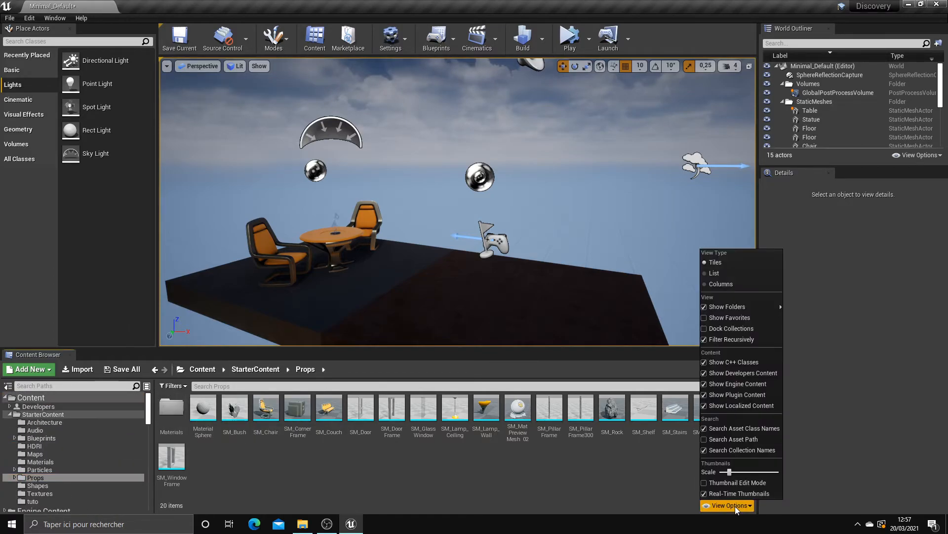
{"action": "left_click", "coordinate": [704, 373]}
{"action": "left_click", "coordinate": [705, 395]}
{"action": "left_click", "coordinate": [705, 406]}
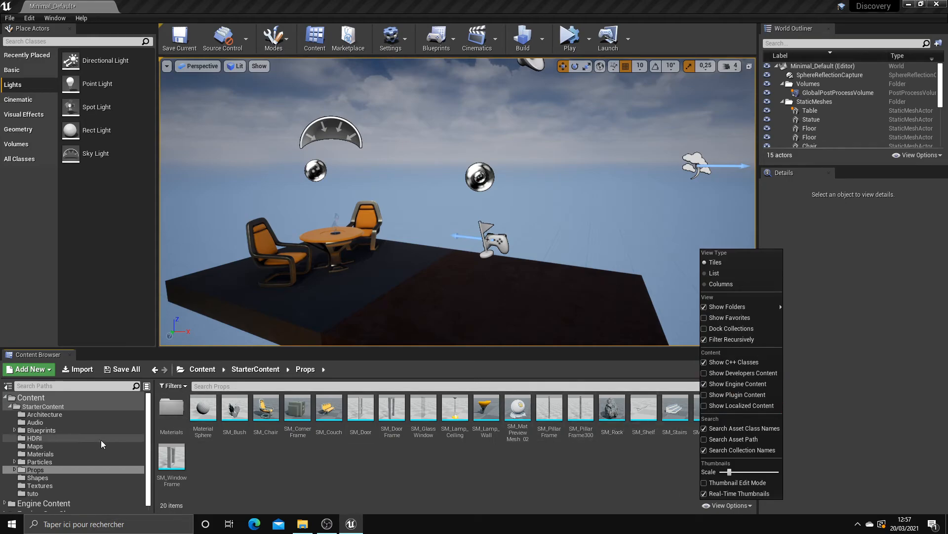
Step: Look through the Engine Content folders and the EngineSky assets, and collapse Engine Content in the folder tree
{"action": "left_click", "coordinate": [55, 500]}
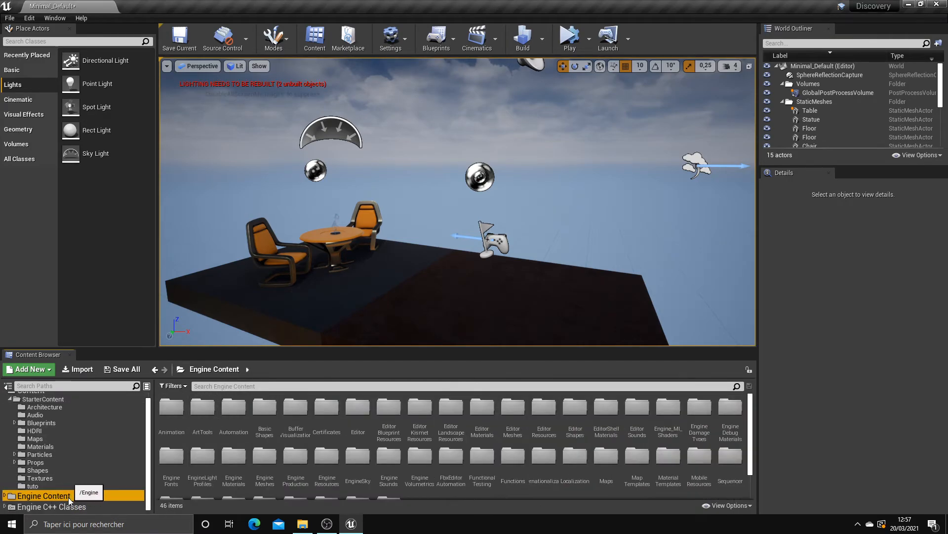
{"action": "scroll", "coordinate": [454, 457], "scroll_direction": "down", "scroll_amount": 1}
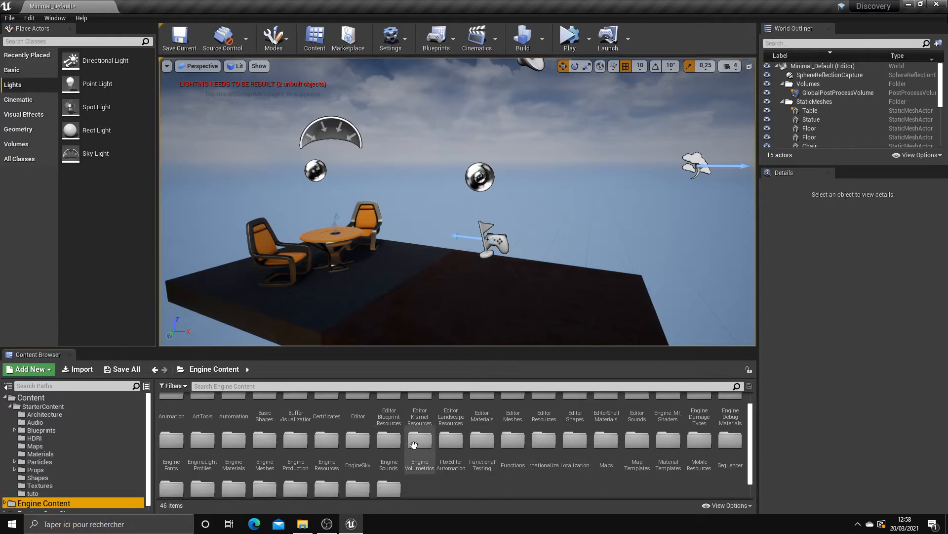
{"action": "scroll", "coordinate": [504, 427], "scroll_direction": "up", "scroll_amount": 1}
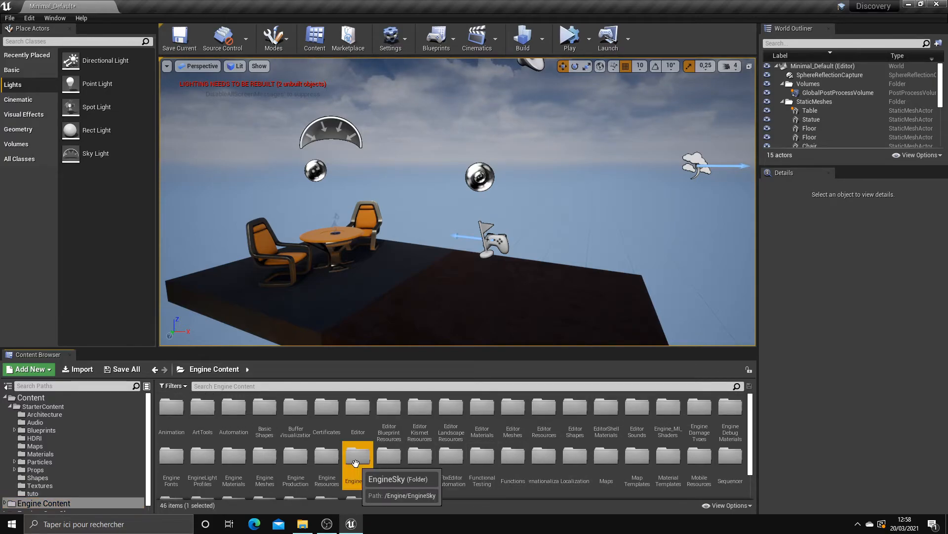
{"action": "double_click", "coordinate": [356, 454]}
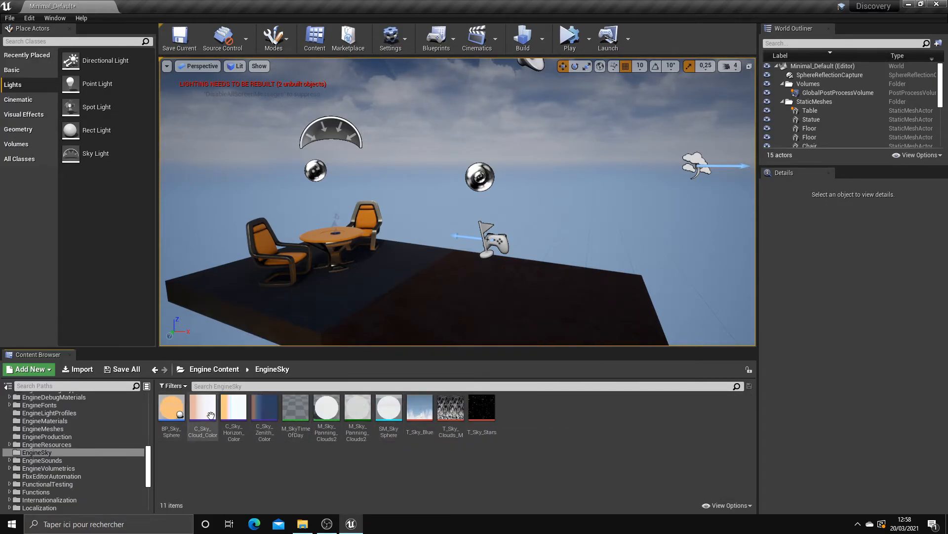
{"action": "scroll", "coordinate": [48, 467], "scroll_direction": "up", "scroll_amount": 8}
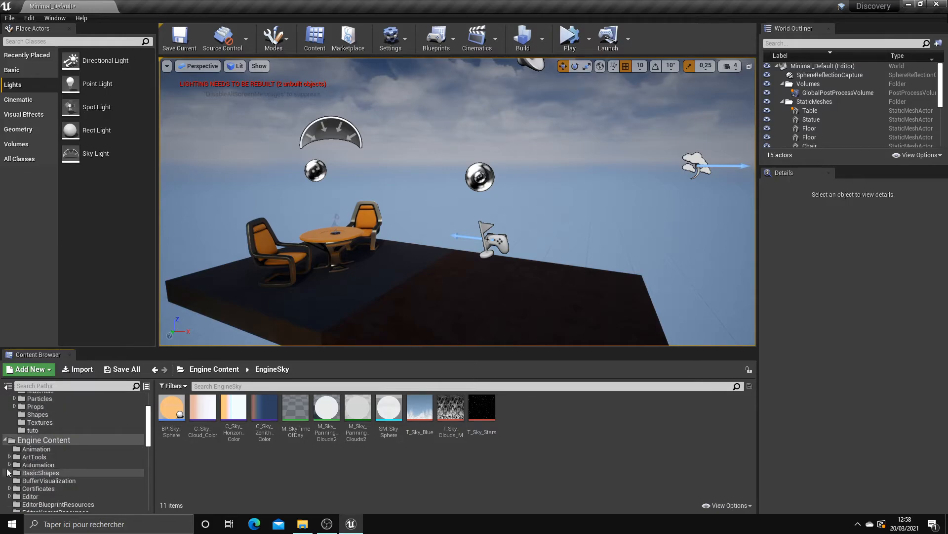
{"action": "double_click", "coordinate": [7, 441]}
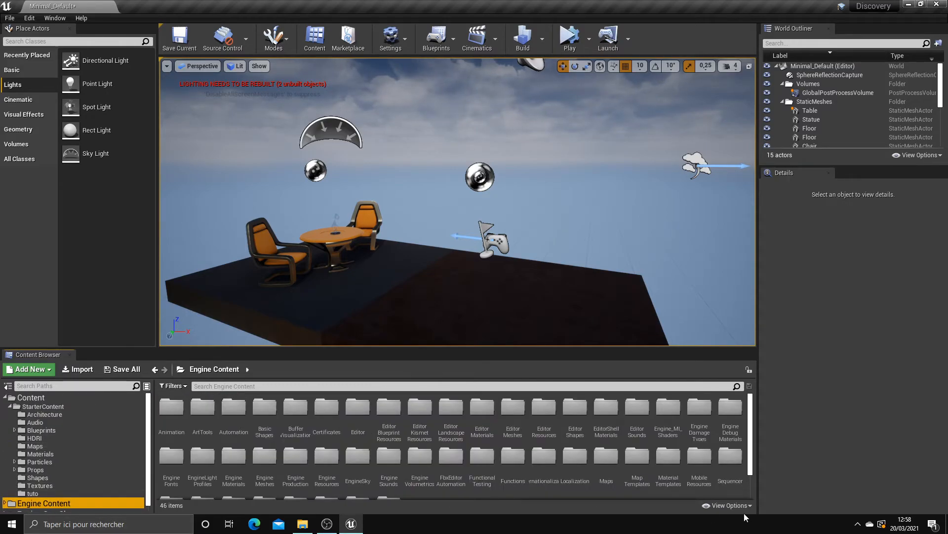
Step: Return to the StarterContent folder and open its Props folder
{"action": "left_click", "coordinate": [731, 505]}
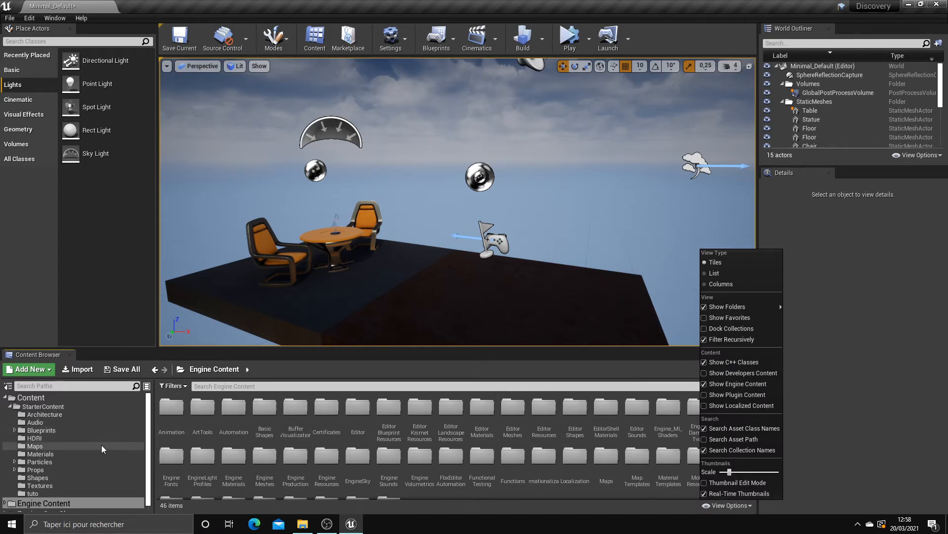
{"action": "left_click", "coordinate": [49, 406]}
{"action": "left_click", "coordinate": [49, 398]}
{"action": "left_click", "coordinate": [51, 406]}
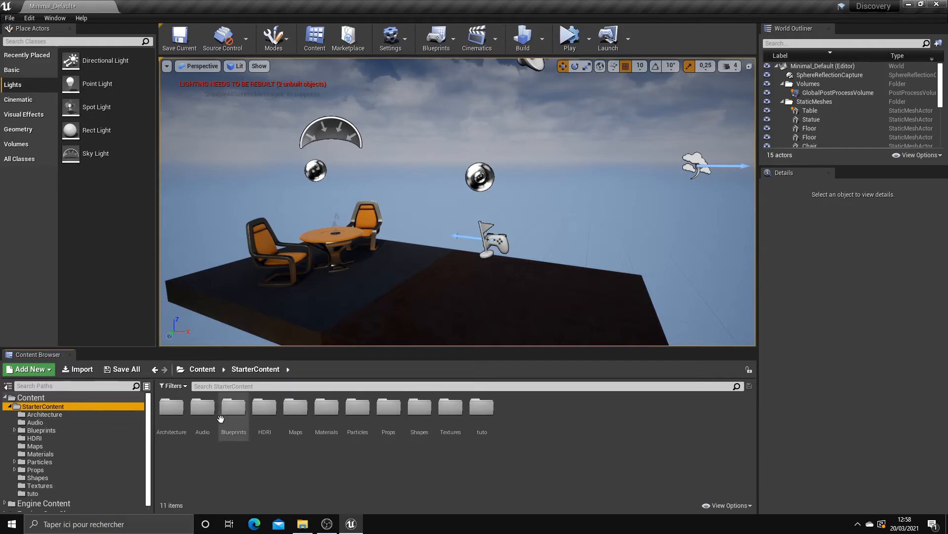
{"action": "left_click", "coordinate": [45, 470]}
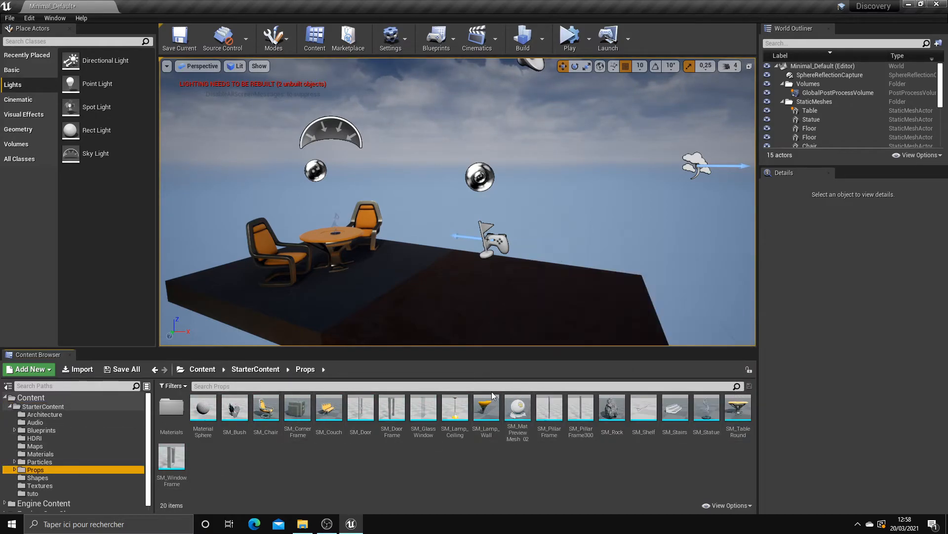
Step: Bring up the move and copy options for SM_Rock on the Shapes folder and dismiss them
{"action": "left_click", "coordinate": [608, 409]}
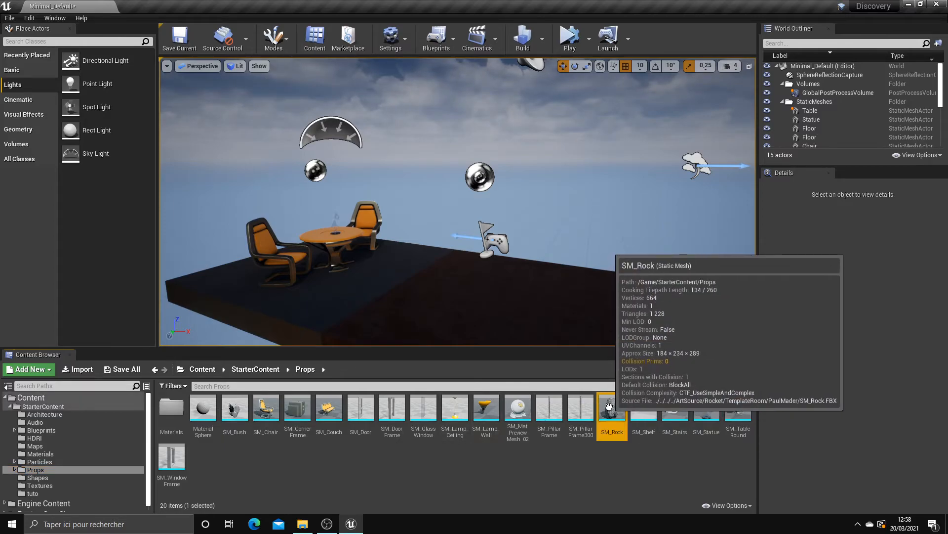
{"action": "left_click_drag", "start_coordinate": [608, 406], "coordinate": [54, 480]}
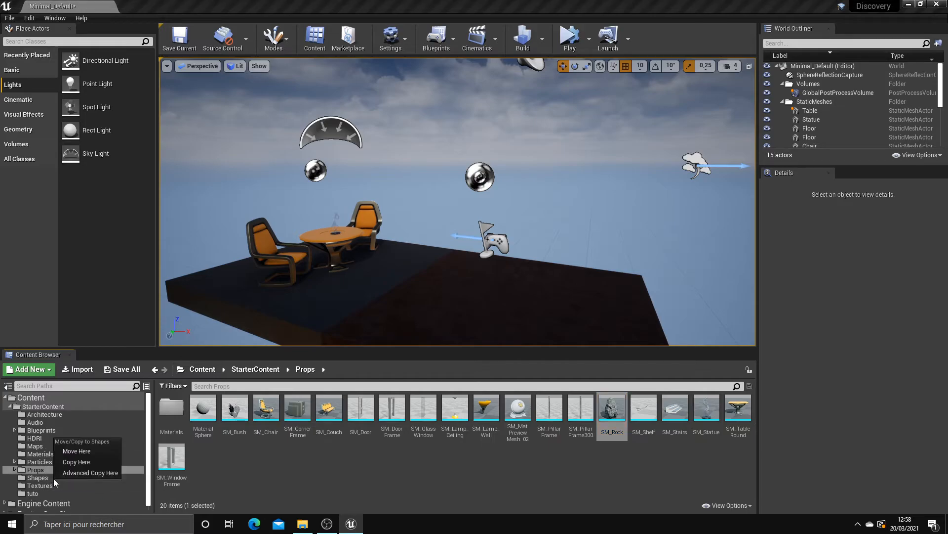
{"action": "left_click", "coordinate": [430, 483]}
{"action": "mouse_move", "coordinate": [609, 421]}
{"action": "left_mouse_down"}
{"action": "mouse_move", "coordinate": [607, 429]}
{"action": "mouse_move", "coordinate": [220, 432]}
{"action": "mouse_move", "coordinate": [619, 429]}
{"action": "left_mouse_up"}
Step: Move SM_Stairs from Props into the Architecture folder and select it there
{"action": "left_click_drag", "start_coordinate": [675, 410], "coordinate": [70, 416]}
{"action": "left_click_drag", "start_coordinate": [675, 410], "coordinate": [55, 416]}
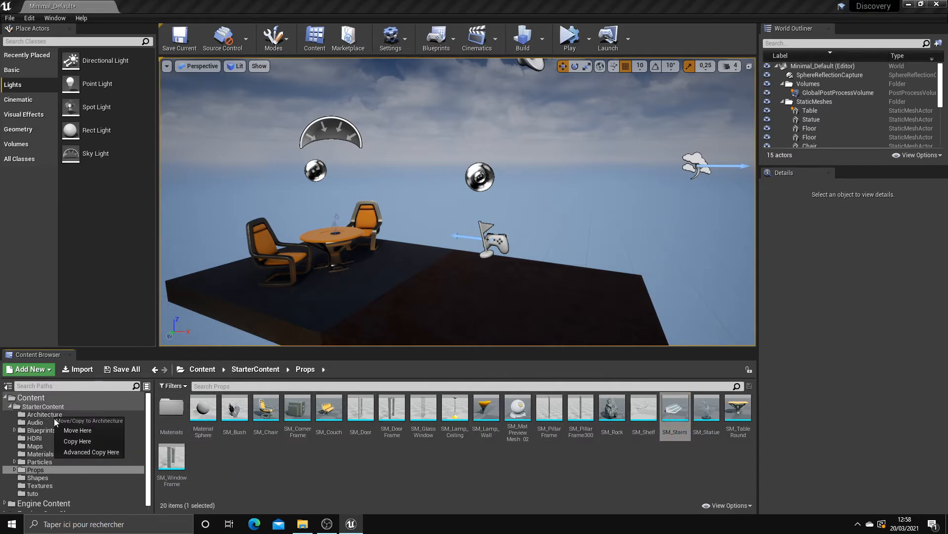
{"action": "left_click", "coordinate": [78, 432]}
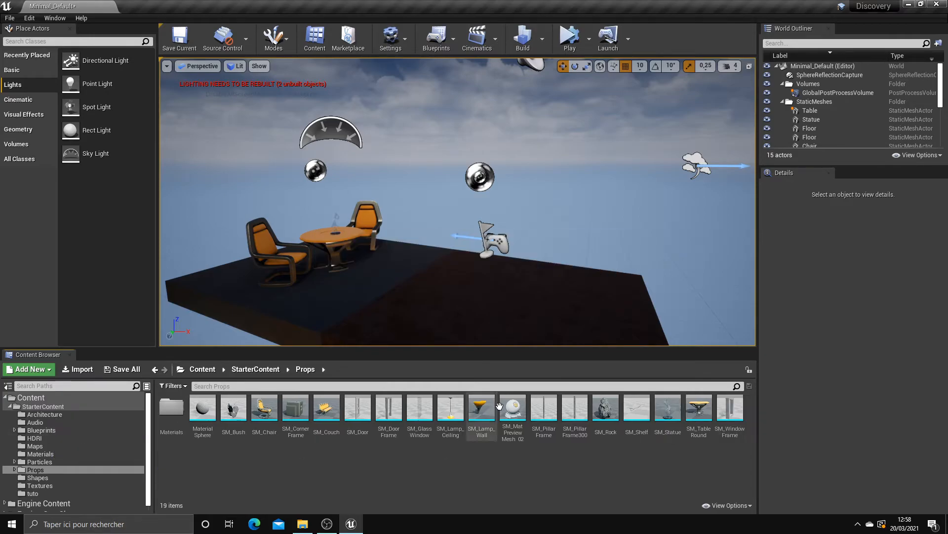
{"action": "left_click", "coordinate": [45, 414]}
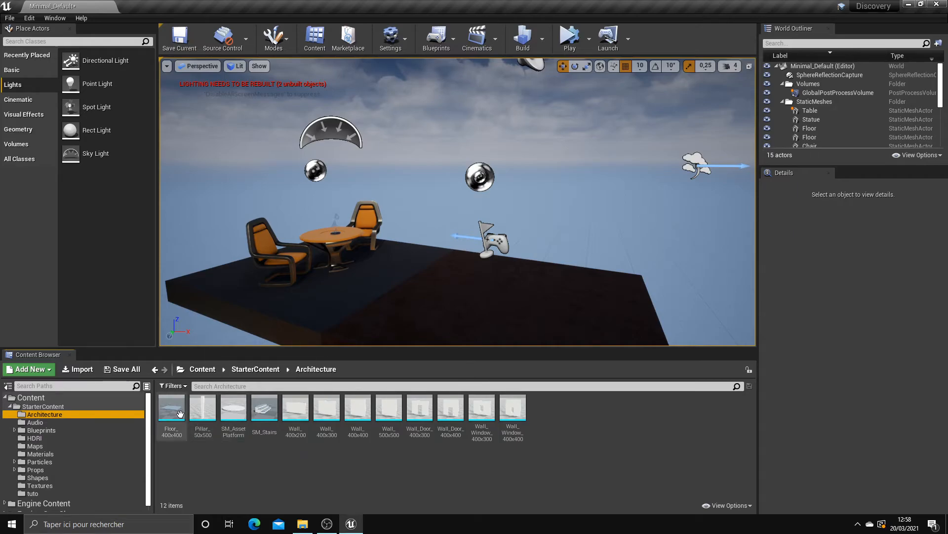
{"action": "left_click", "coordinate": [263, 410]}
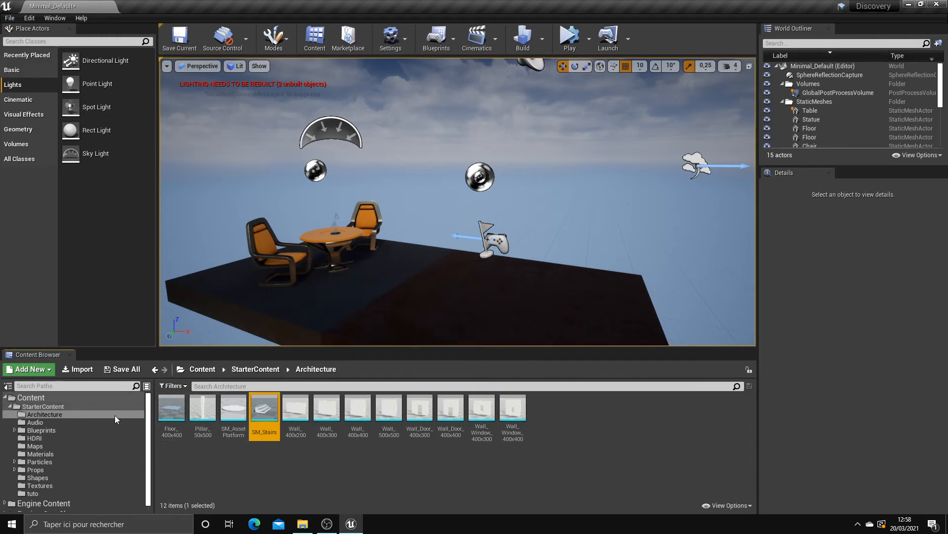
Step: Place two SM_Stairs on the dark floor at about (140, 10, 30) and (290, -20, 30), and move the asset back to Props
{"action": "left_click_drag", "start_coordinate": [277, 412], "coordinate": [474, 296]}
{"action": "left_click_drag", "start_coordinate": [274, 429], "coordinate": [576, 303]}
{"action": "left_click_drag", "start_coordinate": [263, 413], "coordinate": [50, 471]}
{"action": "left_click", "coordinate": [68, 488]}
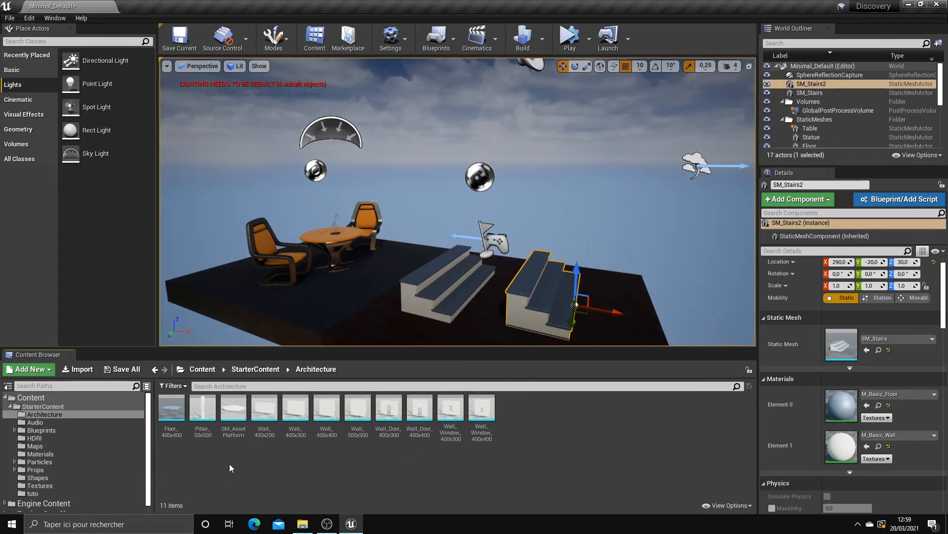
Step: Select the placed stairs to check them in the level, and open the Props folder to find the SM_Stairs asset
{"action": "left_click", "coordinate": [445, 296]}
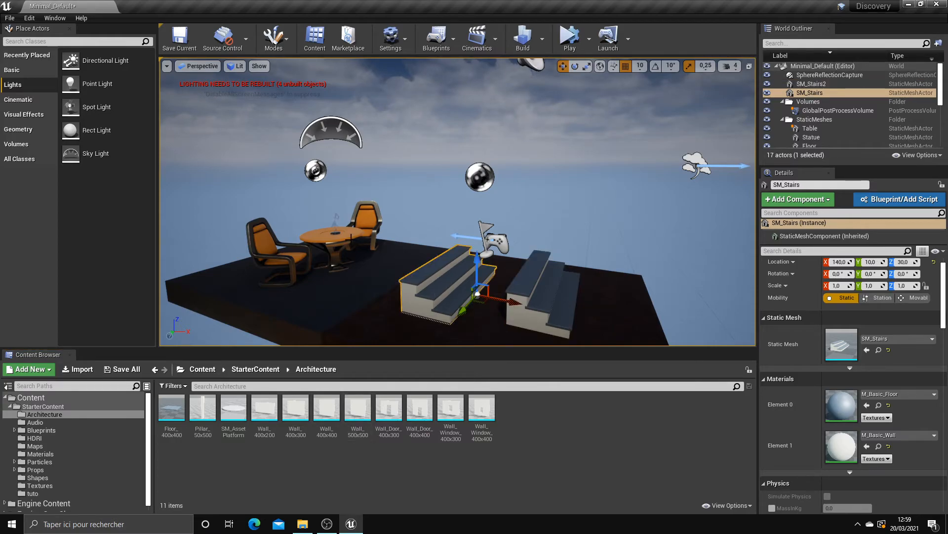
{"action": "left_click", "coordinate": [351, 239]}
{"action": "left_click", "coordinate": [525, 282]}
{"action": "left_click", "coordinate": [472, 297]}
{"action": "left_click", "coordinate": [51, 468]}
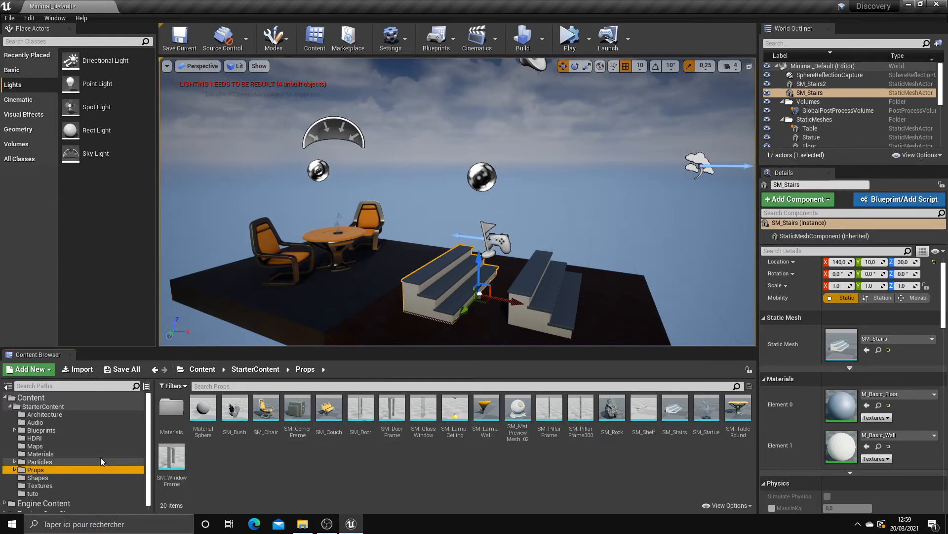
Step: Look over the options for creating new folders and assets in Props, and dismiss them
{"action": "left_click", "coordinate": [39, 370]}
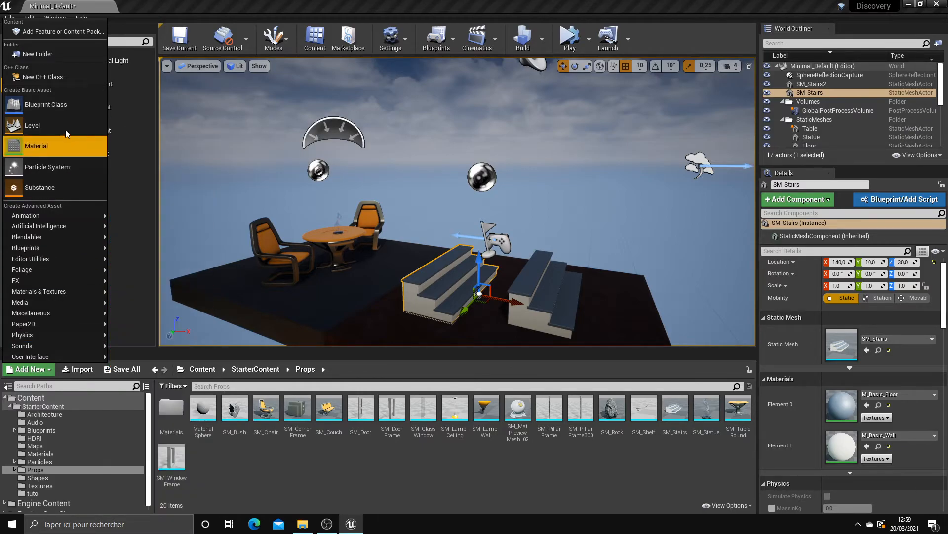
{"action": "right_click", "coordinate": [301, 473]}
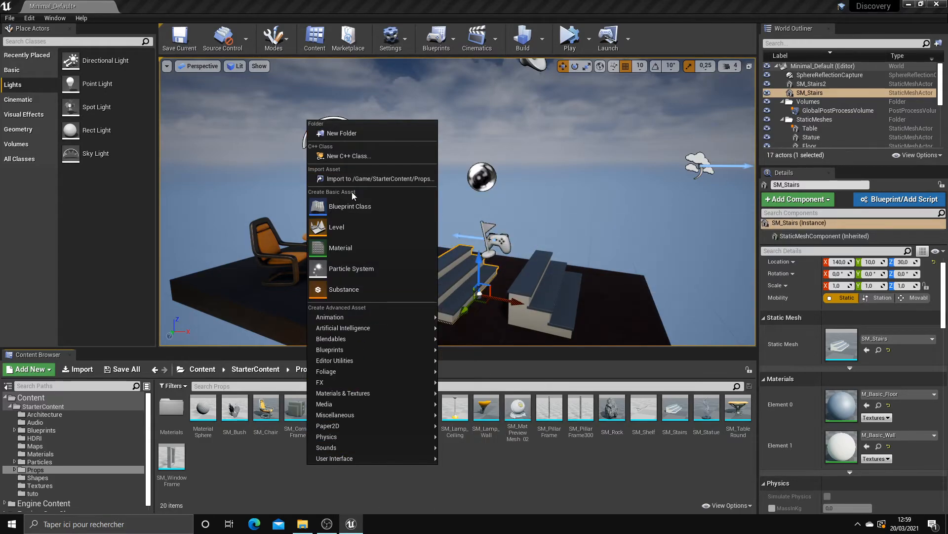
{"action": "left_click", "coordinate": [262, 460]}
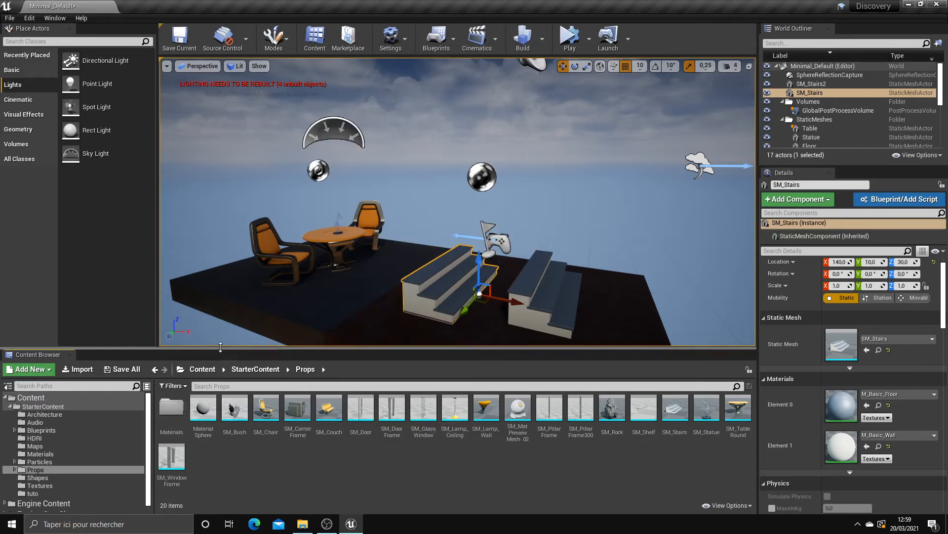
Step: Step back and forward through the folder history, and go up through the parent folders to the Content root
{"action": "left_click", "coordinate": [155, 369]}
{"action": "left_click", "coordinate": [165, 369]}
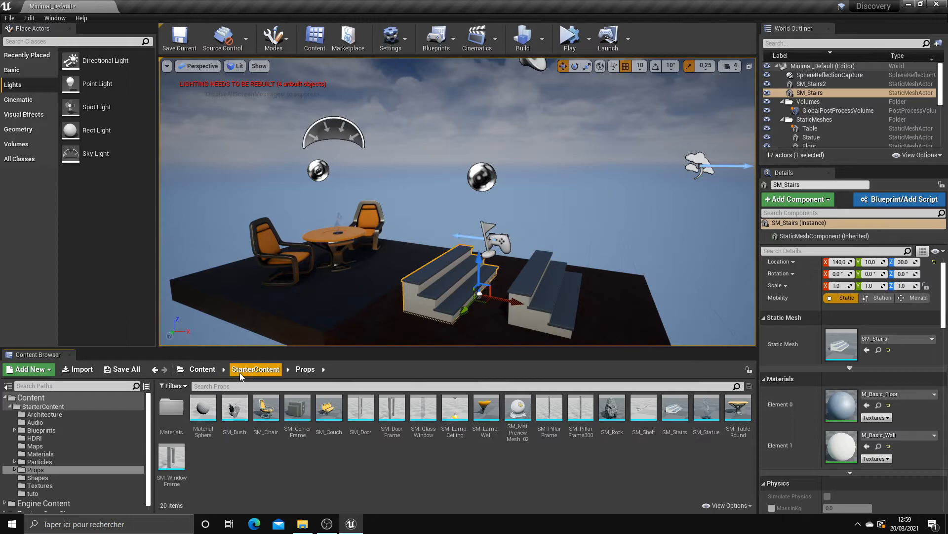
{"action": "left_click", "coordinate": [258, 375]}
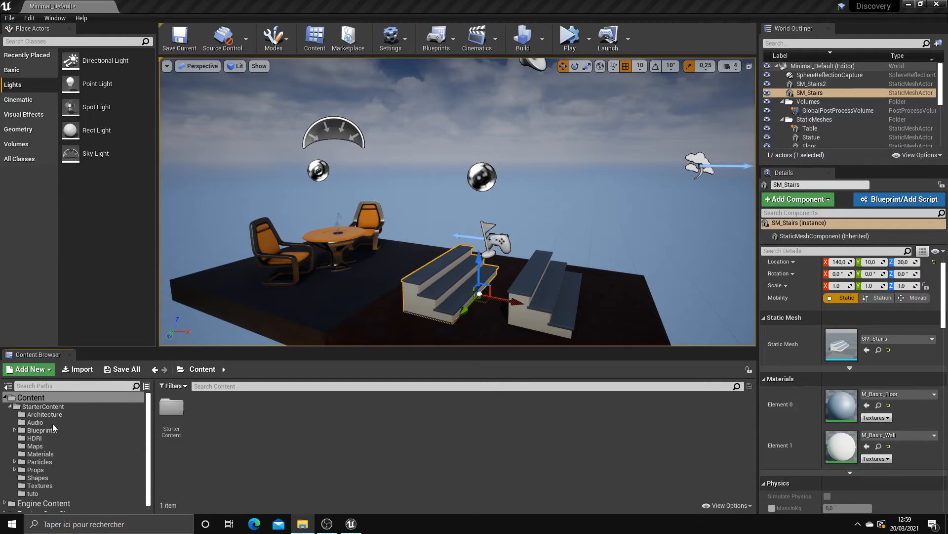
{"action": "left_click", "coordinate": [36, 421]}
{"action": "left_click", "coordinate": [254, 369]}
{"action": "left_click", "coordinate": [202, 369]}
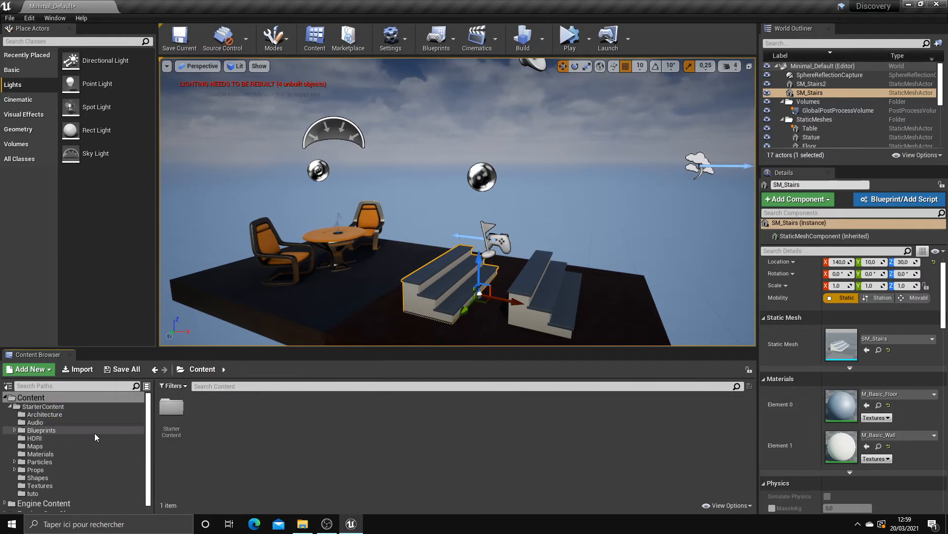
{"action": "left_click", "coordinate": [52, 399]}
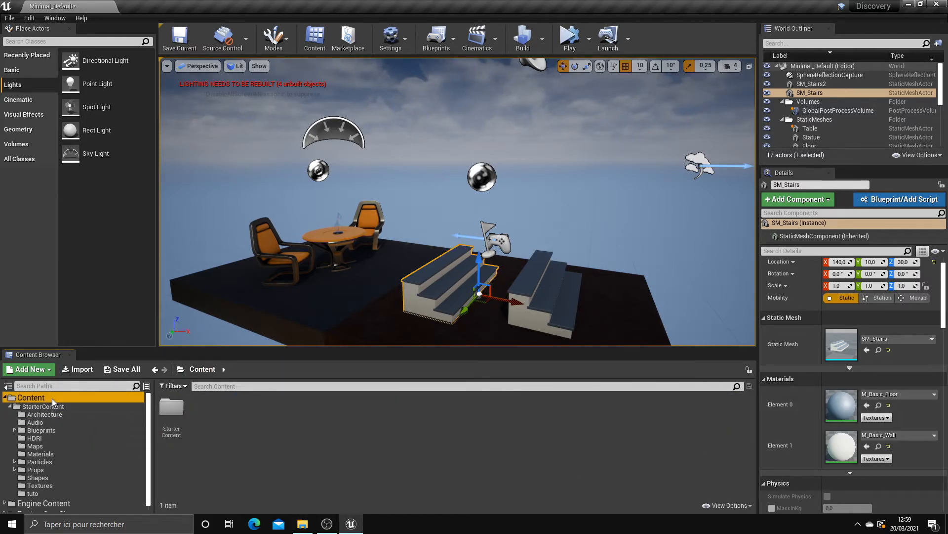
Step: Hide the Content Browser's sources panel, and look over the tutorial categories before closing the Tutorials window
{"action": "left_click", "coordinate": [8, 385]}
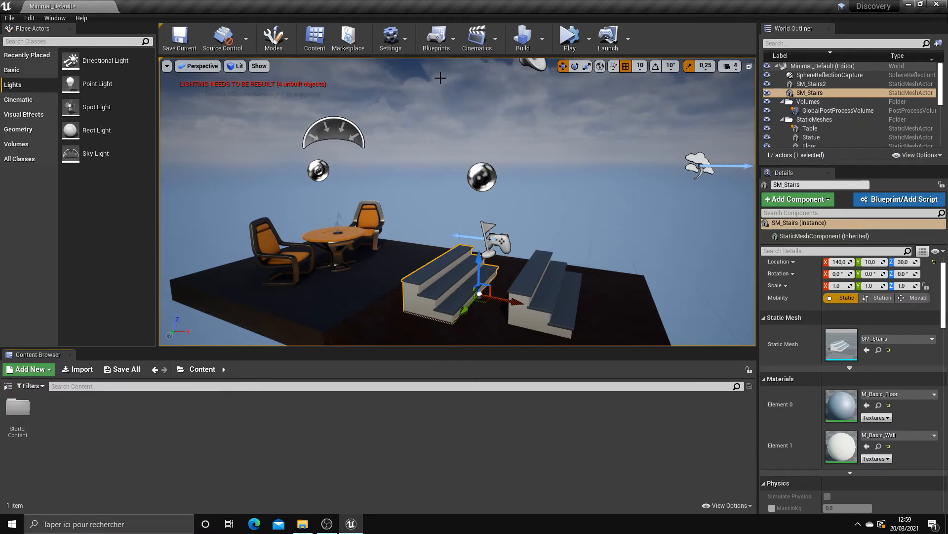
{"action": "left_click", "coordinate": [842, 7]}
{"action": "scroll", "coordinate": [377, 312], "scroll_direction": "down", "scroll_amount": 3}
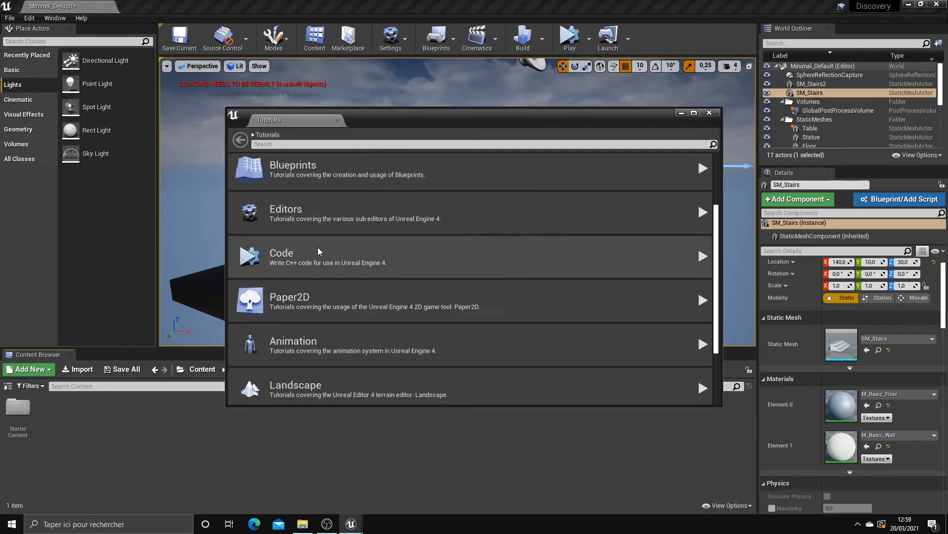
{"action": "left_click", "coordinate": [709, 113]}
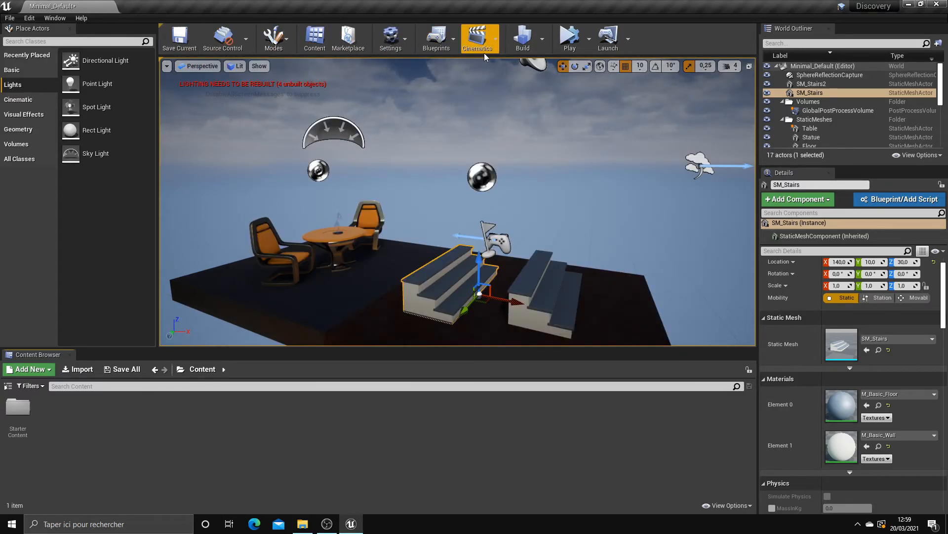
Step: Open the Project Settings, look through the Project, Engine and Editor categories, and close the window
{"action": "left_click", "coordinate": [394, 45]}
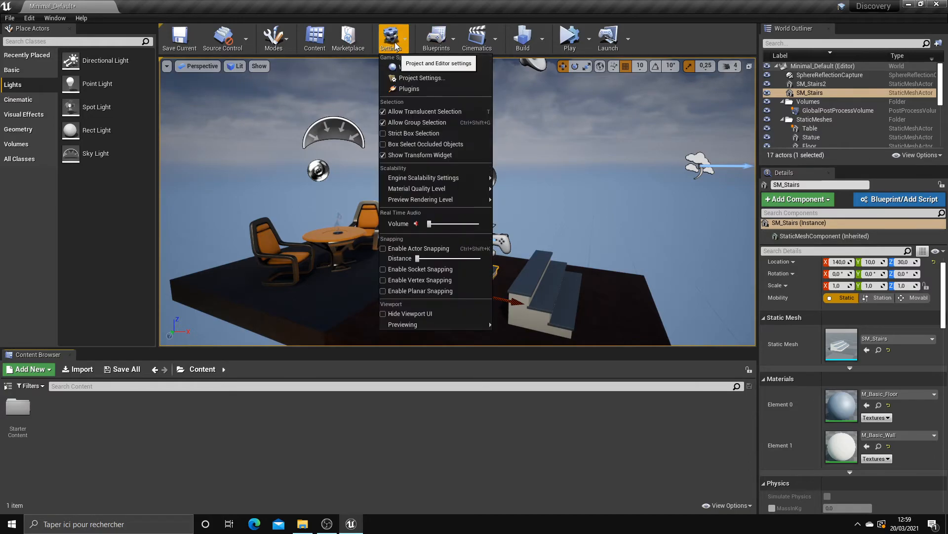
{"action": "left_click", "coordinate": [411, 77]}
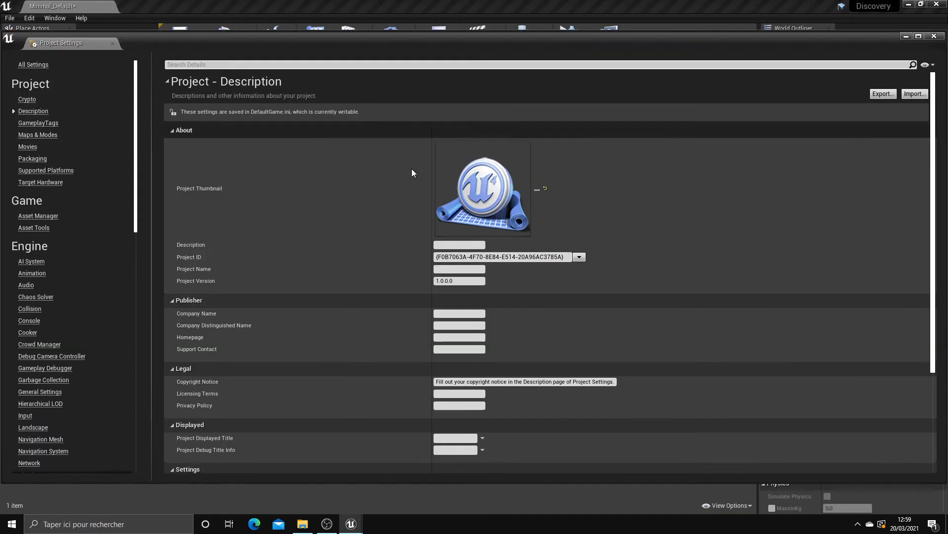
{"action": "scroll", "coordinate": [78, 295], "scroll_direction": "down", "scroll_amount": 15}
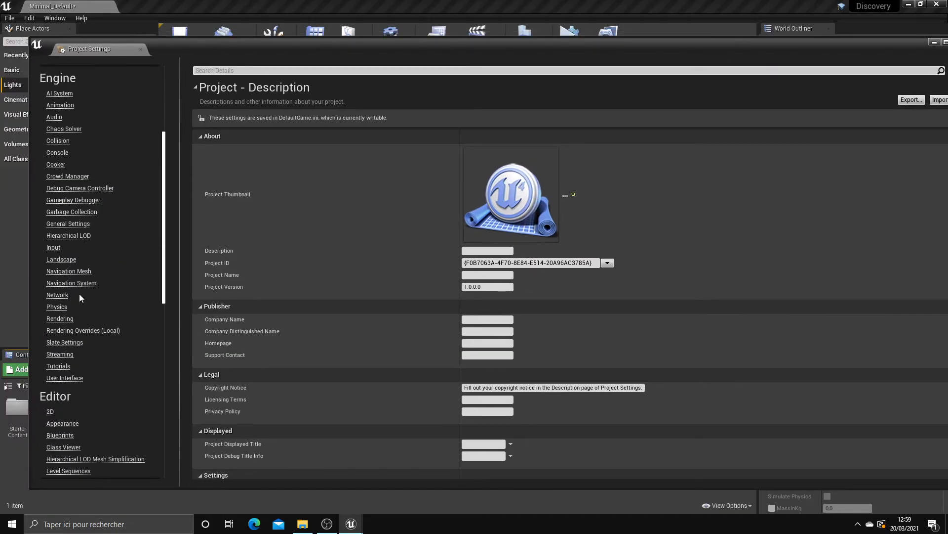
{"action": "left_click_drag", "start_coordinate": [908, 48], "coordinate": [820, 62]}
{"action": "left_click", "coordinate": [882, 56]}
Step: Look over the available Blueprint class and level sequence creation options, and dismiss them
{"action": "left_click", "coordinate": [437, 42]}
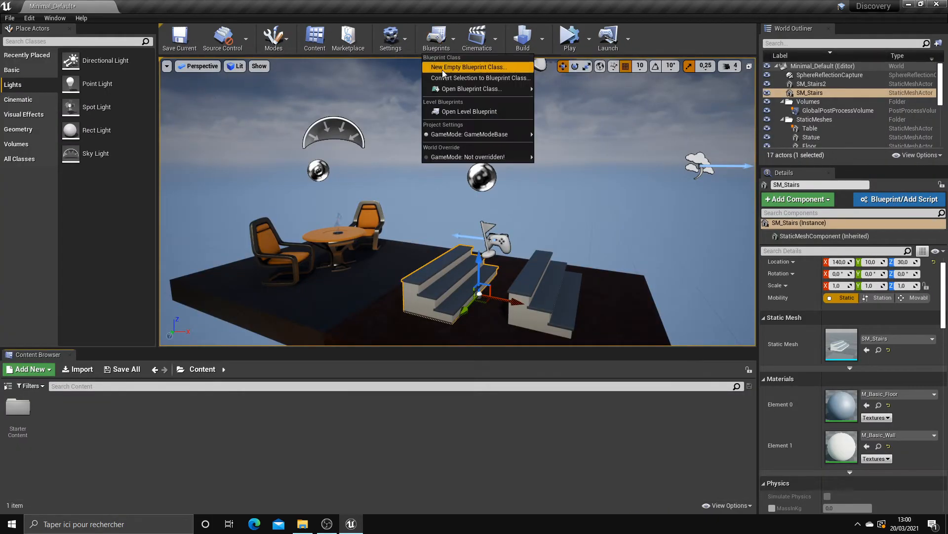
{"action": "left_click", "coordinate": [474, 44]}
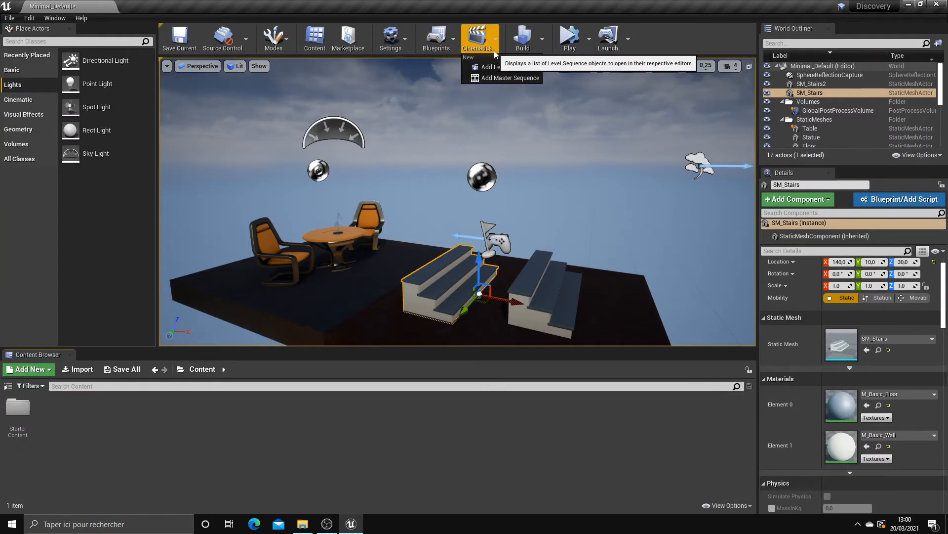
{"action": "left_click", "coordinate": [447, 44]}
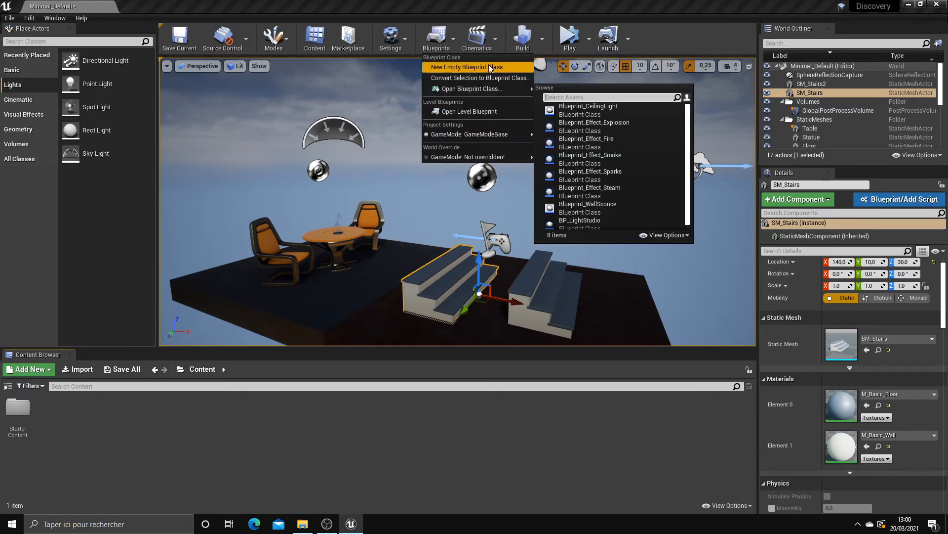
{"action": "left_click", "coordinate": [477, 39]}
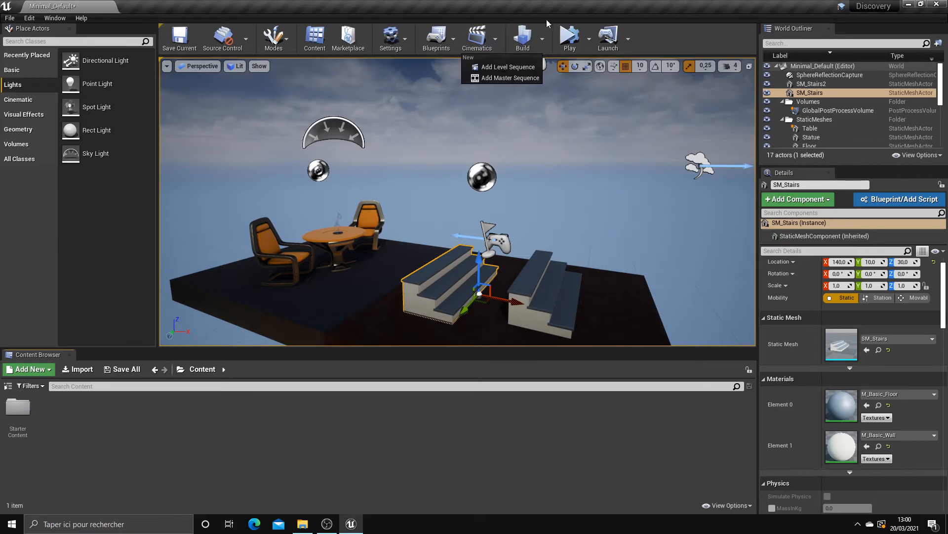
{"action": "left_click", "coordinate": [672, 45]}
Step: Select the round table and move it across the dark floor to (-50, 0, 32)
{"action": "right_click_drag", "start_coordinate": [445, 173], "coordinate": [450, 197]}
{"action": "key", "text": "w"}
{"action": "left_click", "coordinate": [415, 182]}
{"action": "left_click_drag", "start_coordinate": [394, 219], "coordinate": [470, 249]}
{"action": "right_click_drag", "start_coordinate": [470, 249], "coordinate": [514, 243]}
{"action": "key", "text": "a"}
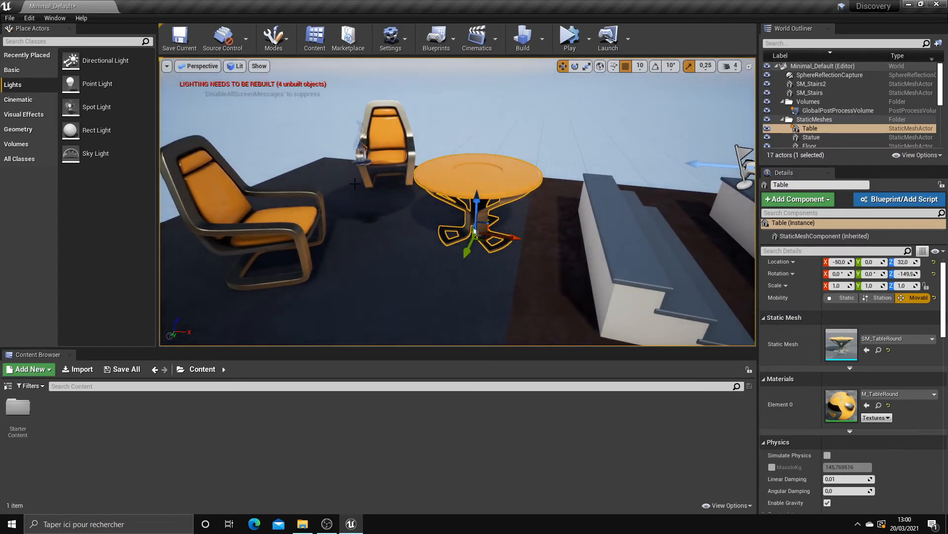
Step: Build the level to update its lighting, and close the Message Log
{"action": "left_click", "coordinate": [523, 39]}
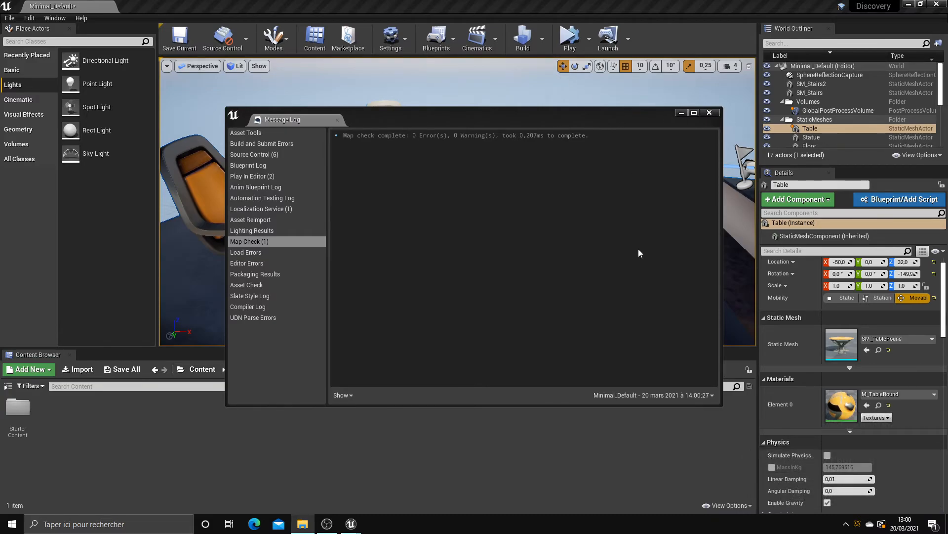
{"action": "left_click_drag", "start_coordinate": [622, 114], "coordinate": [578, 125]}
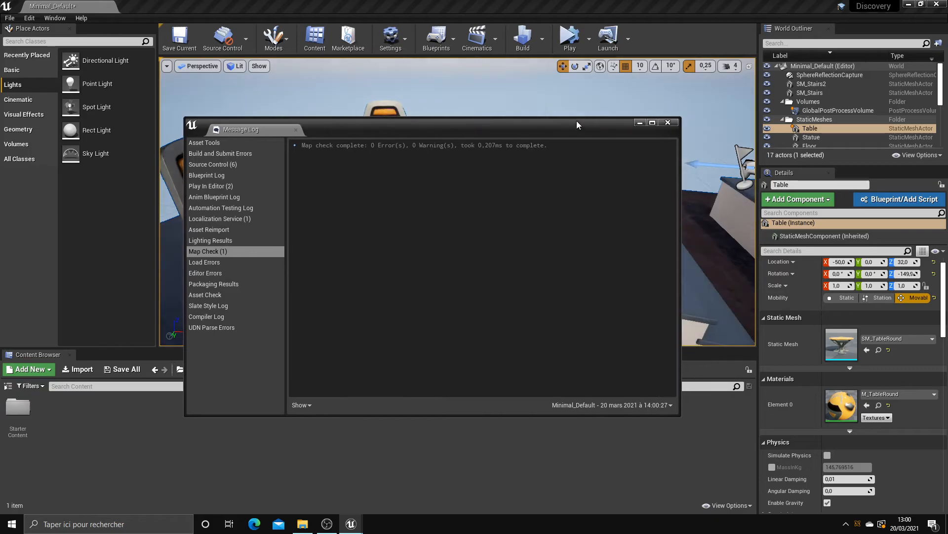
{"action": "left_click", "coordinate": [667, 122]}
Step: Move the table to (-70, 10, 32) with Static mobility, and place the statue on its top at about (-87, -33, 84)
{"action": "left_click_drag", "start_coordinate": [483, 241], "coordinate": [454, 236]}
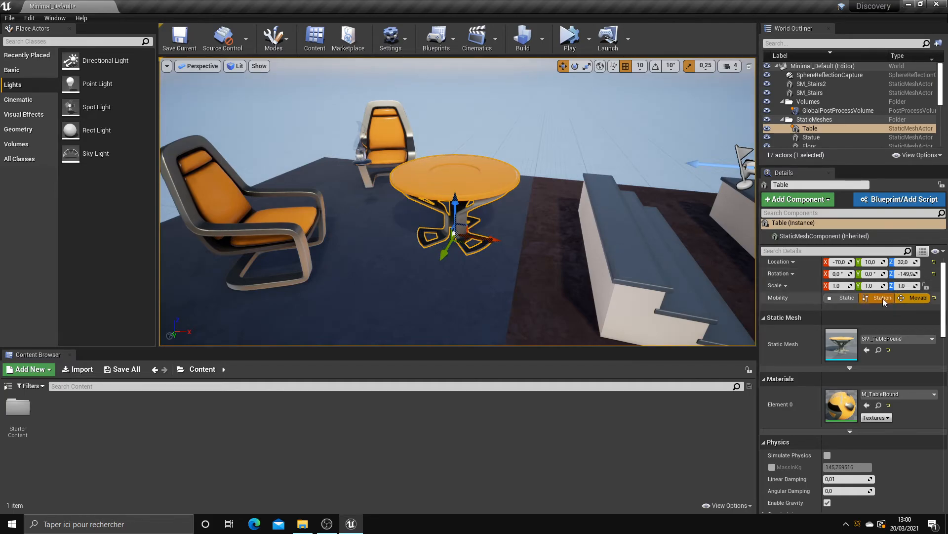
{"action": "left_click", "coordinate": [851, 298]}
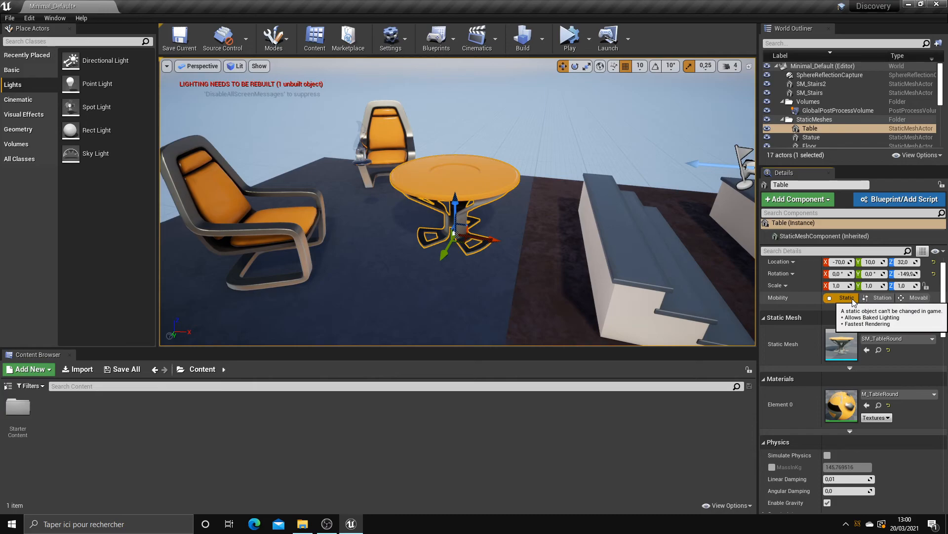
{"action": "left_click", "coordinate": [363, 161]}
{"action": "left_click_drag", "start_coordinate": [365, 165], "coordinate": [459, 179]}
Step: Rebuild the lighting for the moved table and statue, and close the Message Log
{"action": "left_click", "coordinate": [522, 39]}
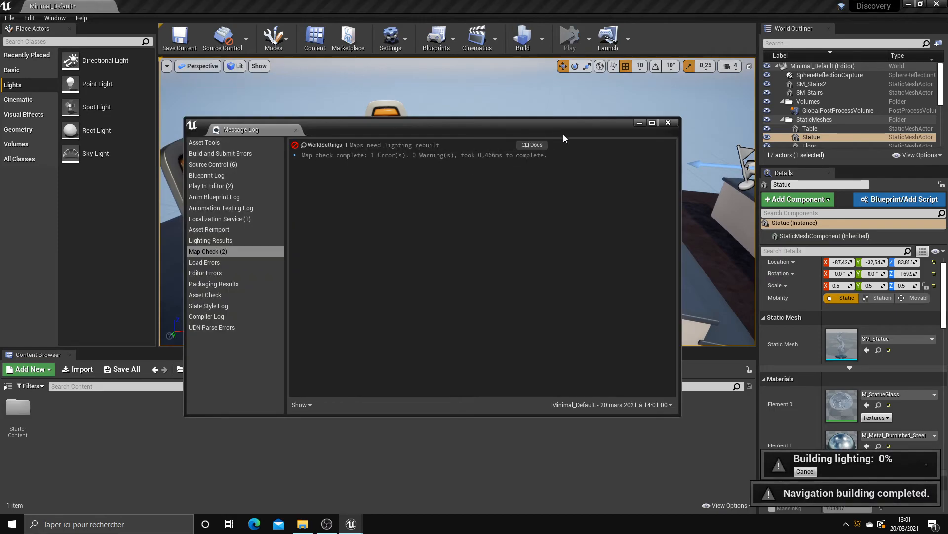
{"action": "left_click_drag", "start_coordinate": [565, 137], "coordinate": [588, 276]}
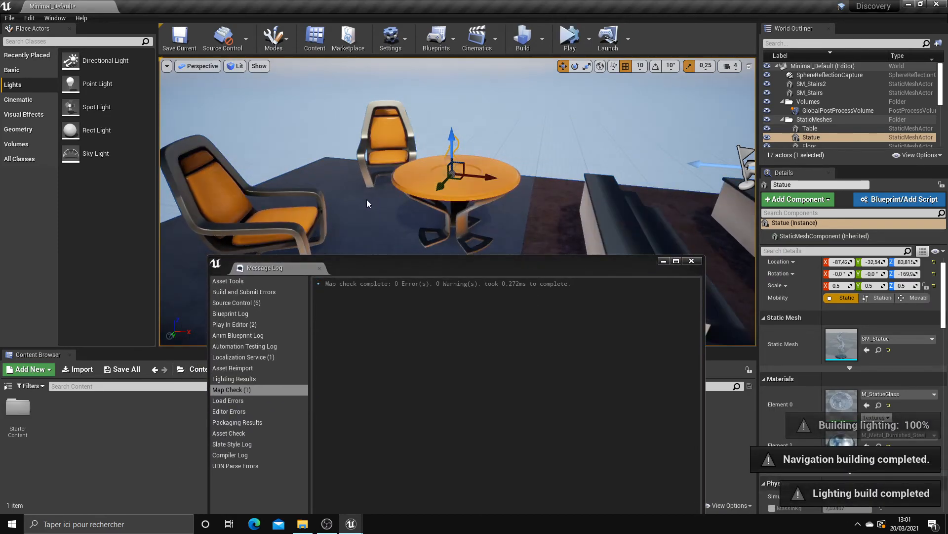
{"action": "left_click", "coordinate": [692, 260]}
Step: Try moving the round table toward the nearest chair, and undo the move
{"action": "left_click", "coordinate": [464, 212]}
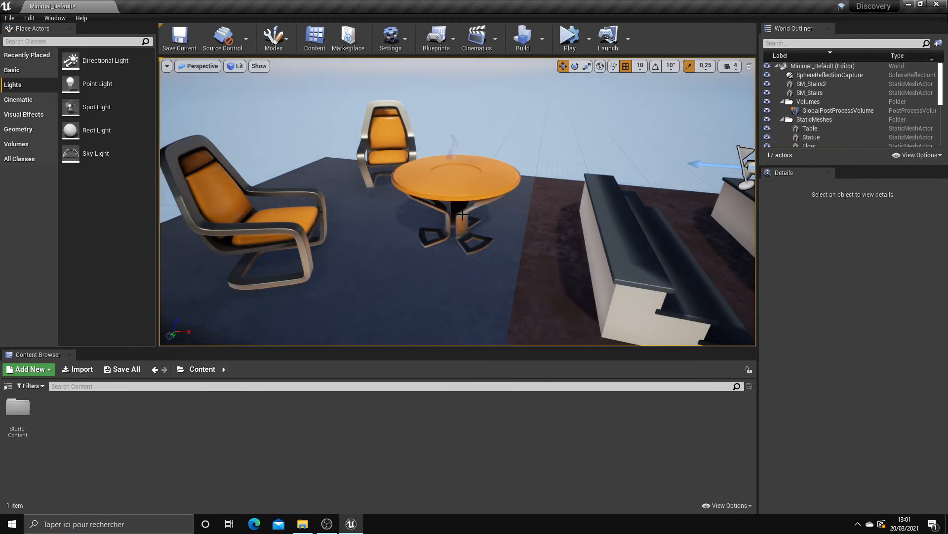
{"action": "left_click", "coordinate": [462, 213]}
{"action": "left_click_drag", "start_coordinate": [460, 243], "coordinate": [333, 248]}
{"action": "key", "text": "ctrl+z"}
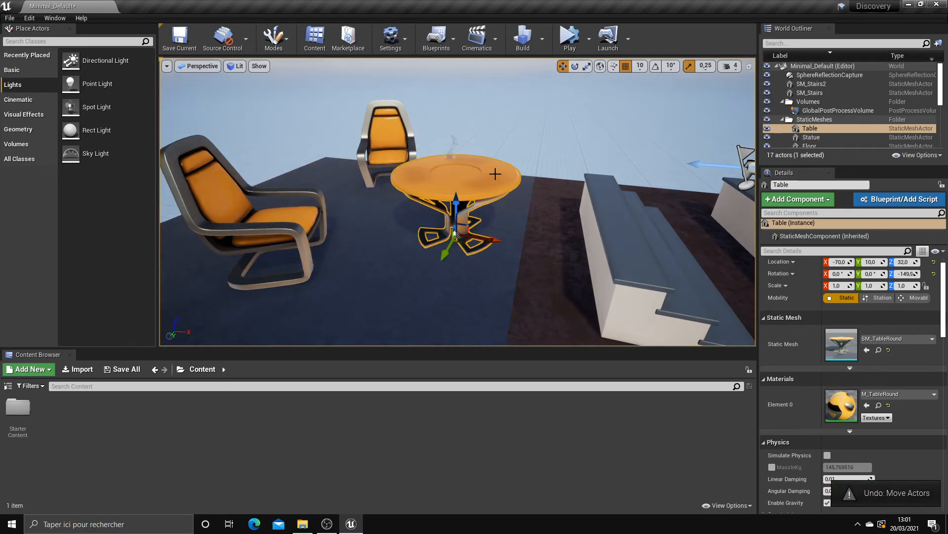
Step: Look over the play modes and spawn options, and survey the table, chairs and stairs in the level
{"action": "left_click", "coordinate": [588, 40]}
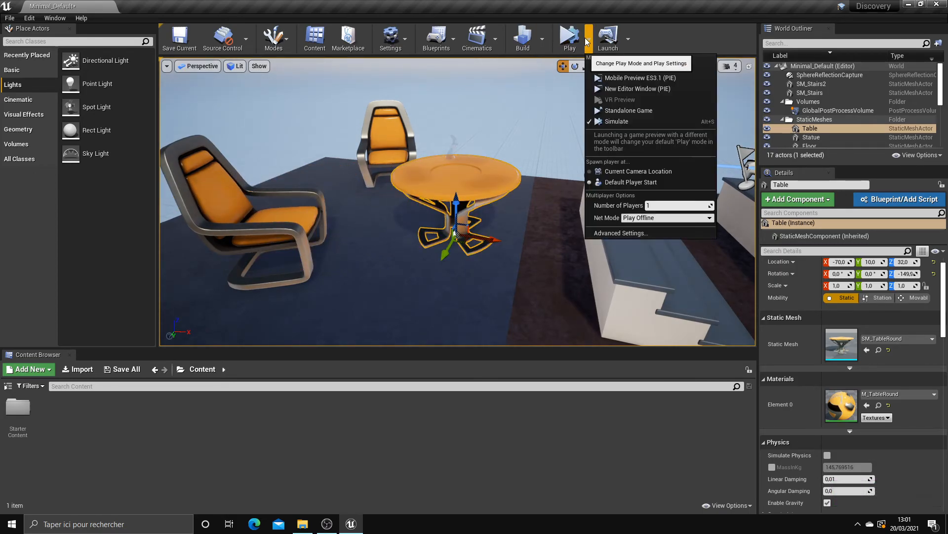
{"action": "right_click_drag", "start_coordinate": [521, 96], "coordinate": [520, 116]}
{"action": "left_click", "coordinate": [589, 40]}
{"action": "scroll", "coordinate": [504, 137], "scroll_direction": "up", "scroll_amount": 5}
{"action": "scroll", "coordinate": [491, 148], "scroll_direction": "down", "scroll_amount": 10}
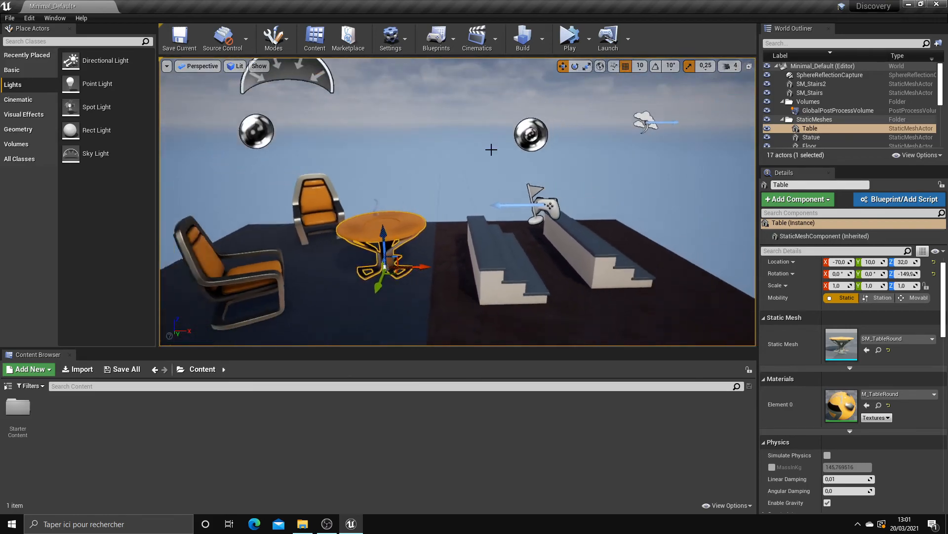
{"action": "scroll", "coordinate": [476, 146], "scroll_direction": "up", "scroll_amount": 3}
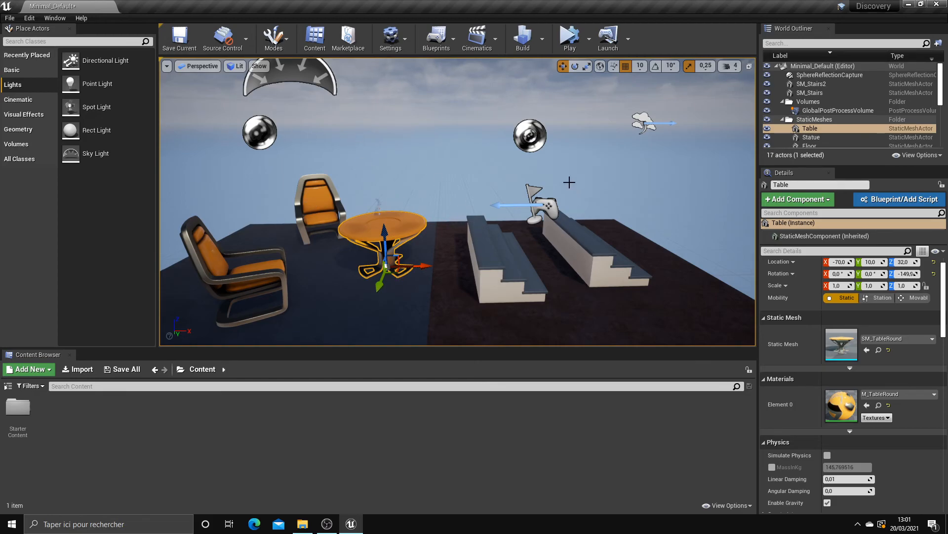
{"action": "right_click_drag", "start_coordinate": [410, 238], "coordinate": [419, 242]}
{"action": "scroll", "coordinate": [420, 242], "scroll_direction": "down", "scroll_amount": 3}
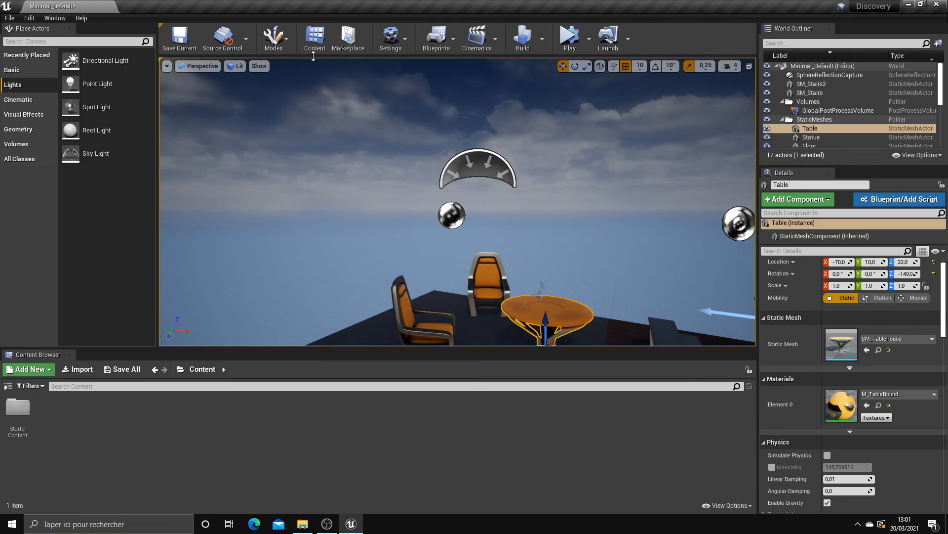
Step: Look over the editor's window and layout options, and show the Content Browser's sources panel again
{"action": "left_click", "coordinate": [16, 21]}
{"action": "mouse_move", "coordinate": [26, 23]}
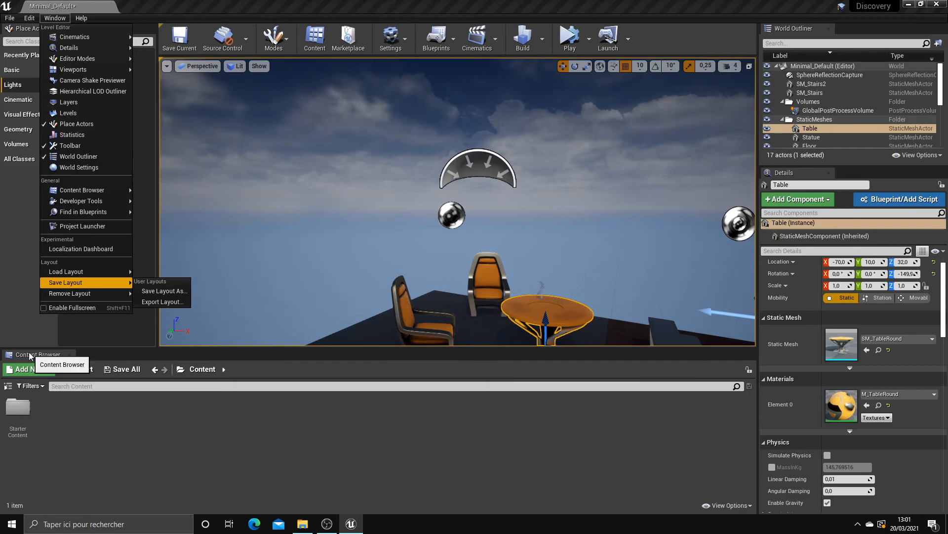
{"action": "left_click", "coordinate": [9, 385]}
{"action": "left_click", "coordinate": [55, 18]}
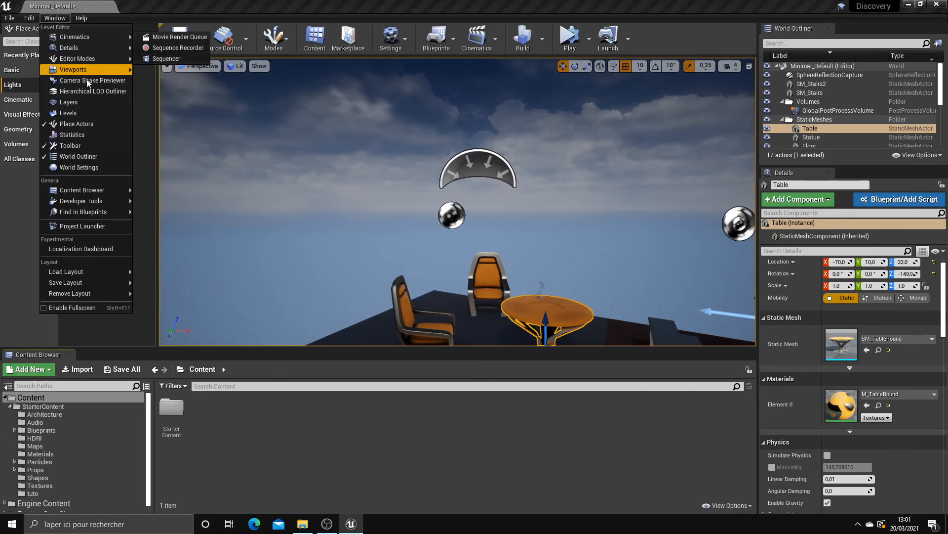
{"action": "left_click", "coordinate": [60, 21]}
Step: Open Content Browsers 2, 3 and 4, and dock them as tabs beside Content Browser 1
{"action": "left_click", "coordinate": [60, 21]}
{"action": "mouse_move", "coordinate": [91, 194]}
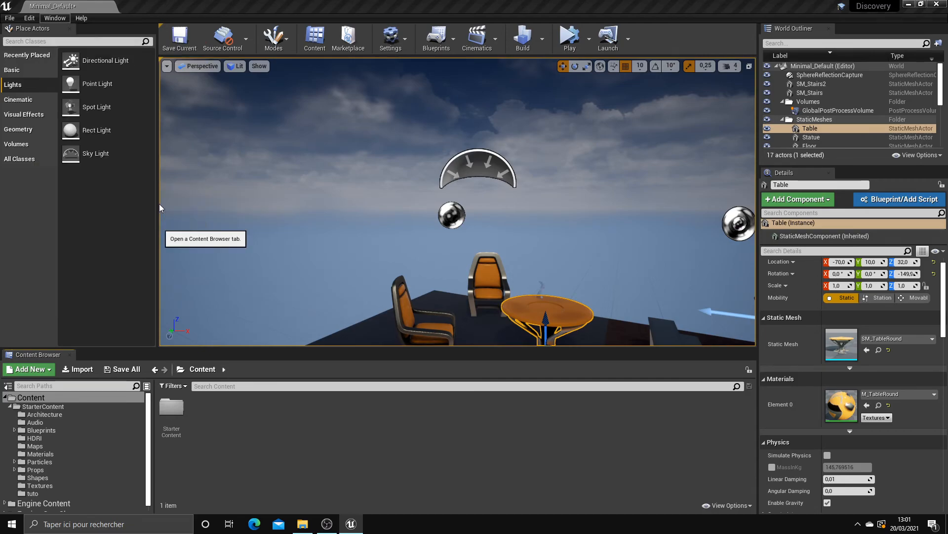
{"action": "left_click", "coordinate": [159, 203]}
{"action": "left_click", "coordinate": [63, 20]}
{"action": "left_click", "coordinate": [175, 211]}
{"action": "left_click", "coordinate": [55, 18]}
{"action": "left_click", "coordinate": [177, 222]}
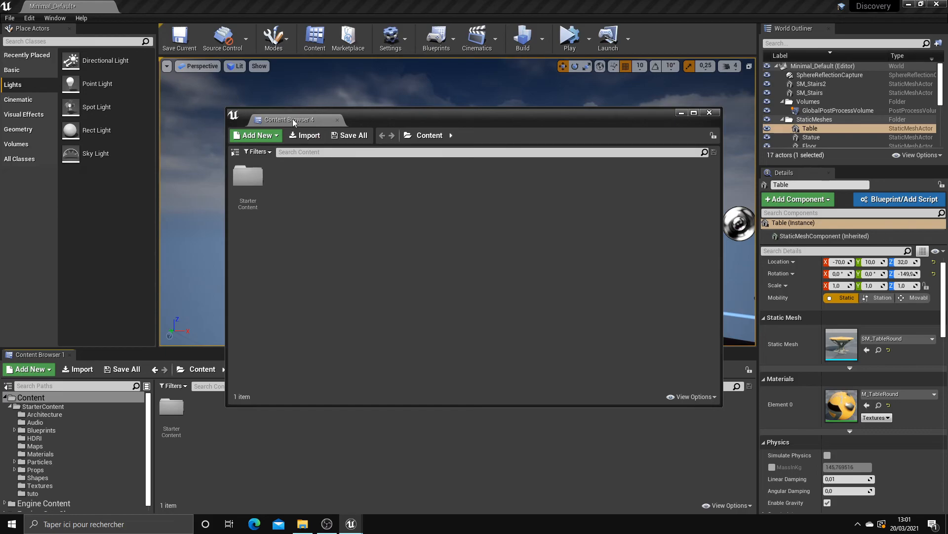
{"action": "left_click_drag", "start_coordinate": [235, 279], "coordinate": [136, 352]}
{"action": "left_click_drag", "start_coordinate": [305, 117], "coordinate": [207, 366]}
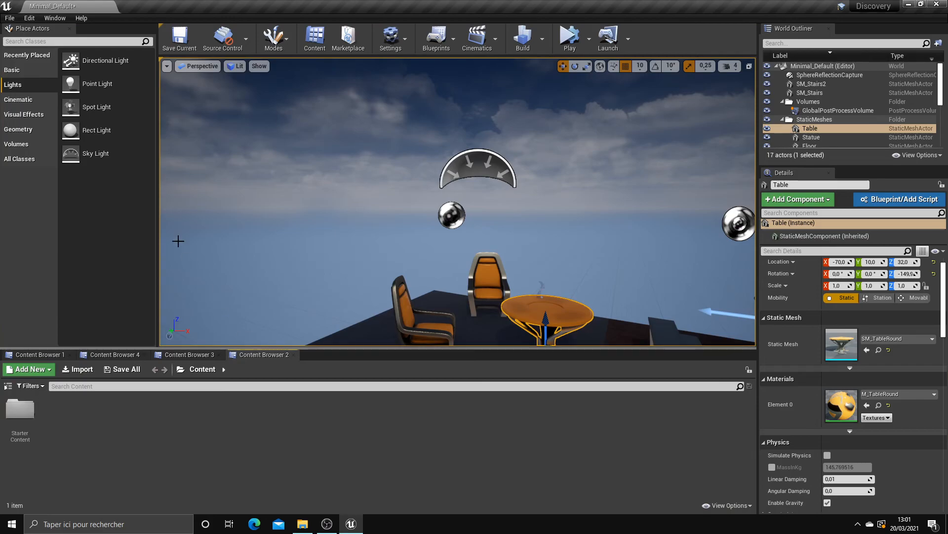
Step: Open Viewport 2 as a floating window, reposition it to compare its view, and close it
{"action": "left_click", "coordinate": [55, 17]}
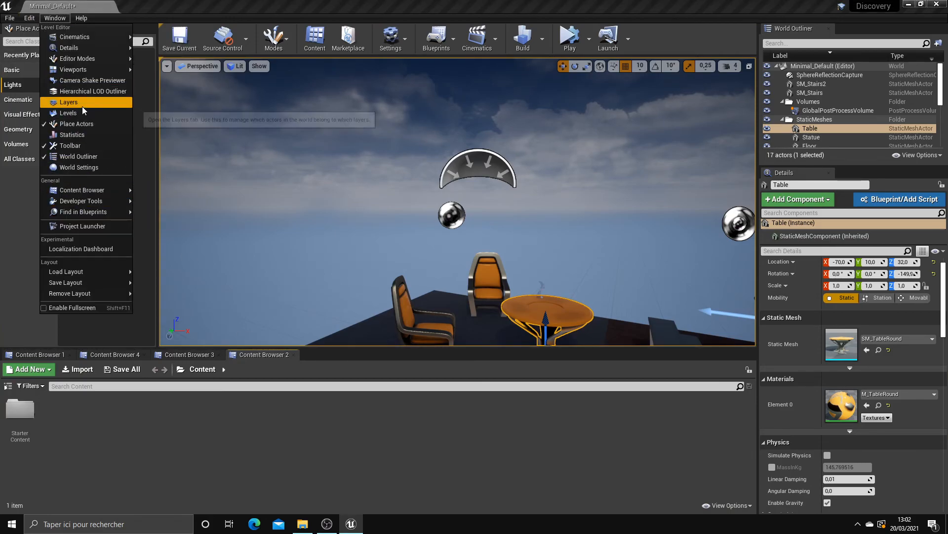
{"action": "mouse_move", "coordinate": [84, 72]}
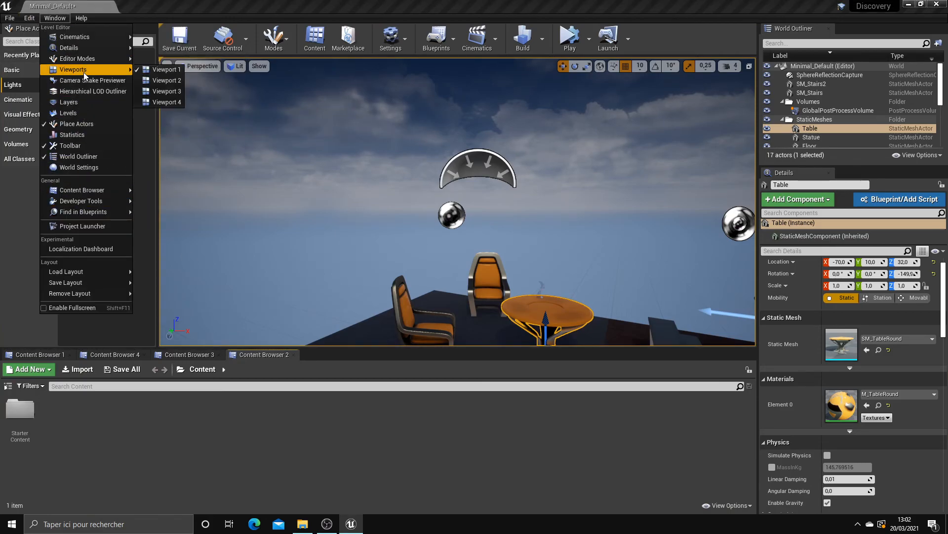
{"action": "left_click", "coordinate": [153, 81]}
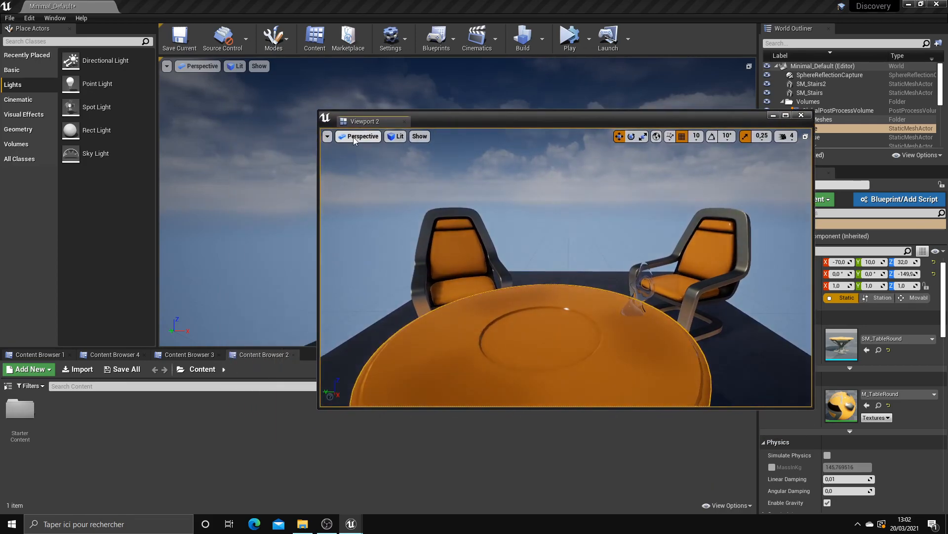
{"action": "left_click", "coordinate": [356, 137]}
{"action": "left_click_drag", "start_coordinate": [481, 120], "coordinate": [274, 128]}
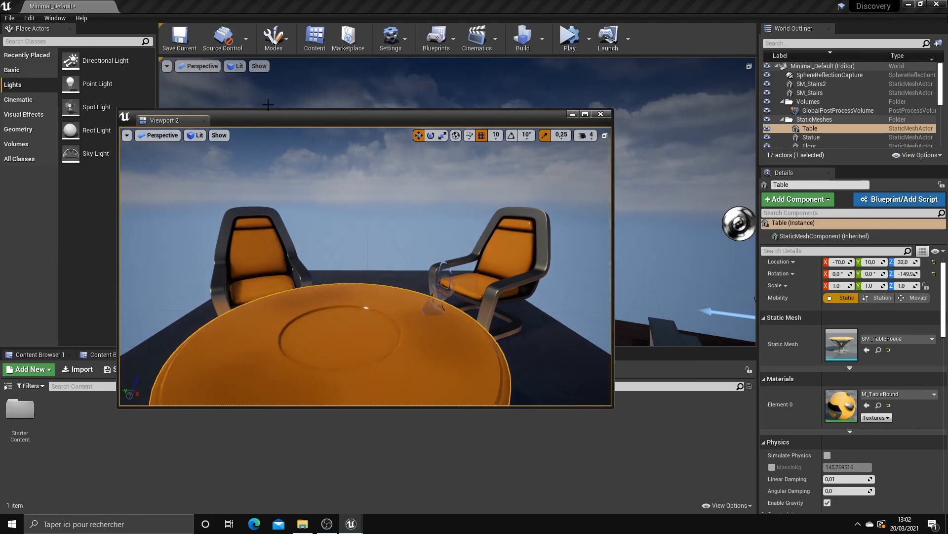
{"action": "left_click", "coordinate": [601, 114]}
Step: Open a second Details panel, Details 2, for the selected table
{"action": "left_click", "coordinate": [54, 17]}
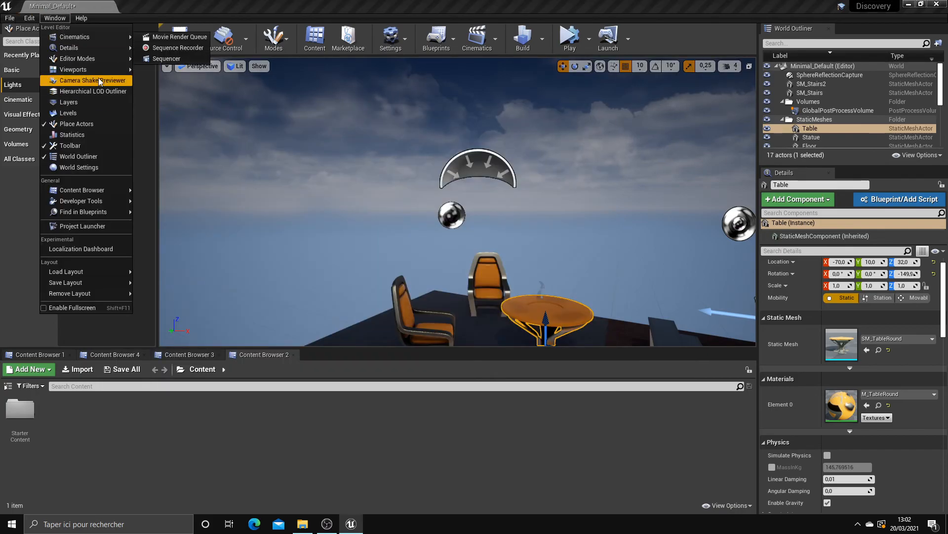
{"action": "mouse_move", "coordinate": [81, 48]}
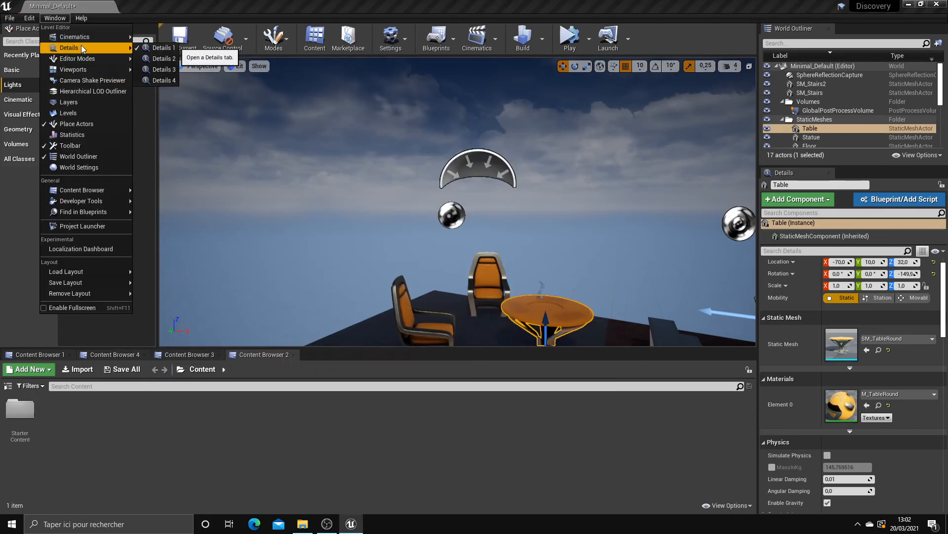
{"action": "left_click", "coordinate": [166, 58]}
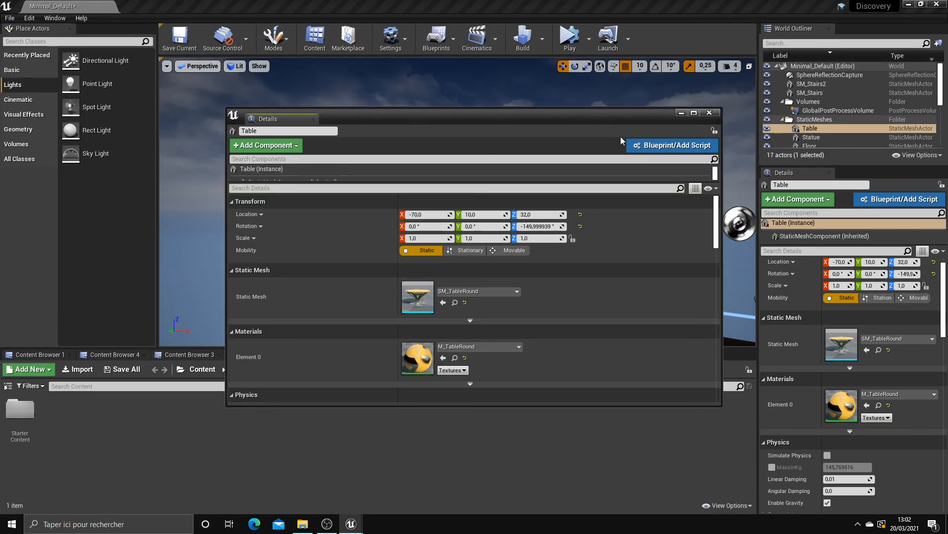
Step: Dock the second Details panel as a tab beside the first, and lock the first panel to the Atmospheric Fog actor
{"action": "left_click_drag", "start_coordinate": [275, 124], "coordinate": [859, 193]}
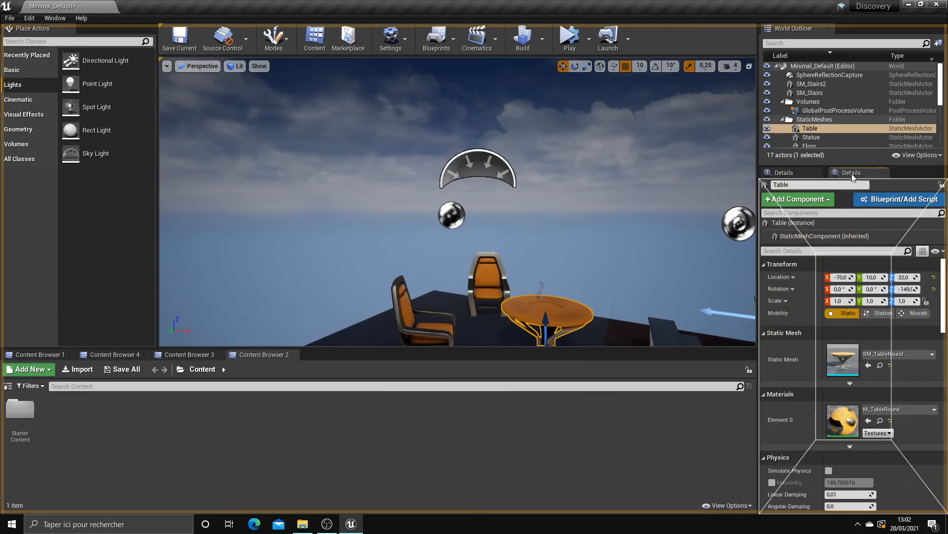
{"action": "left_click", "coordinate": [814, 174]}
{"action": "right_click_drag", "start_coordinate": [484, 159], "coordinate": [528, 157]}
{"action": "key", "text": "Left"}
{"action": "key", "text": "Right"}
{"action": "left_click", "coordinate": [390, 190]}
{"action": "key", "text": "Up"}
{"action": "key", "text": "Down"}
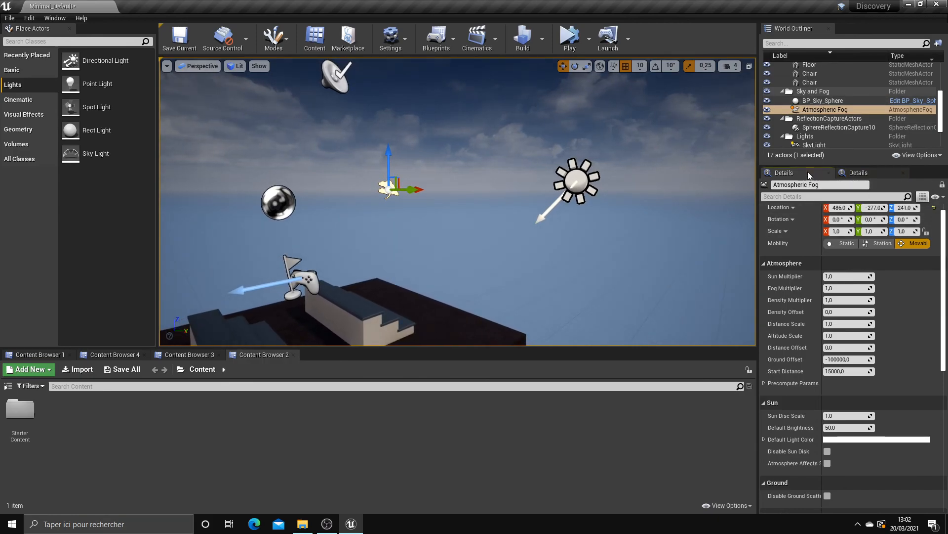
Step: Select several other actors, ending with SphereReflectionCapture10, and compare the locked Details panel with the second one
{"action": "left_click", "coordinate": [584, 186]}
{"action": "left_click", "coordinate": [366, 245]}
{"action": "left_click", "coordinate": [390, 188]}
{"action": "left_click", "coordinate": [278, 202]}
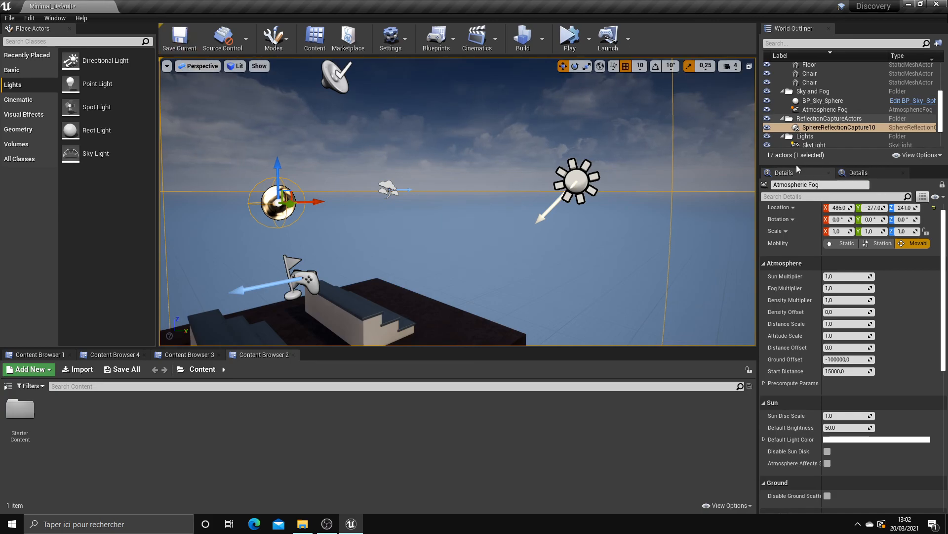
{"action": "left_click", "coordinate": [869, 173]}
{"action": "left_click", "coordinate": [806, 172]}
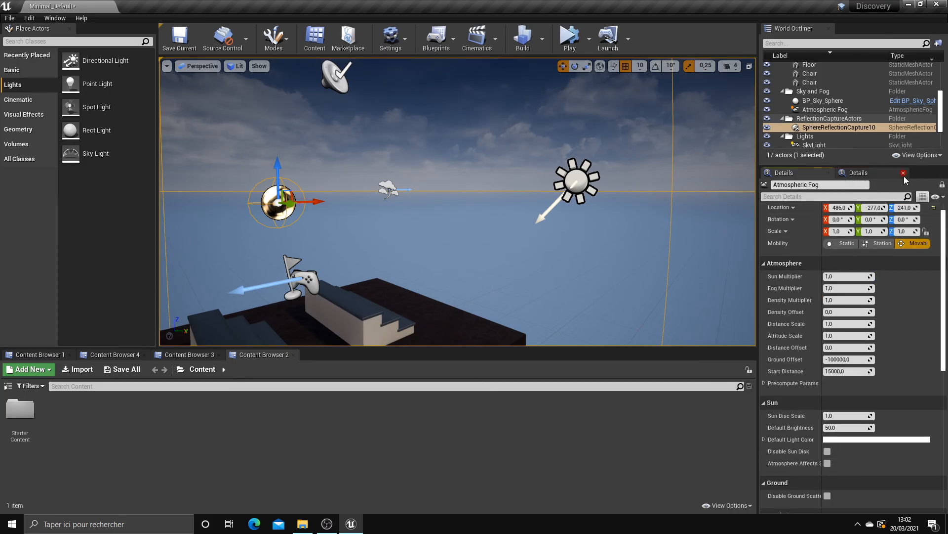
{"action": "left_click", "coordinate": [852, 174]}
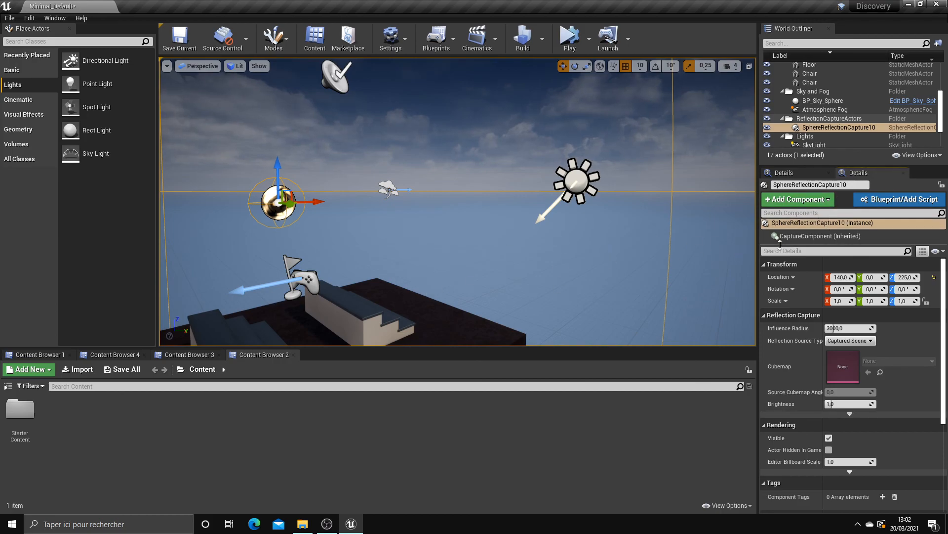
Step: Select SM_Stairs2, the table and the floor in turn to check their properties in the second Details panel
{"action": "key", "text": "f"}
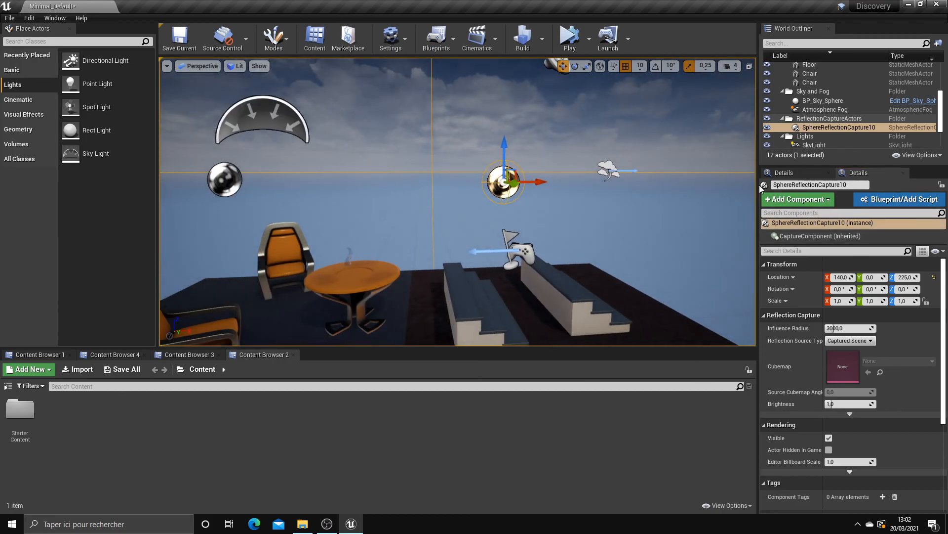
{"action": "left_click", "coordinate": [490, 305]}
{"action": "left_click", "coordinate": [565, 290]}
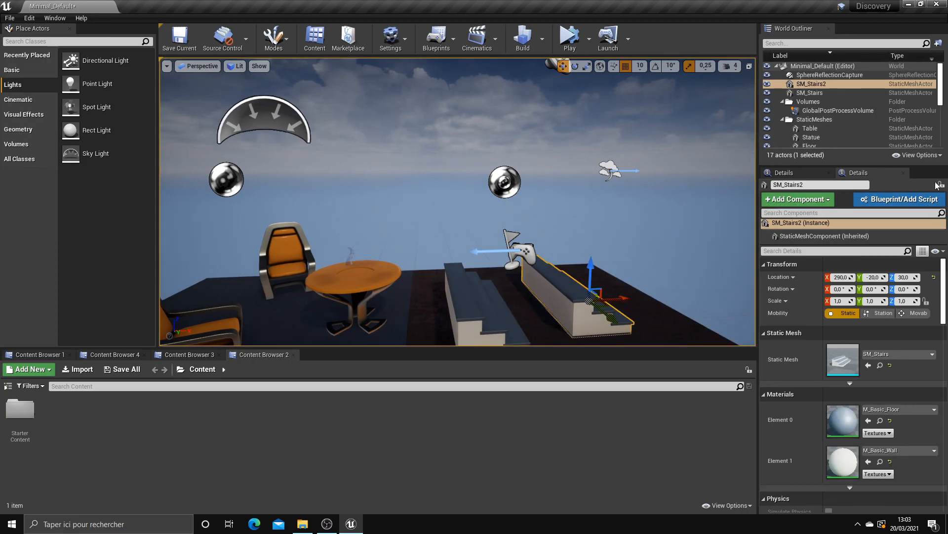
{"action": "left_click", "coordinate": [310, 280]}
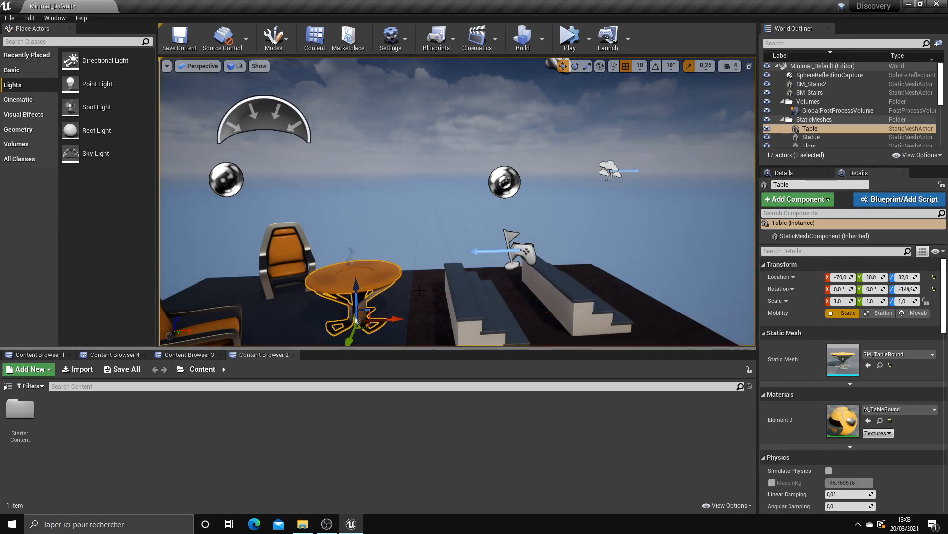
{"action": "left_click", "coordinate": [261, 255]}
{"action": "left_click", "coordinate": [220, 290]}
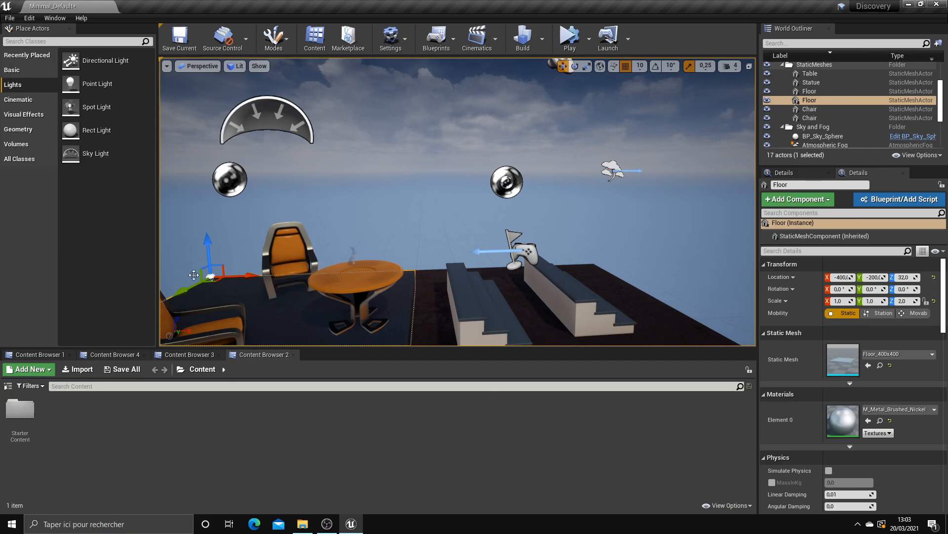
Step: Save all unsaved levels and assets
{"action": "left_click", "coordinate": [9, 19]}
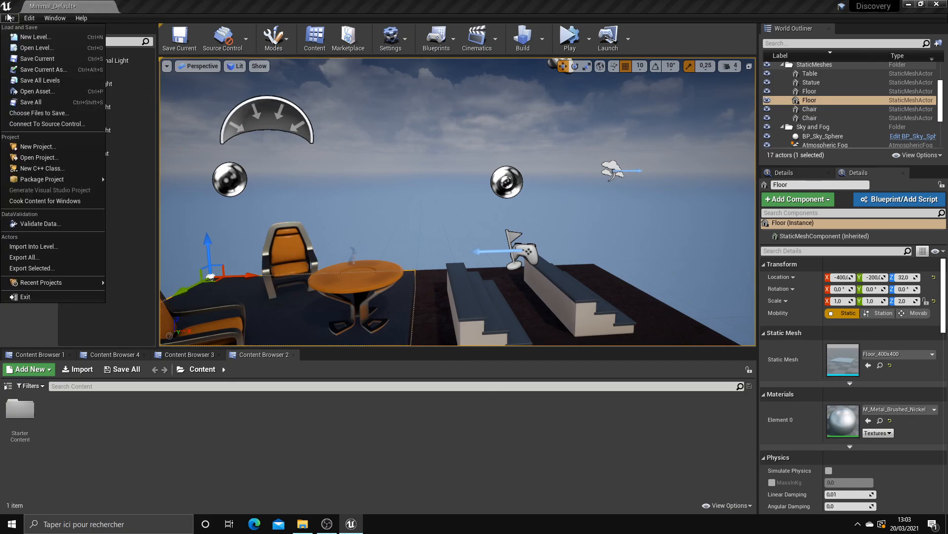
{"action": "left_click", "coordinate": [39, 103]}
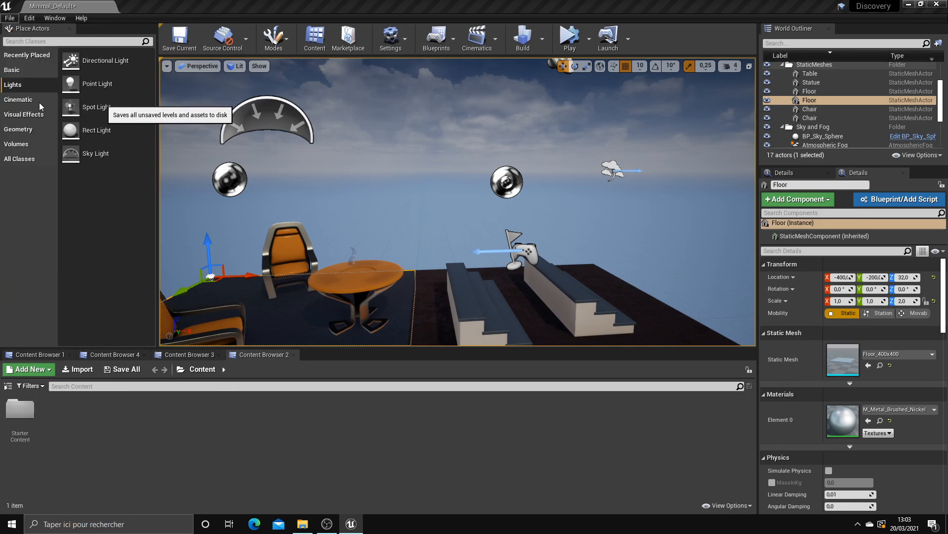
Step: Move the statue on the table to about X -67.4, Y 7.5, Z 103.8
{"action": "right_click_drag", "start_coordinate": [356, 248], "coordinate": [363, 203]}
{"action": "left_click", "coordinate": [323, 207]}
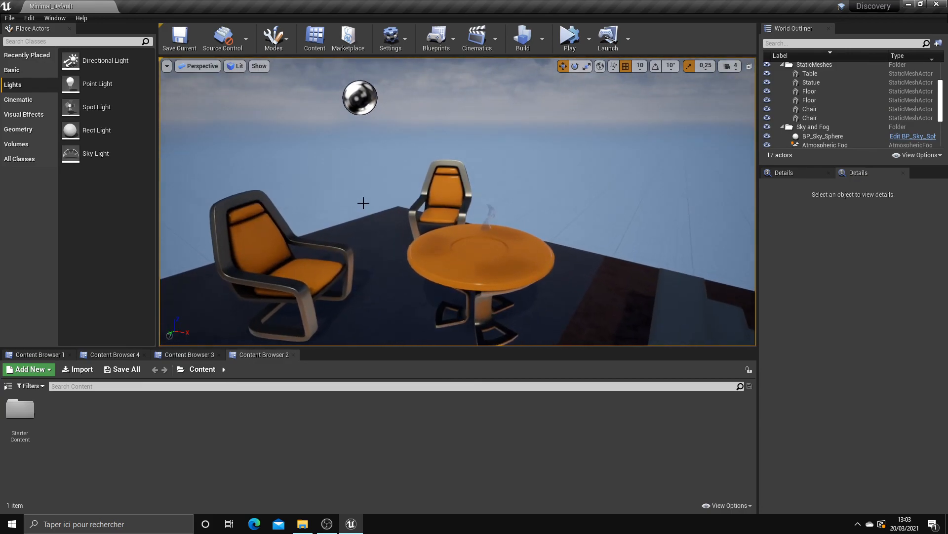
{"action": "left_click", "coordinate": [487, 229]}
{"action": "left_click_drag", "start_coordinate": [488, 227], "coordinate": [480, 247]}
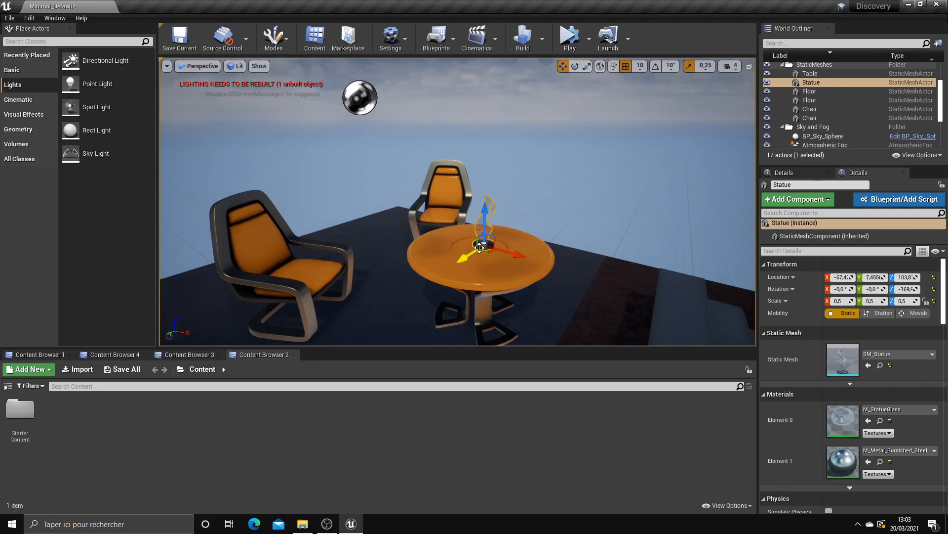